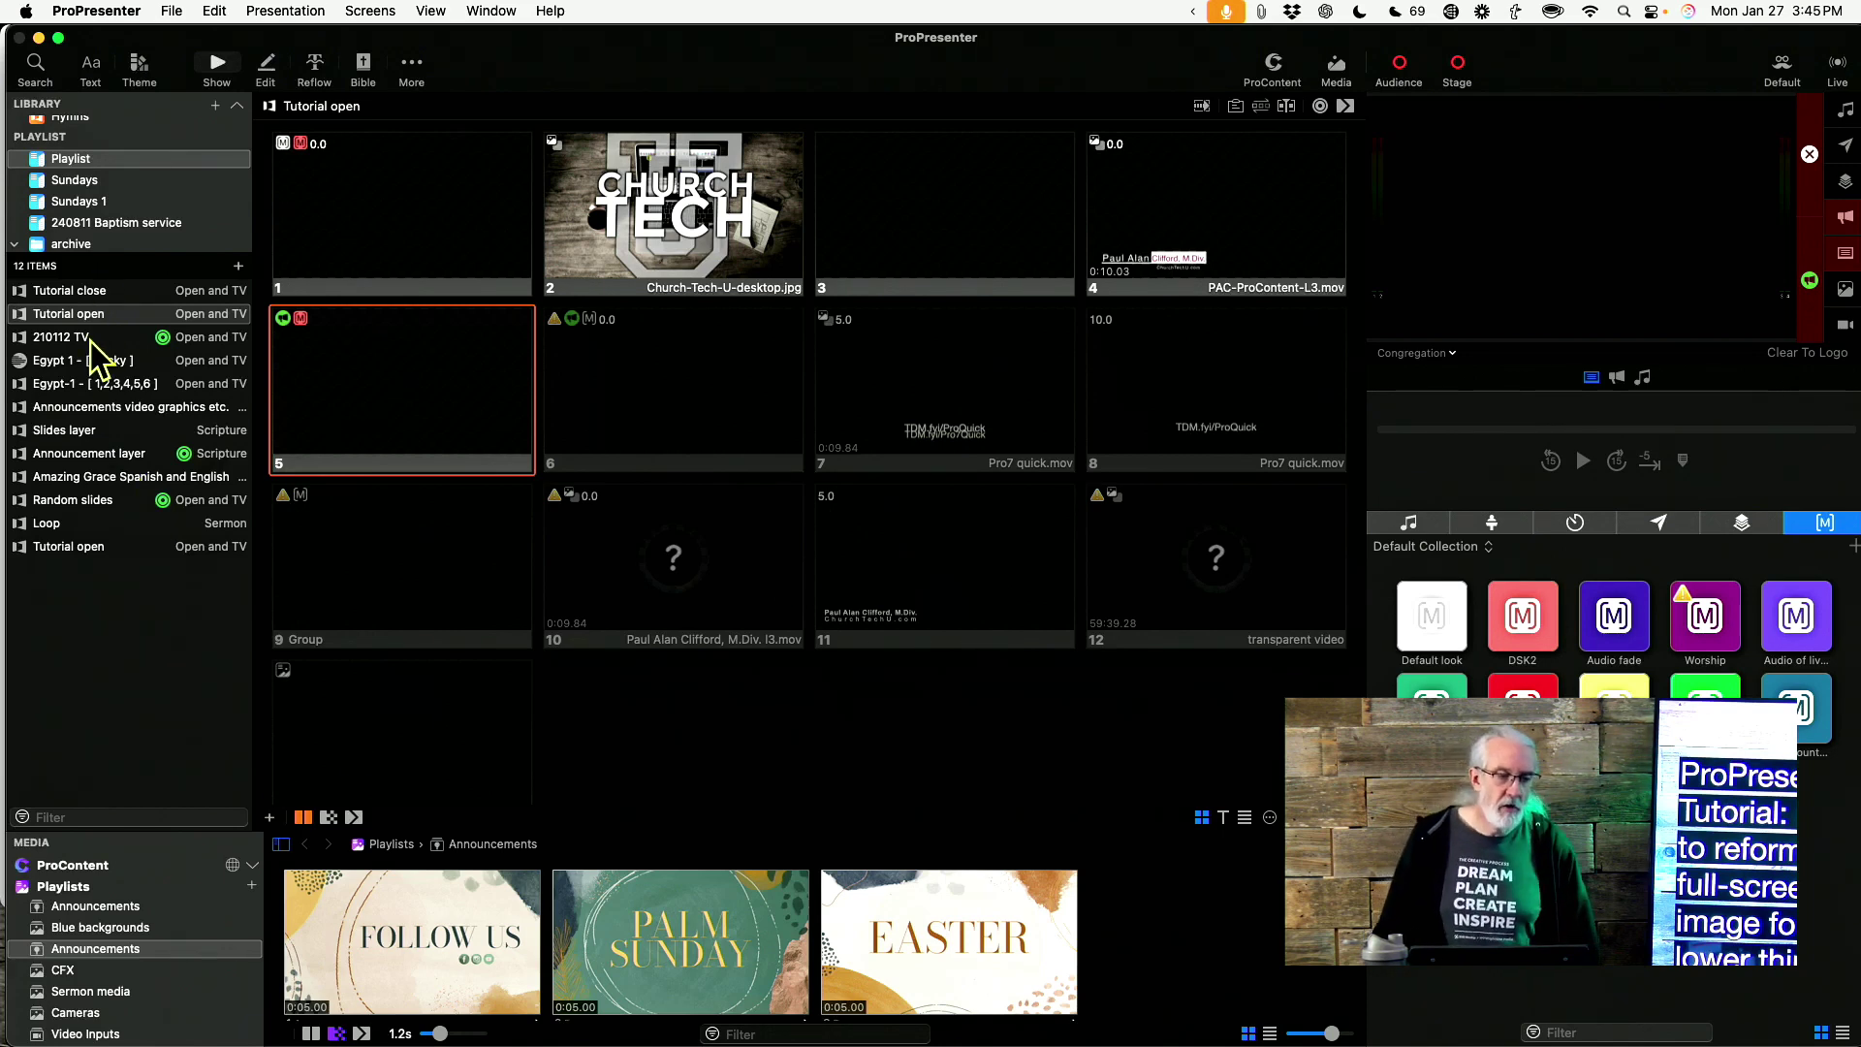
# Open the Sundays 1 playlist under the Sundays folder in the Library
pyautogui.scroll(-1, 90, 339)
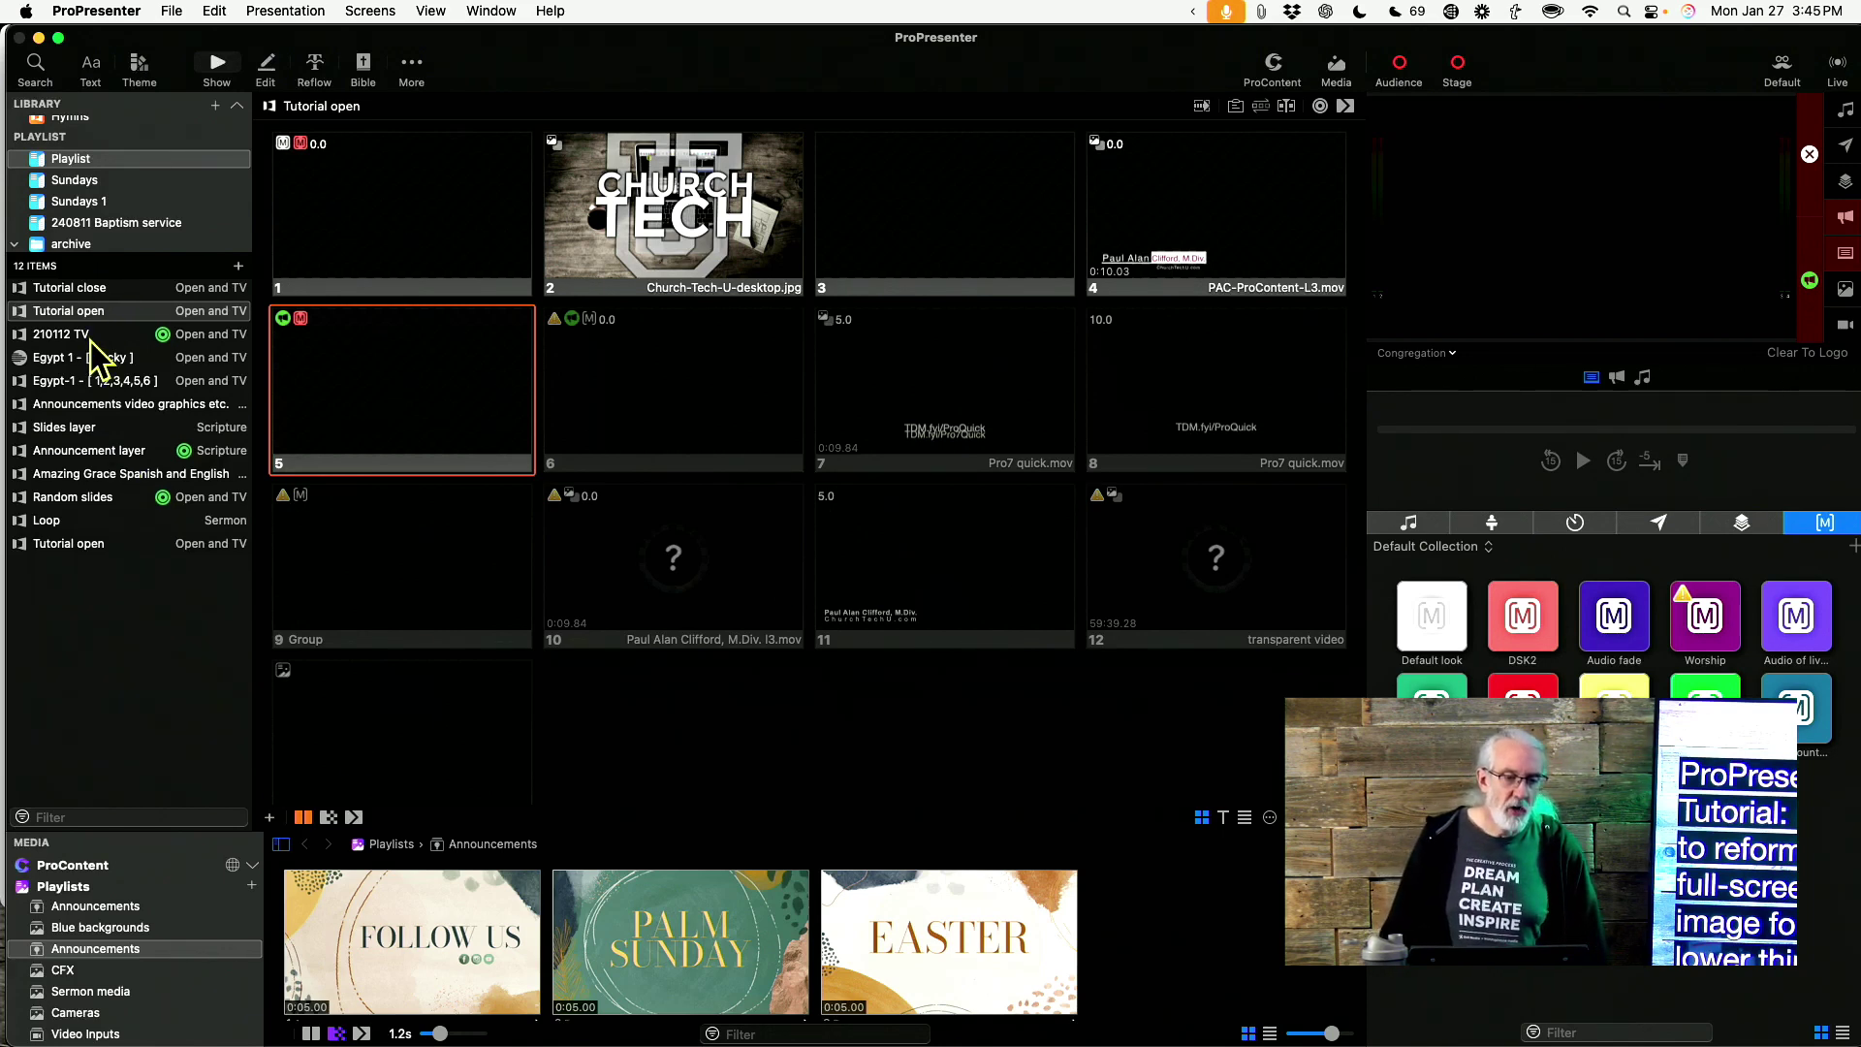
pyautogui.scroll(-1, 94, 356)
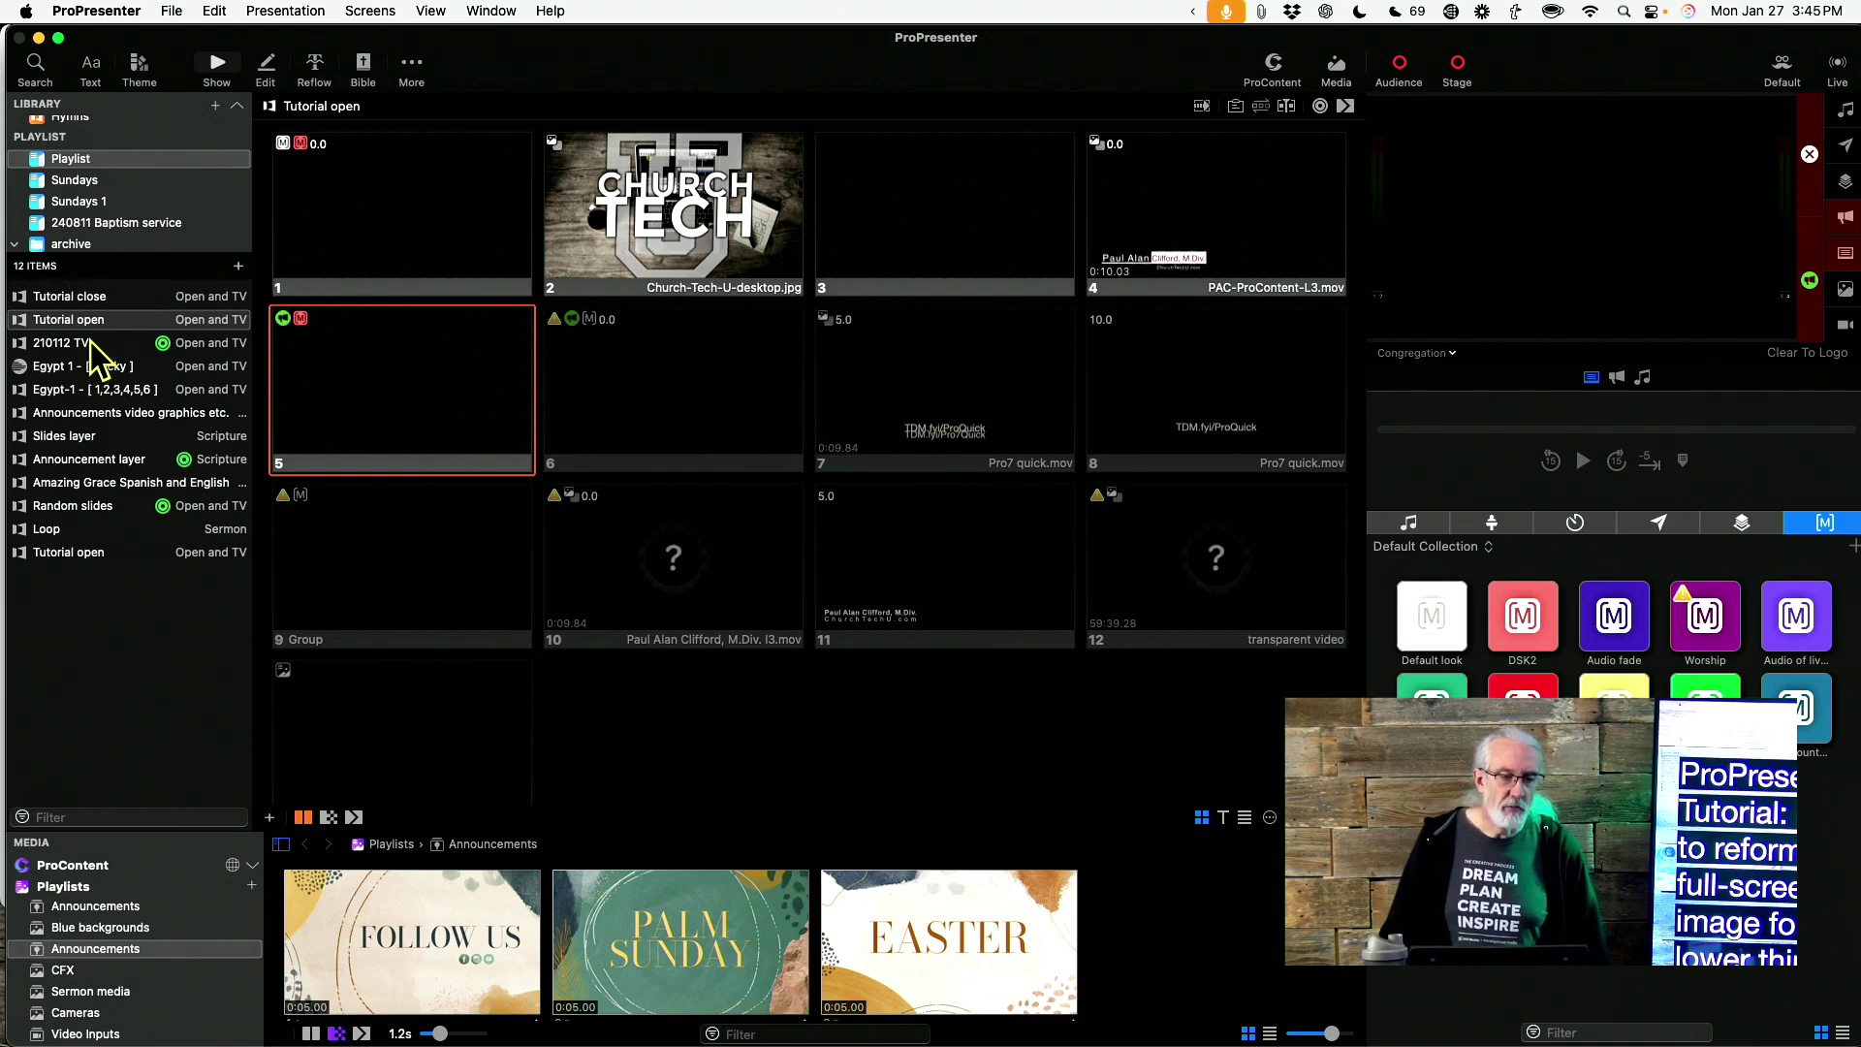
pyautogui.scroll(-3, 97, 214)
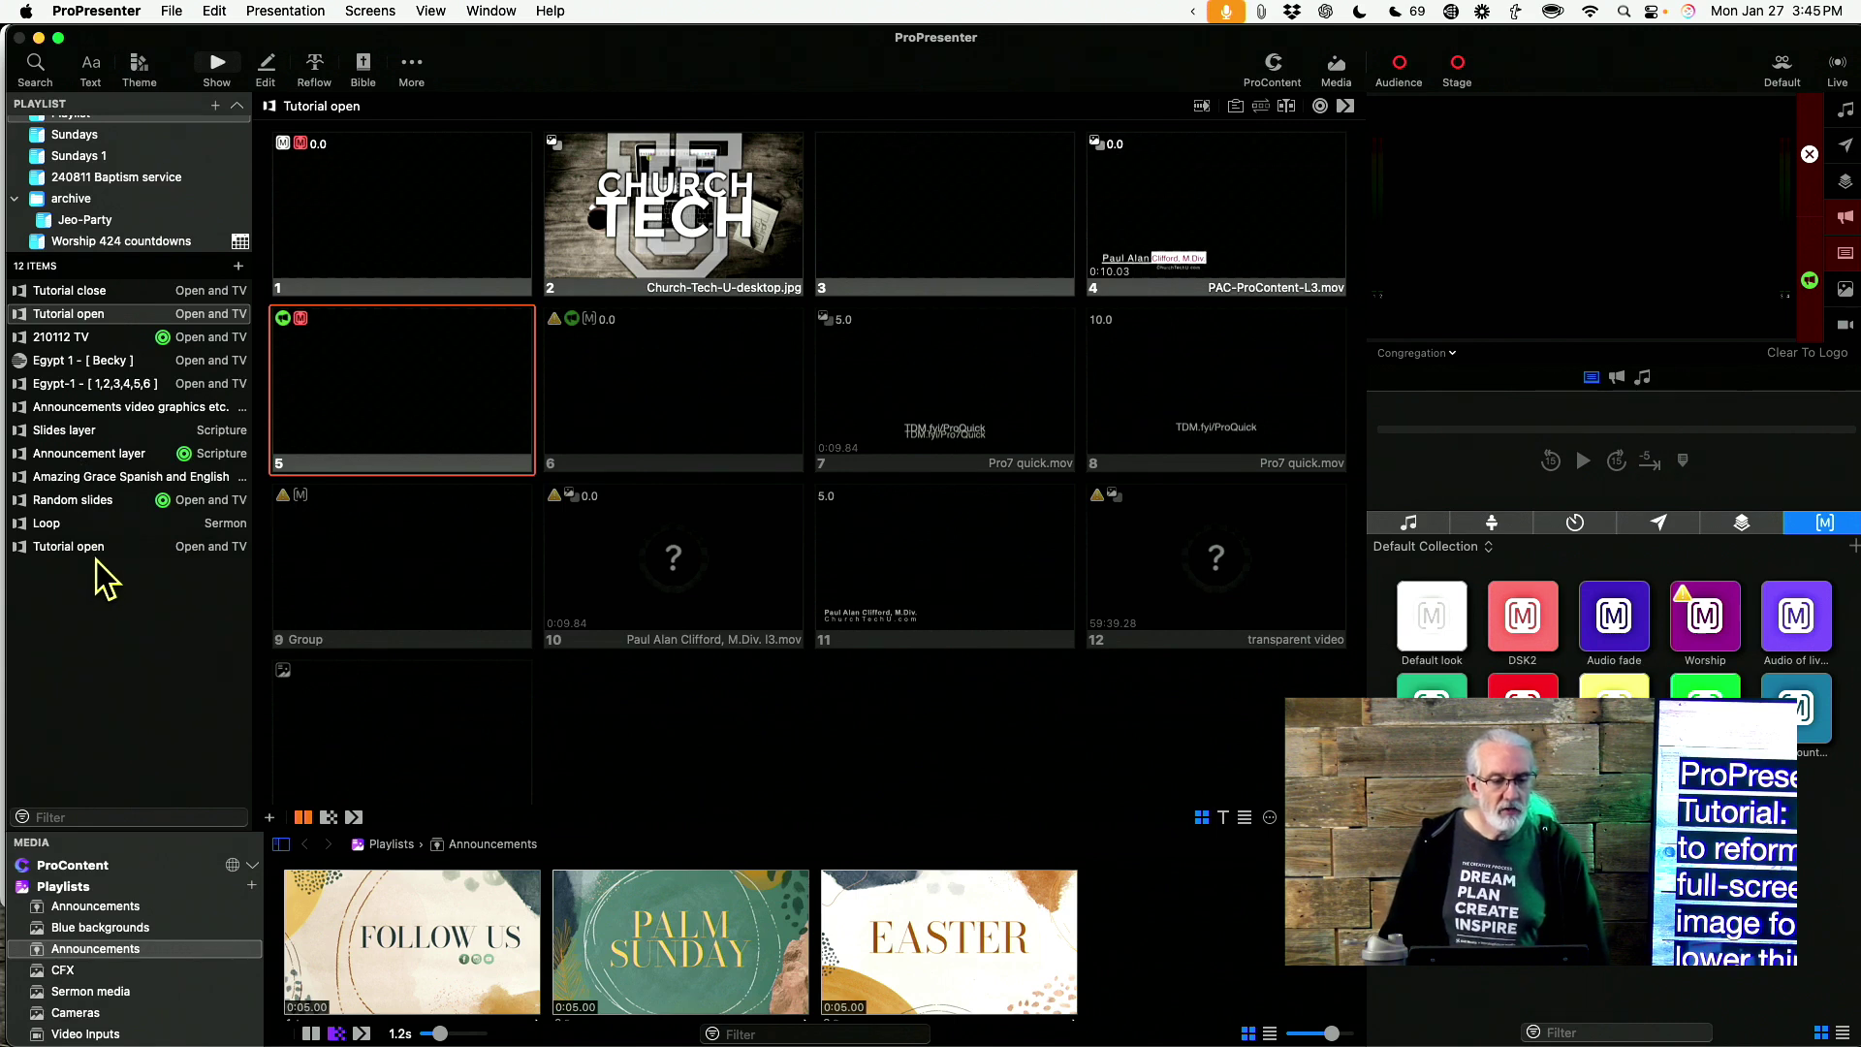
pyautogui.scroll(1, 85, 166)
pyautogui.click(84, 159)
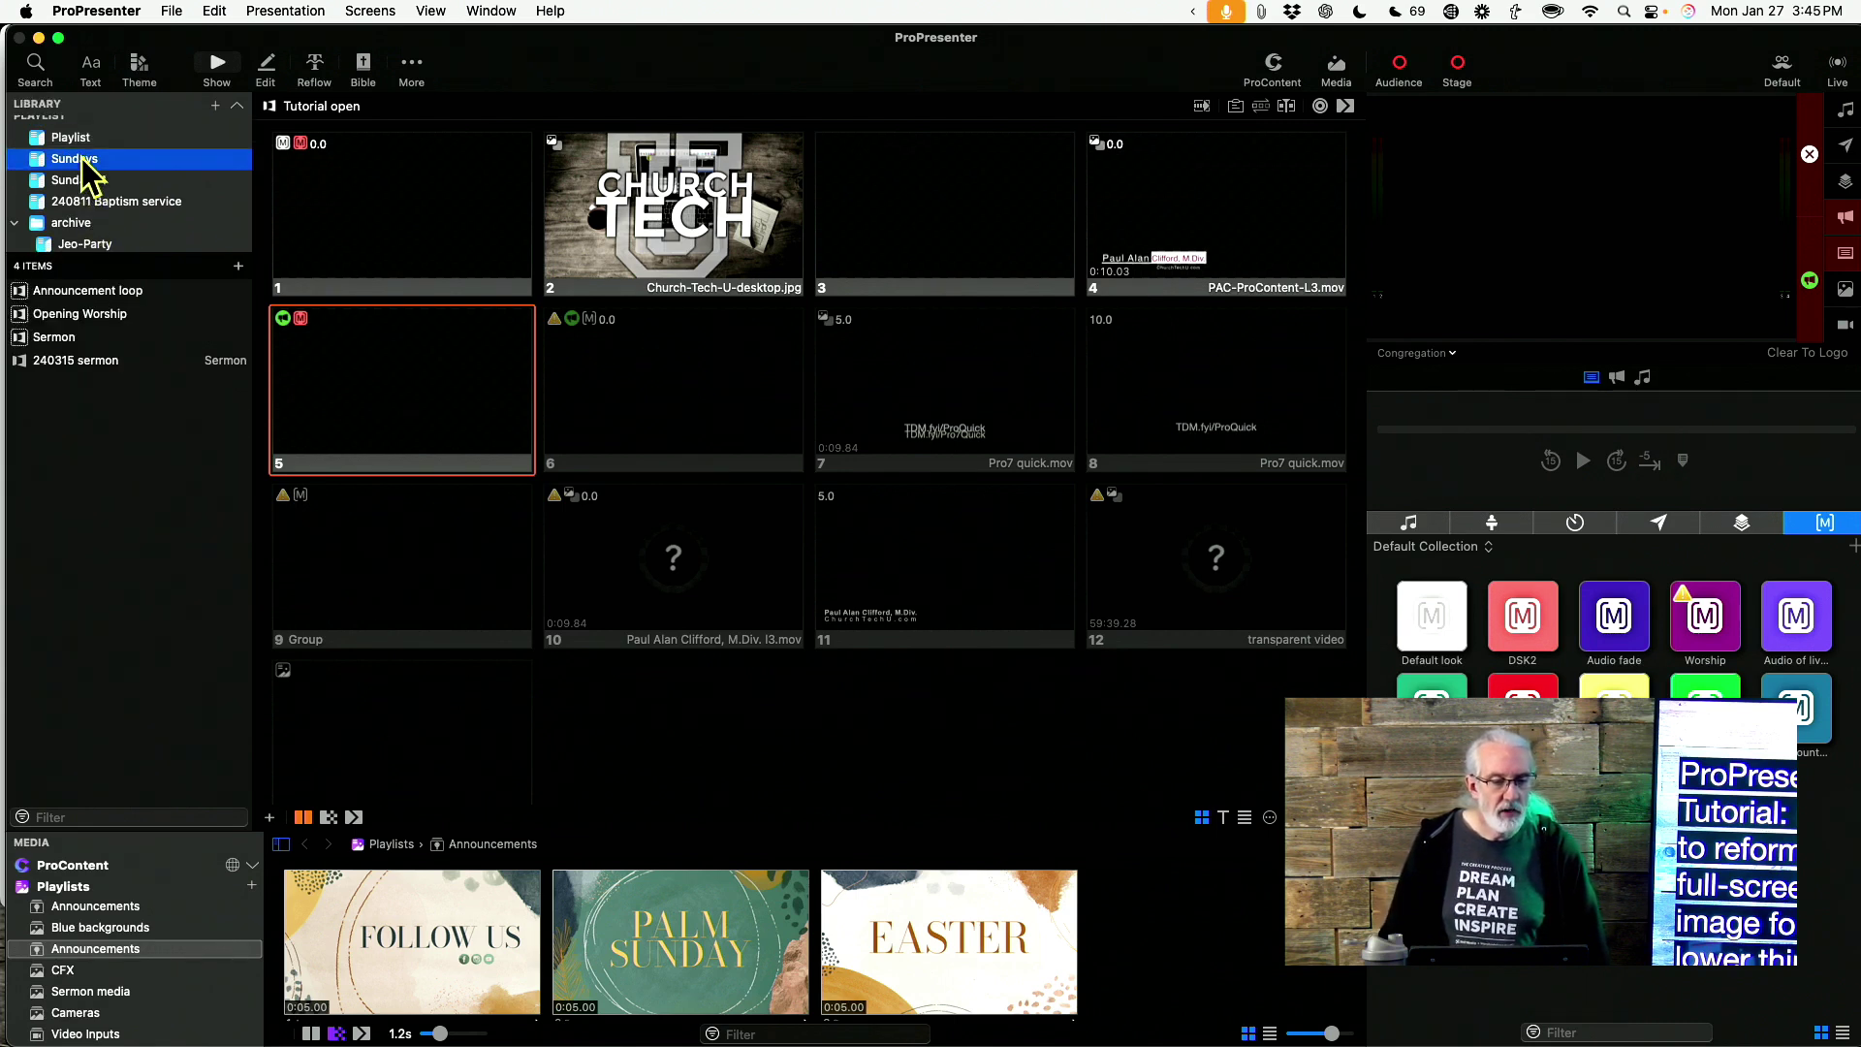
pyautogui.click(85, 180)
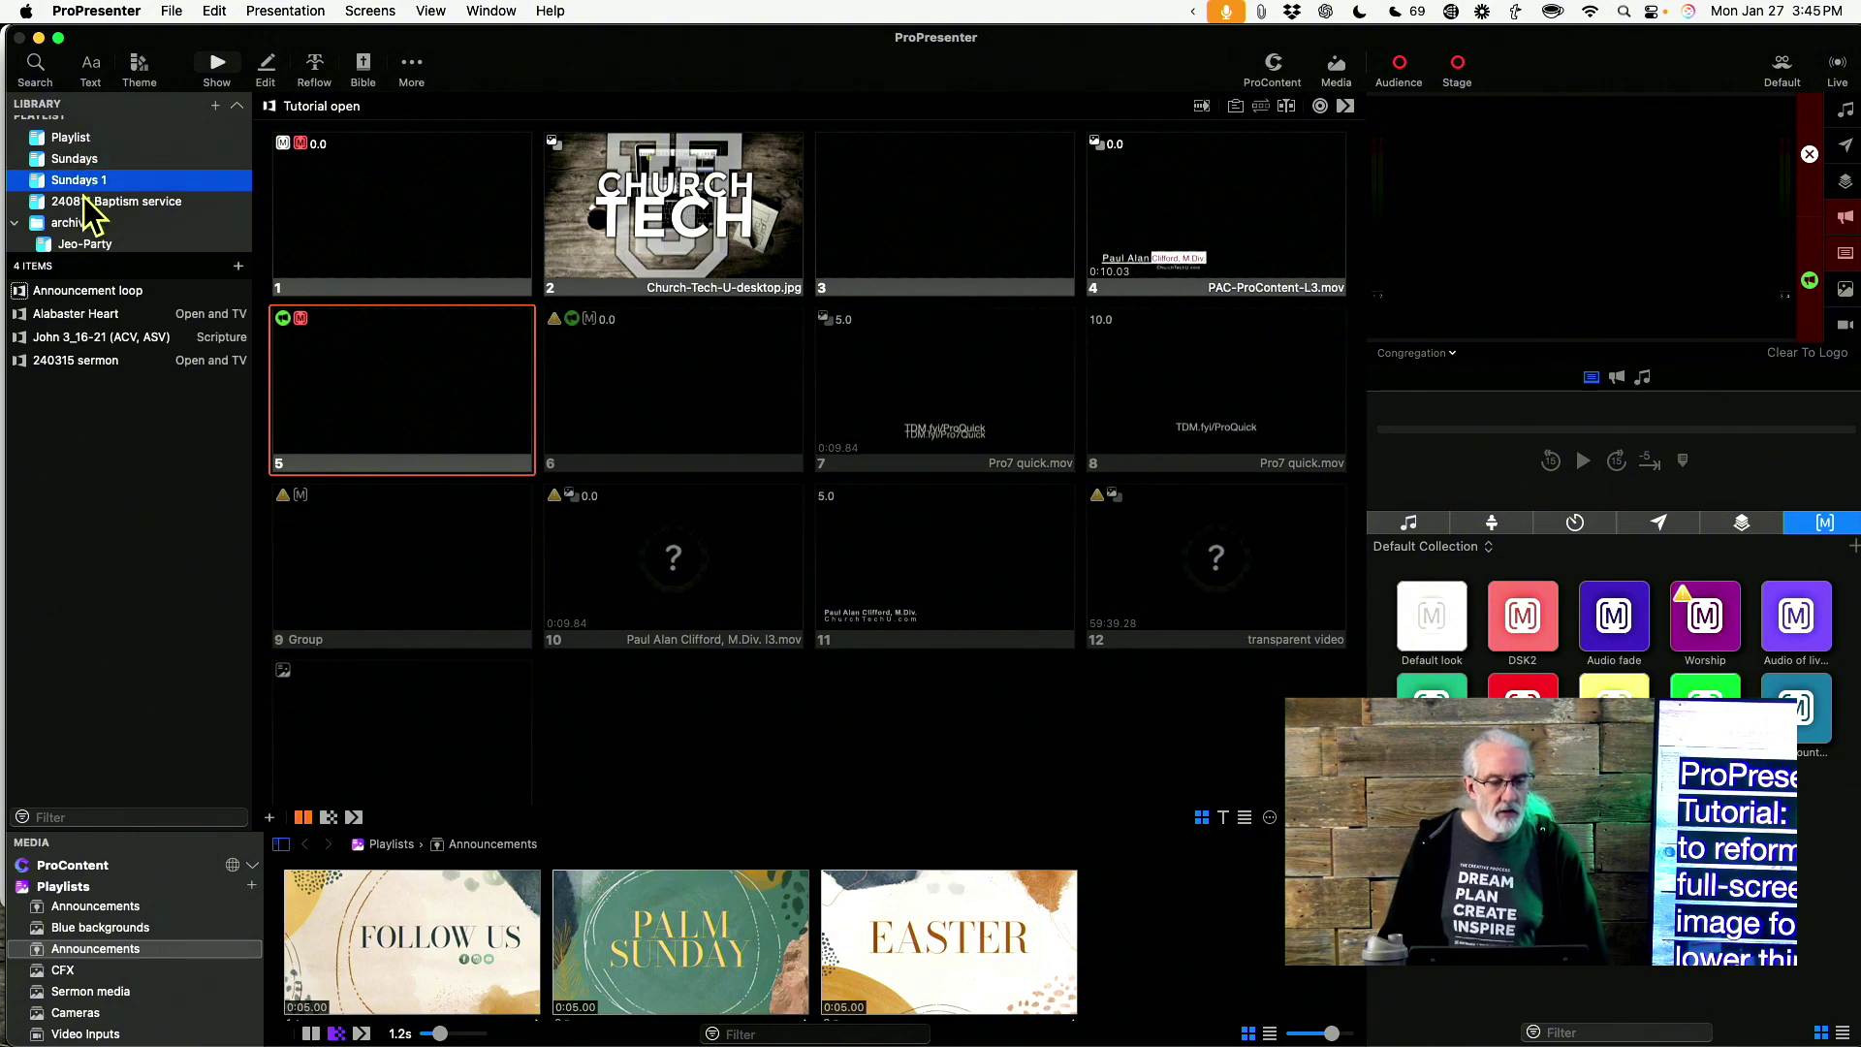
# Open the 240315 sermon presentation and scroll to its five slides
pyautogui.click(62, 361)
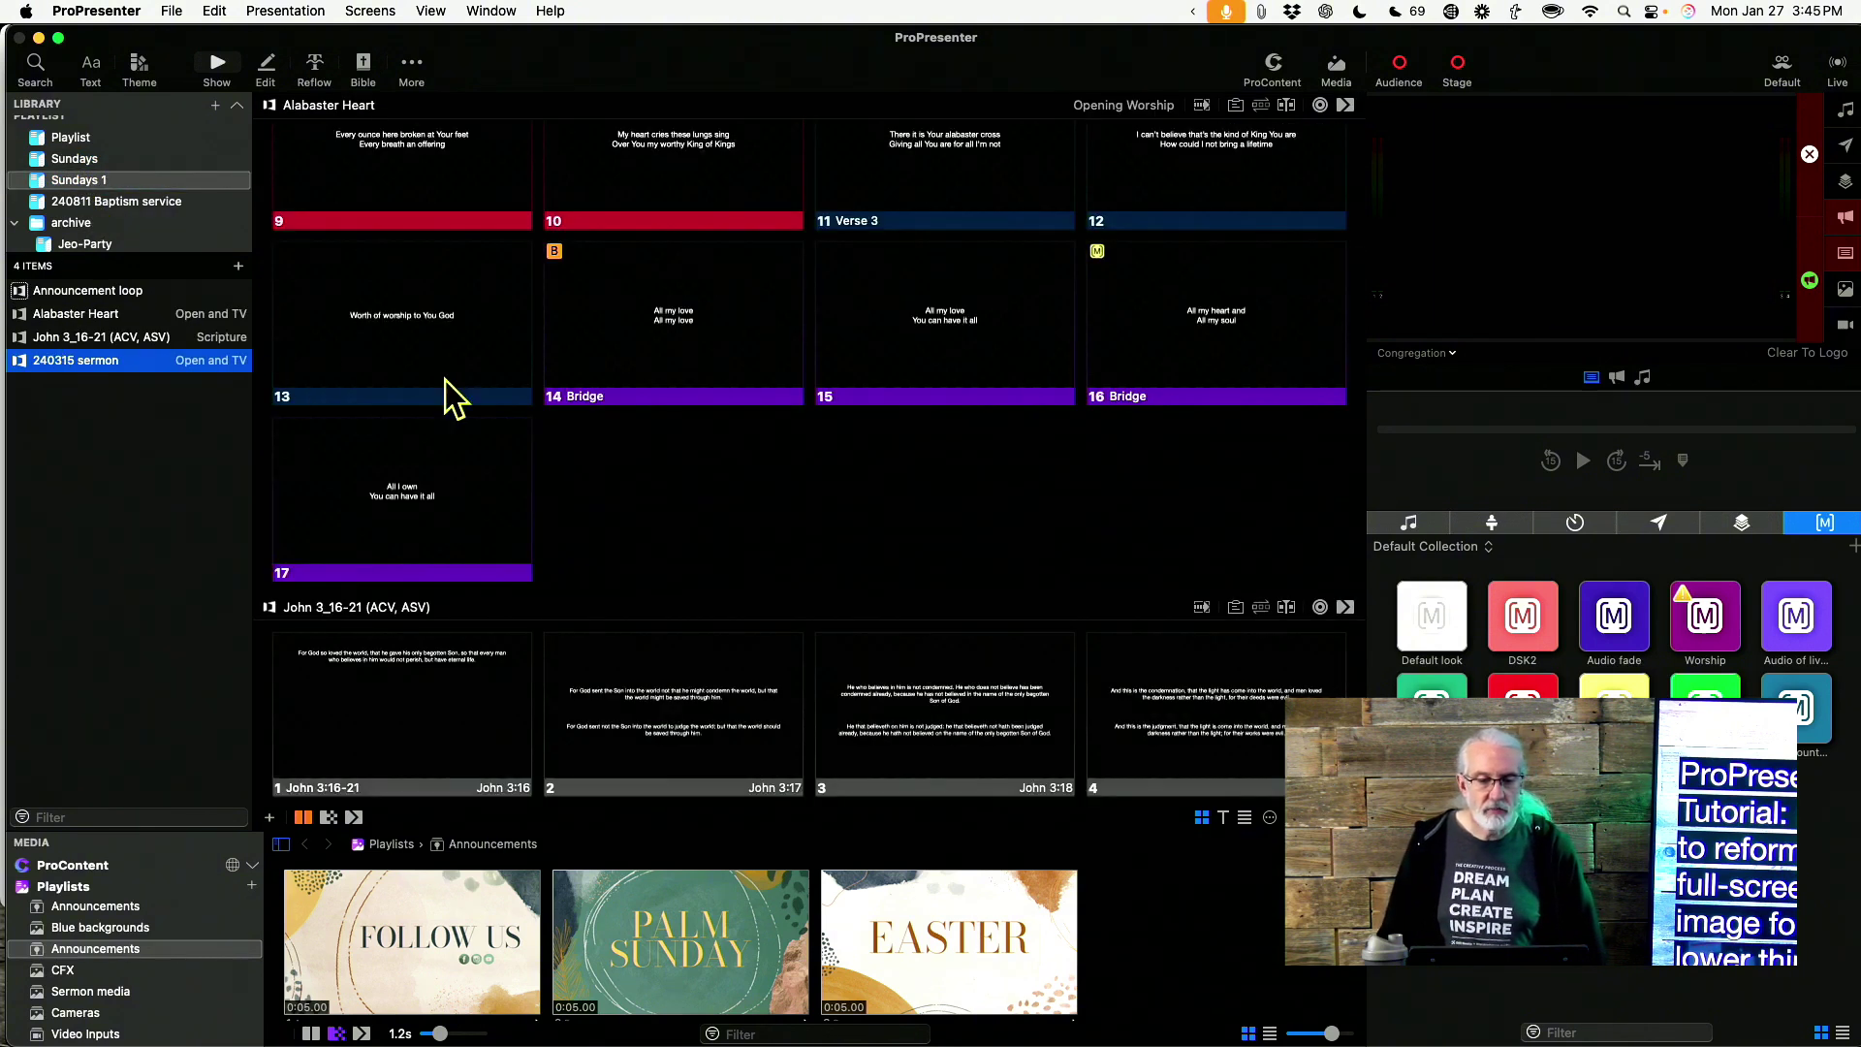
pyautogui.scroll(-5, 562, 500)
pyautogui.scroll(-7, 563, 484)
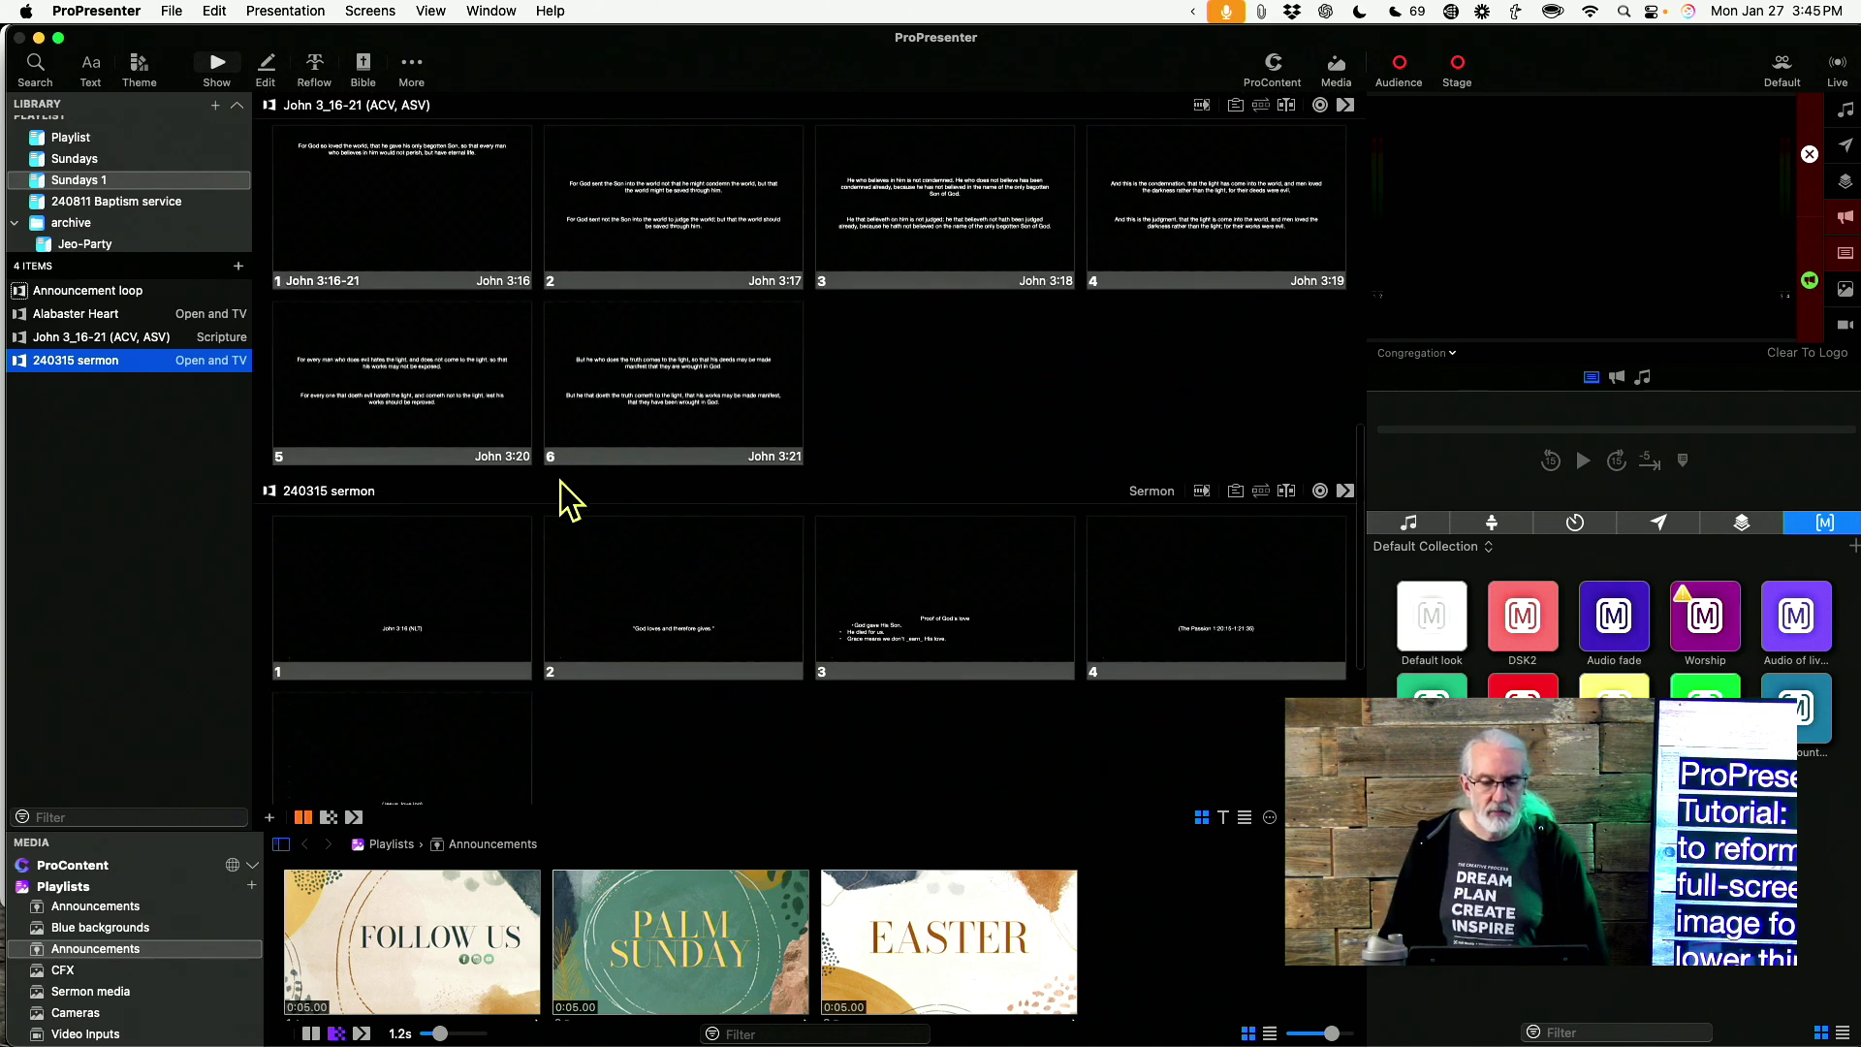
pyautogui.scroll(3, 567, 496)
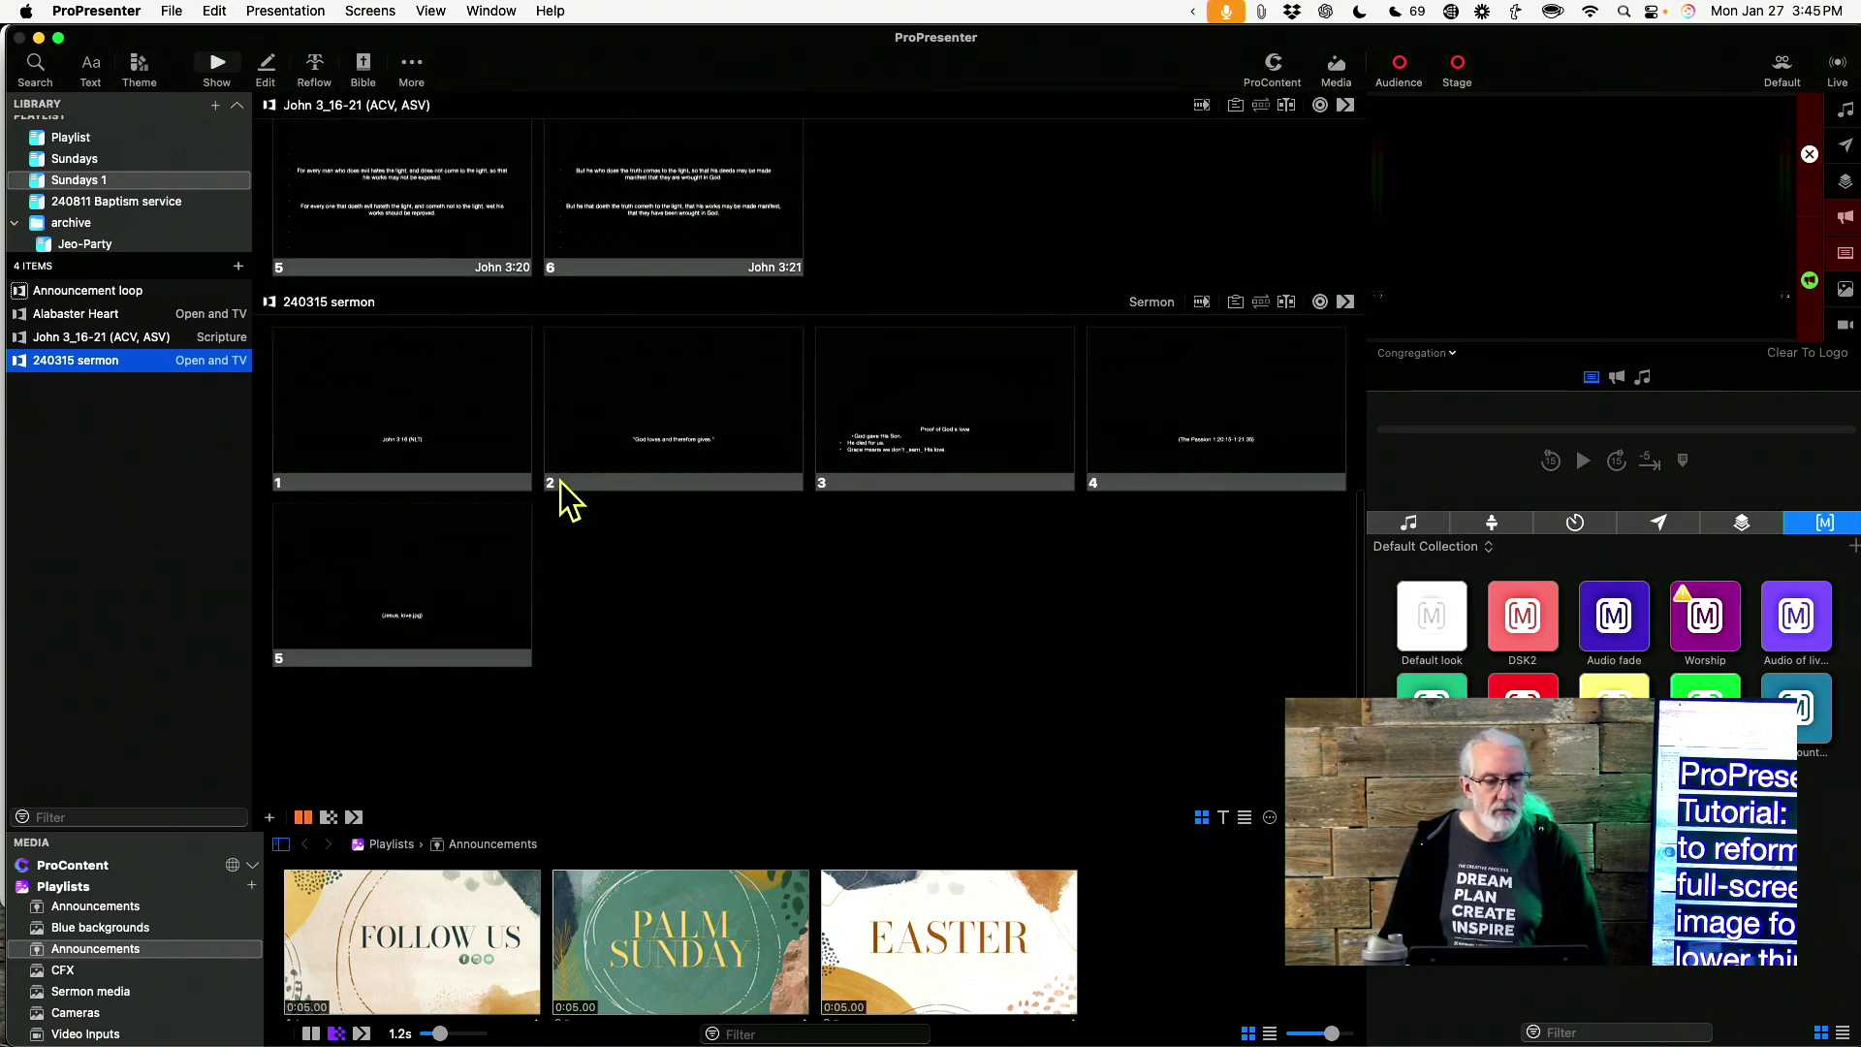
pyautogui.scroll(-2, 565, 499)
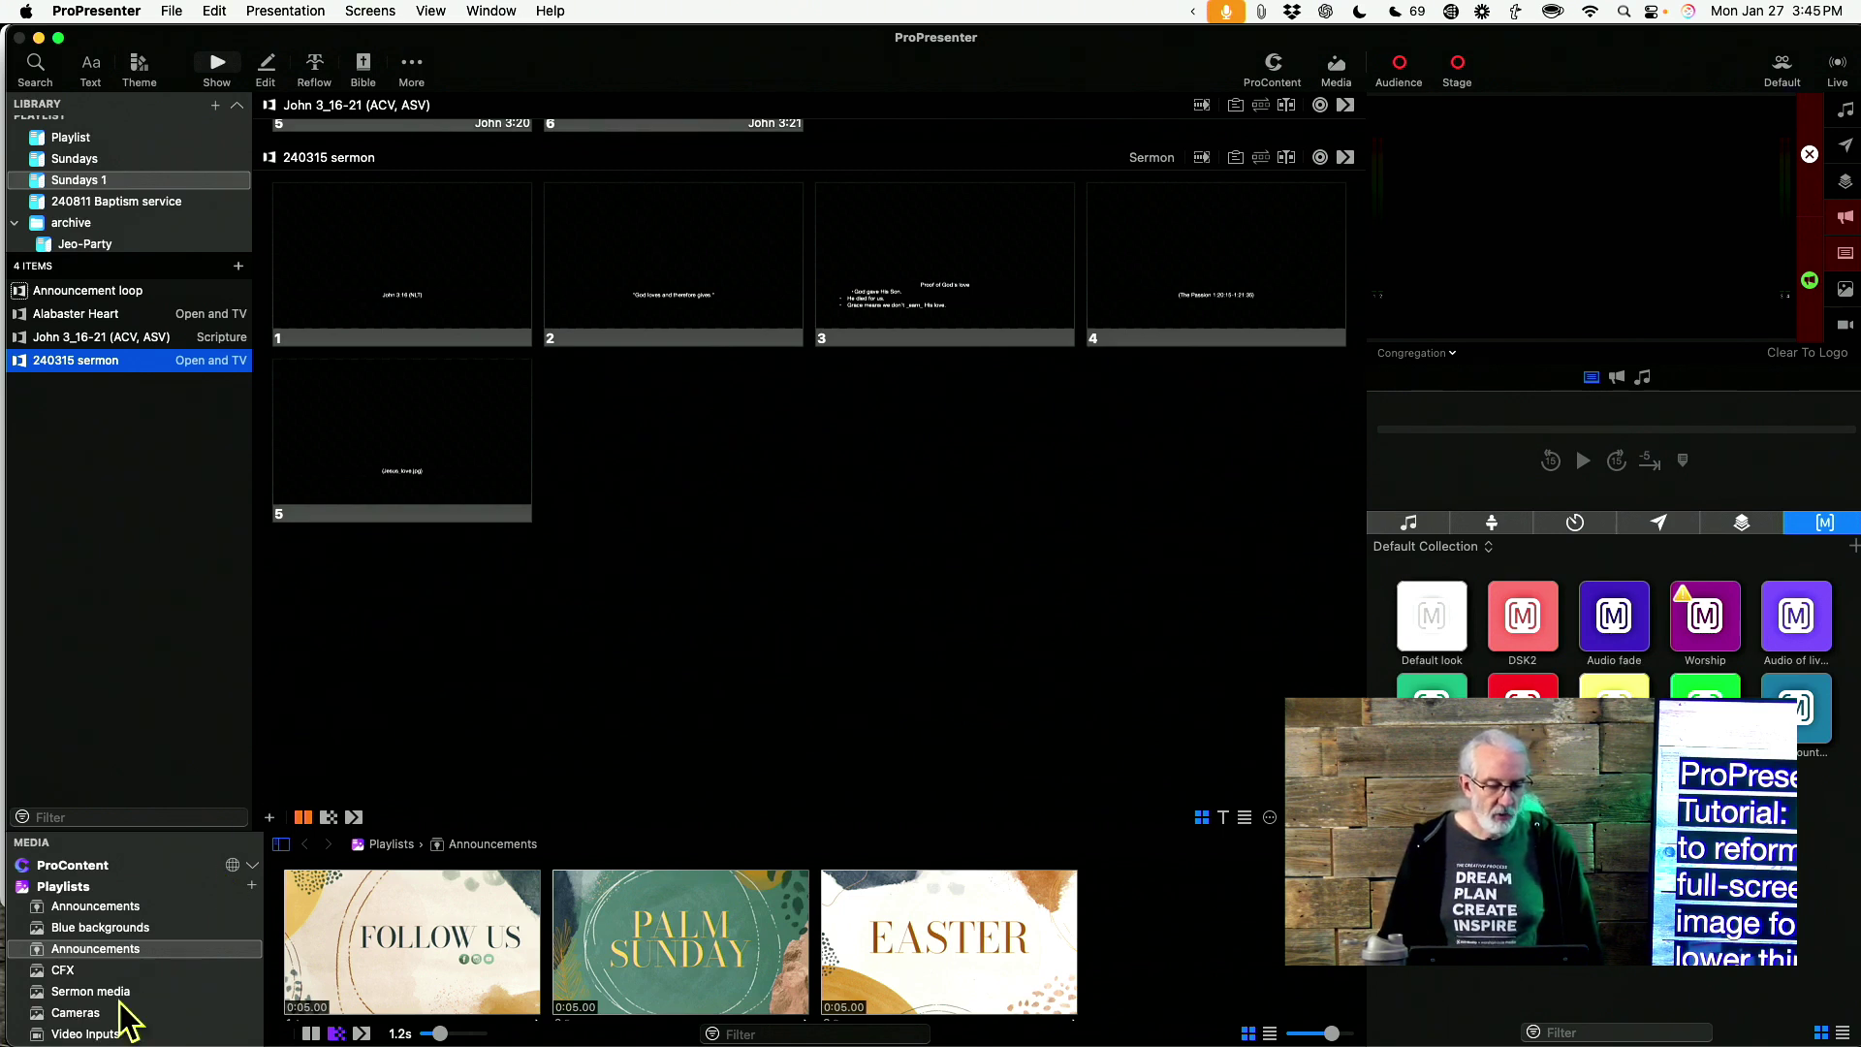
# Add the Jesus image from the Sermon media playlist as a sixth sermon slide and send it live
pyautogui.click(115, 898)
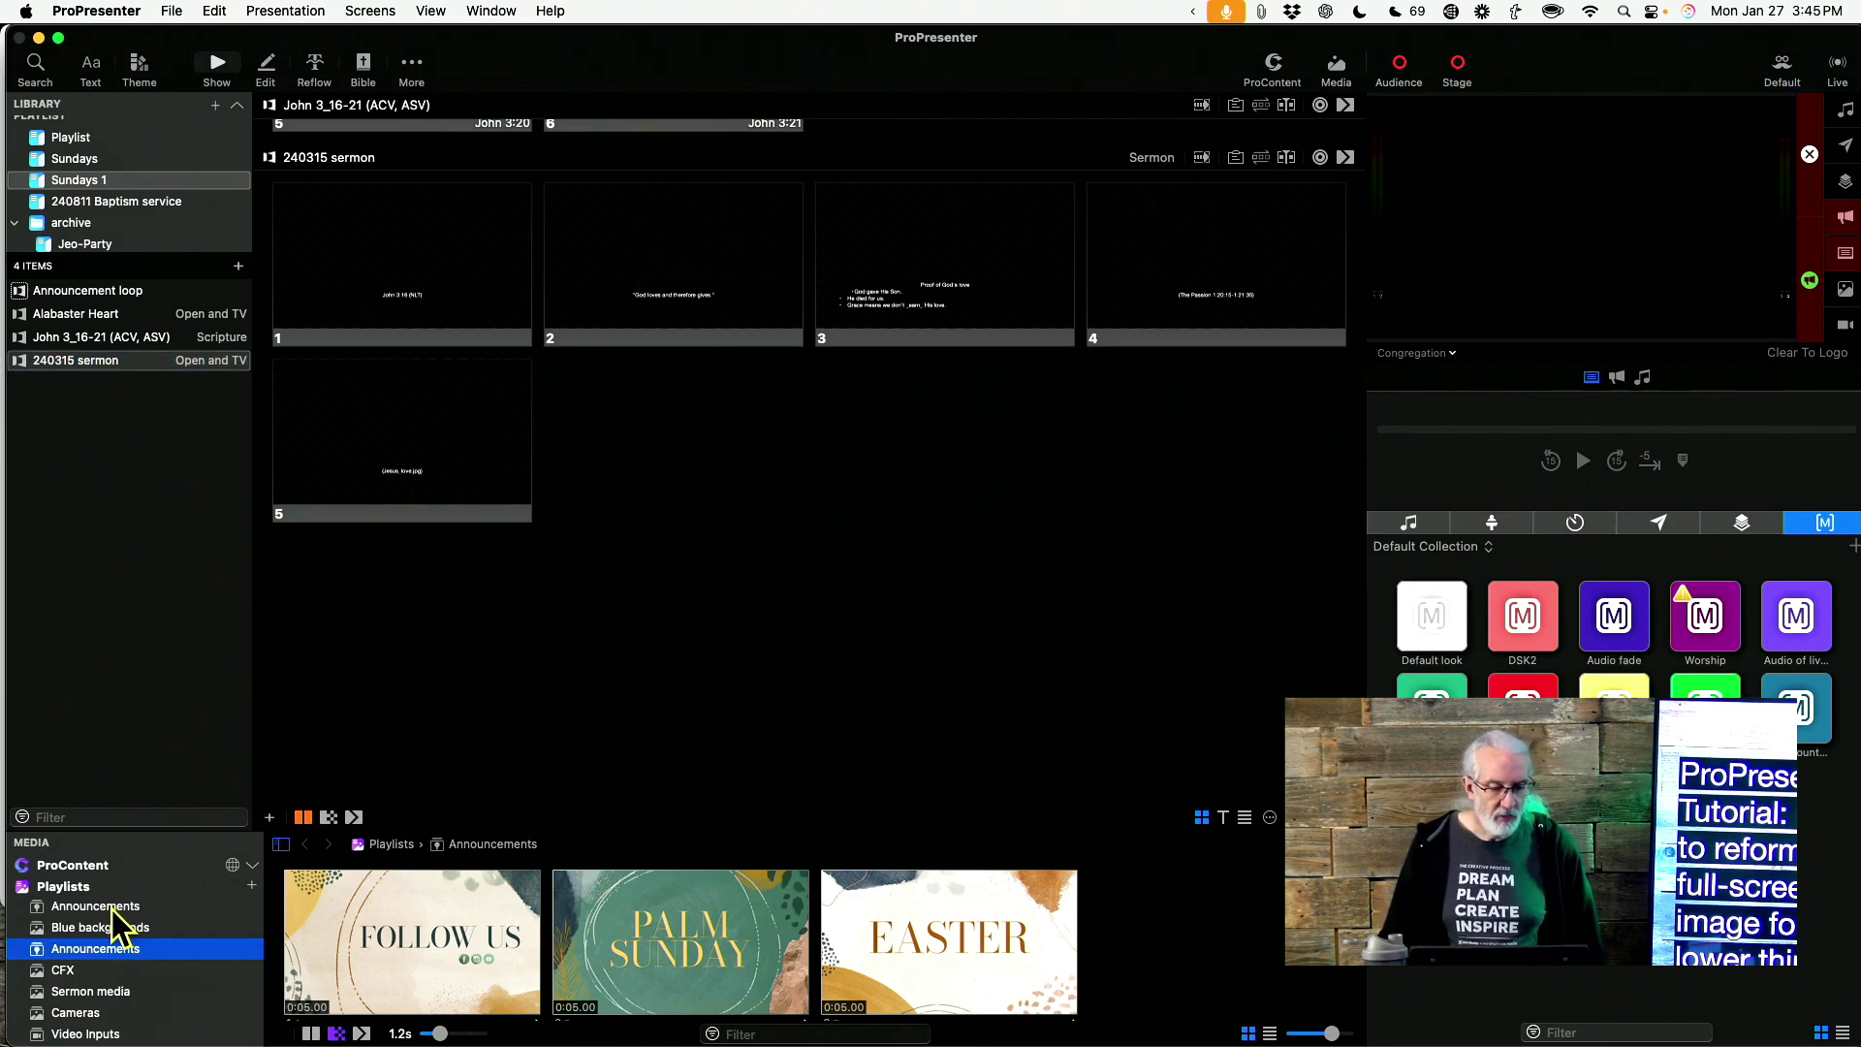
pyautogui.click(115, 993)
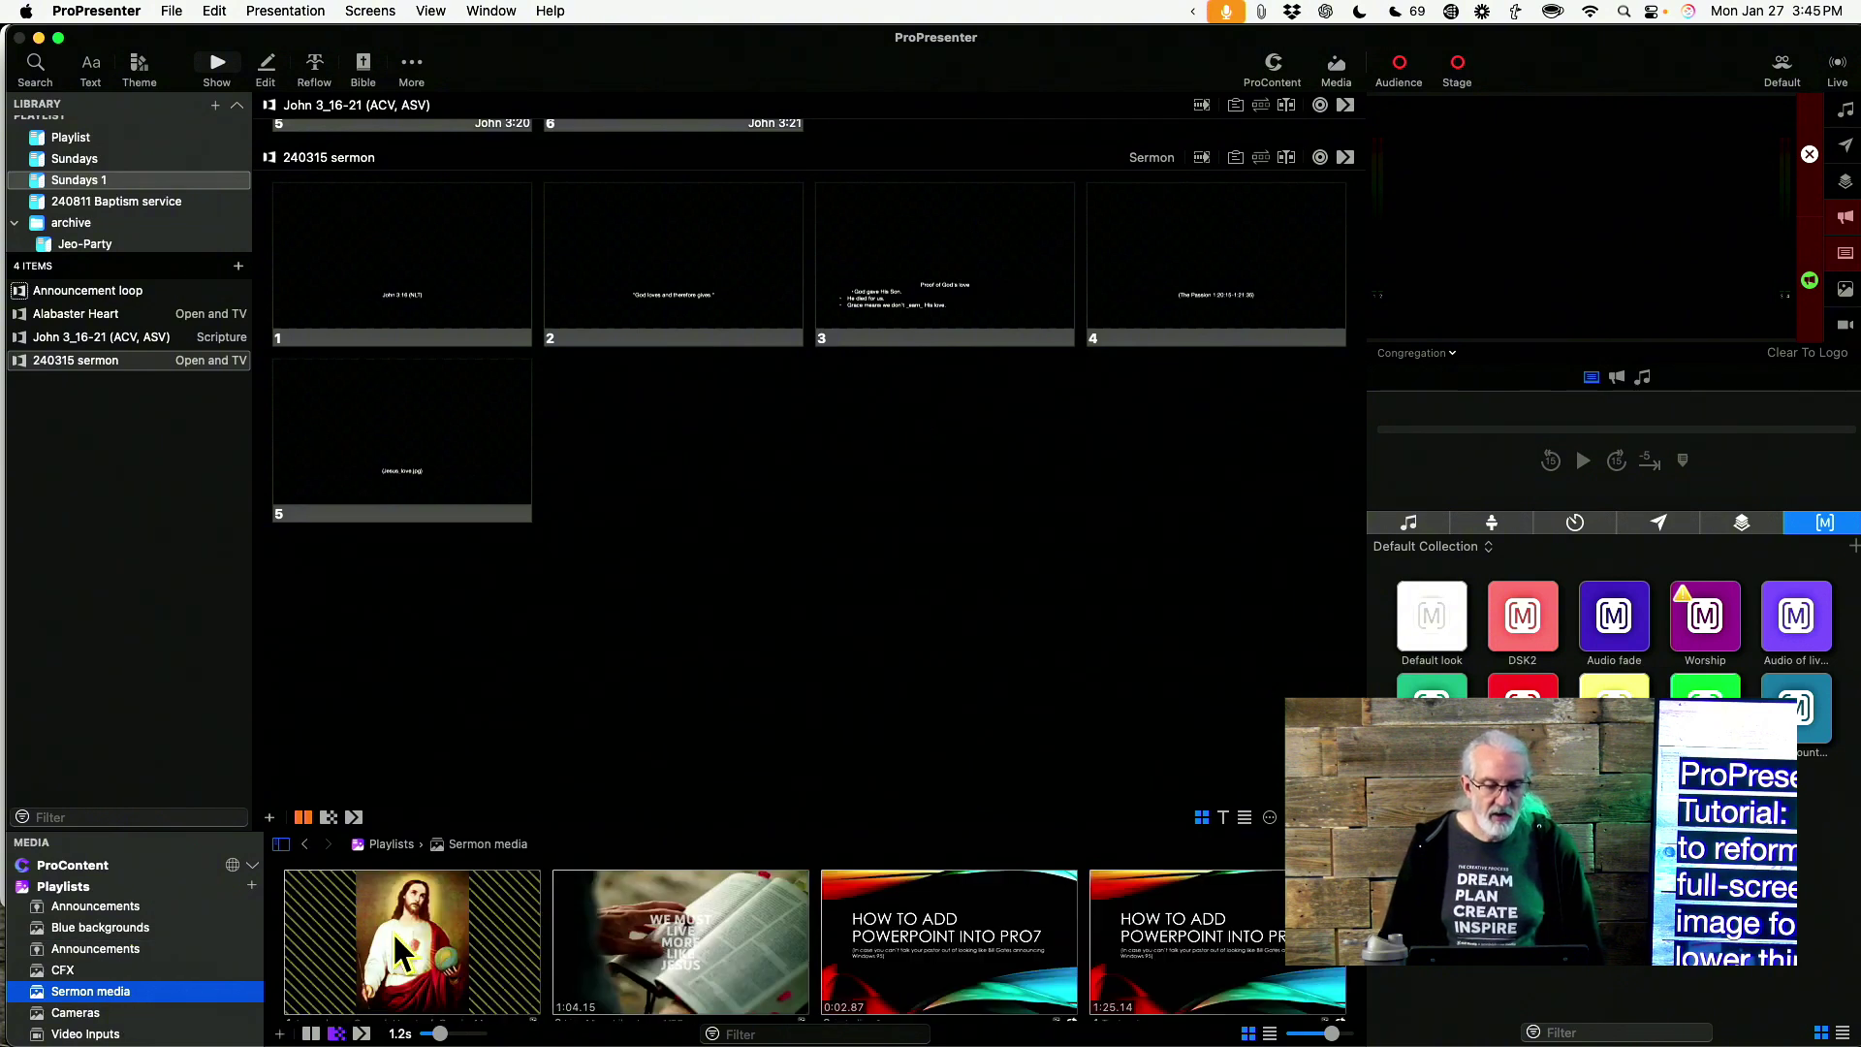
pyautogui.moveTo(401, 955); pyautogui.dragTo(601, 455)
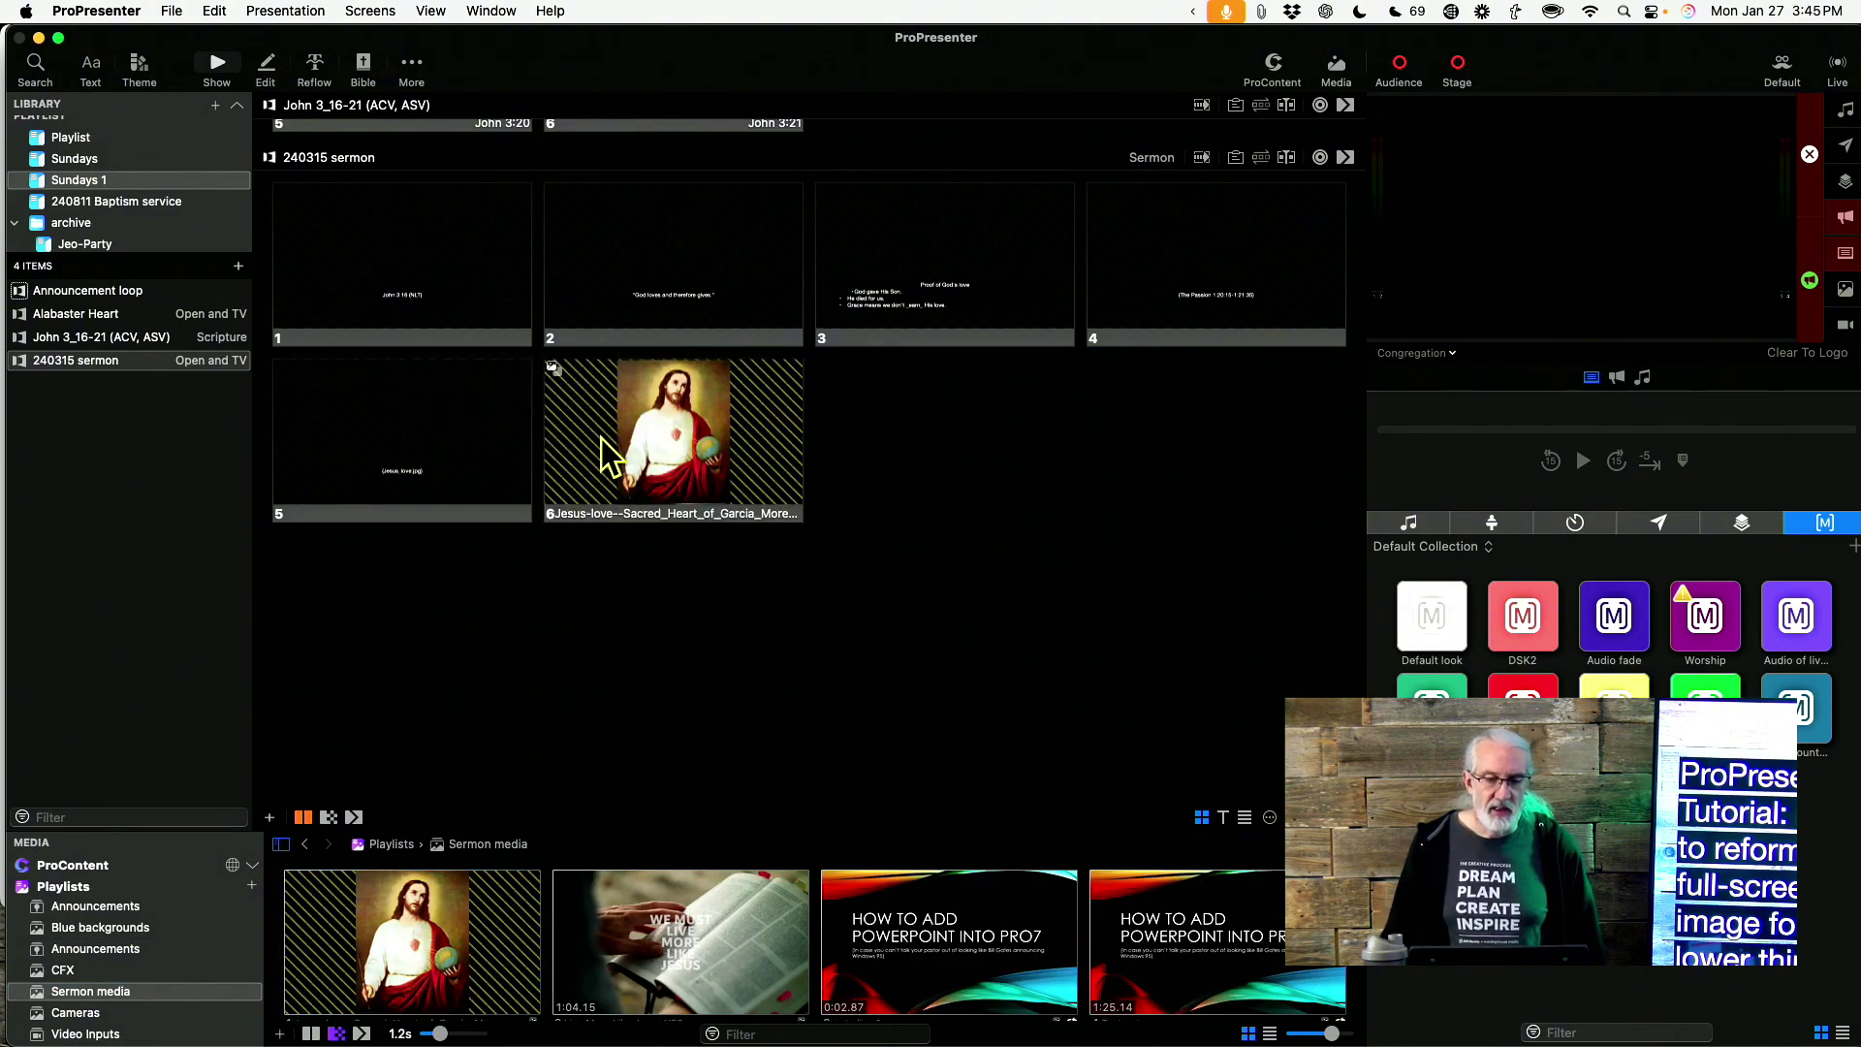
pyautogui.click(659, 445)
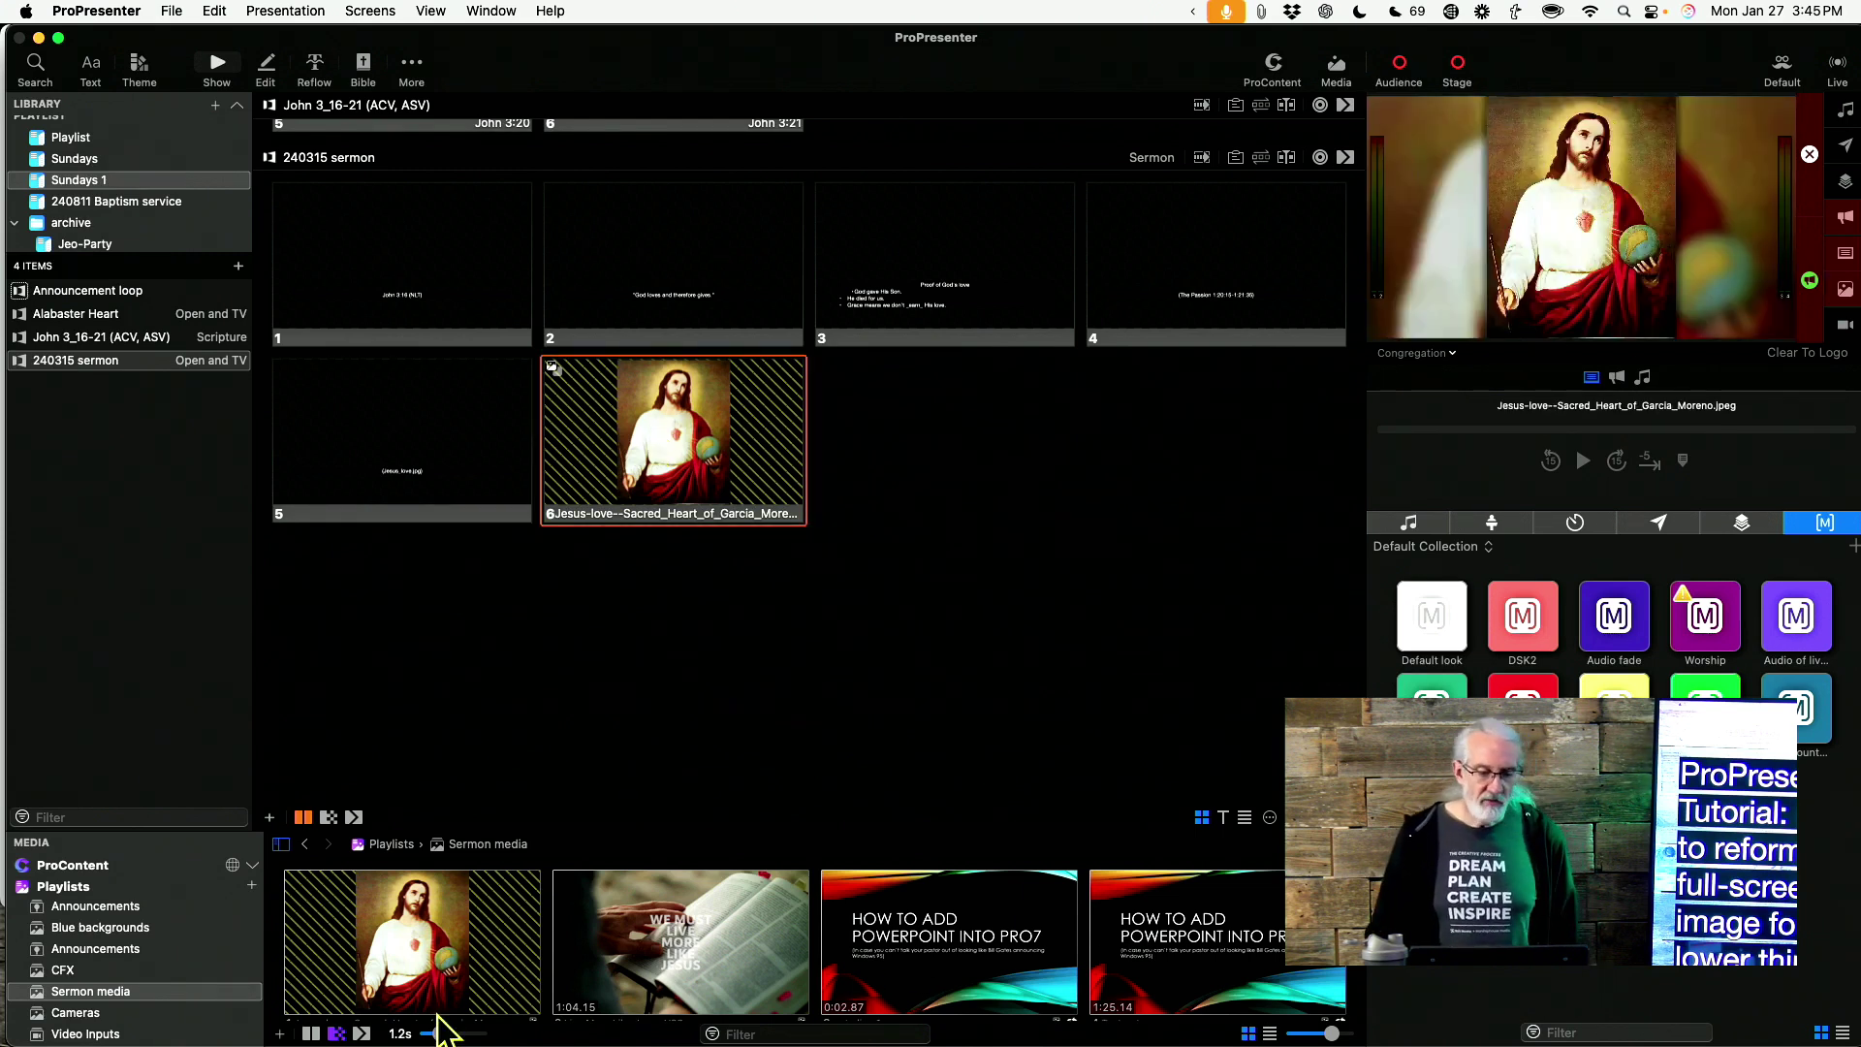
# Keep the Jesus image's scaling set to Scale + Blur
pyautogui.rightClick(385, 939)
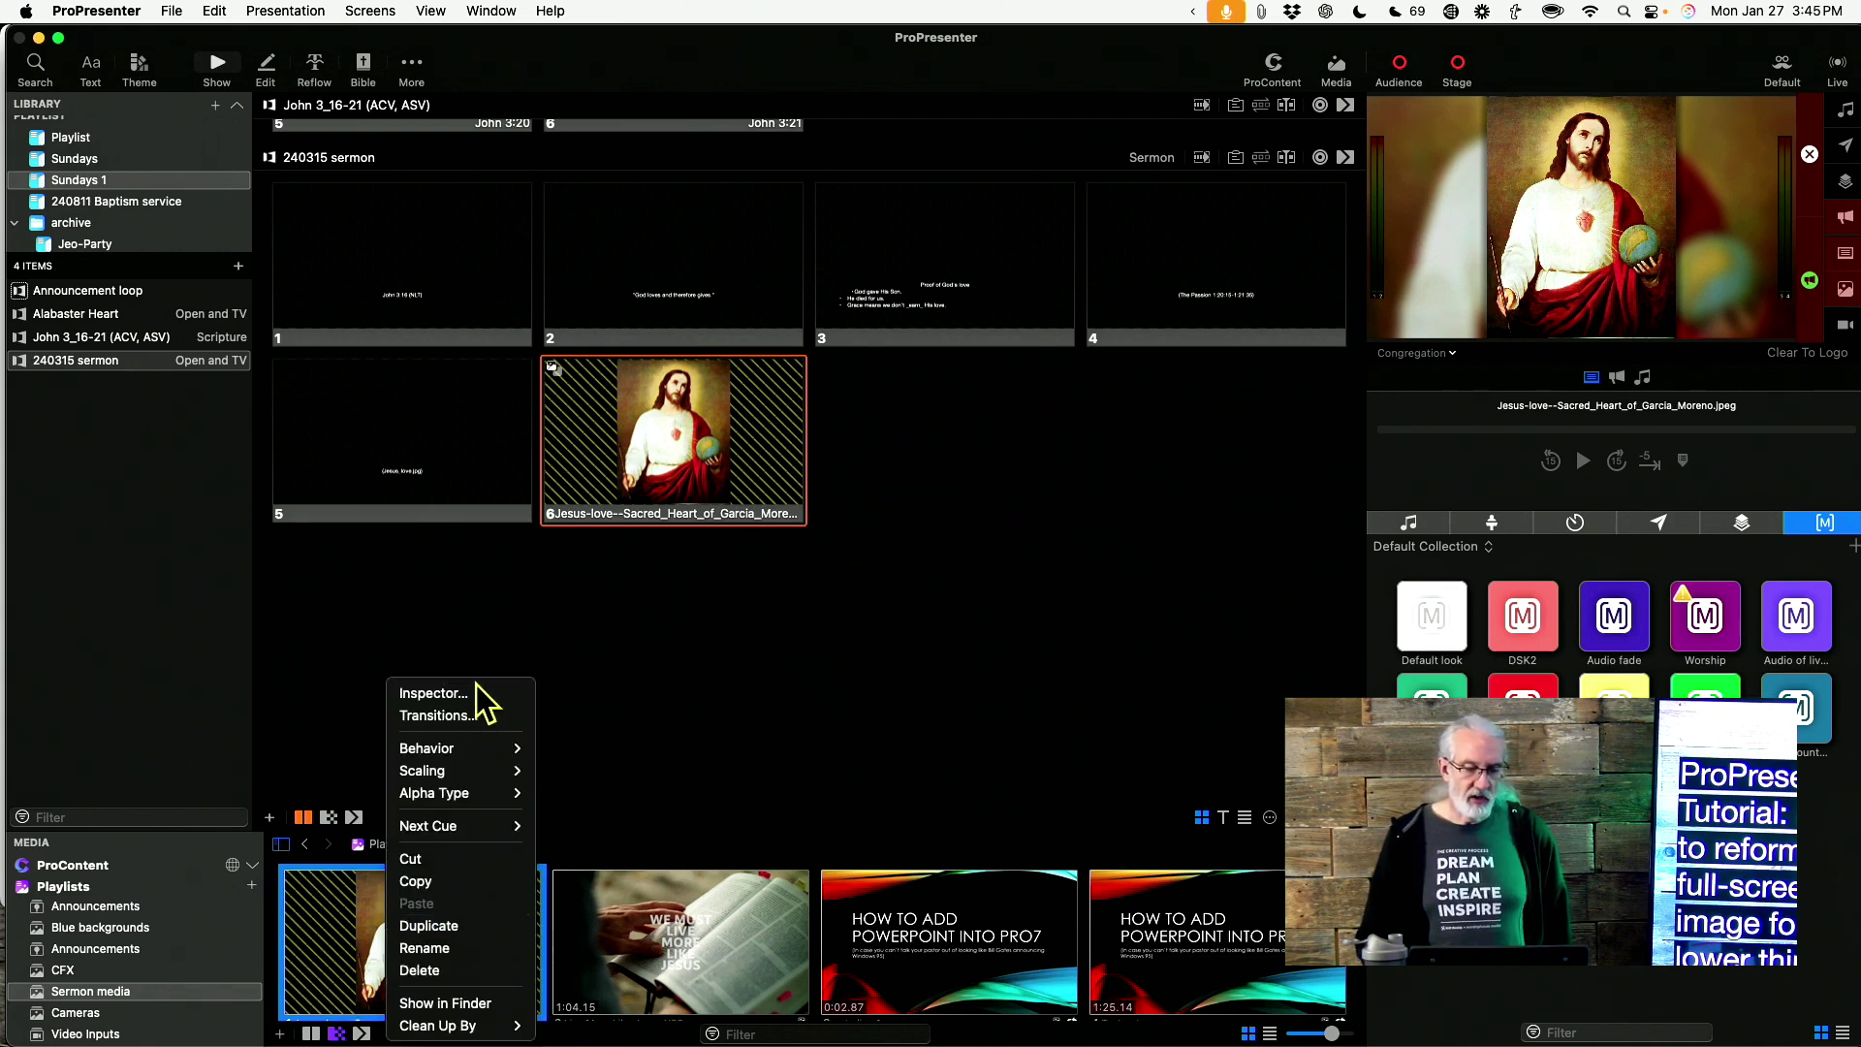
pyautogui.moveTo(483, 767)
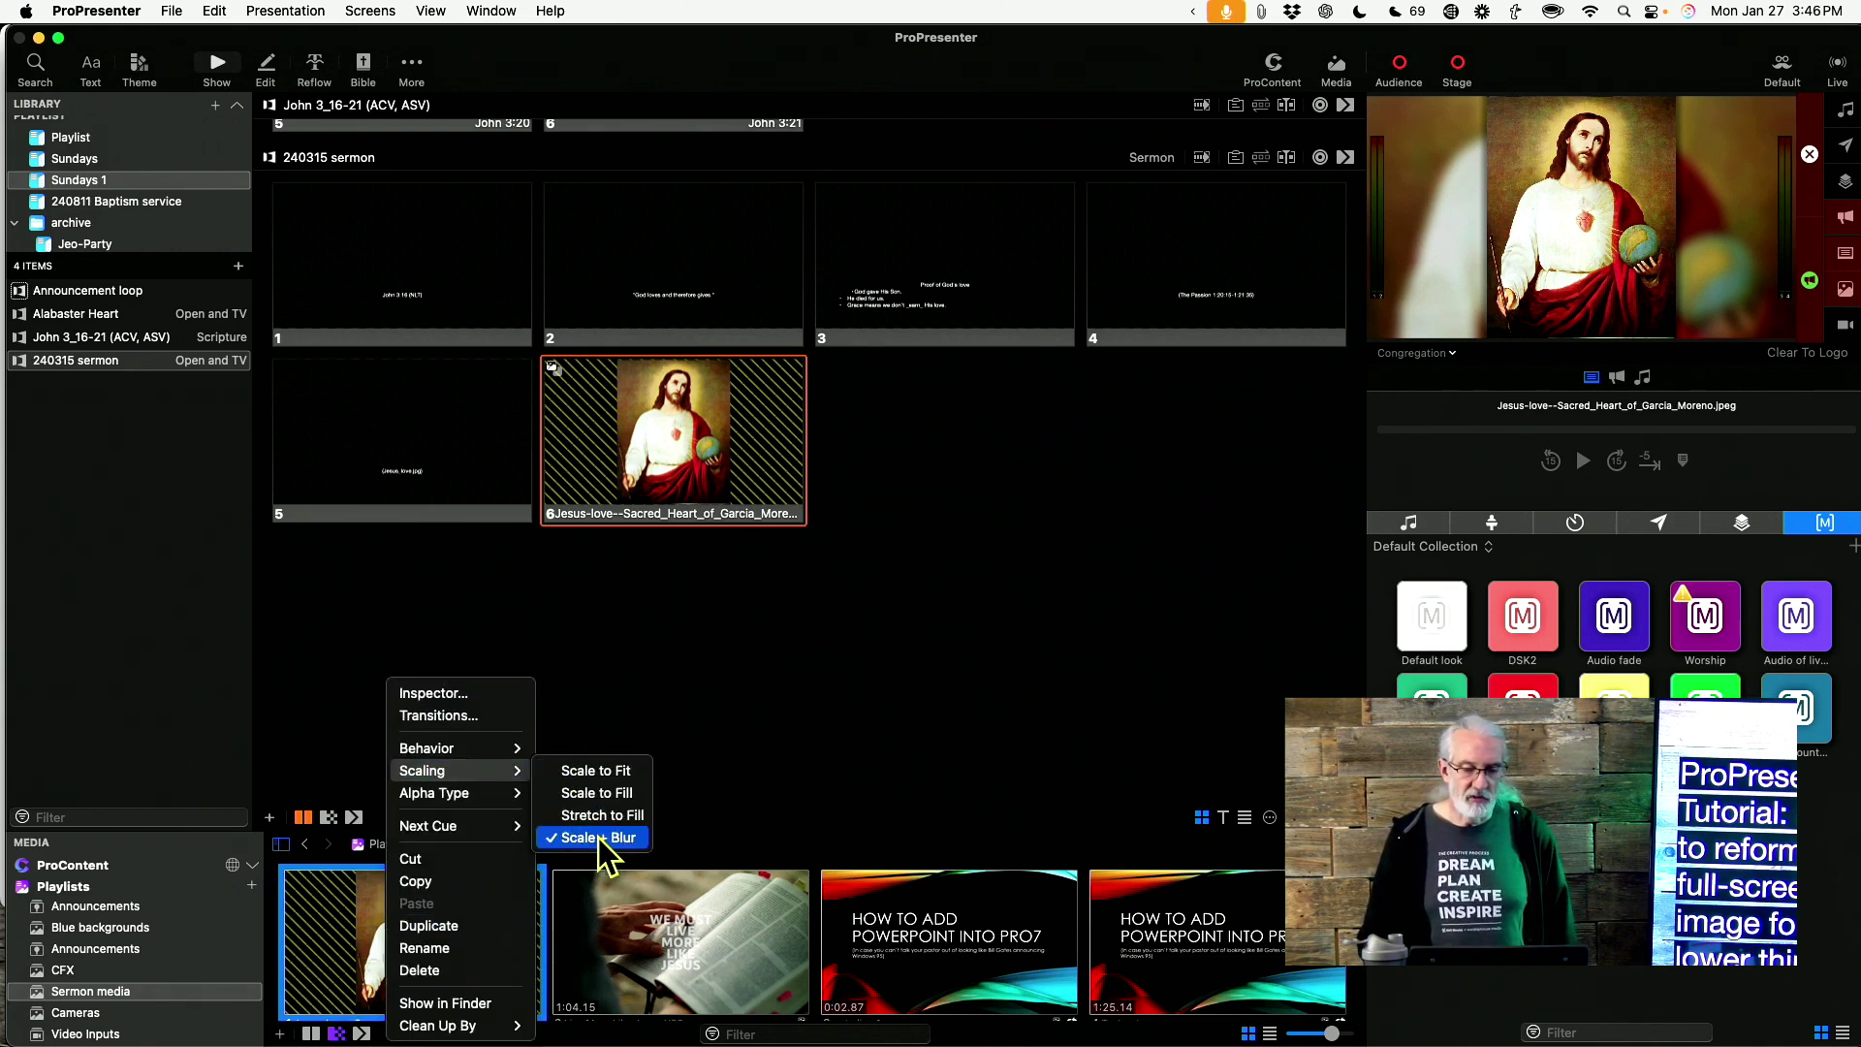
pyautogui.click(852, 572)
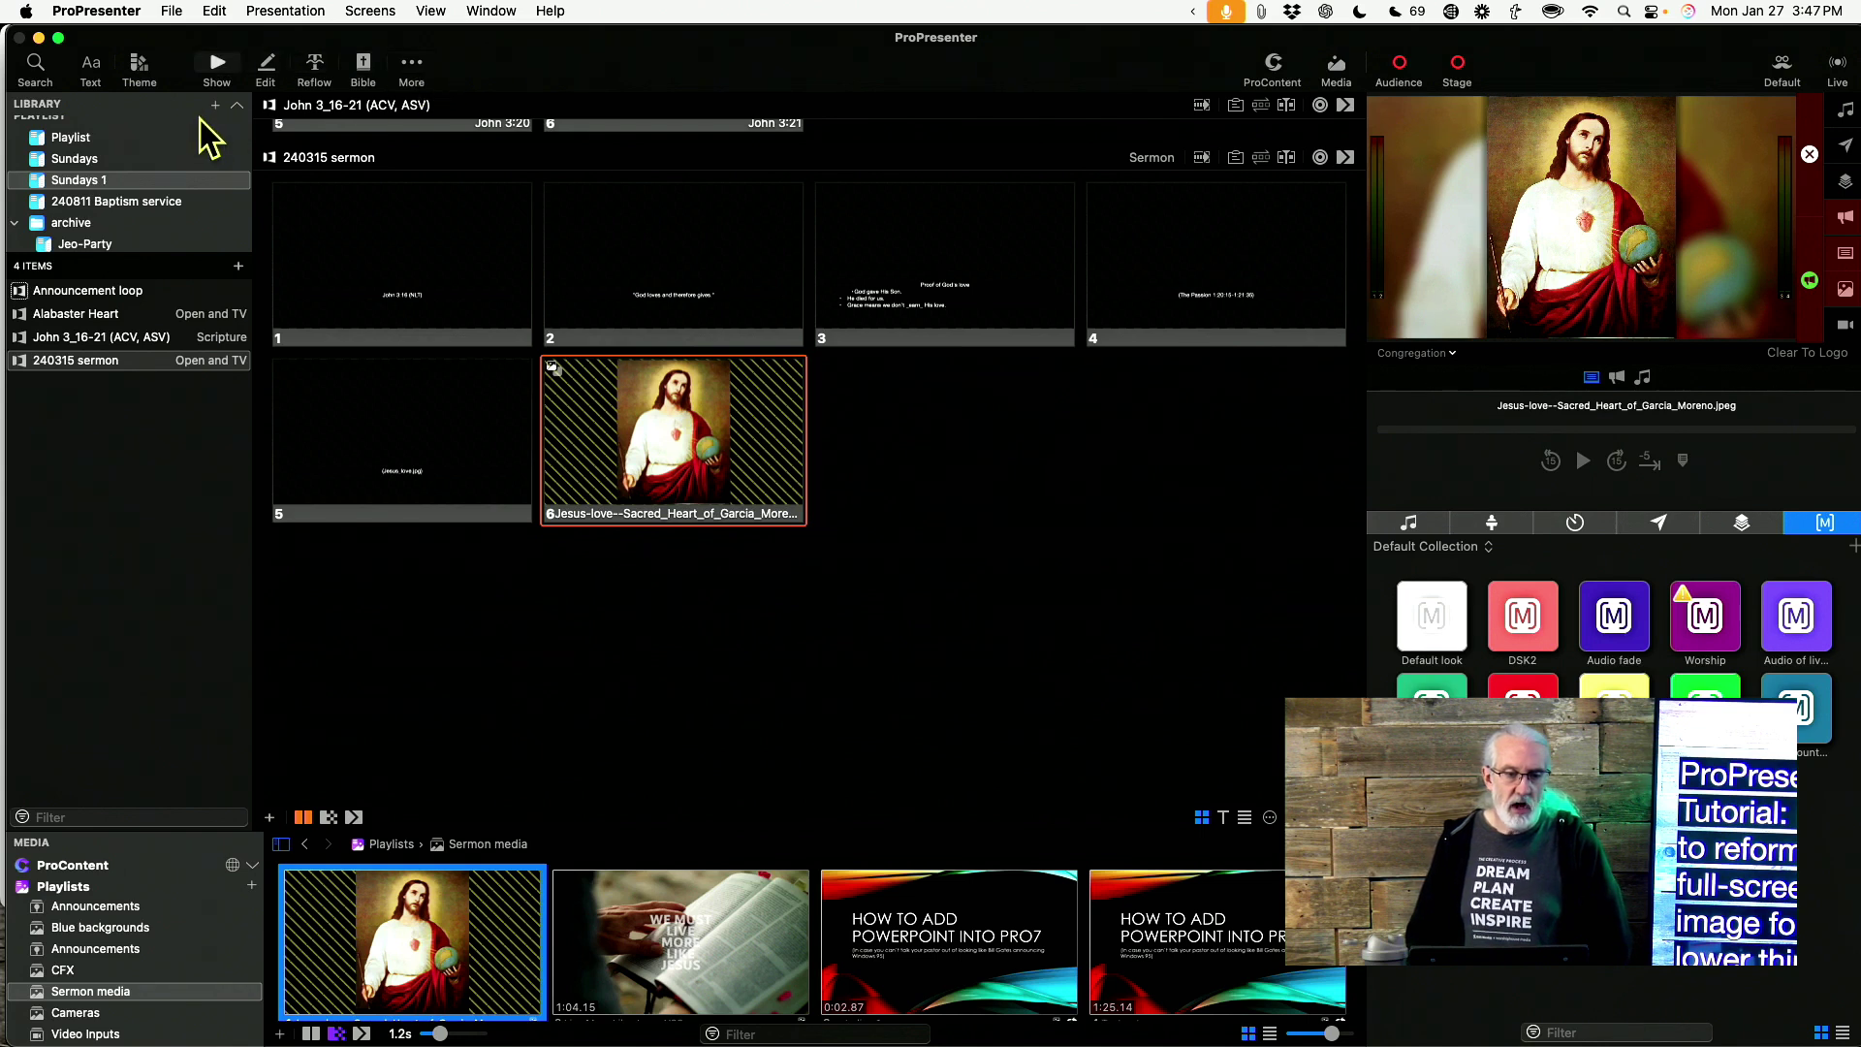
# Open the Theme Editor and pick the Sermon theme to edit
pyautogui.click(412, 64)
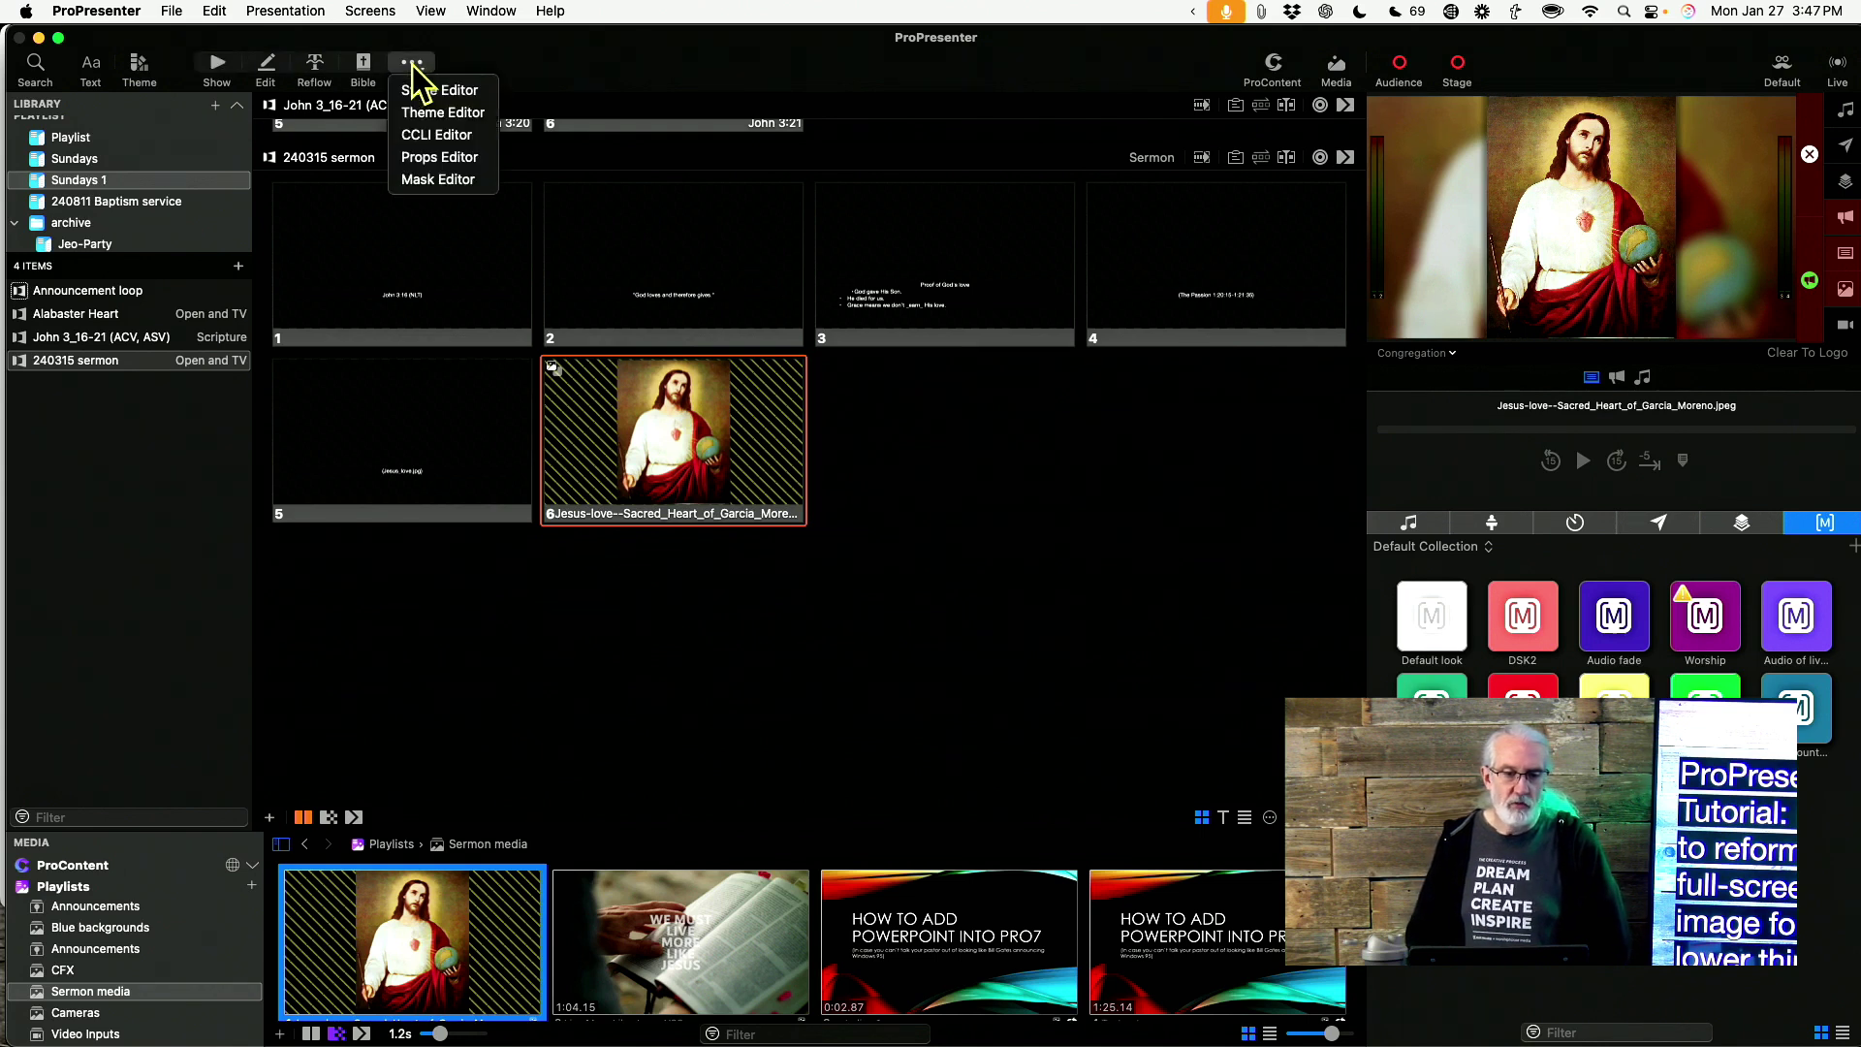
pyautogui.click(424, 116)
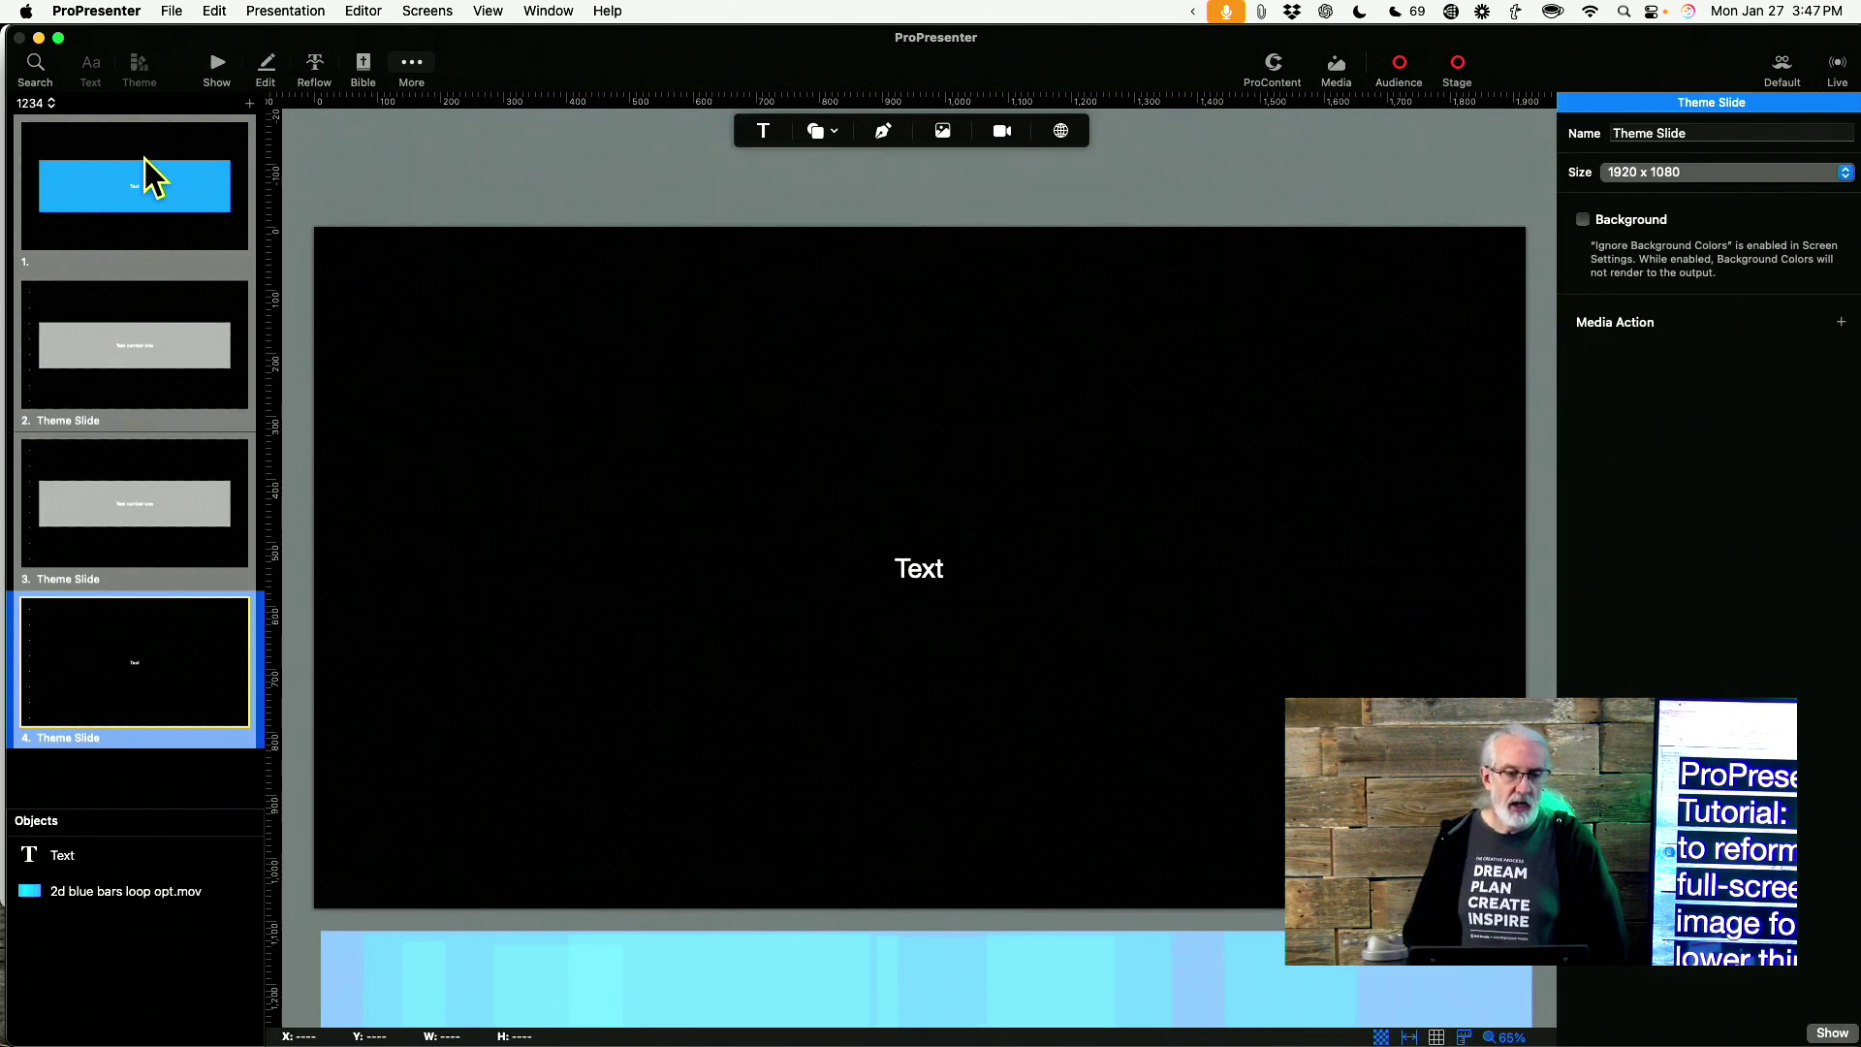
pyautogui.click(52, 102)
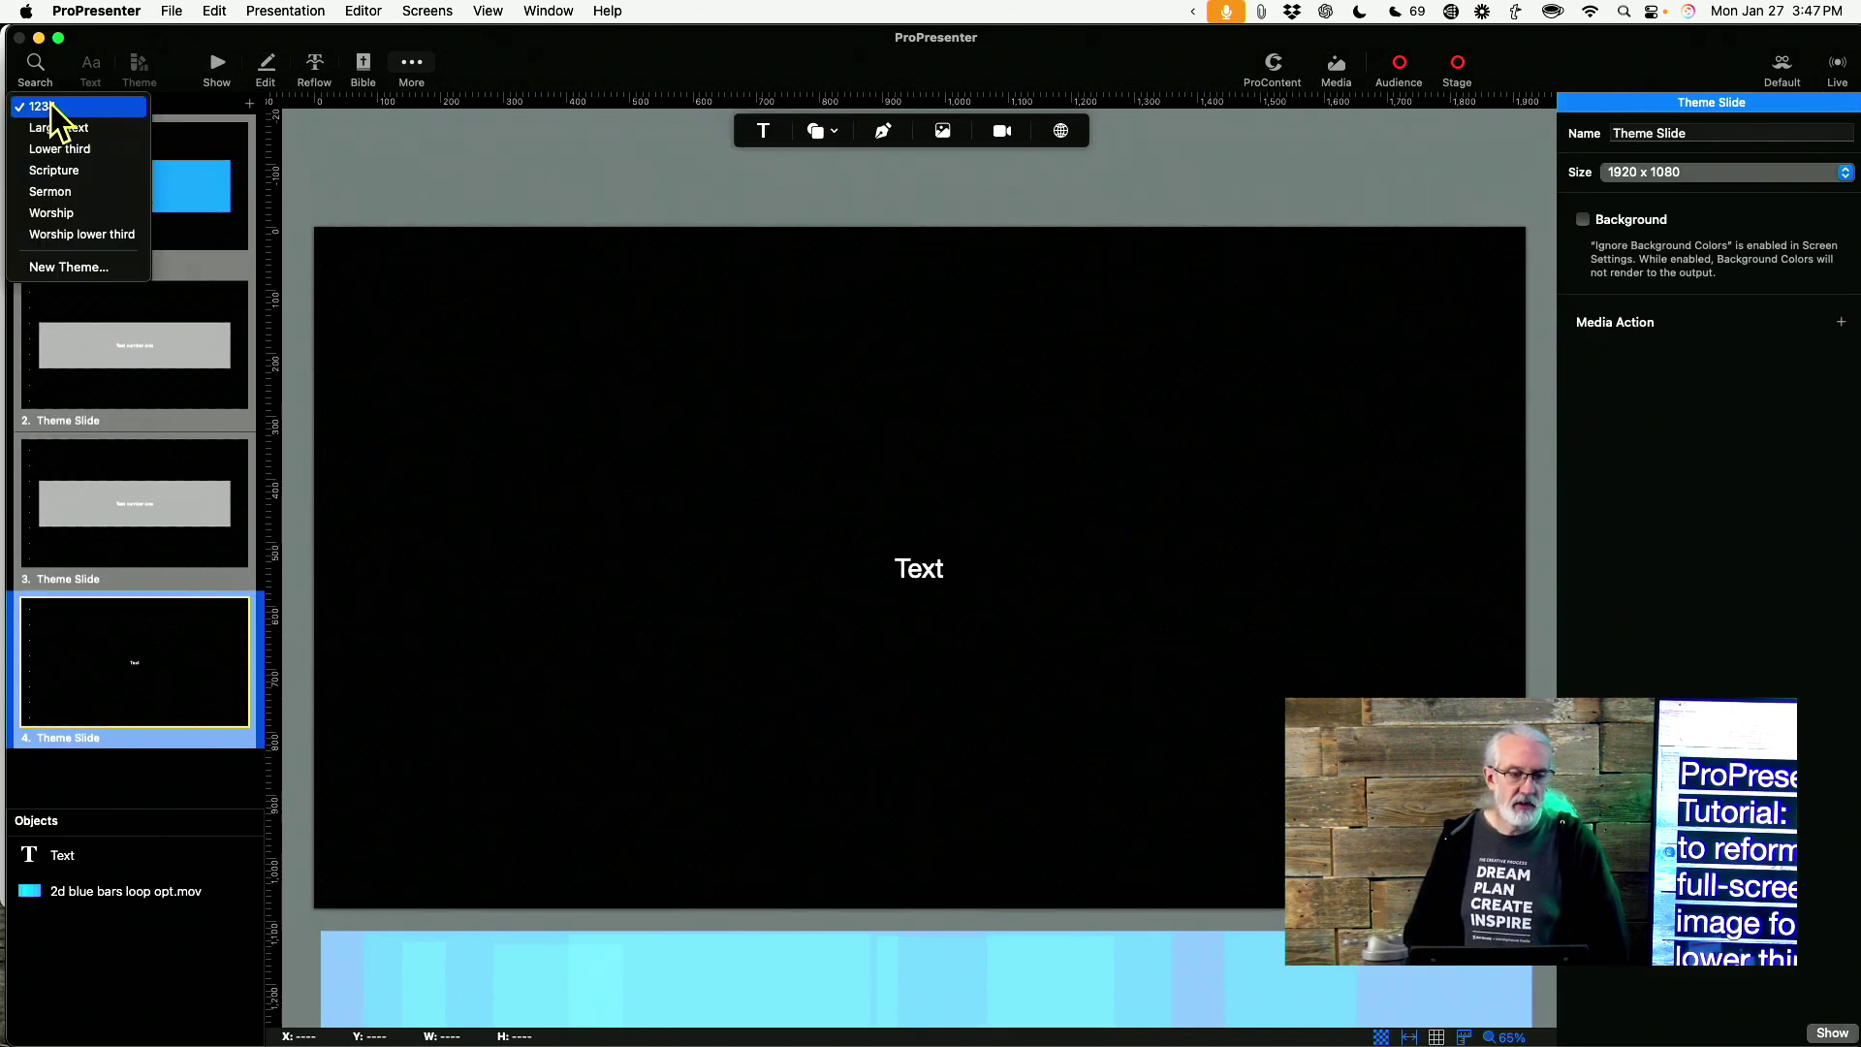
pyautogui.click(53, 192)
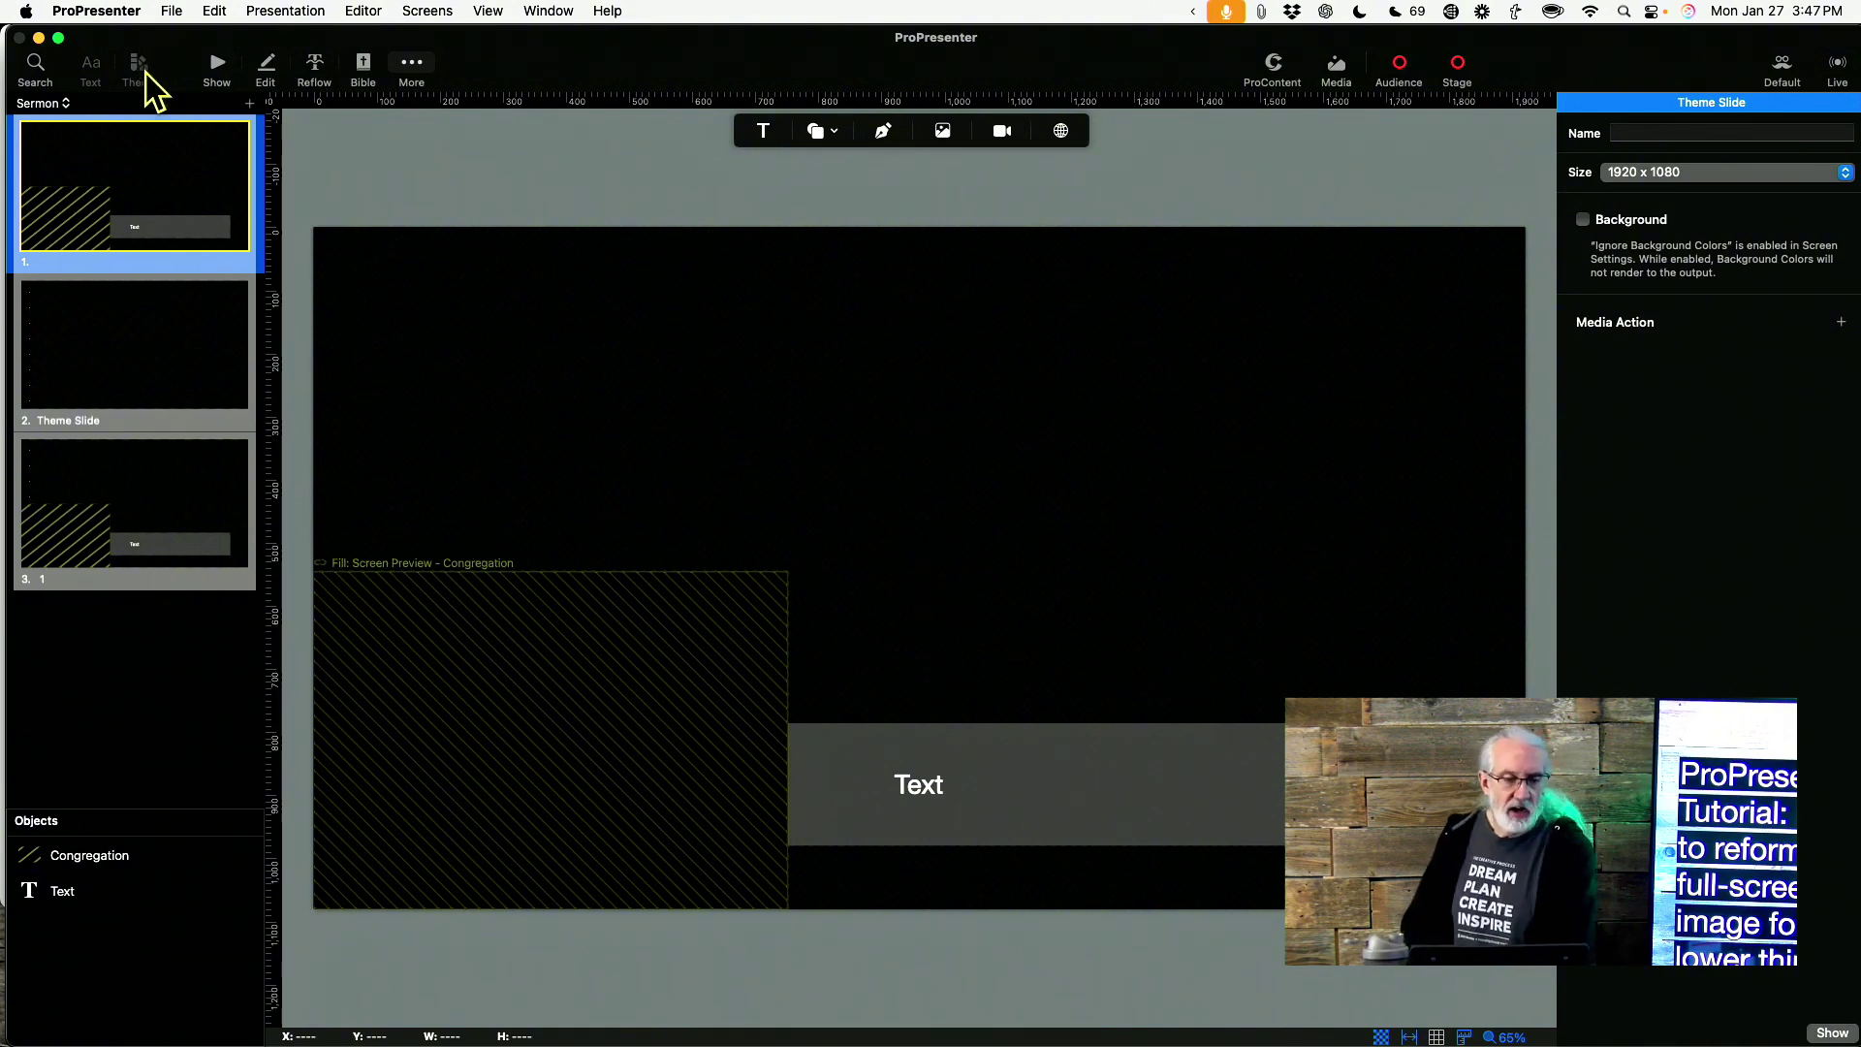
# Add a second slide to the Sermon theme and shrink its Text box into a bottom bar
pyautogui.click(251, 106)
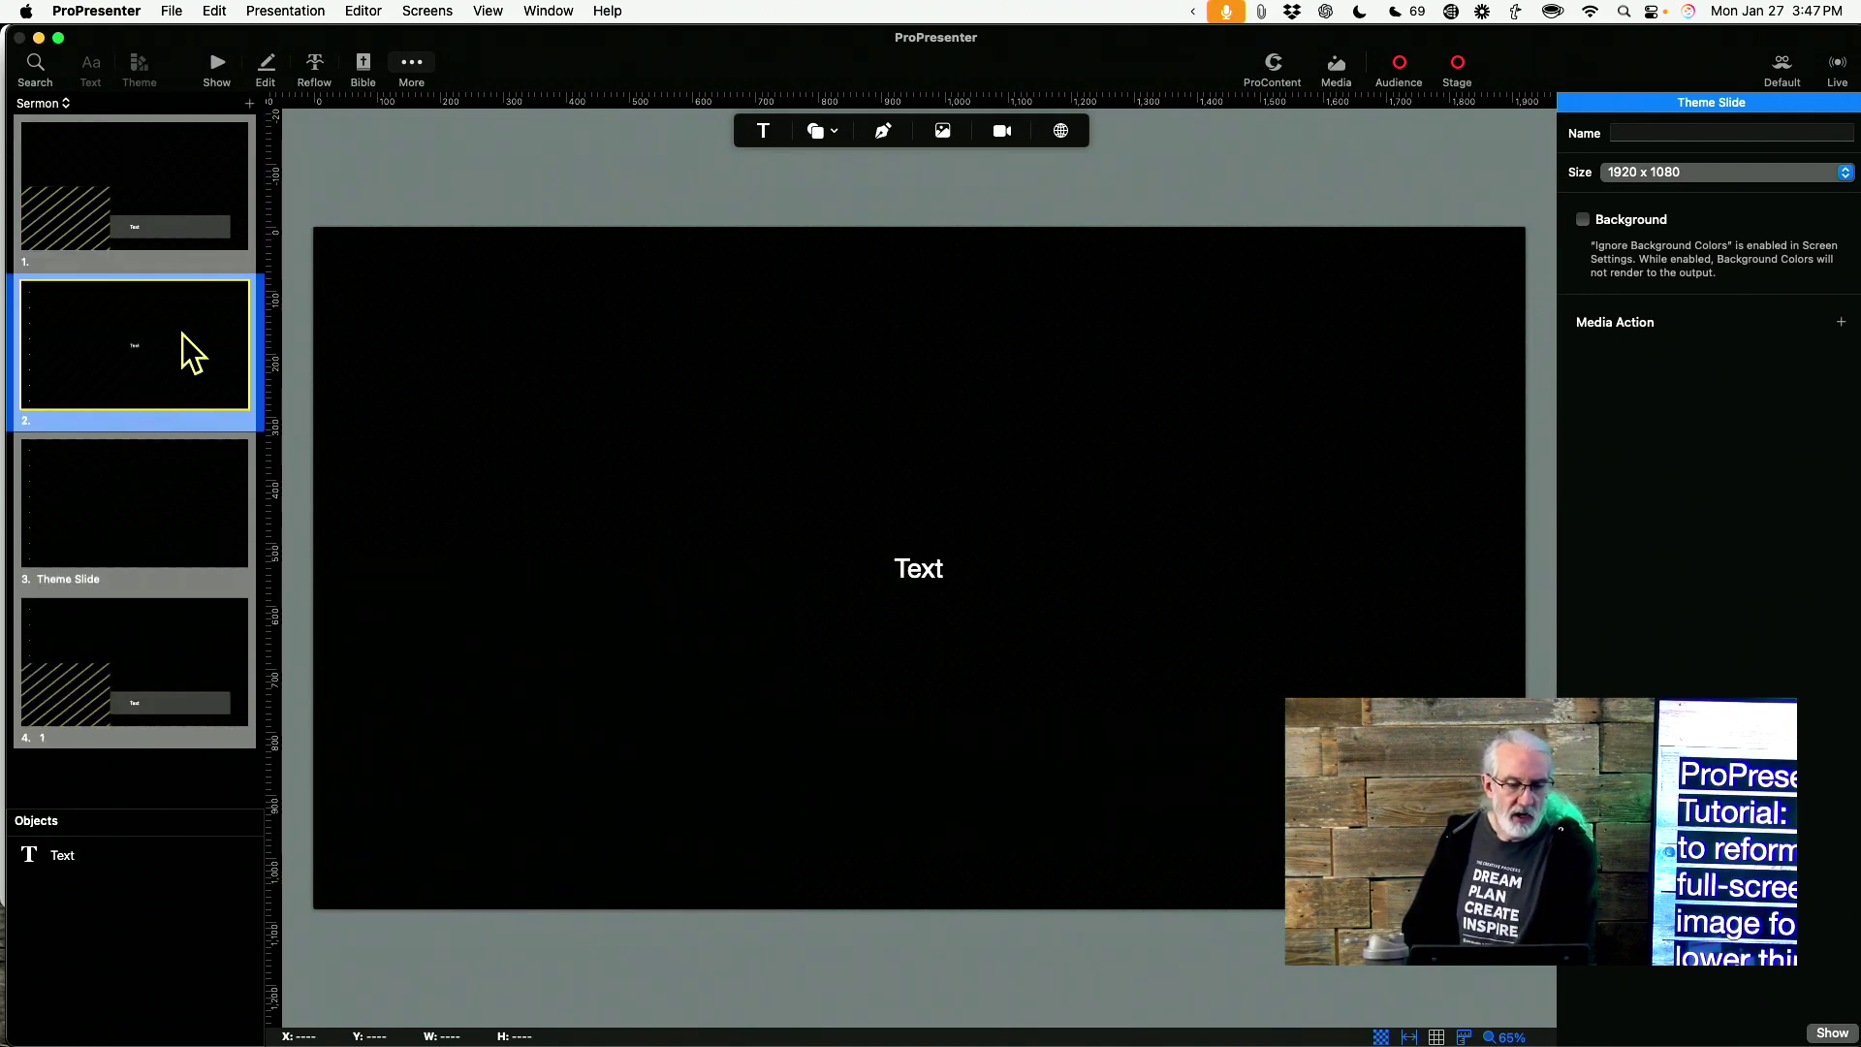
pyautogui.click(982, 573)
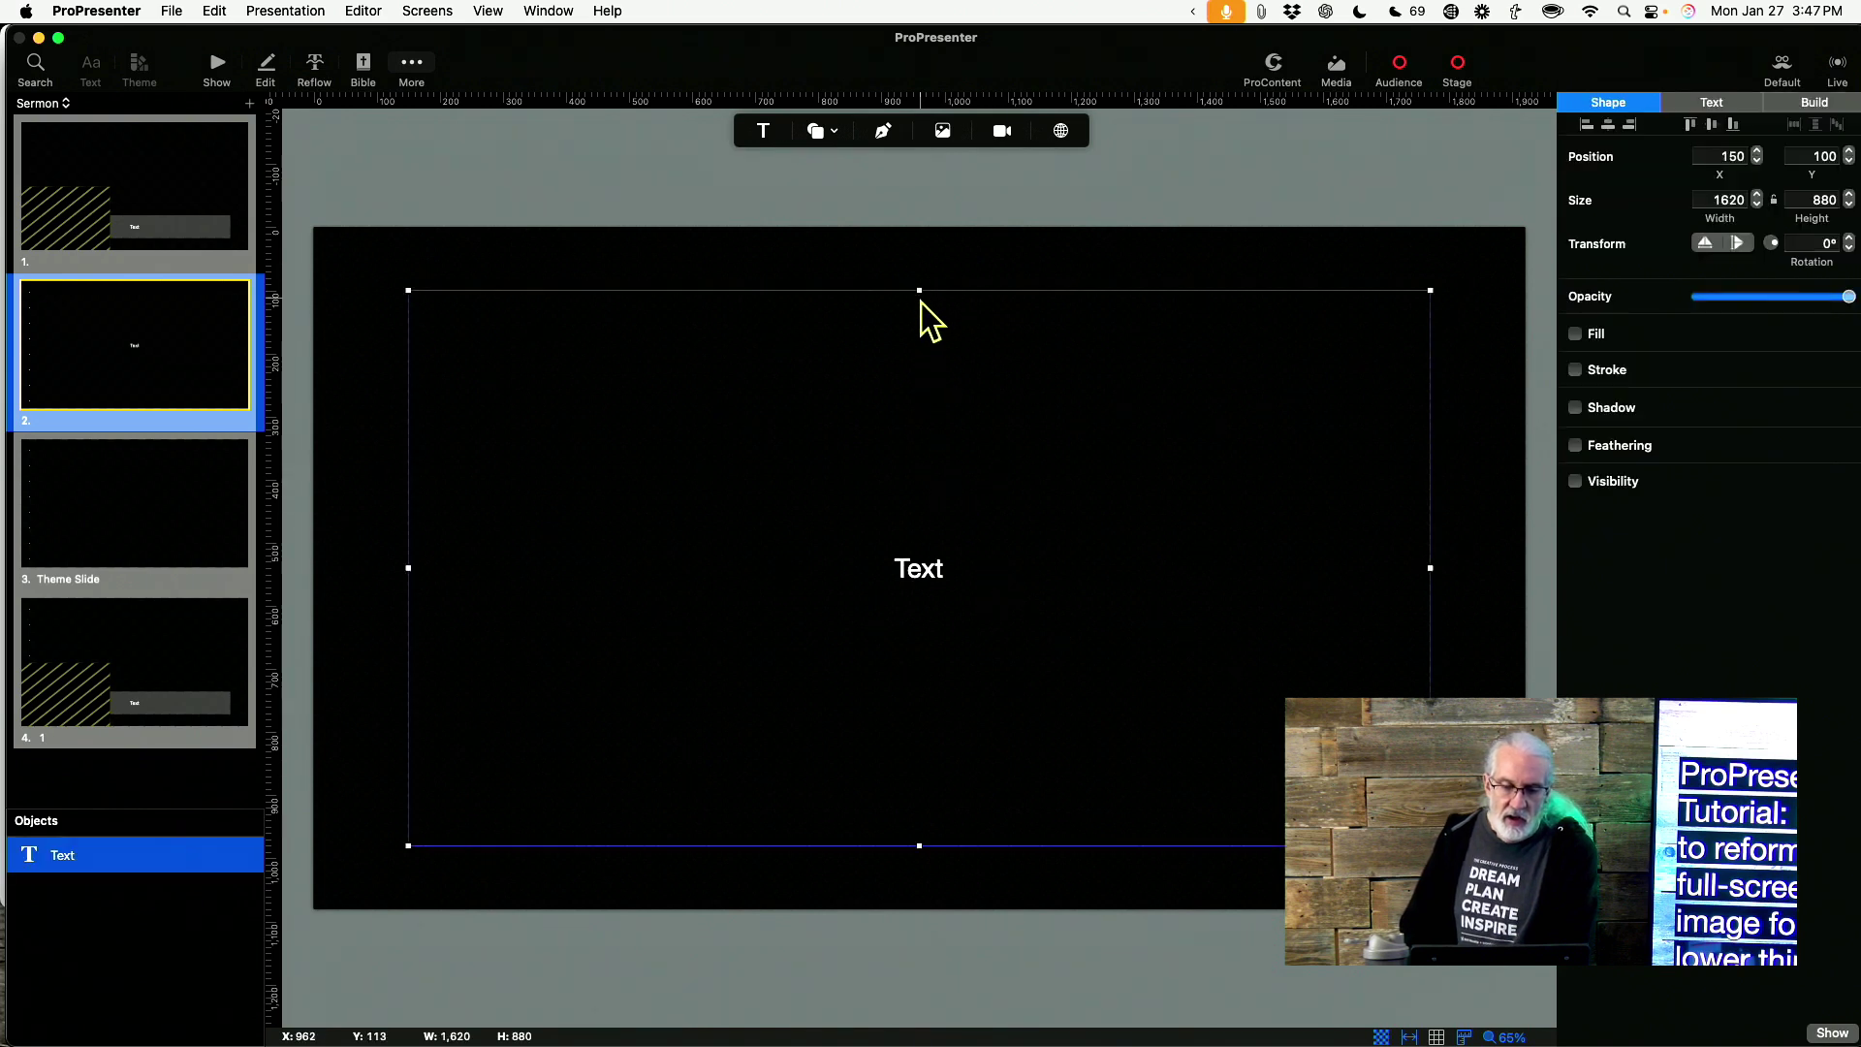
pyautogui.moveTo(917, 289); pyautogui.dragTo(953, 806)
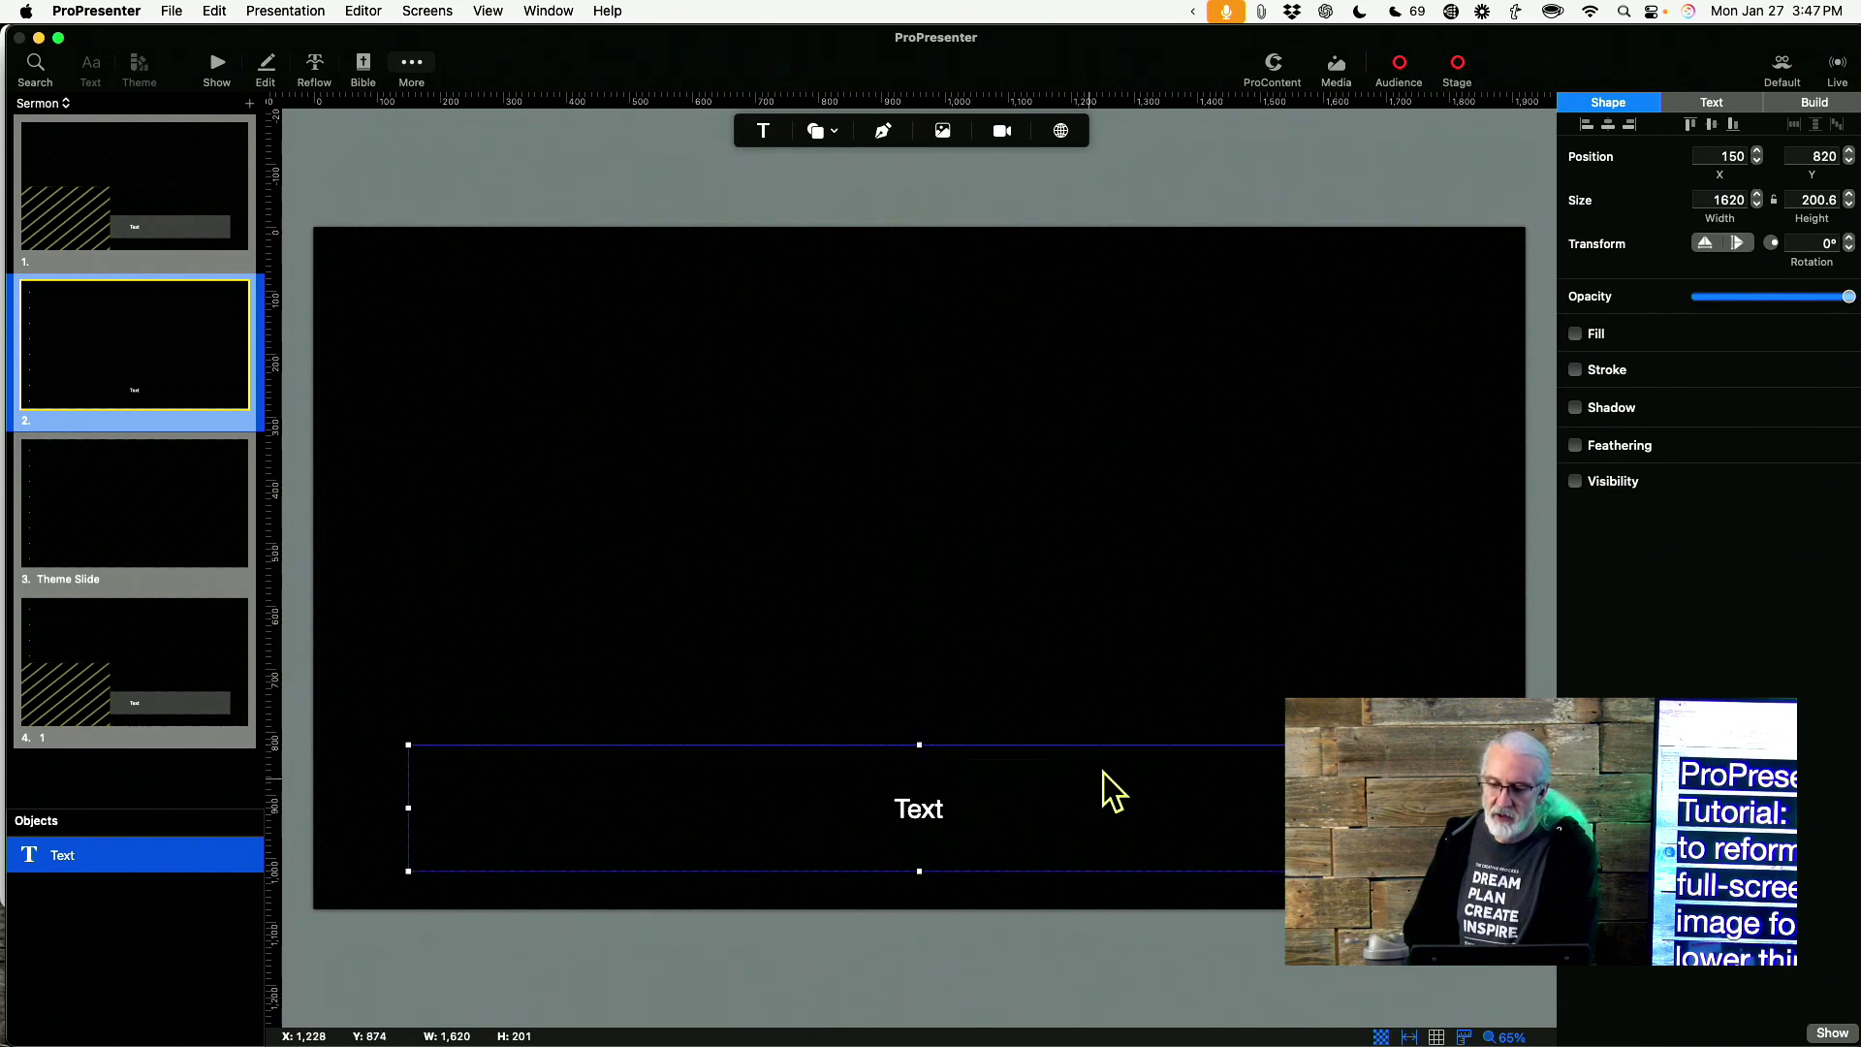
# Fill the Text bar with a reversed cyan-to-blue gradient
pyautogui.click(1575, 335)
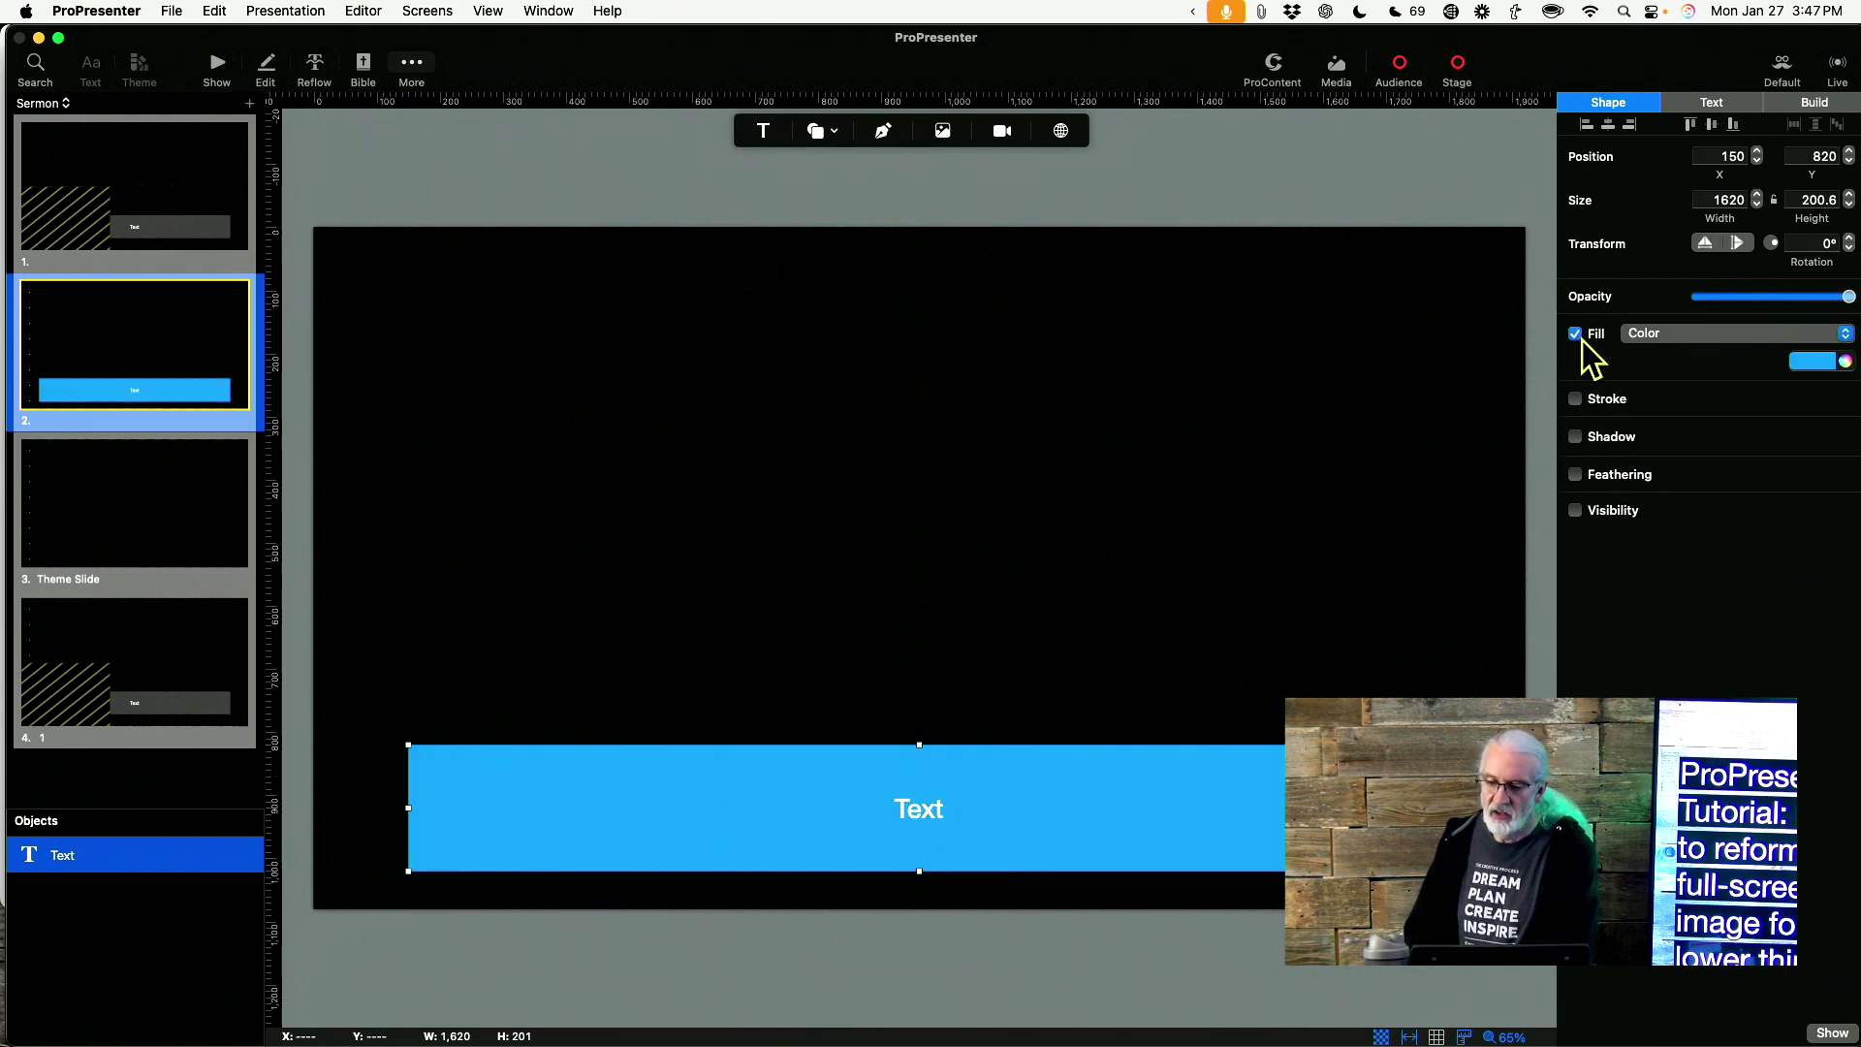
pyautogui.click(1721, 340)
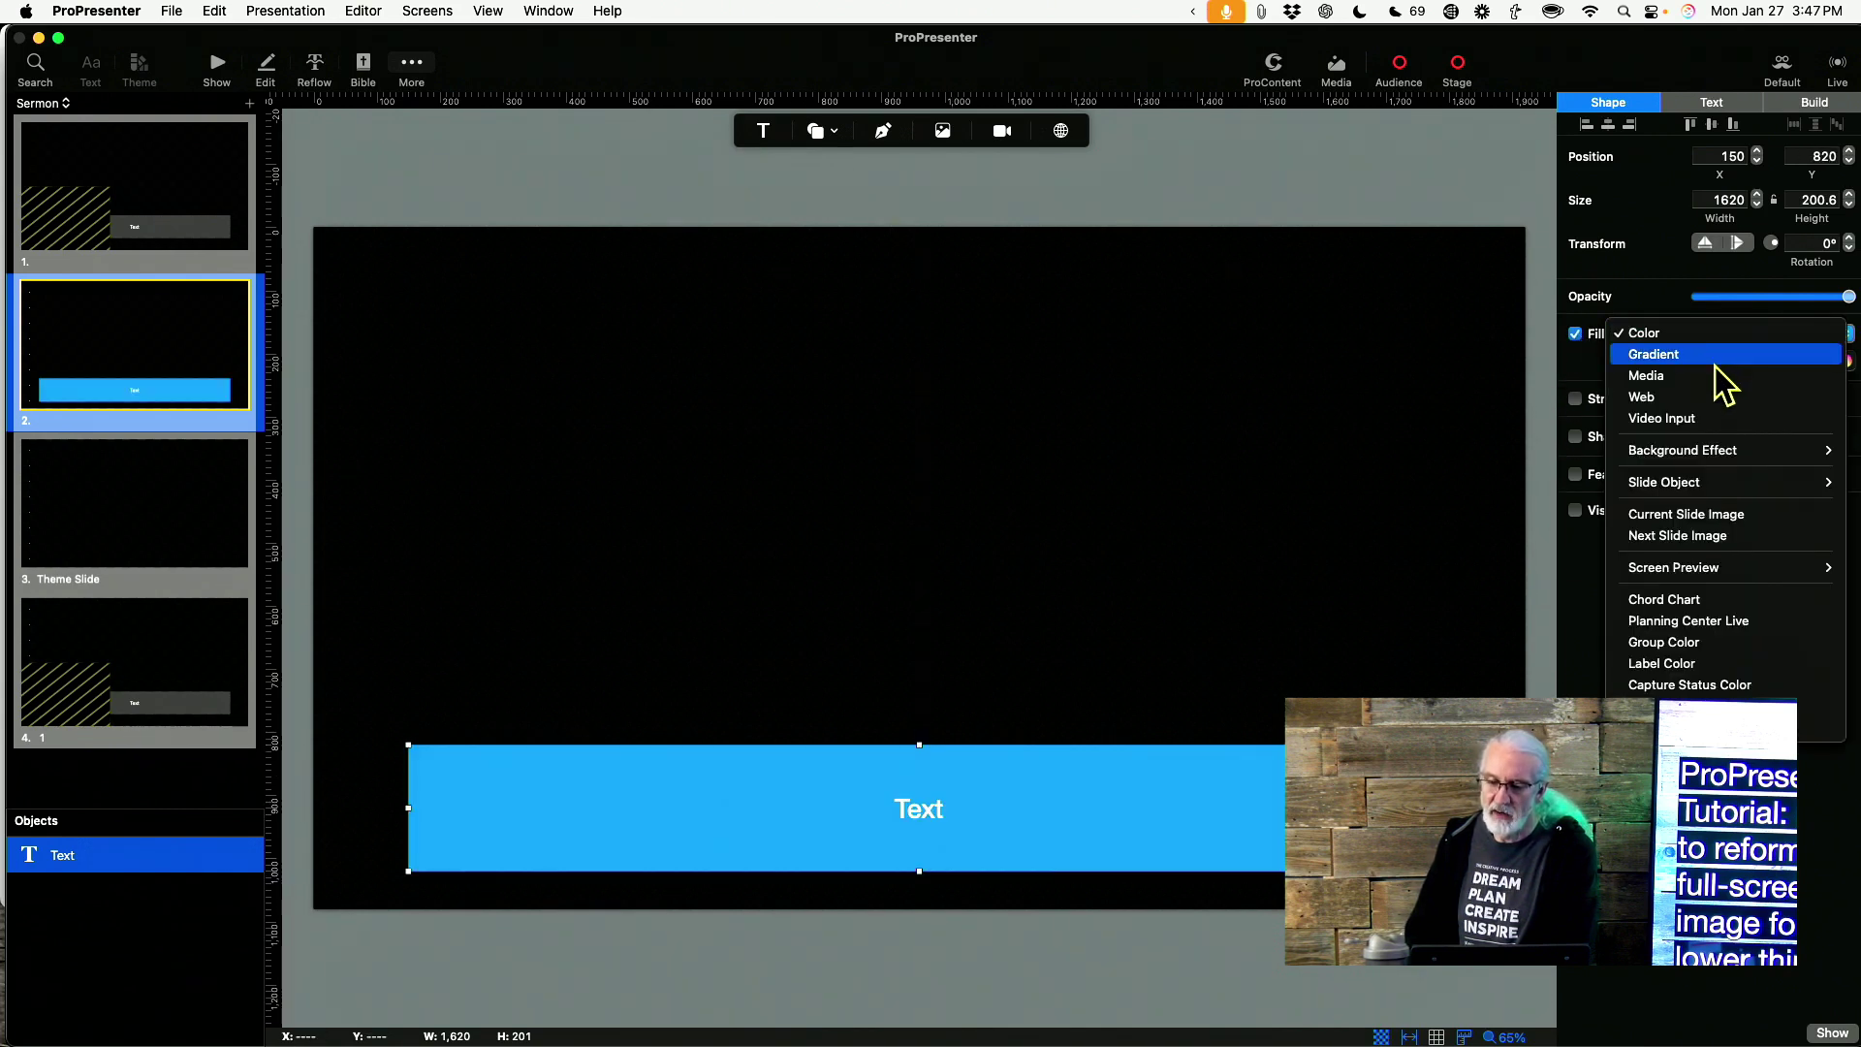
pyautogui.click(1727, 354)
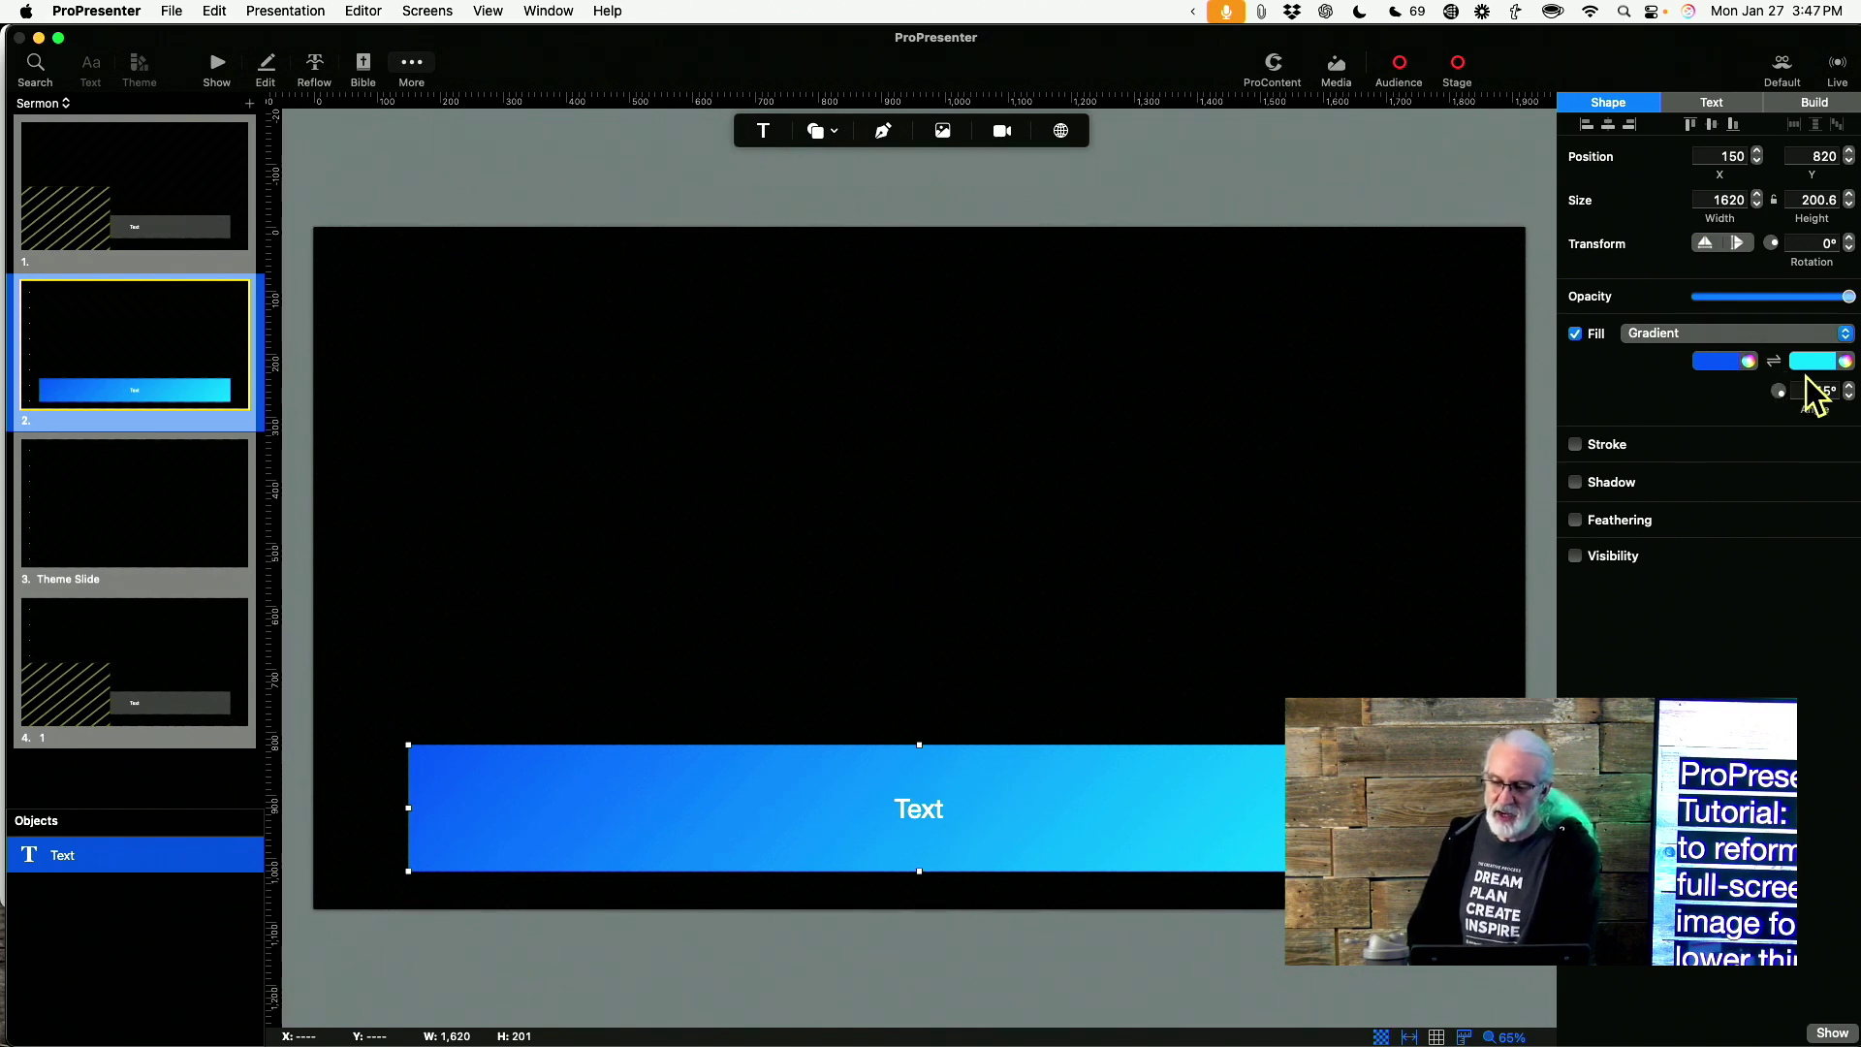
pyautogui.click(1773, 362)
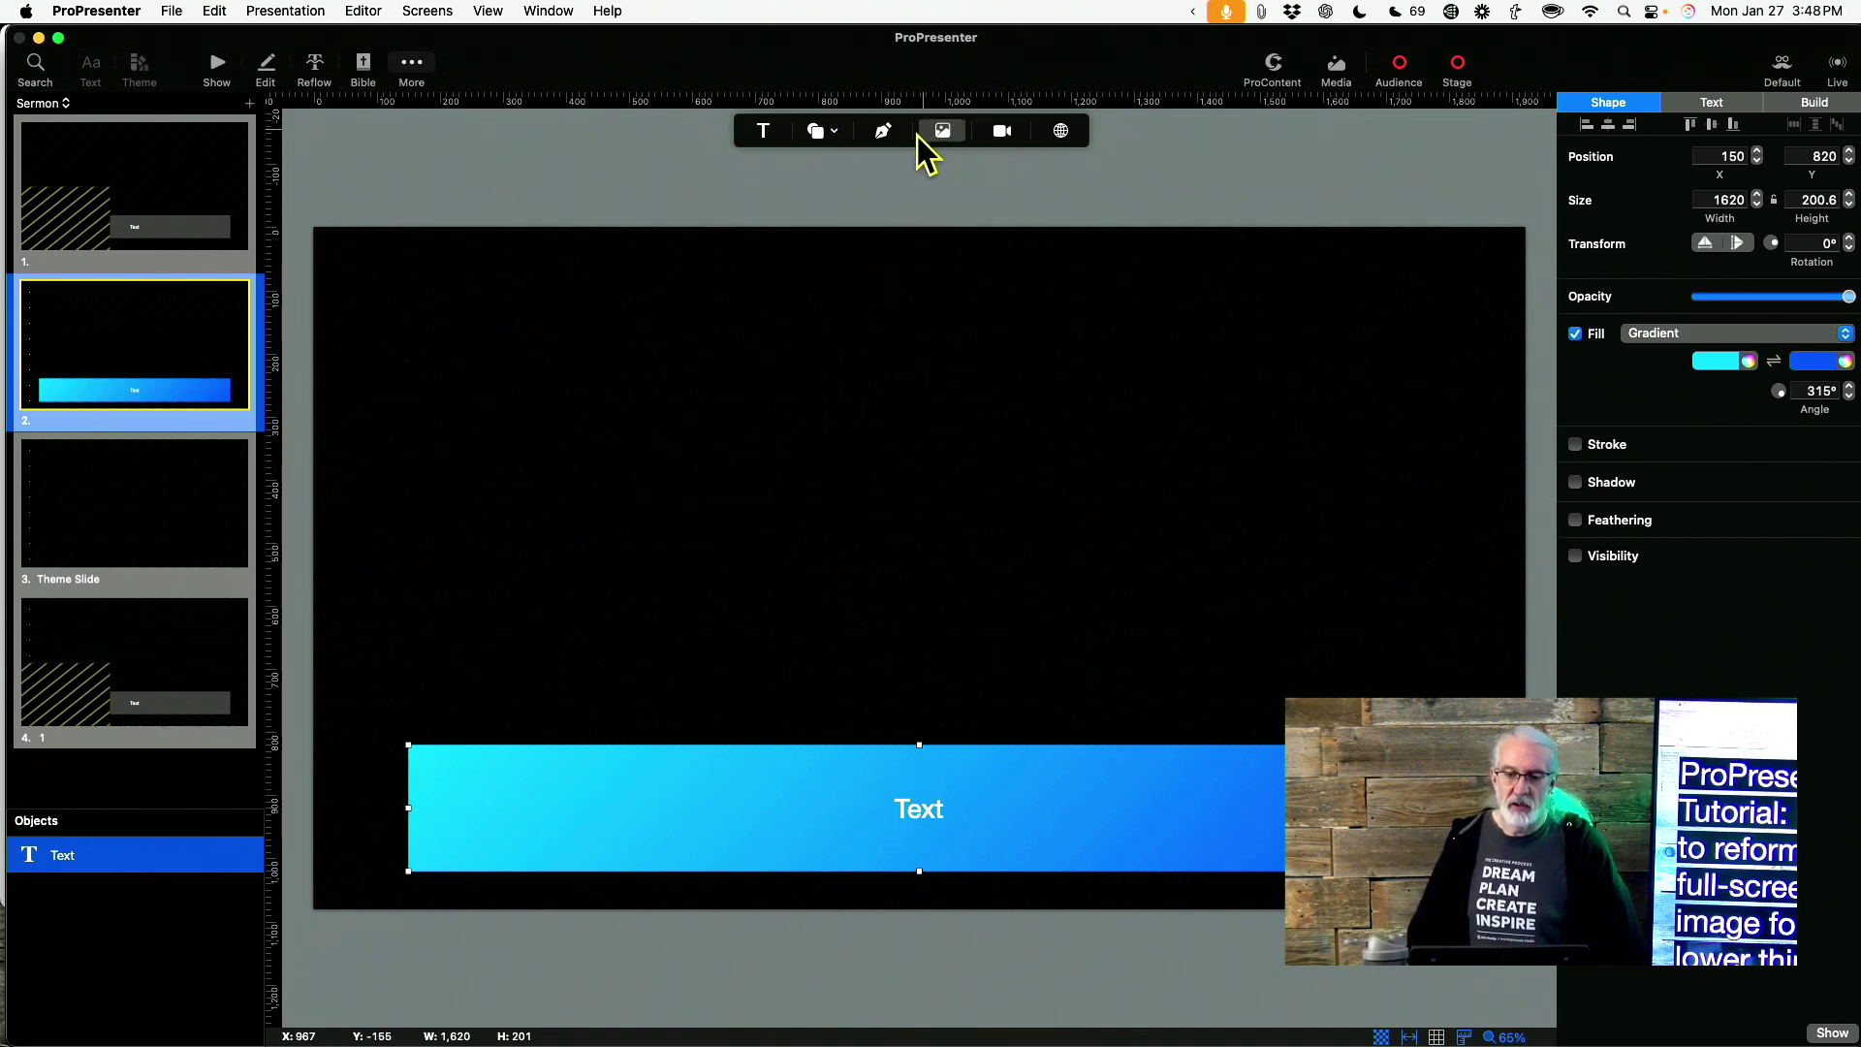
pyautogui.click(834, 132)
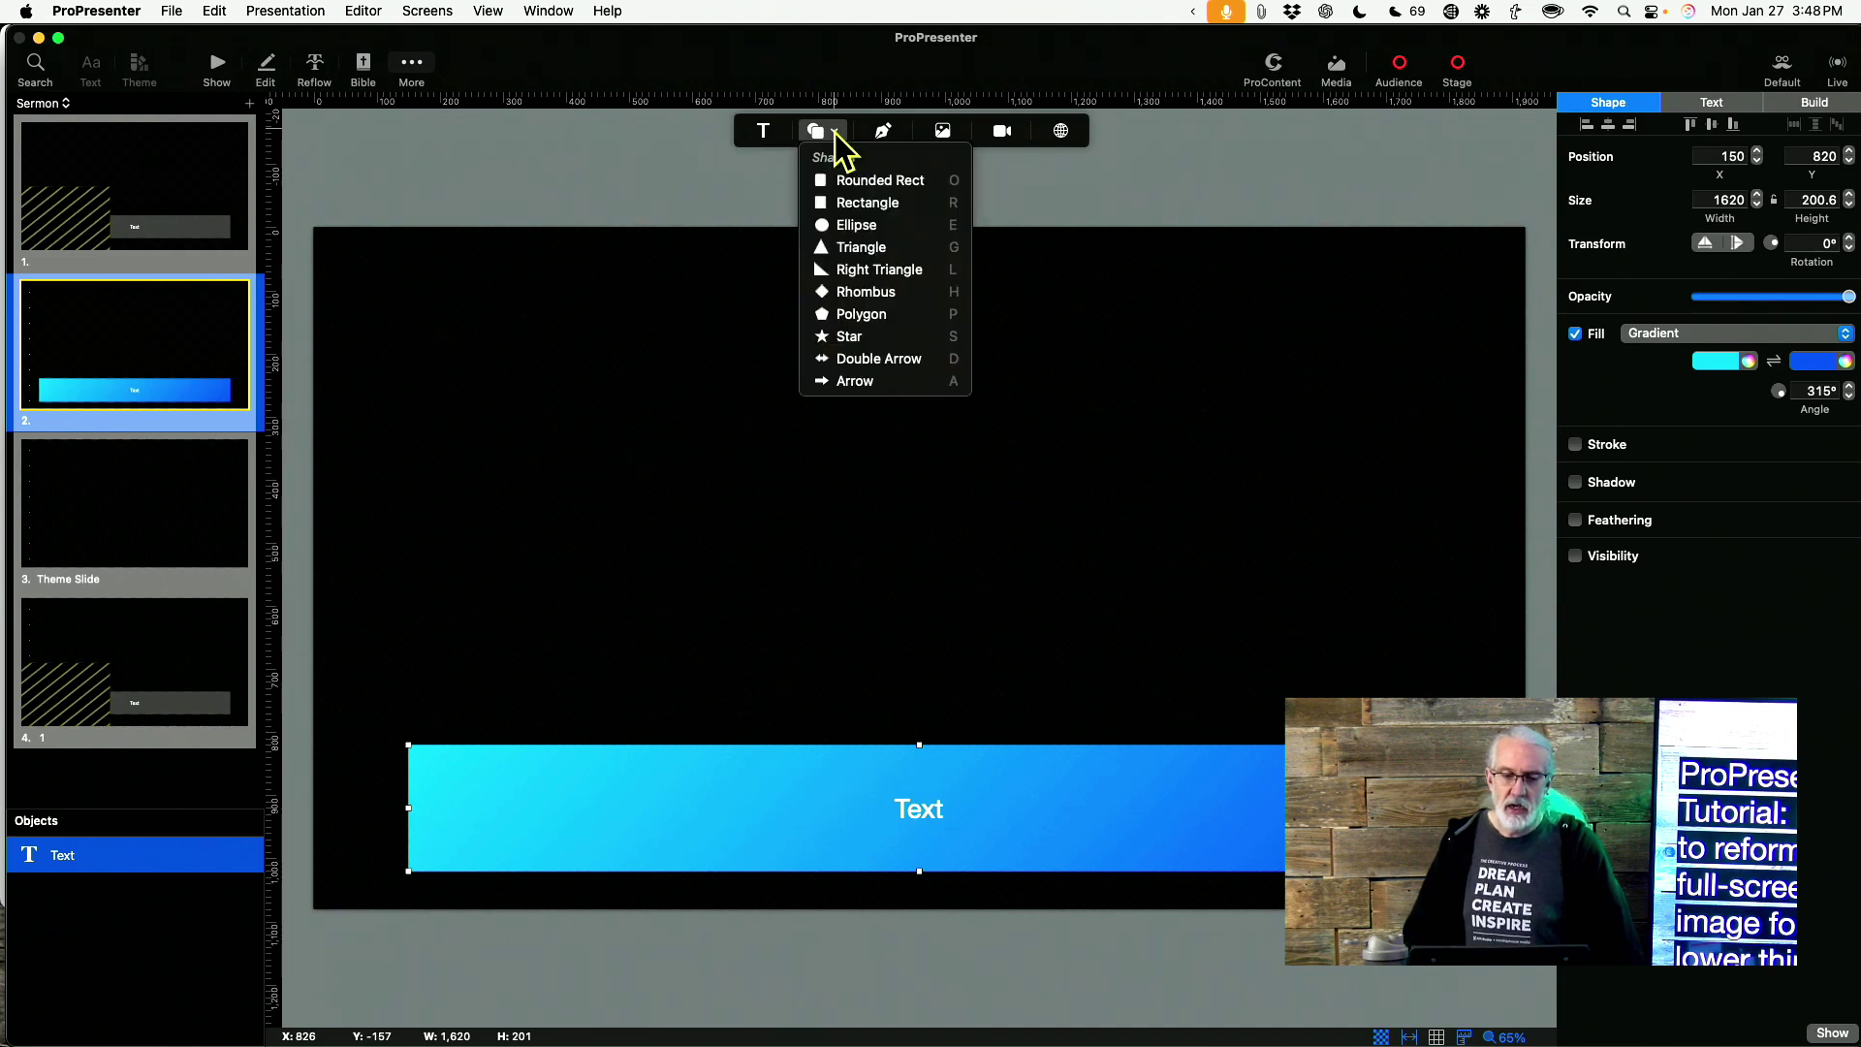
pyautogui.click(835, 132)
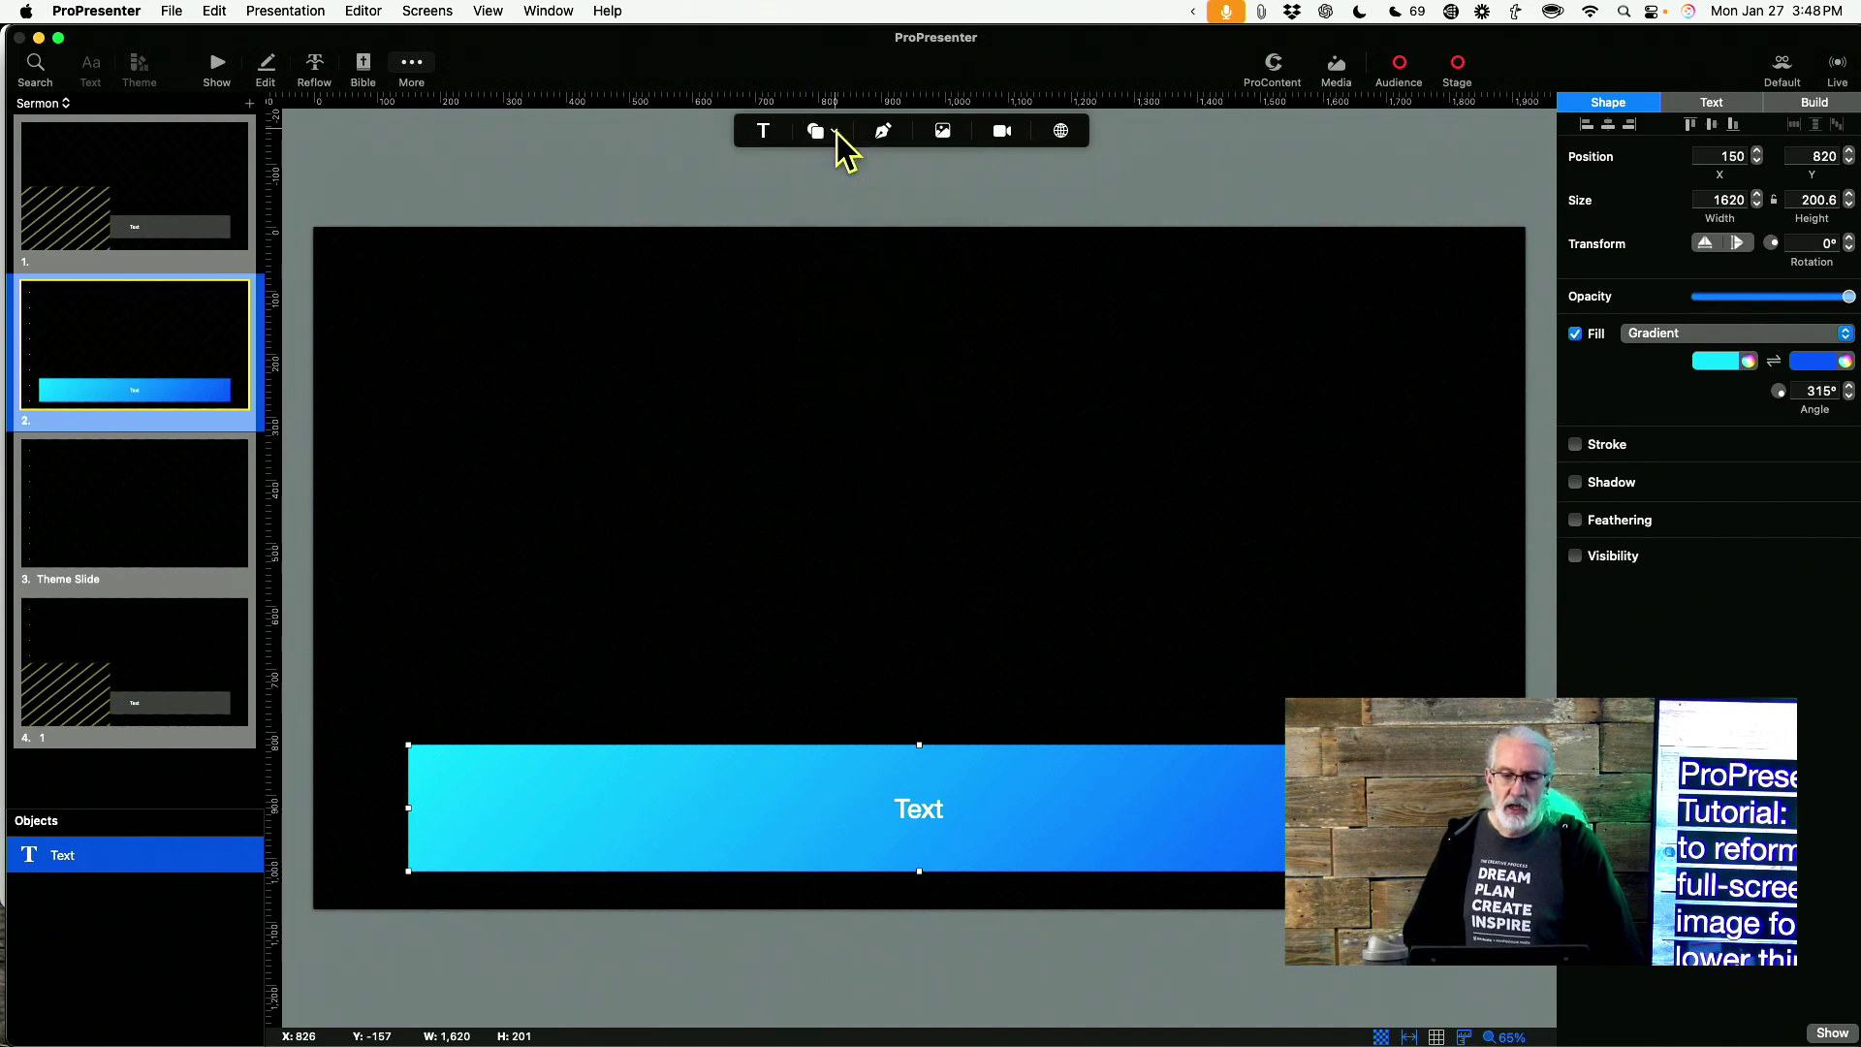
pyautogui.click(946, 131)
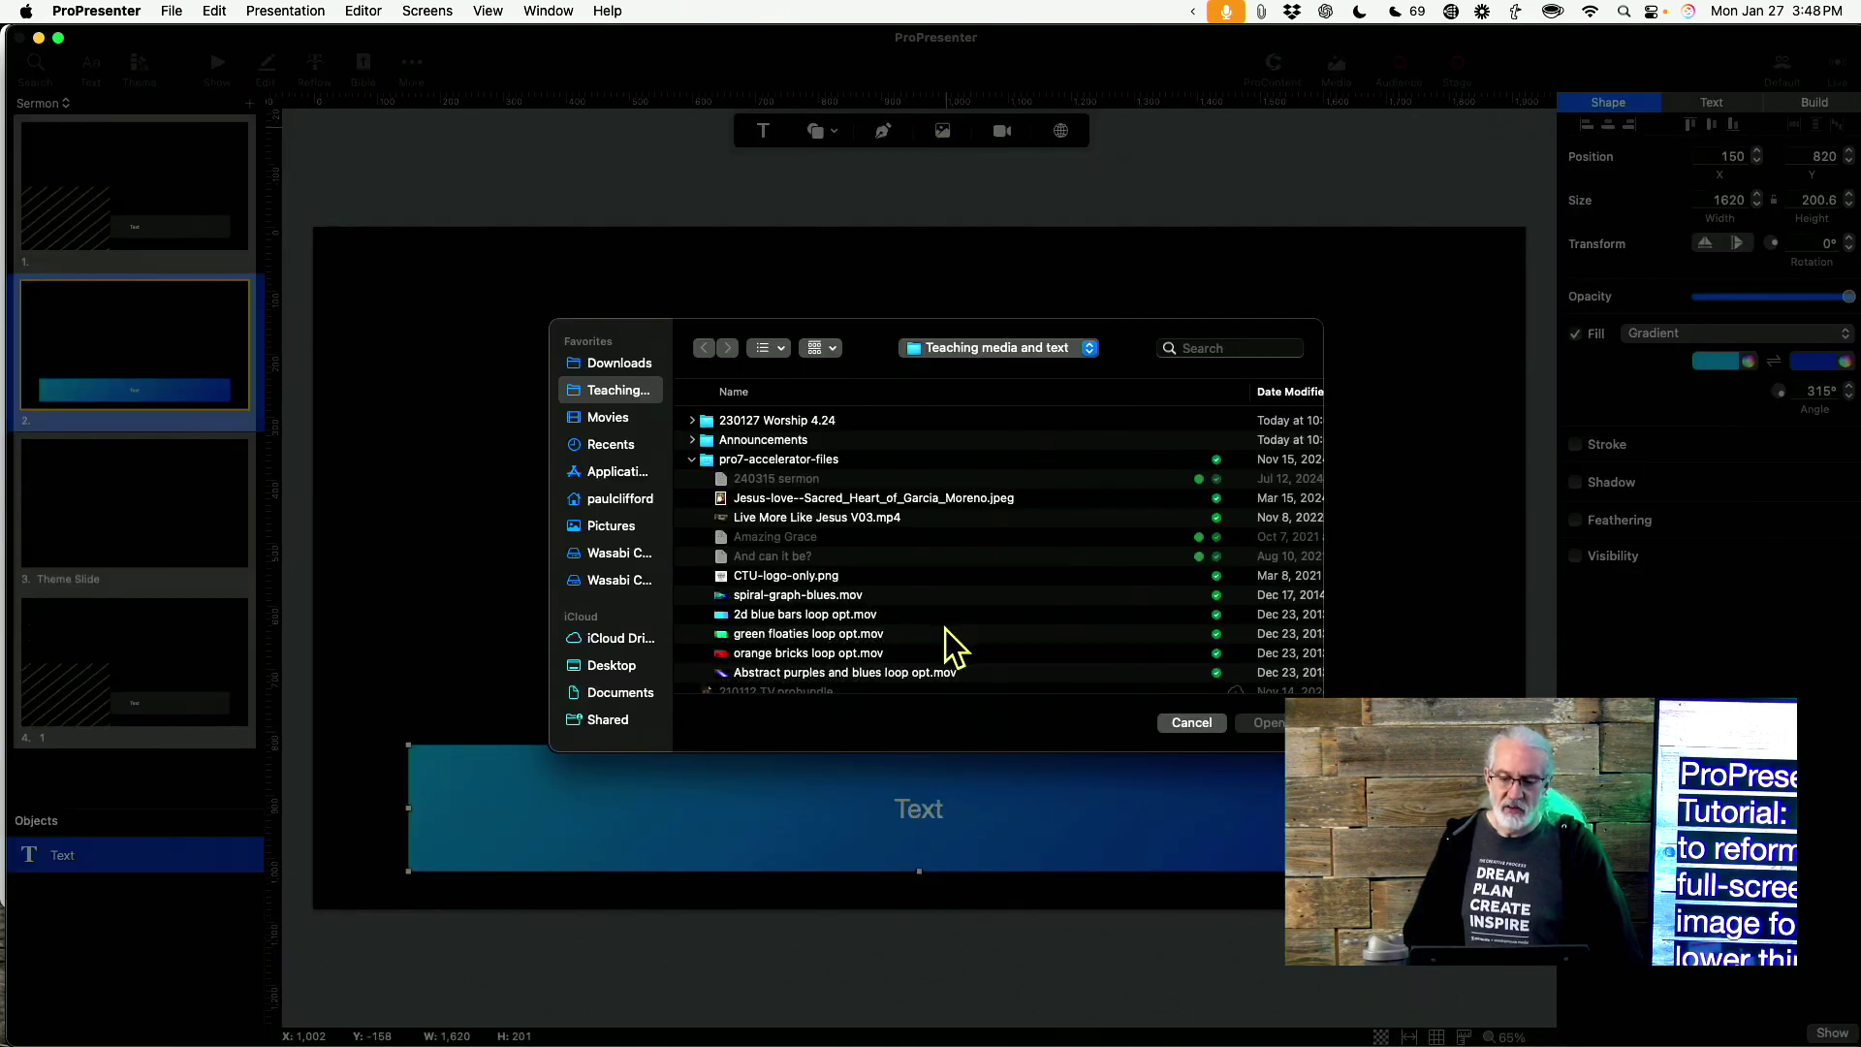
pyautogui.click(1190, 724)
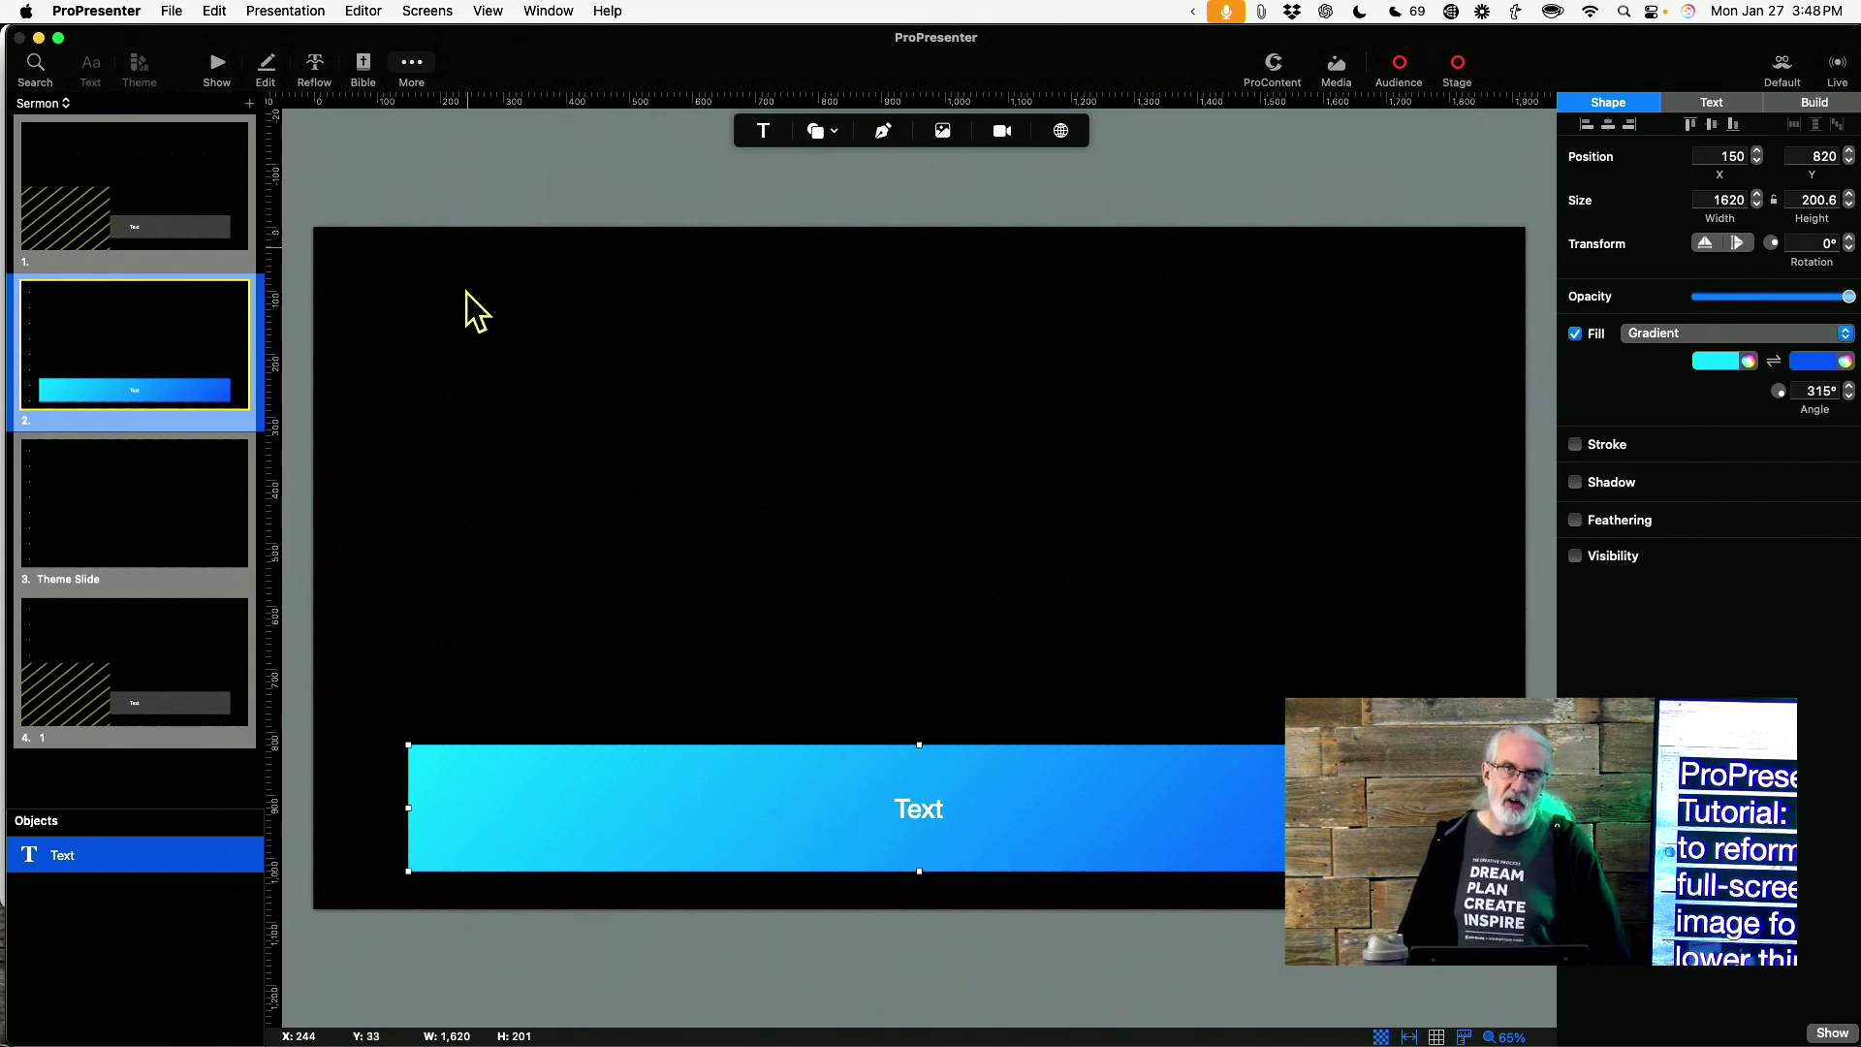
# Add a rectangle flush with the slide's left edge, sized about 607 × 398 over the bar
pyautogui.click(835, 131)
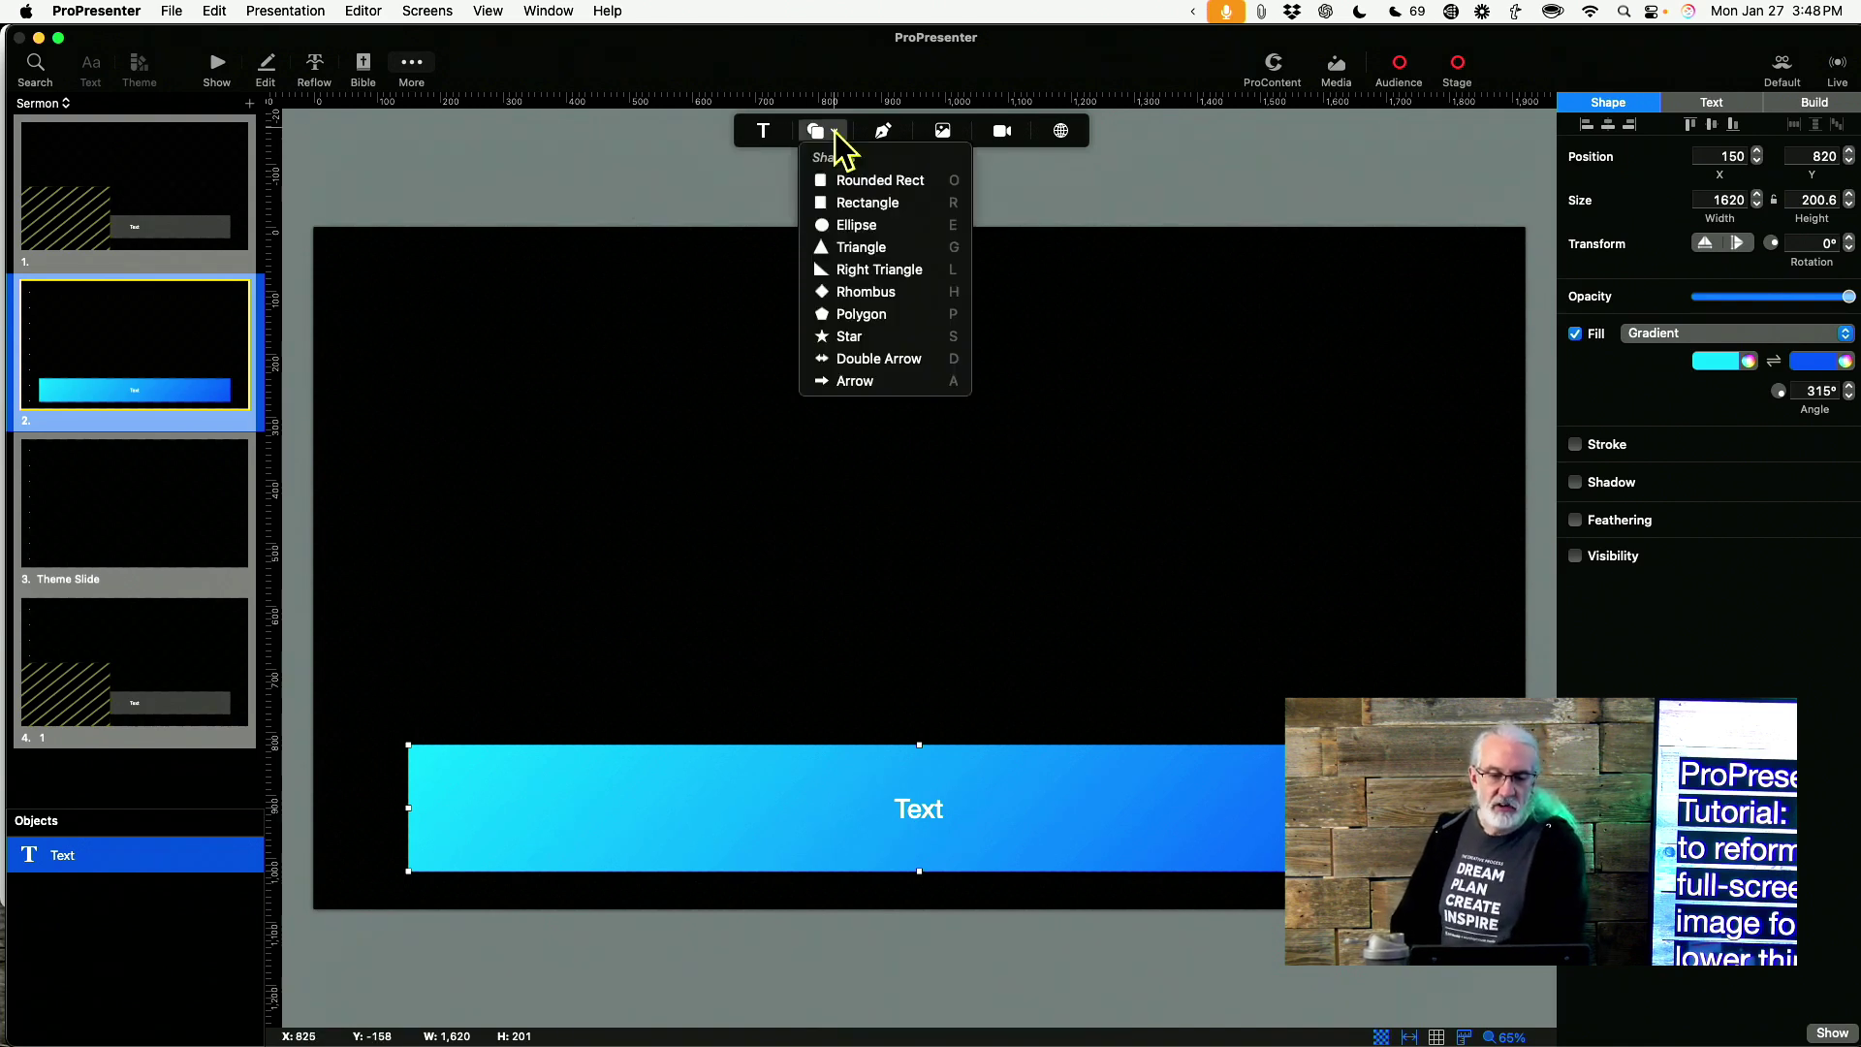
pyautogui.click(857, 205)
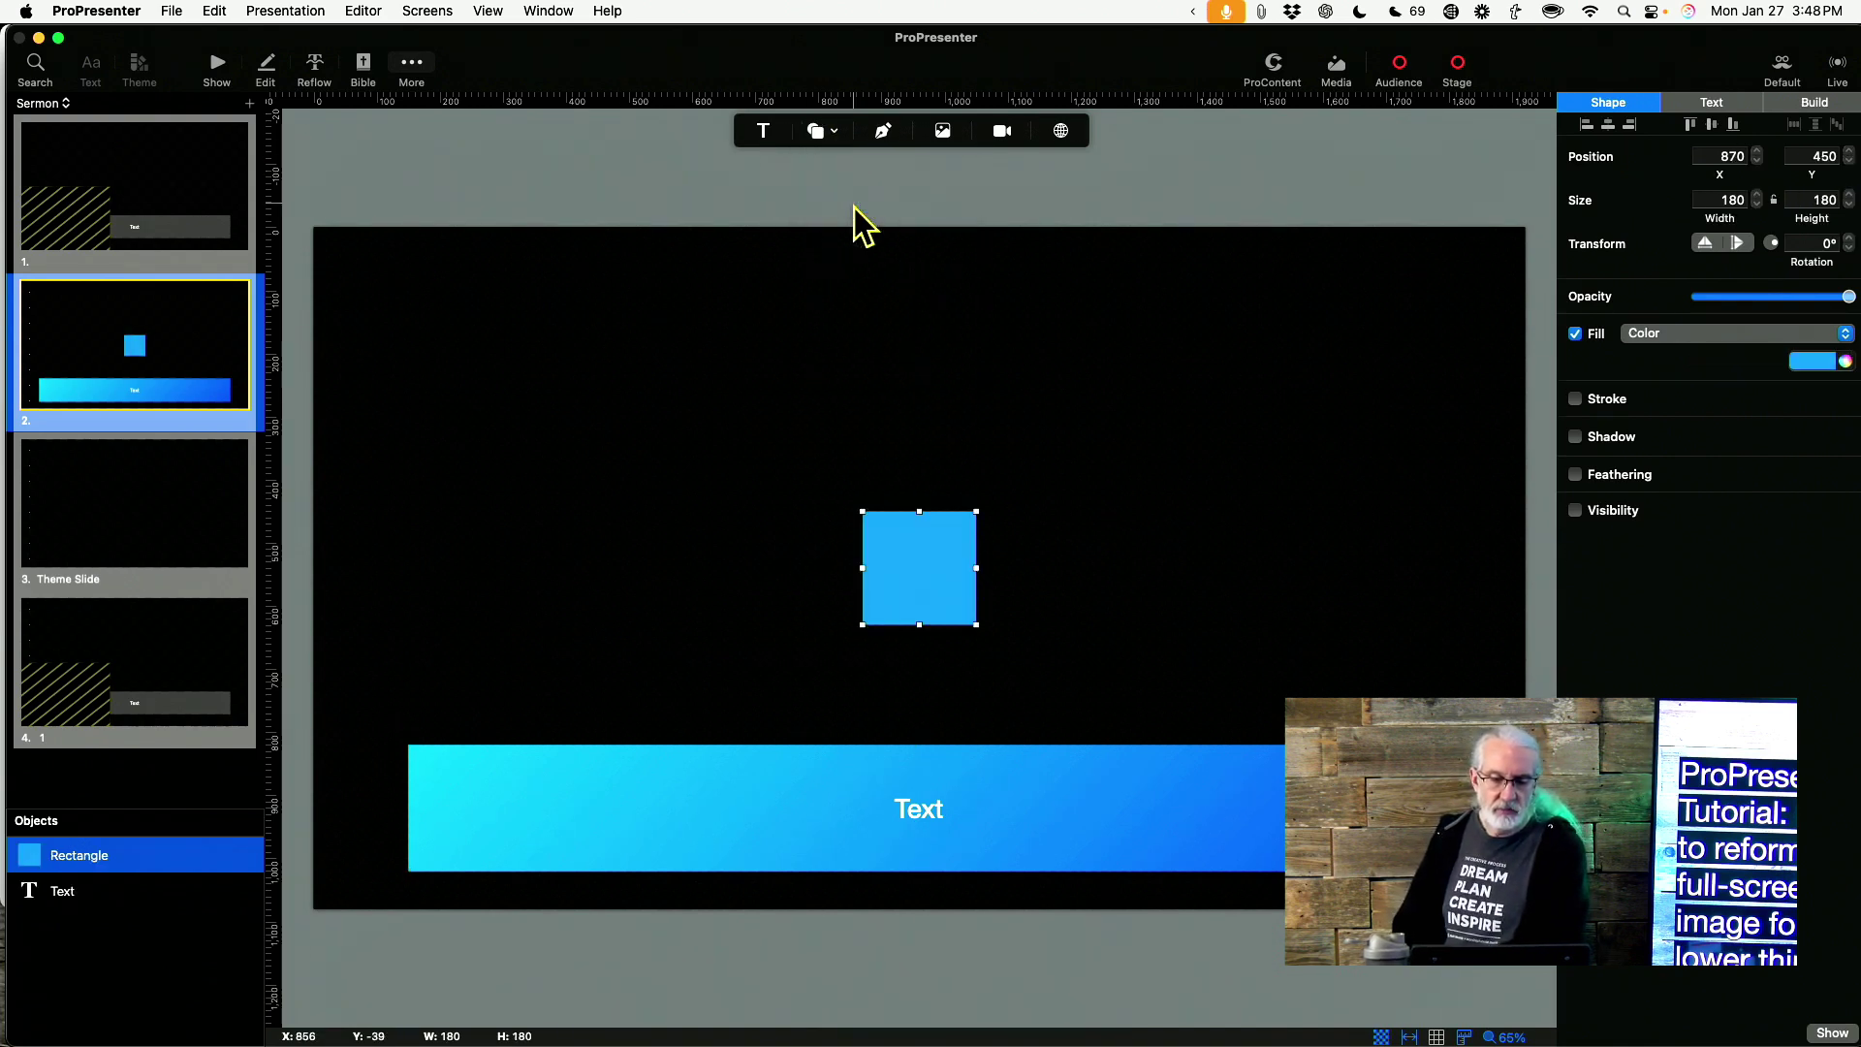
pyautogui.moveTo(919, 570); pyautogui.dragTo(374, 699)
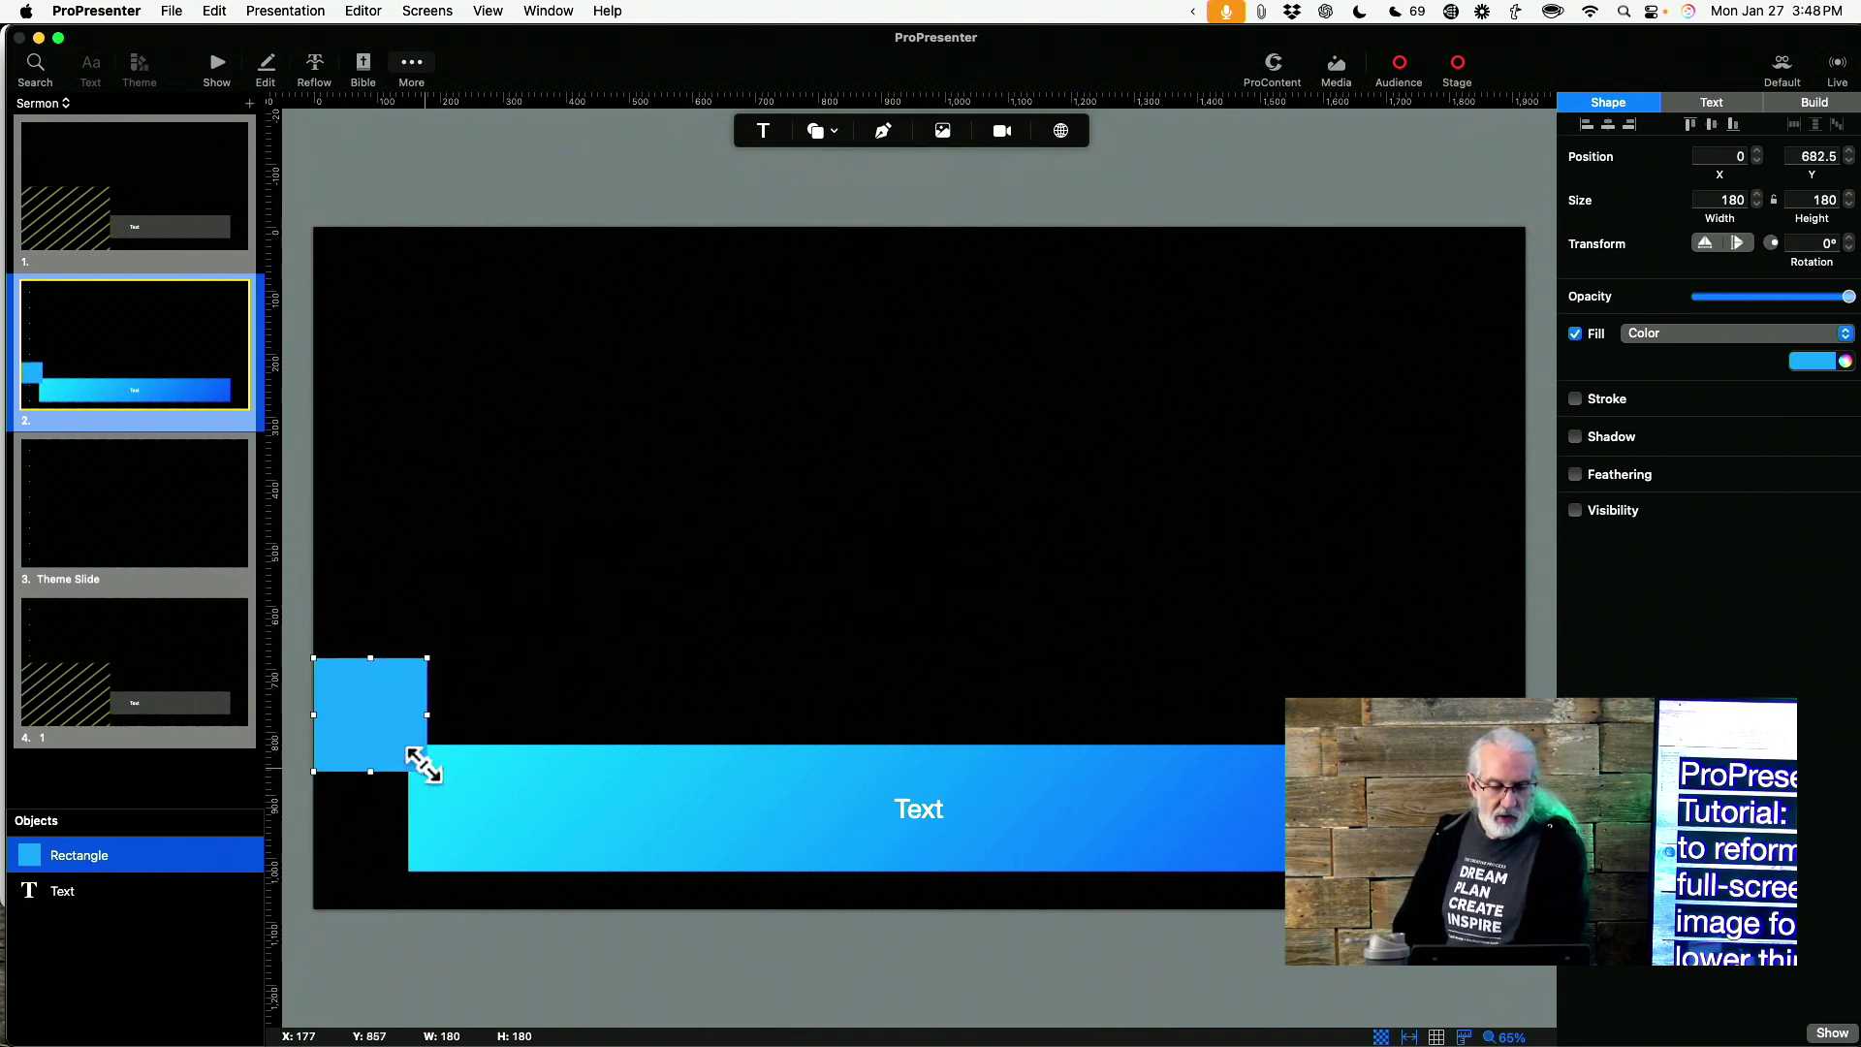
pyautogui.moveTo(427, 771); pyautogui.dragTo(693, 907)
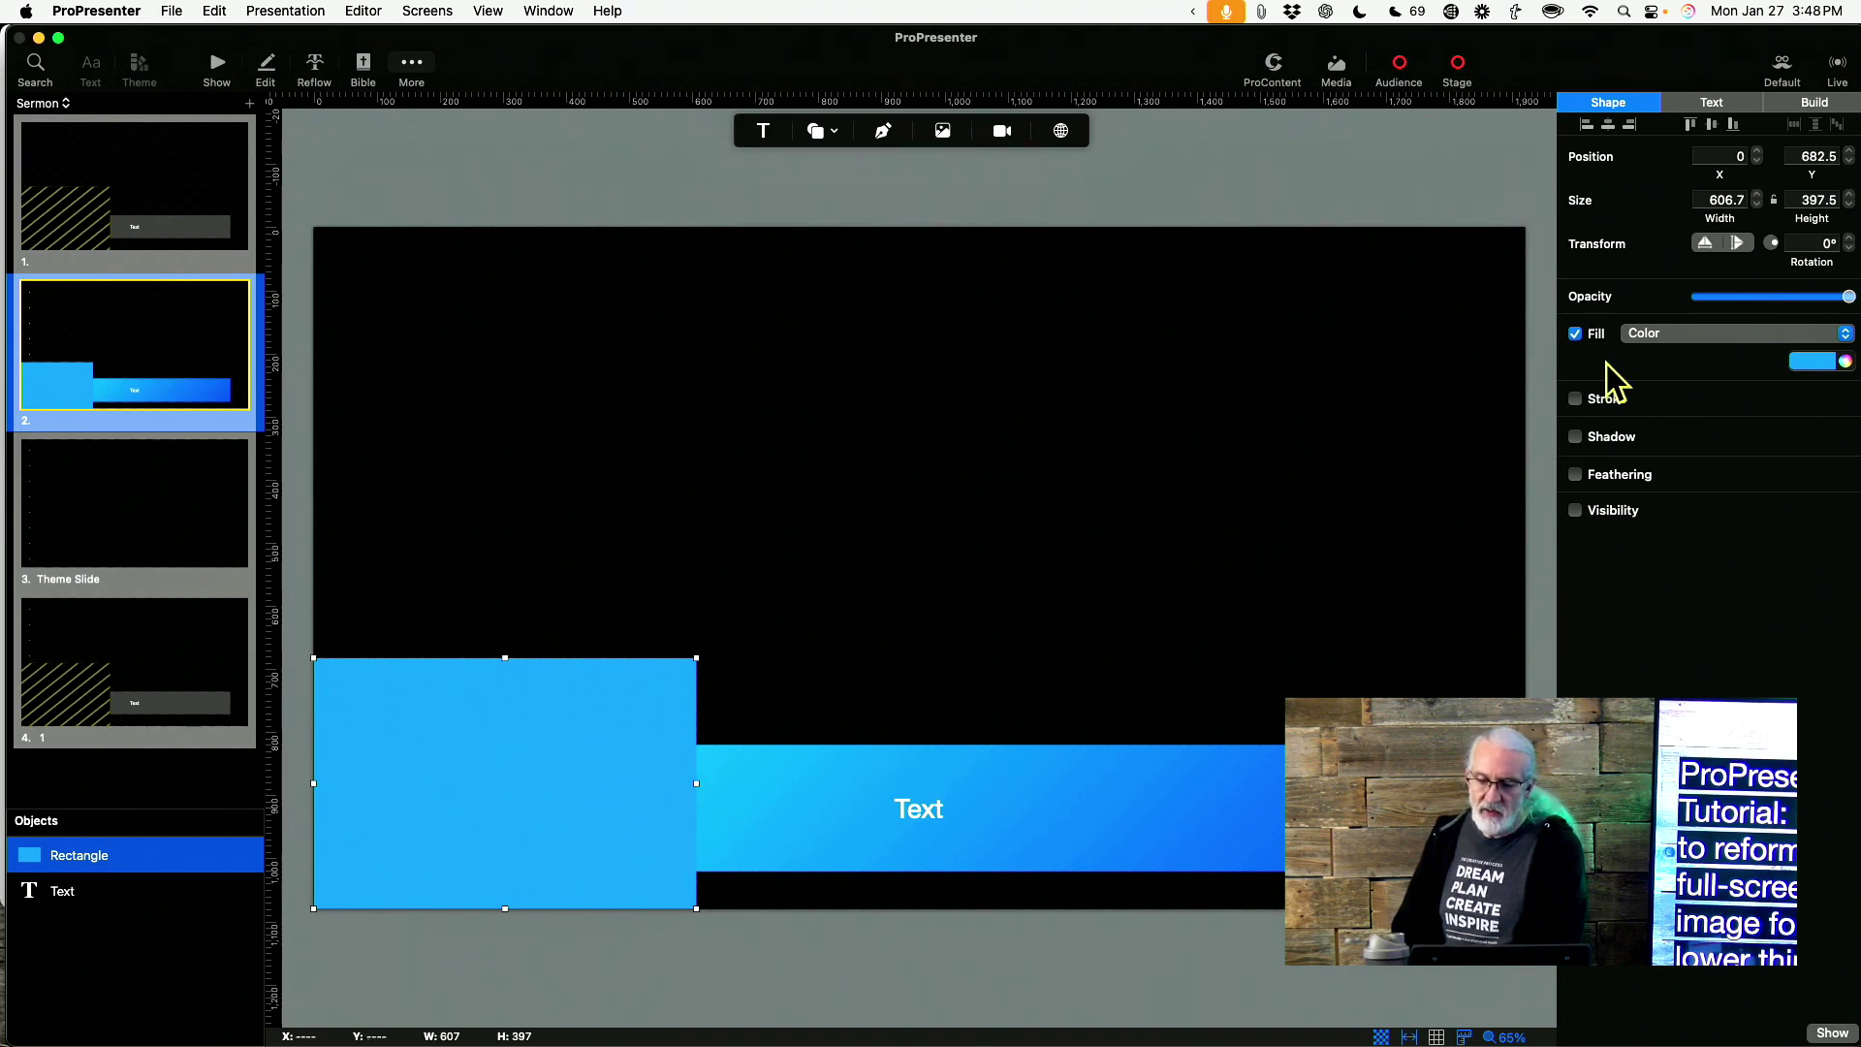
# Fill the rectangle with the Congregation screen preview
pyautogui.click(1697, 335)
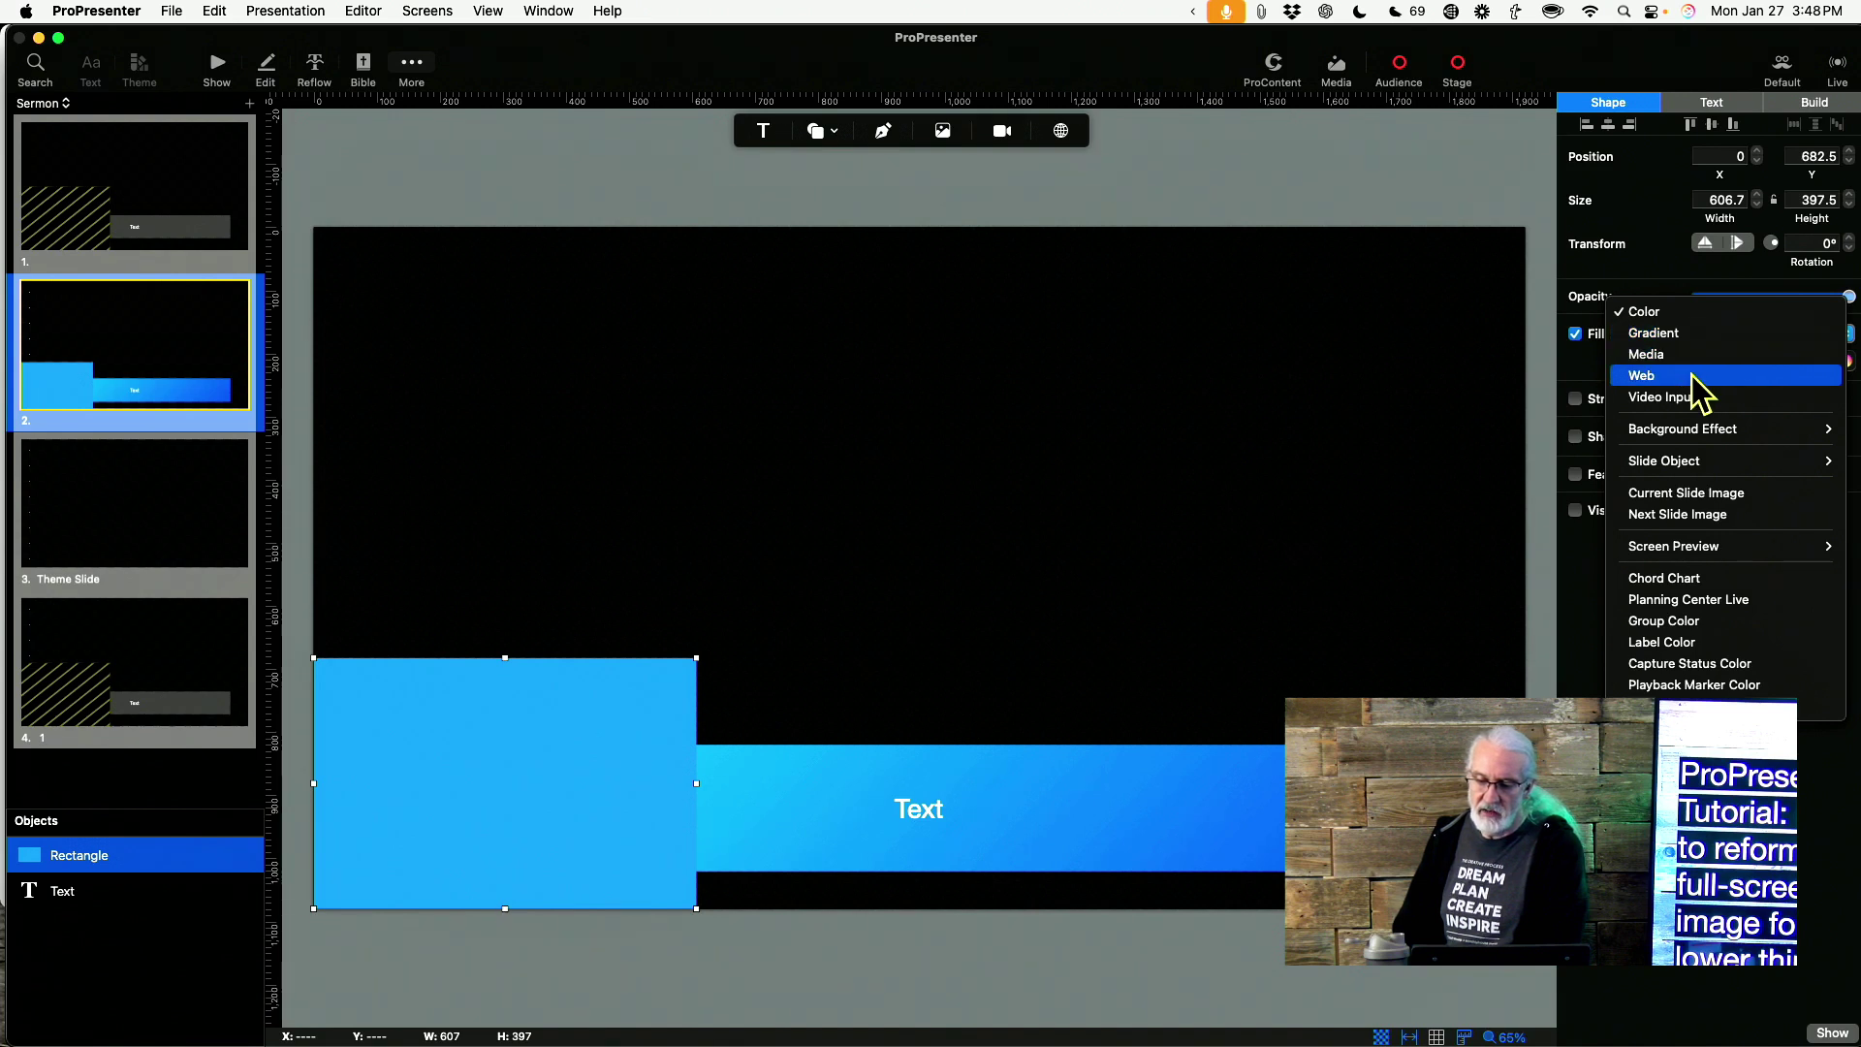
pyautogui.moveTo(1685, 551)
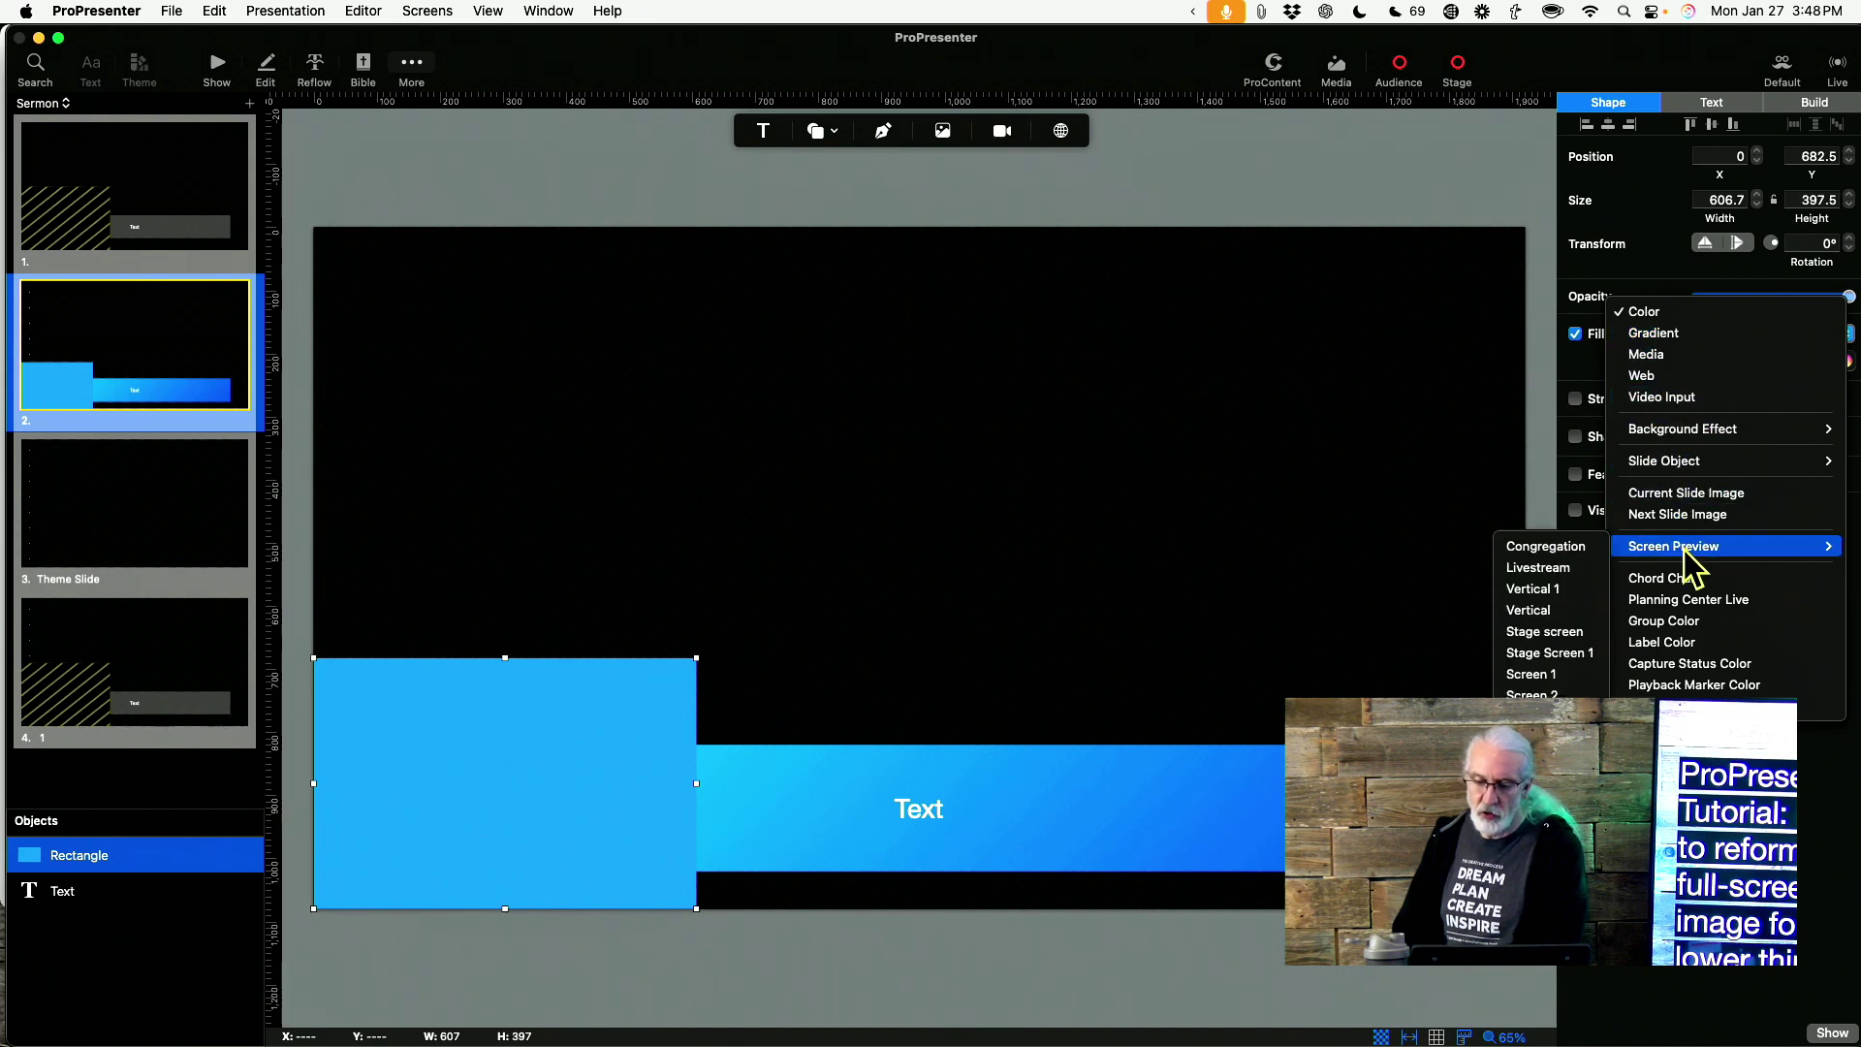
pyautogui.click(1561, 548)
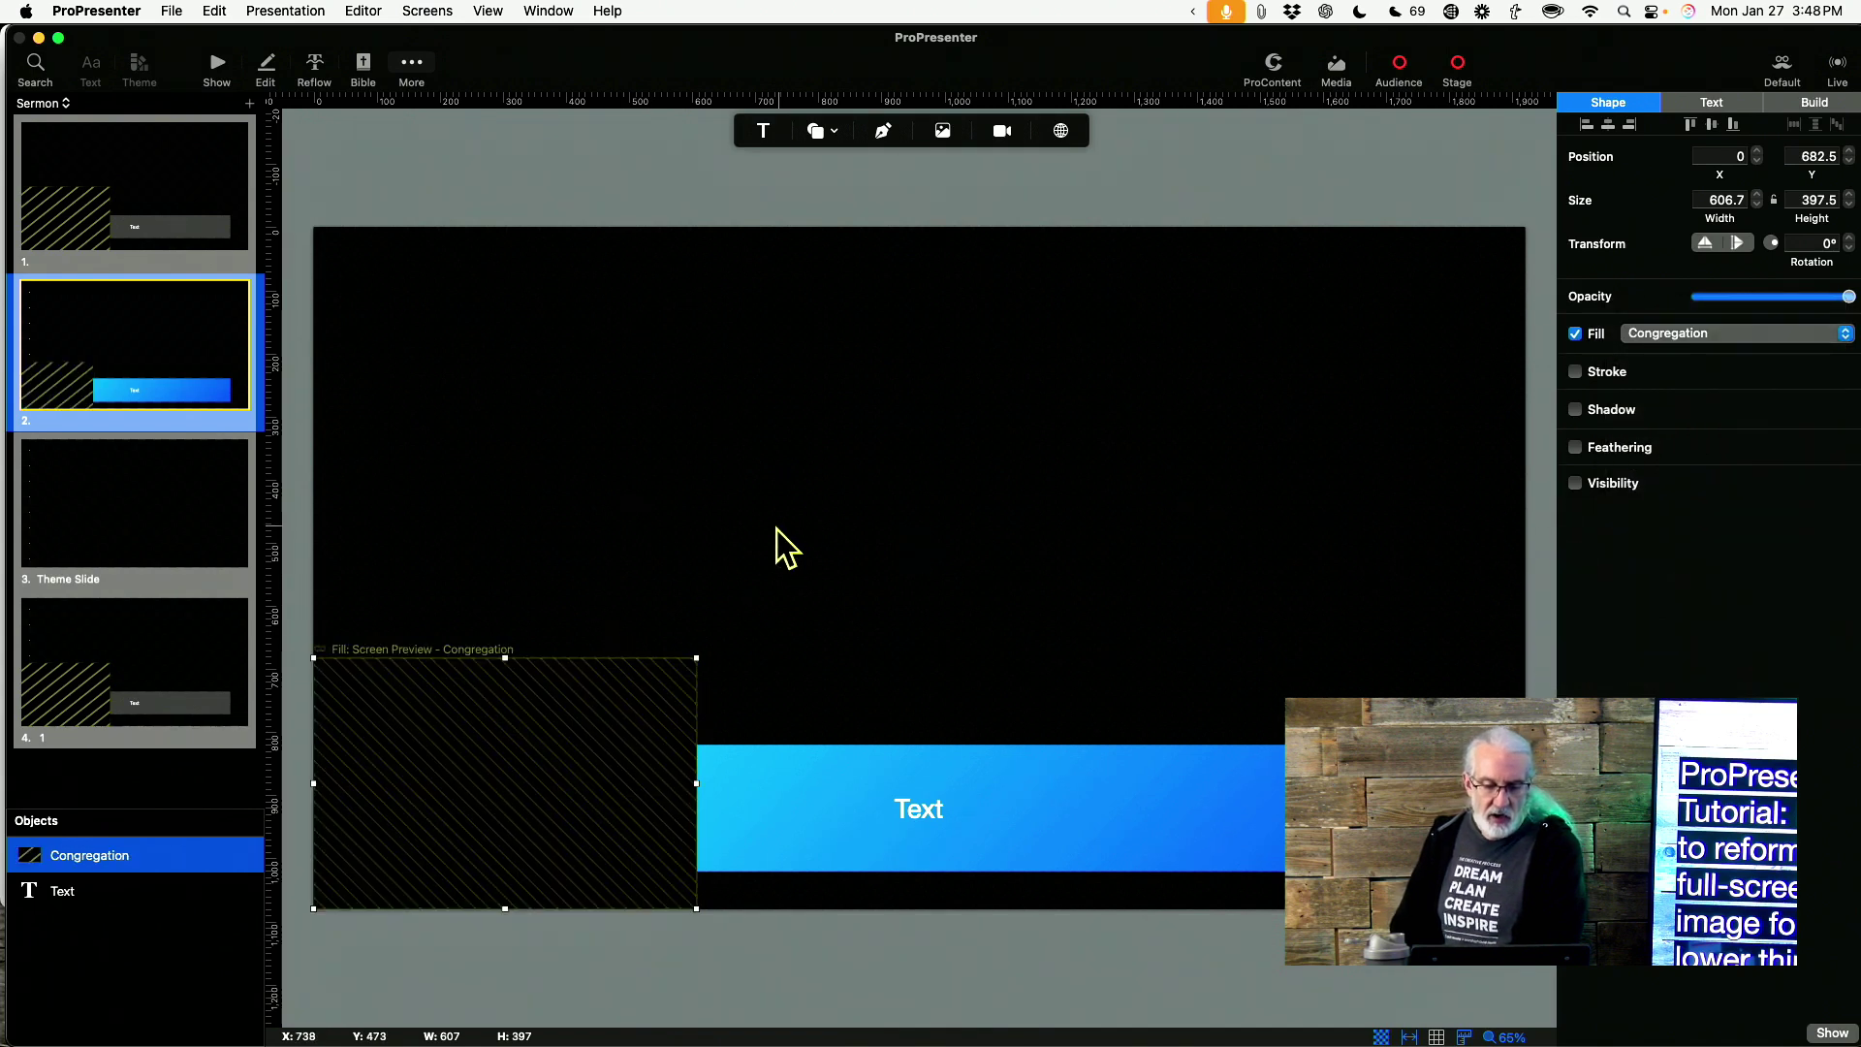
# Switch to Show mode and open the Looks editor
pyautogui.click(217, 66)
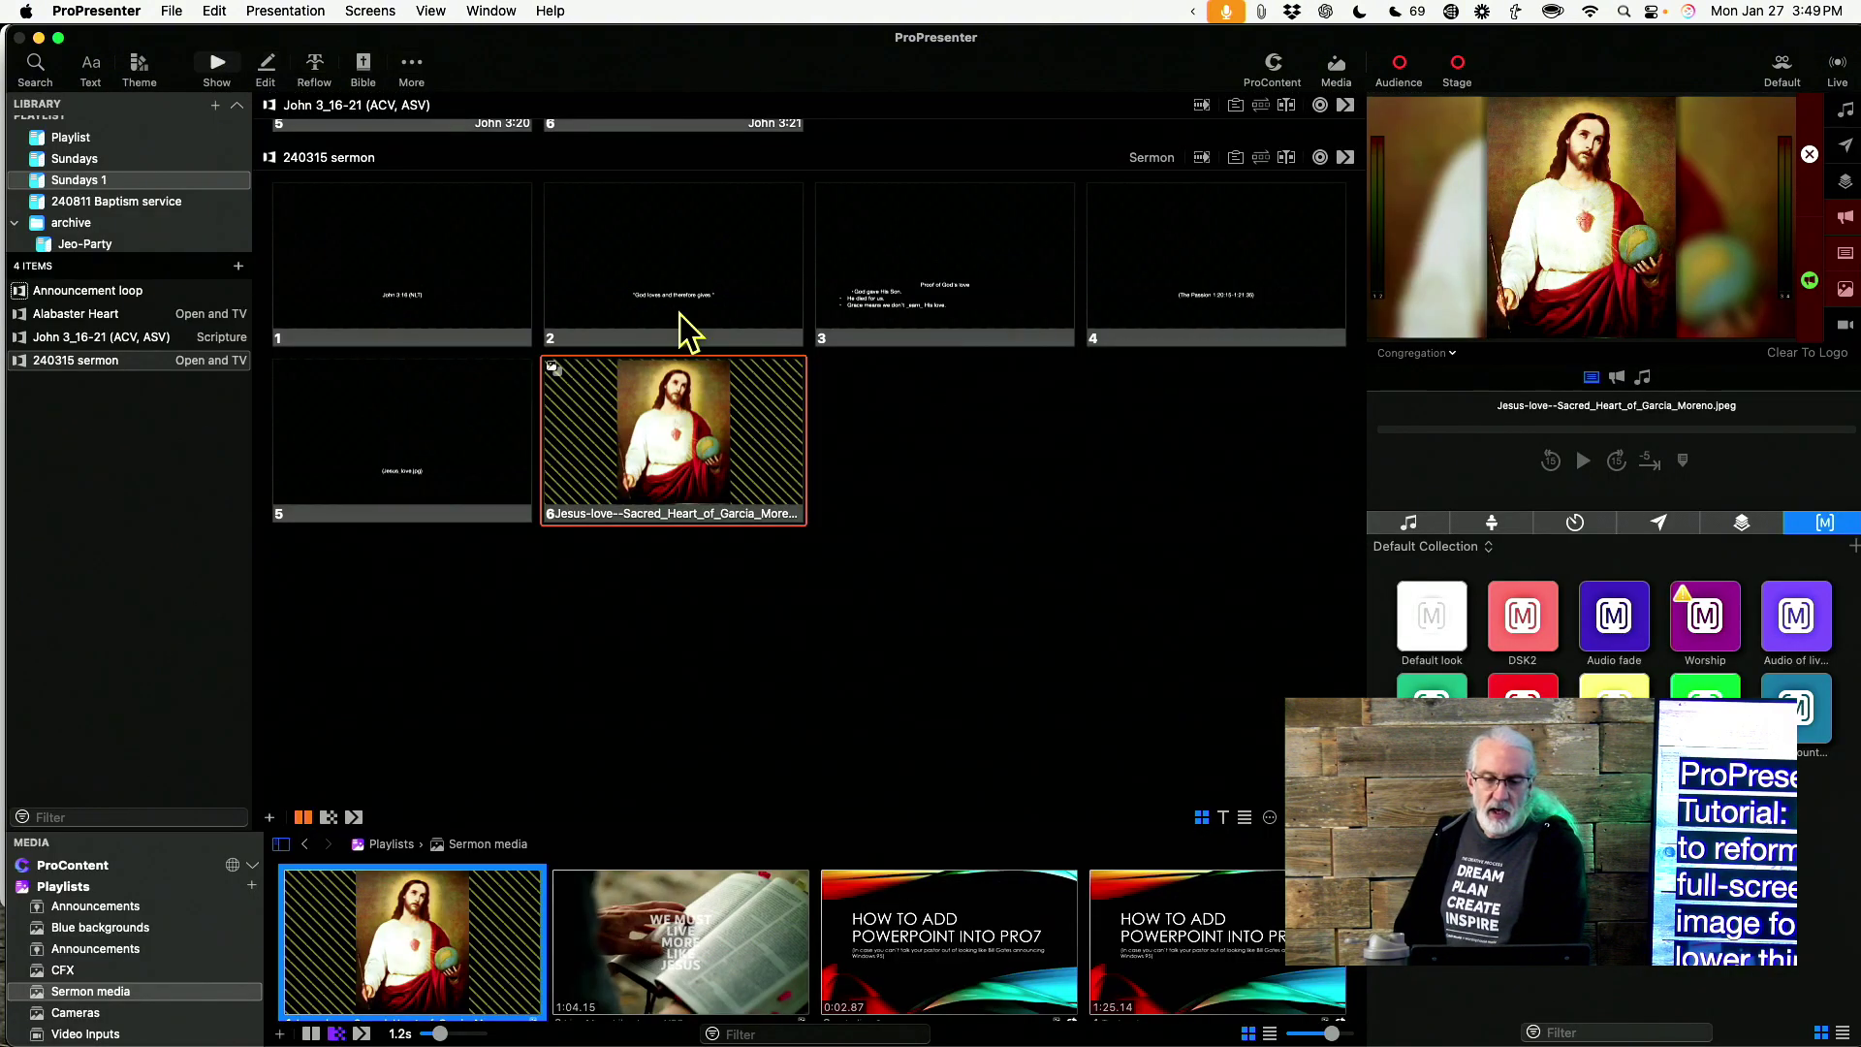
pyautogui.click(1783, 66)
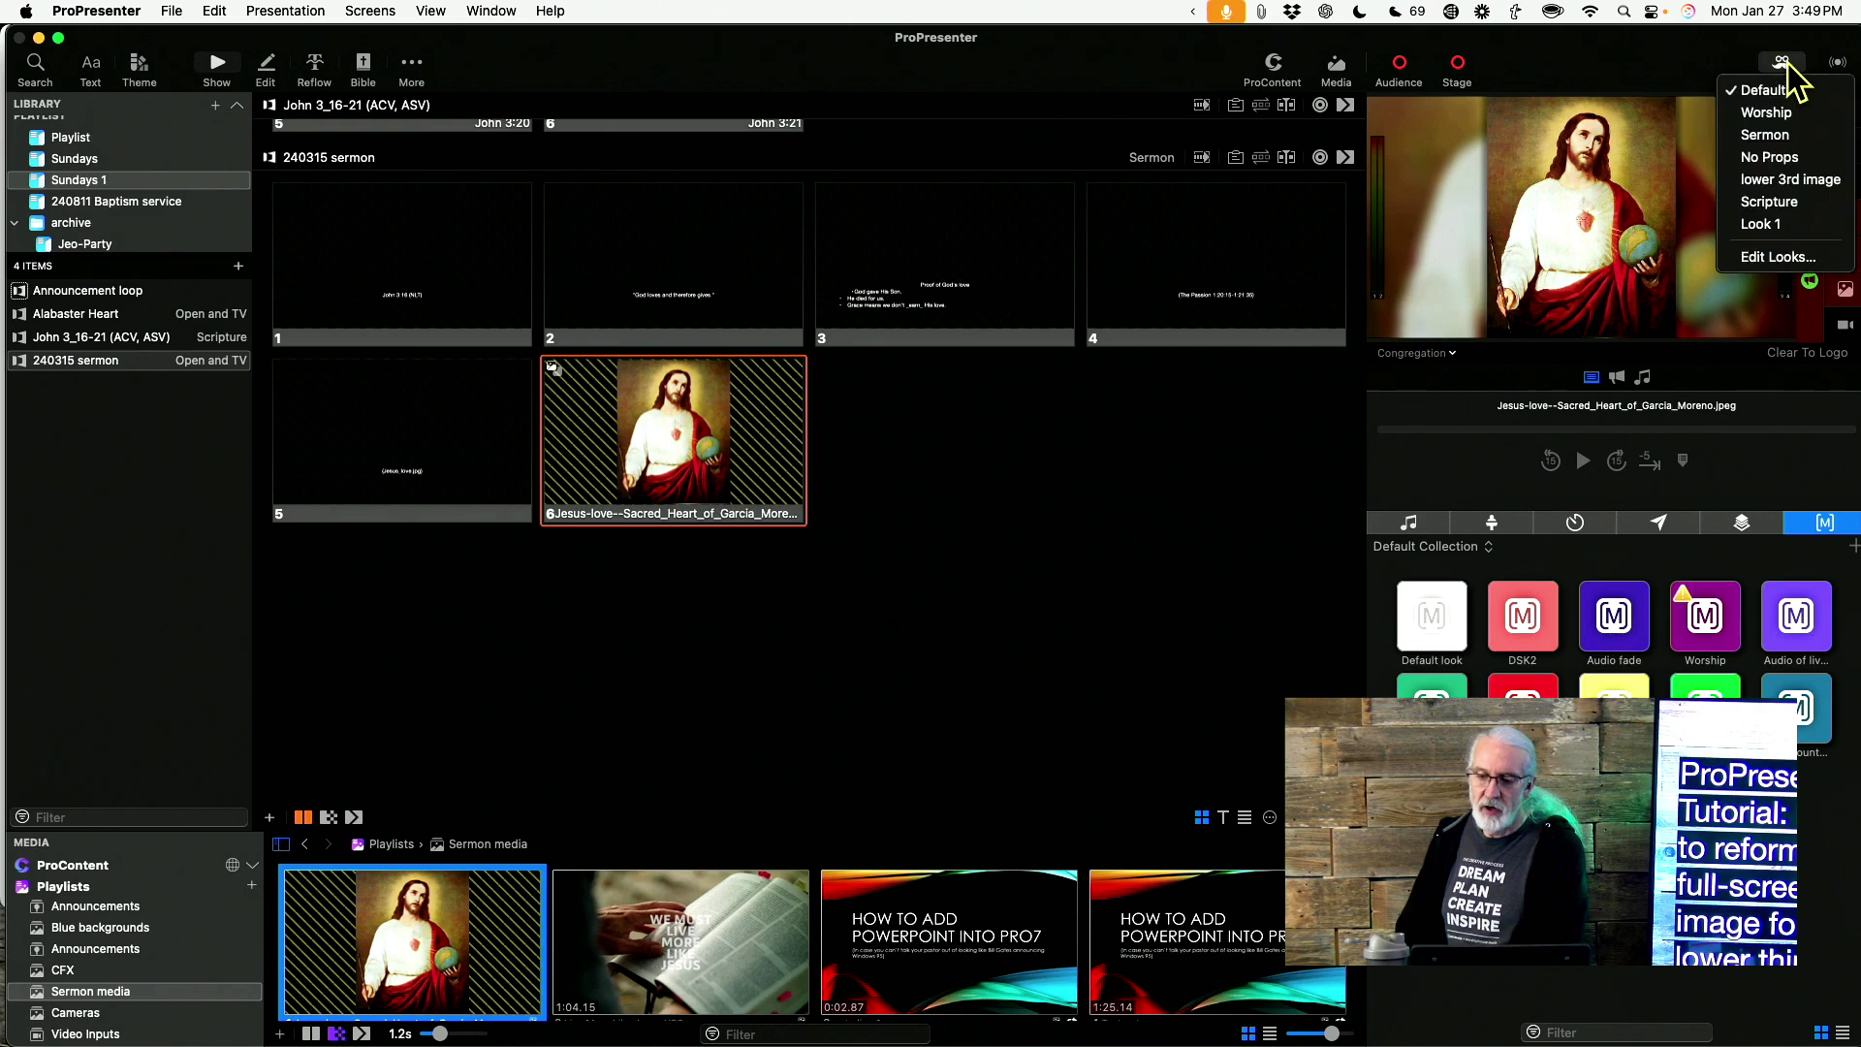
pyautogui.click(1781, 258)
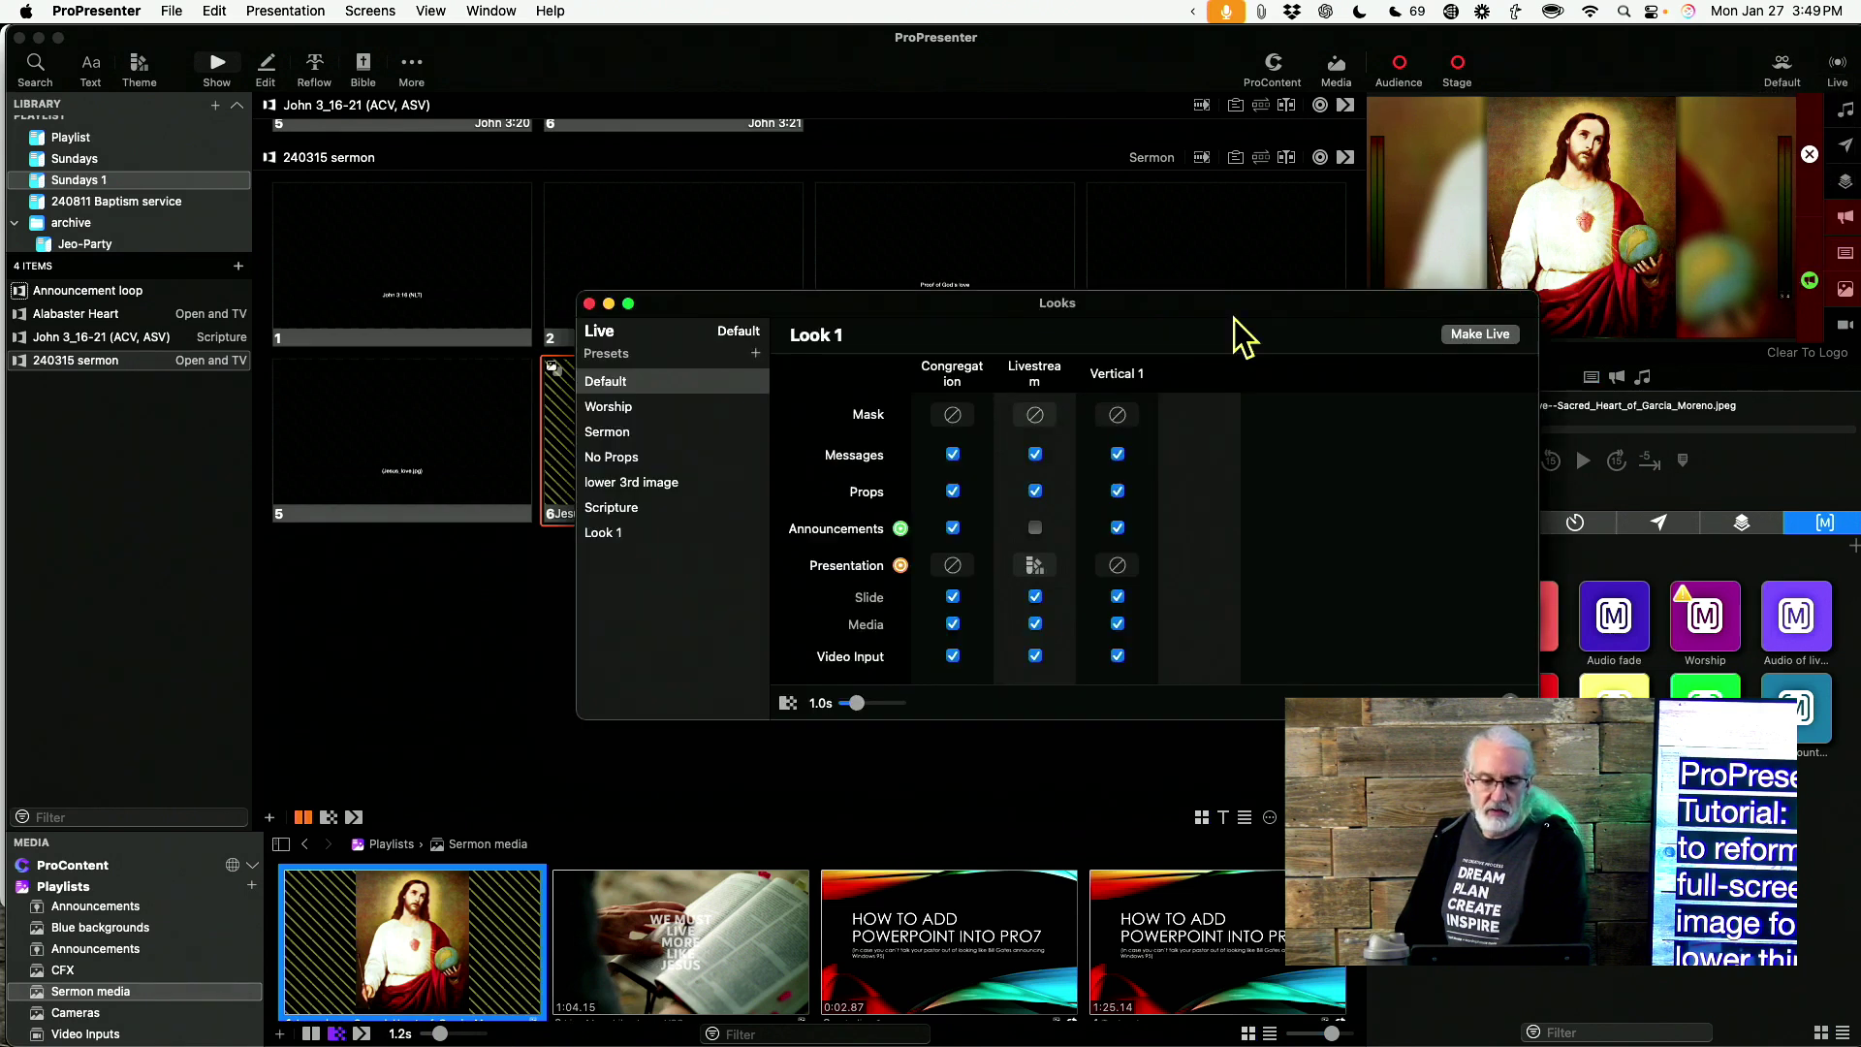
# Add a new look preset and rename it 'image lower third'
pyautogui.click(755, 353)
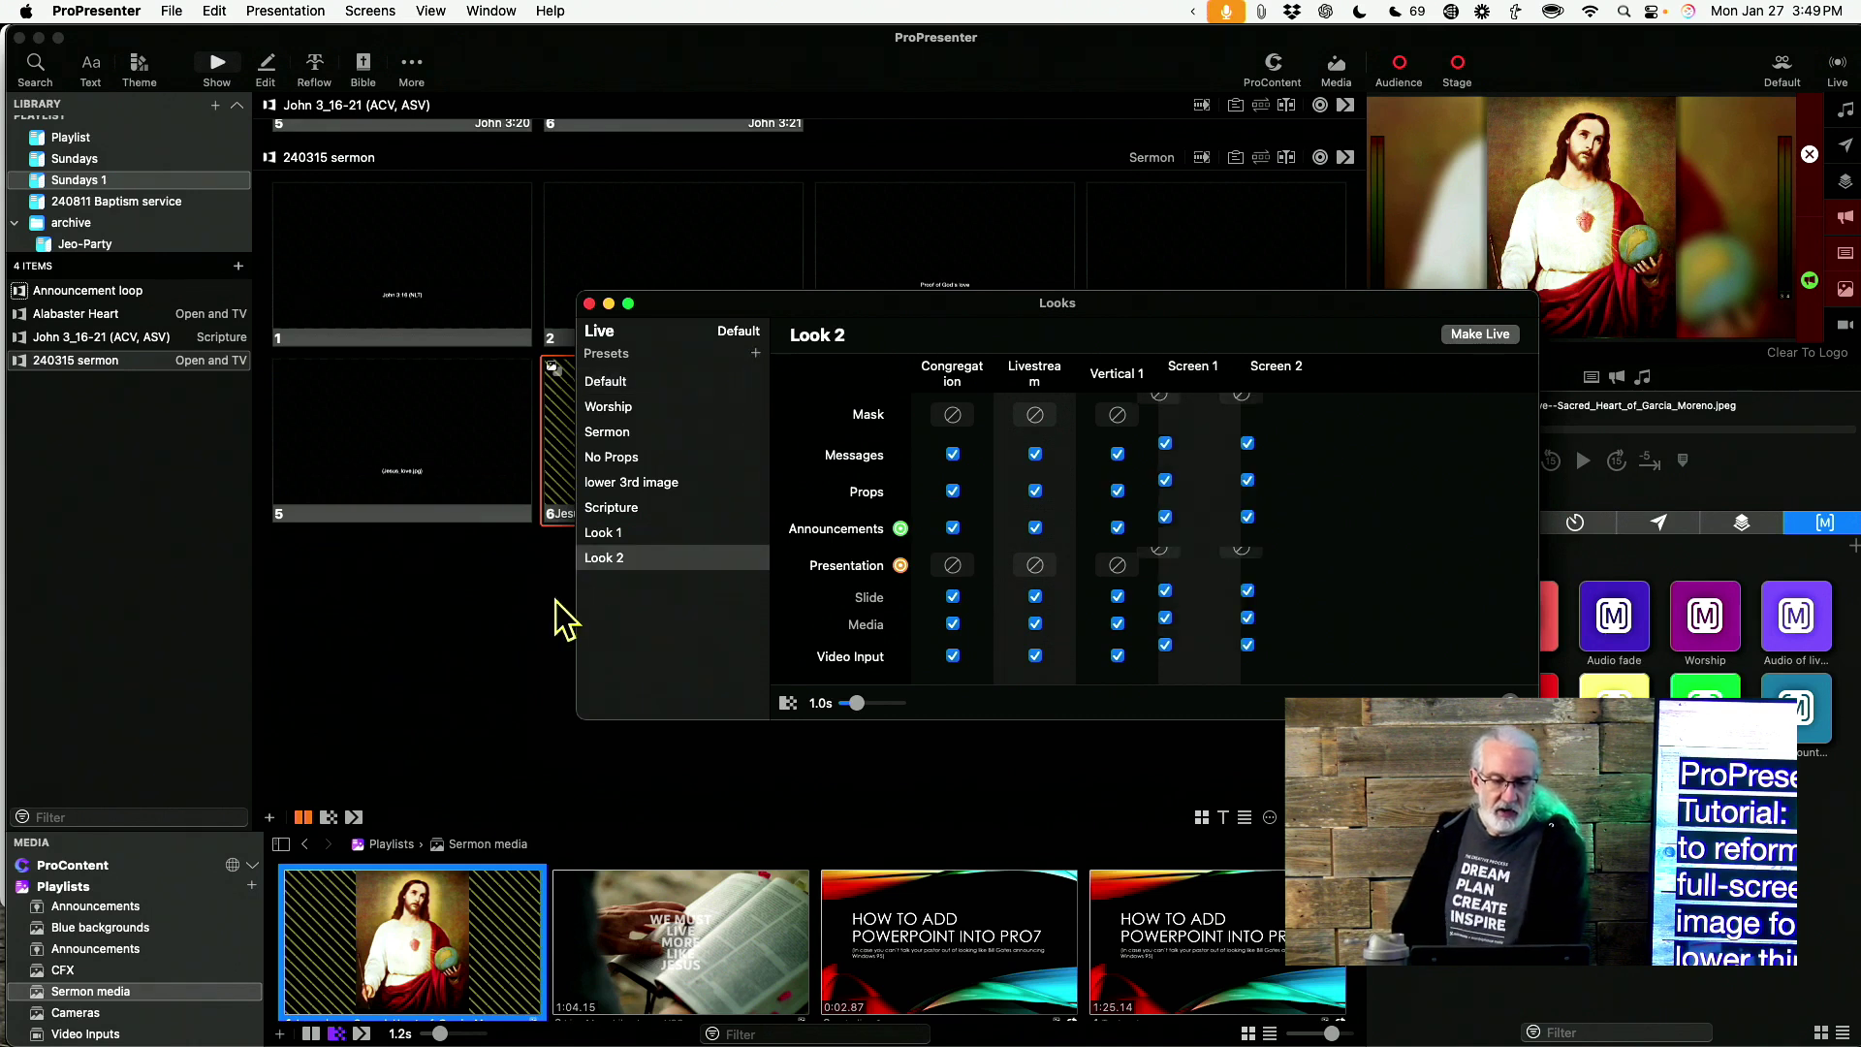
pyautogui.rightClick(618, 562)
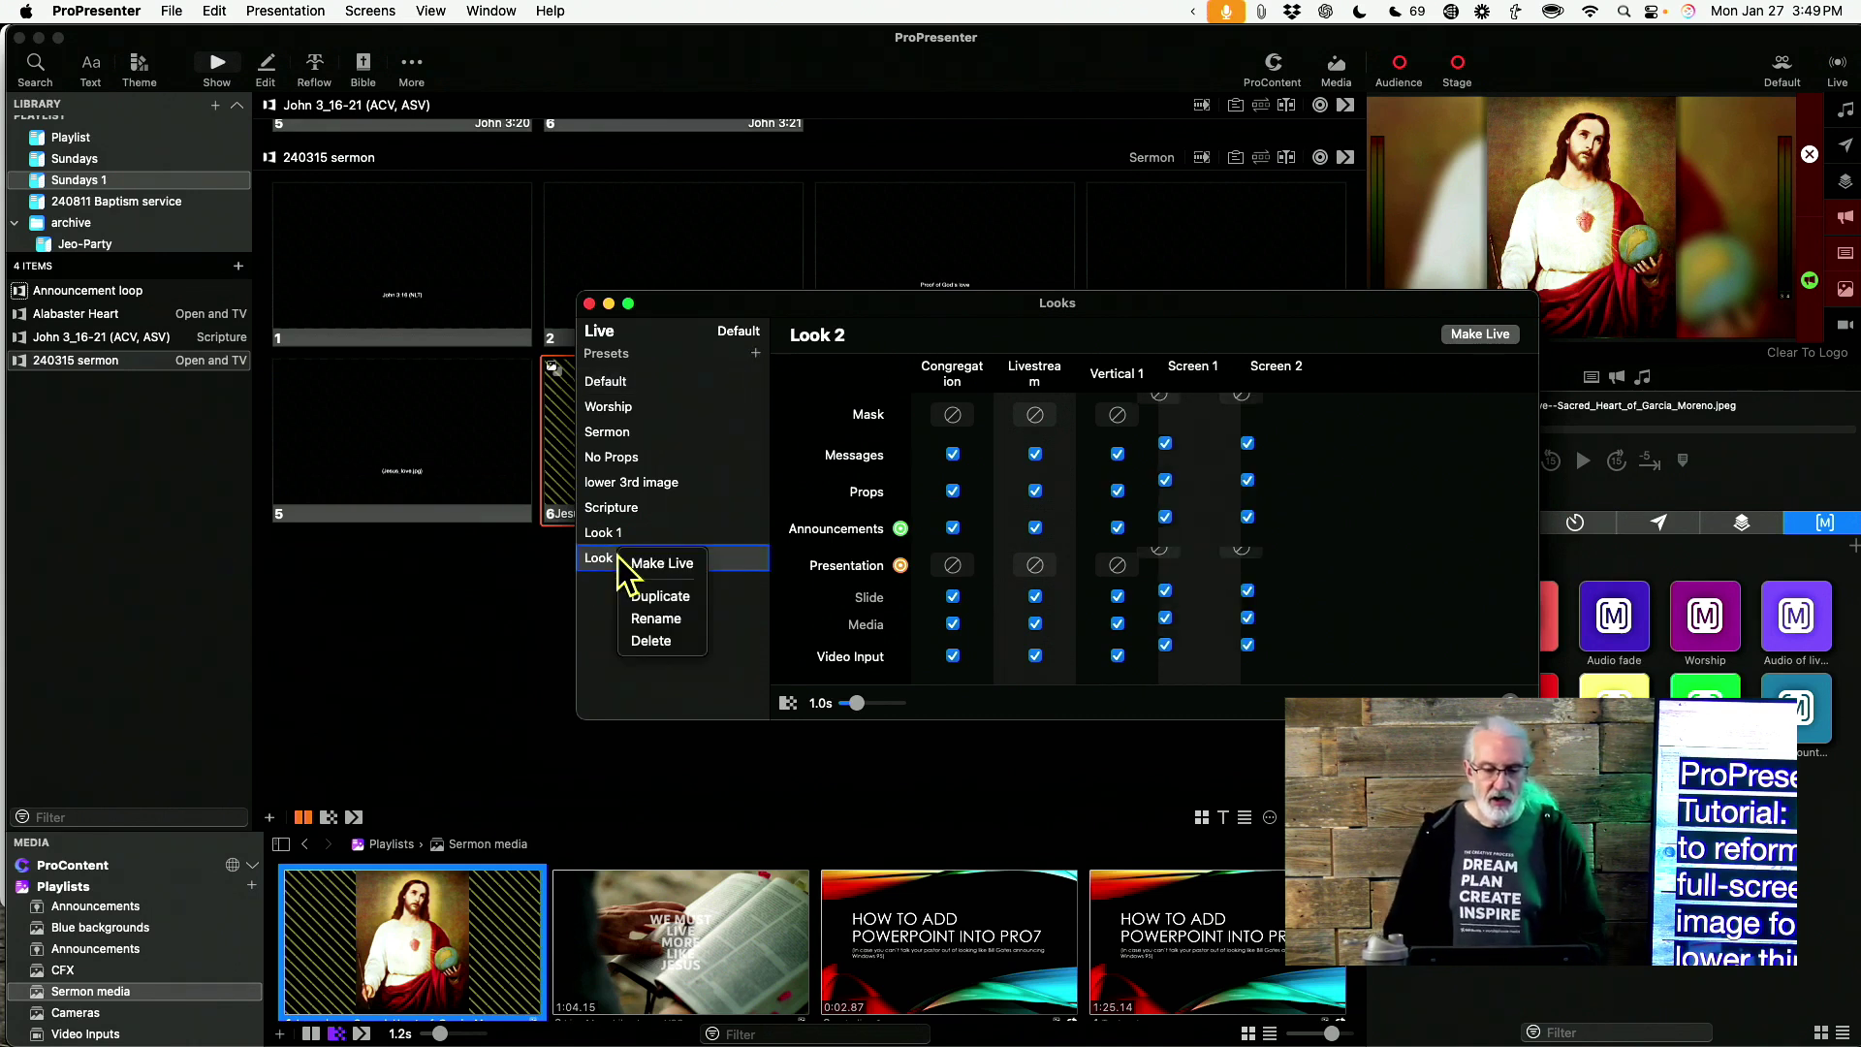
pyautogui.click(665, 619)
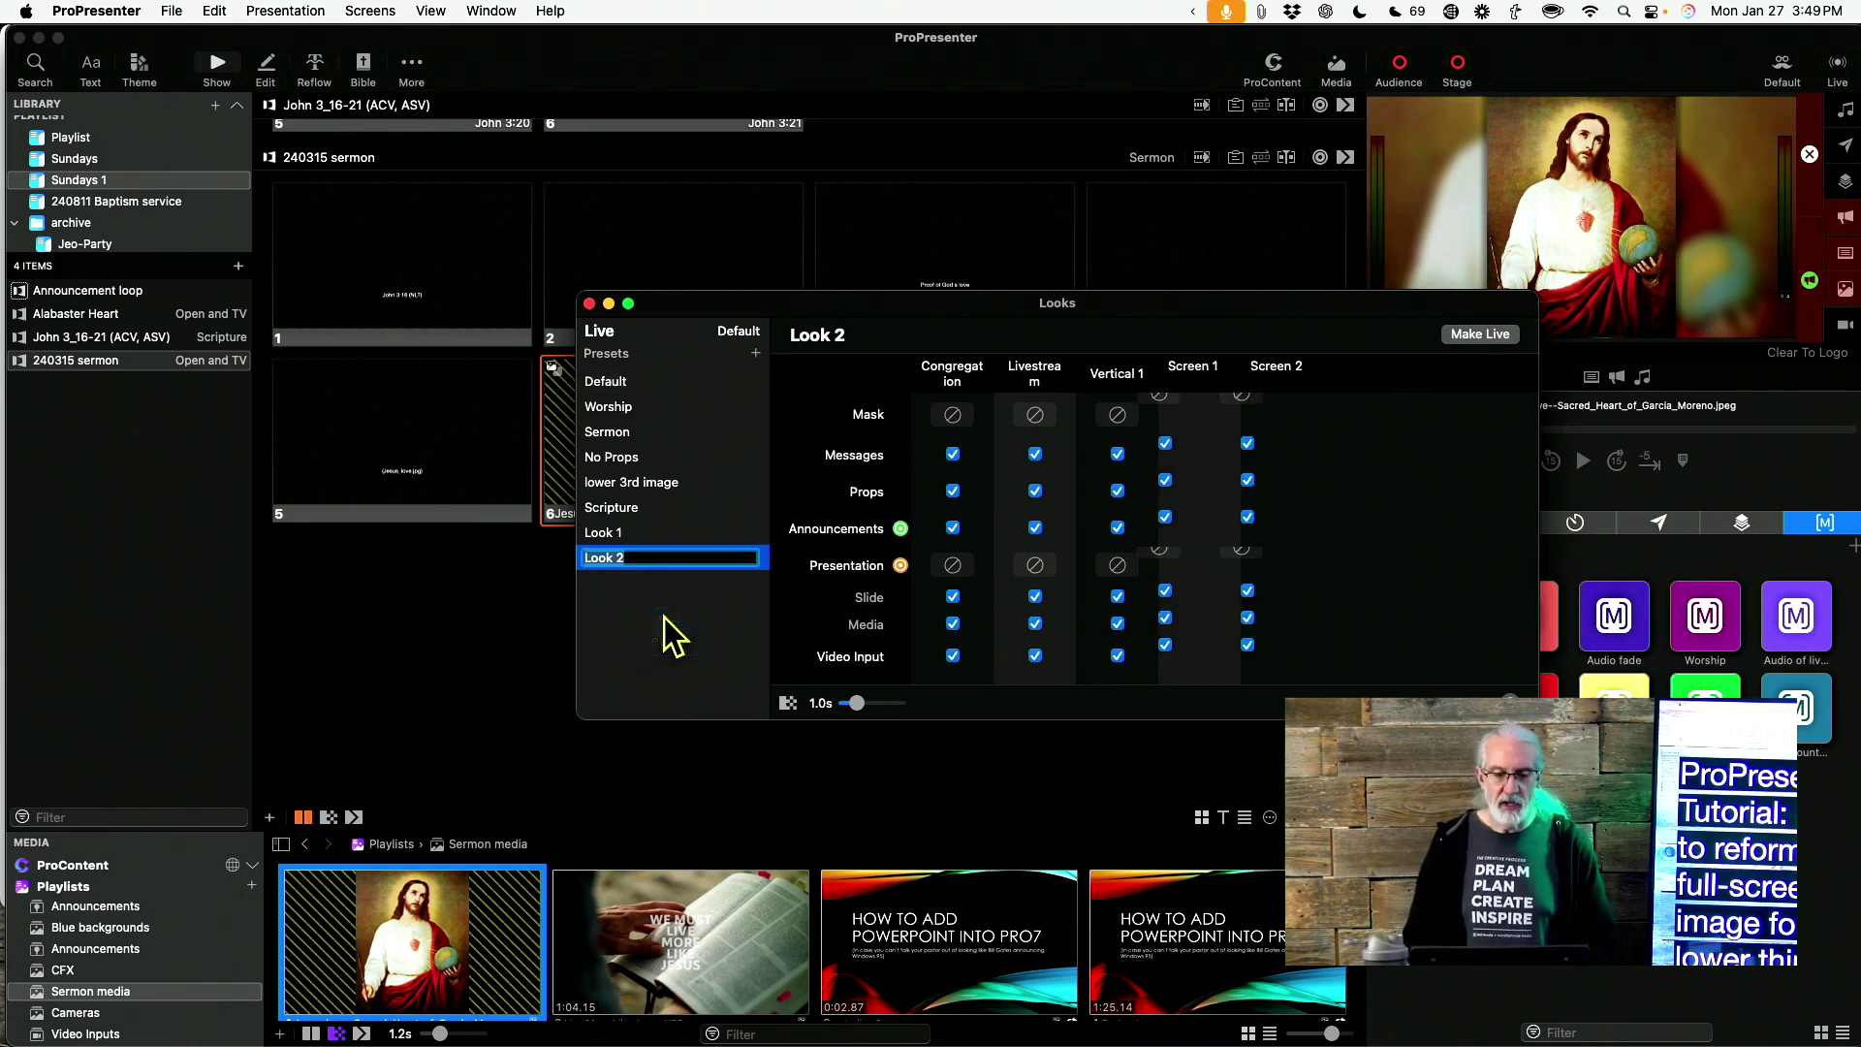
pyautogui.press('BackSpace')
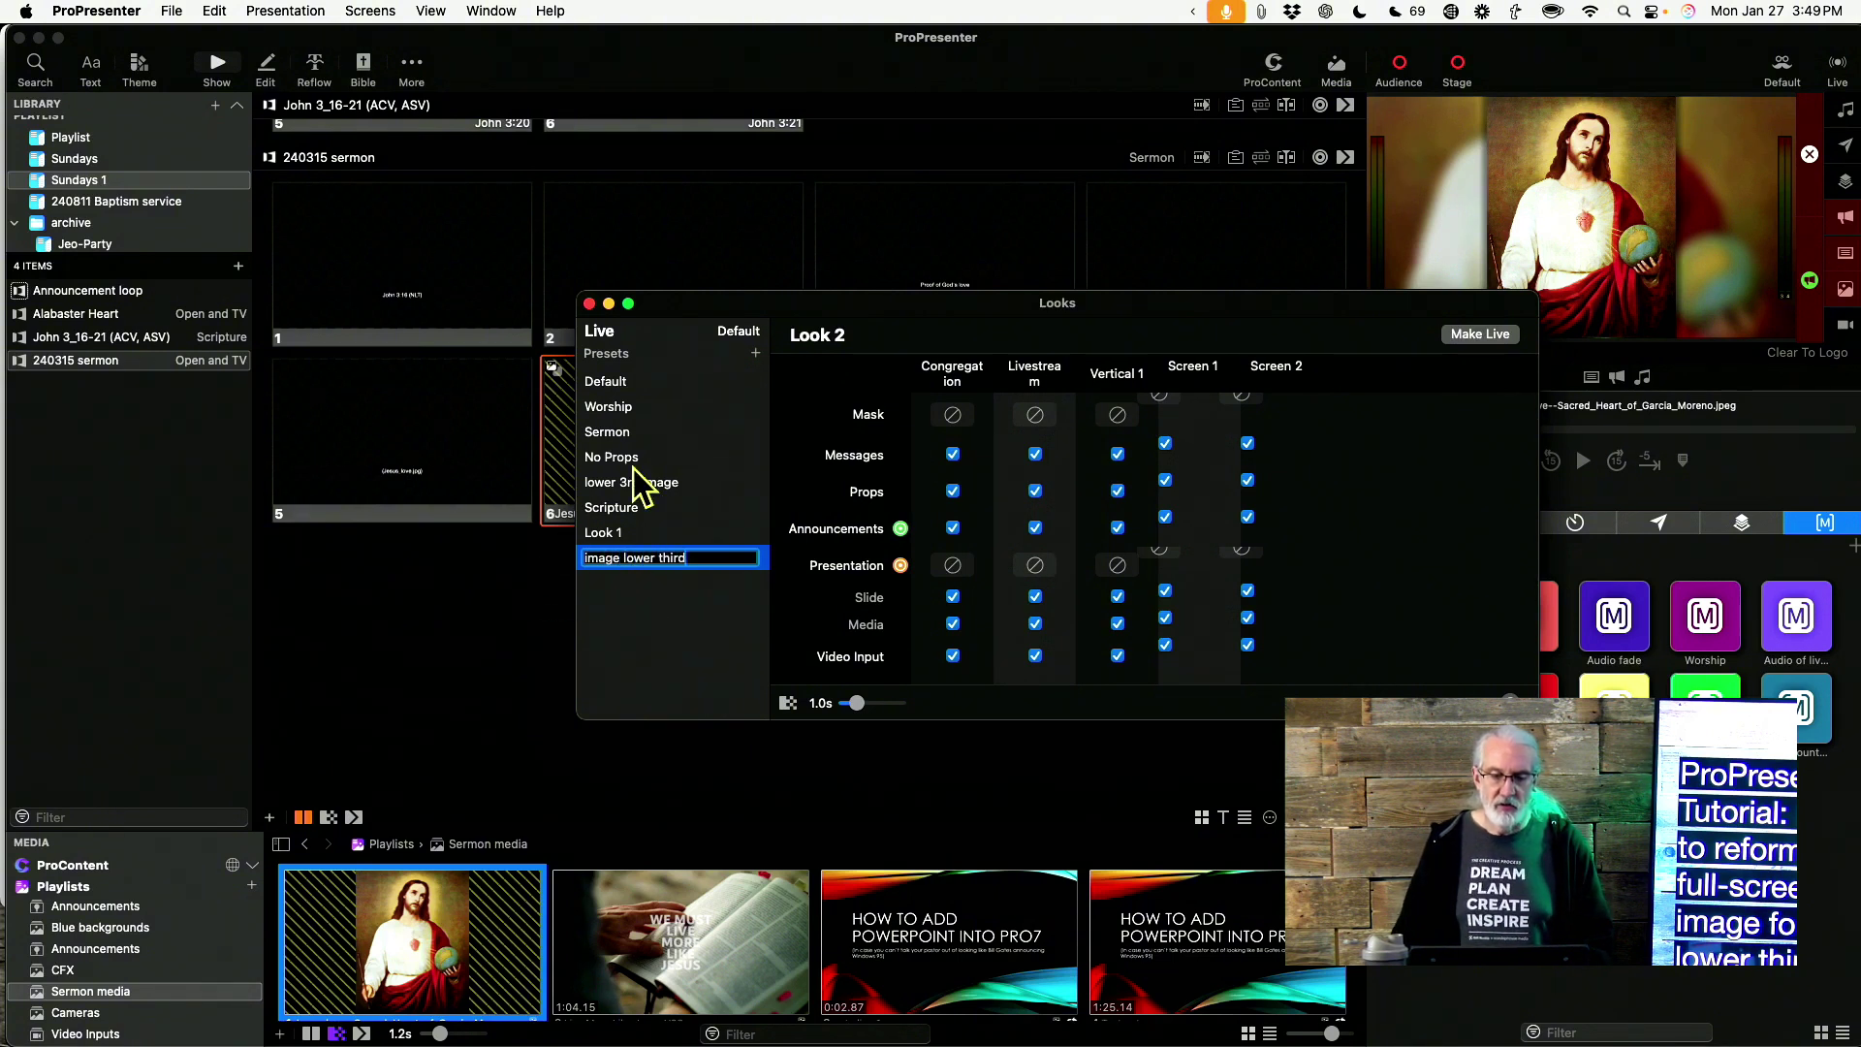
pyautogui.press('Return')
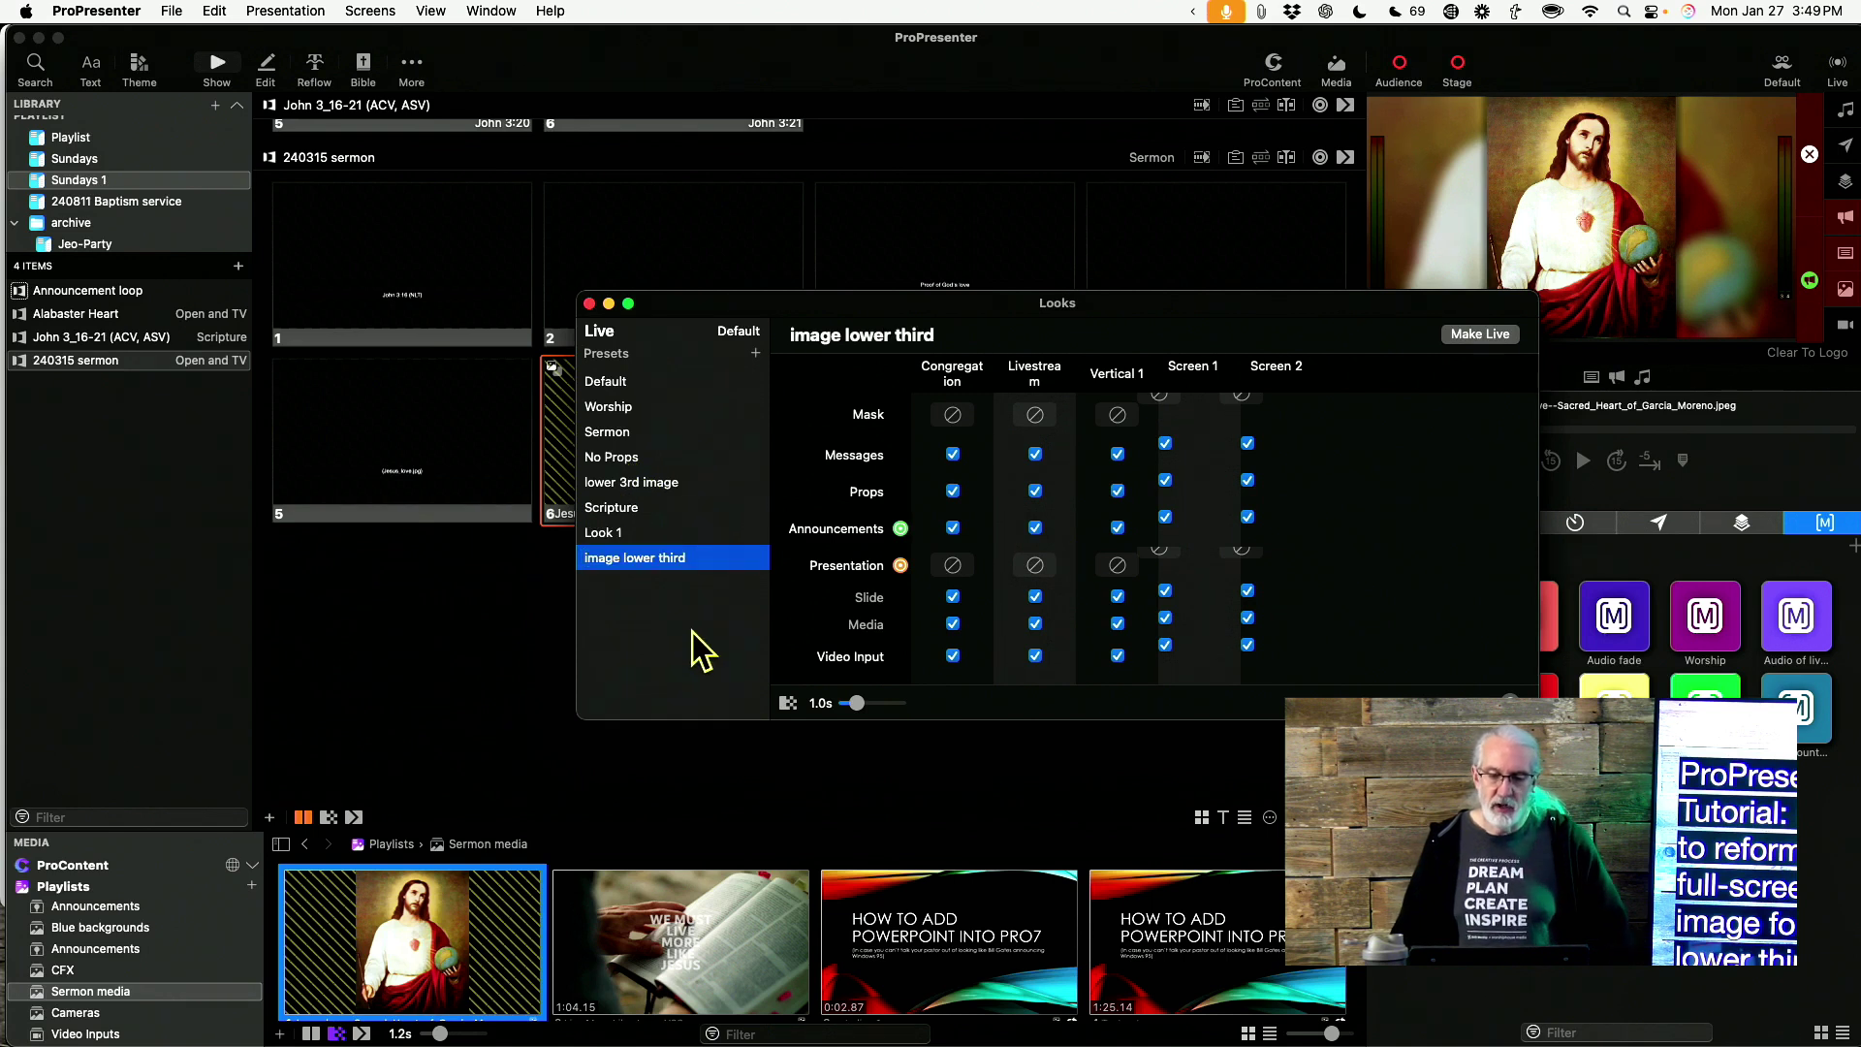
# Set Livestream's presentation layer to the Sermon theme slide
pyautogui.click(1036, 565)
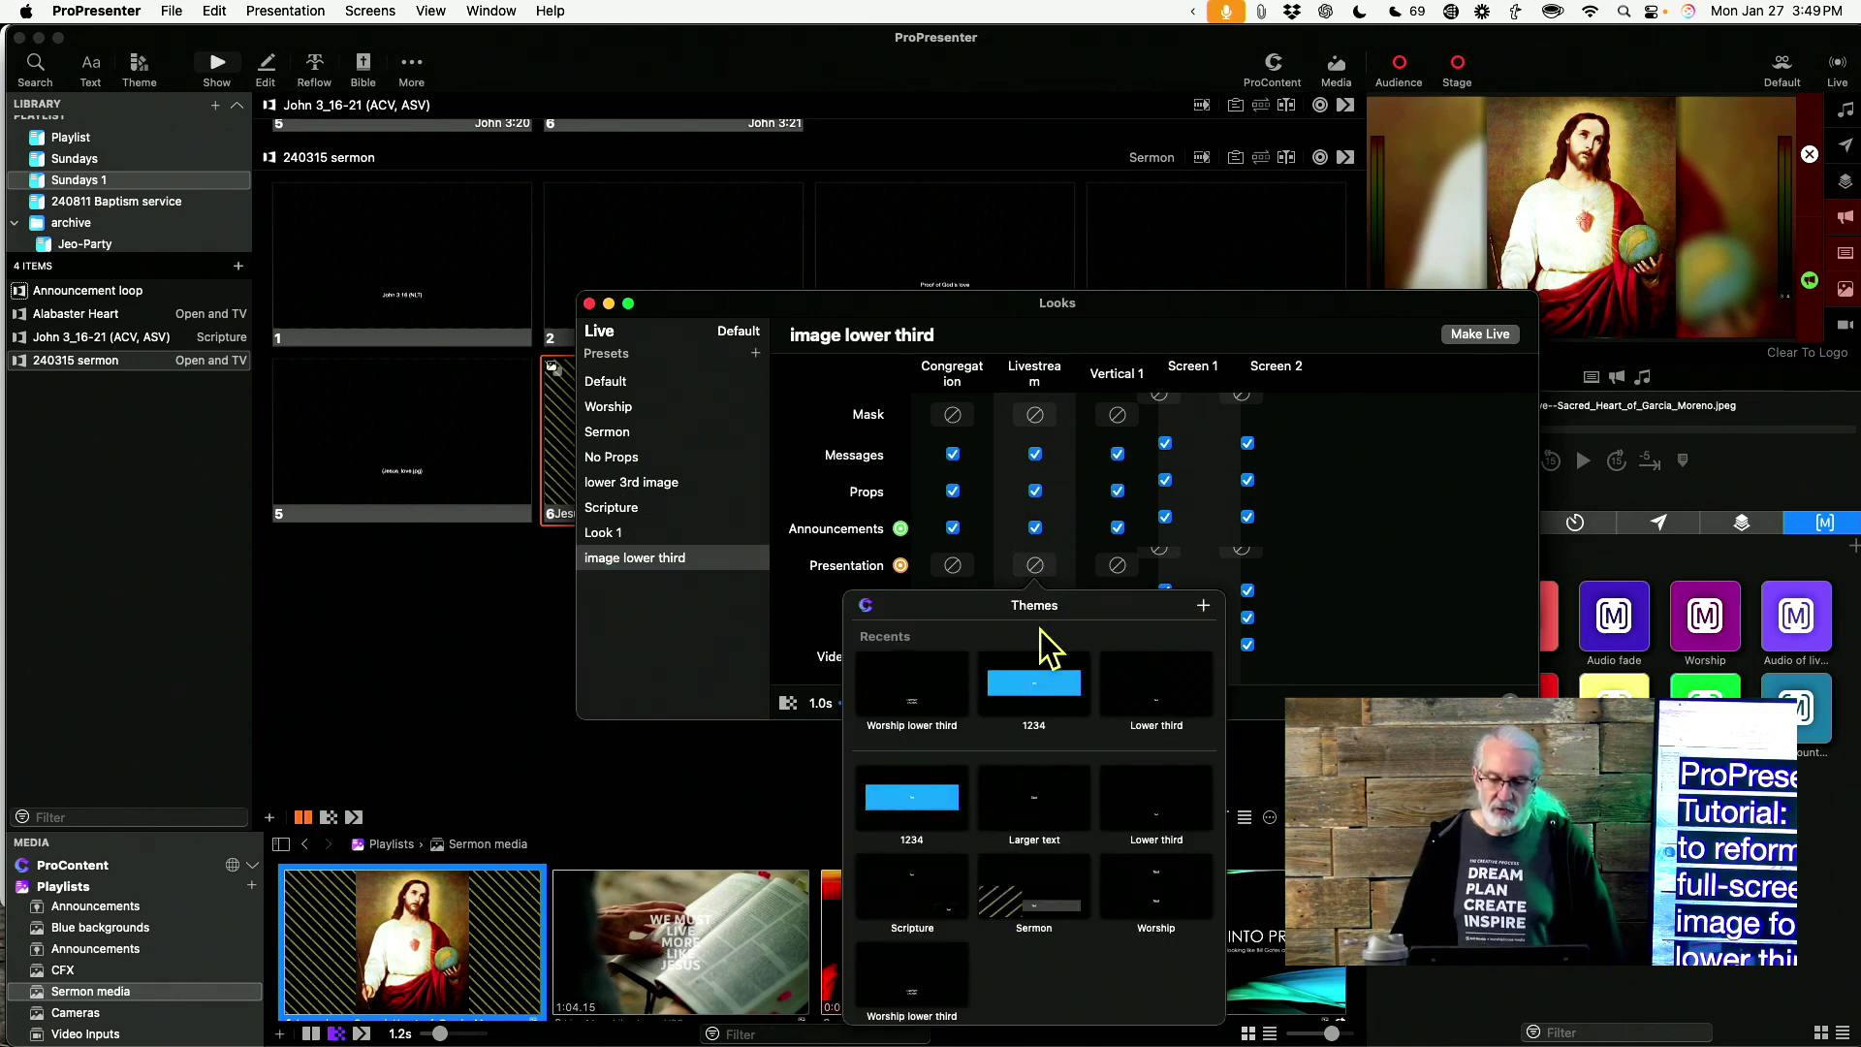
pyautogui.scroll(-1, 1020, 735)
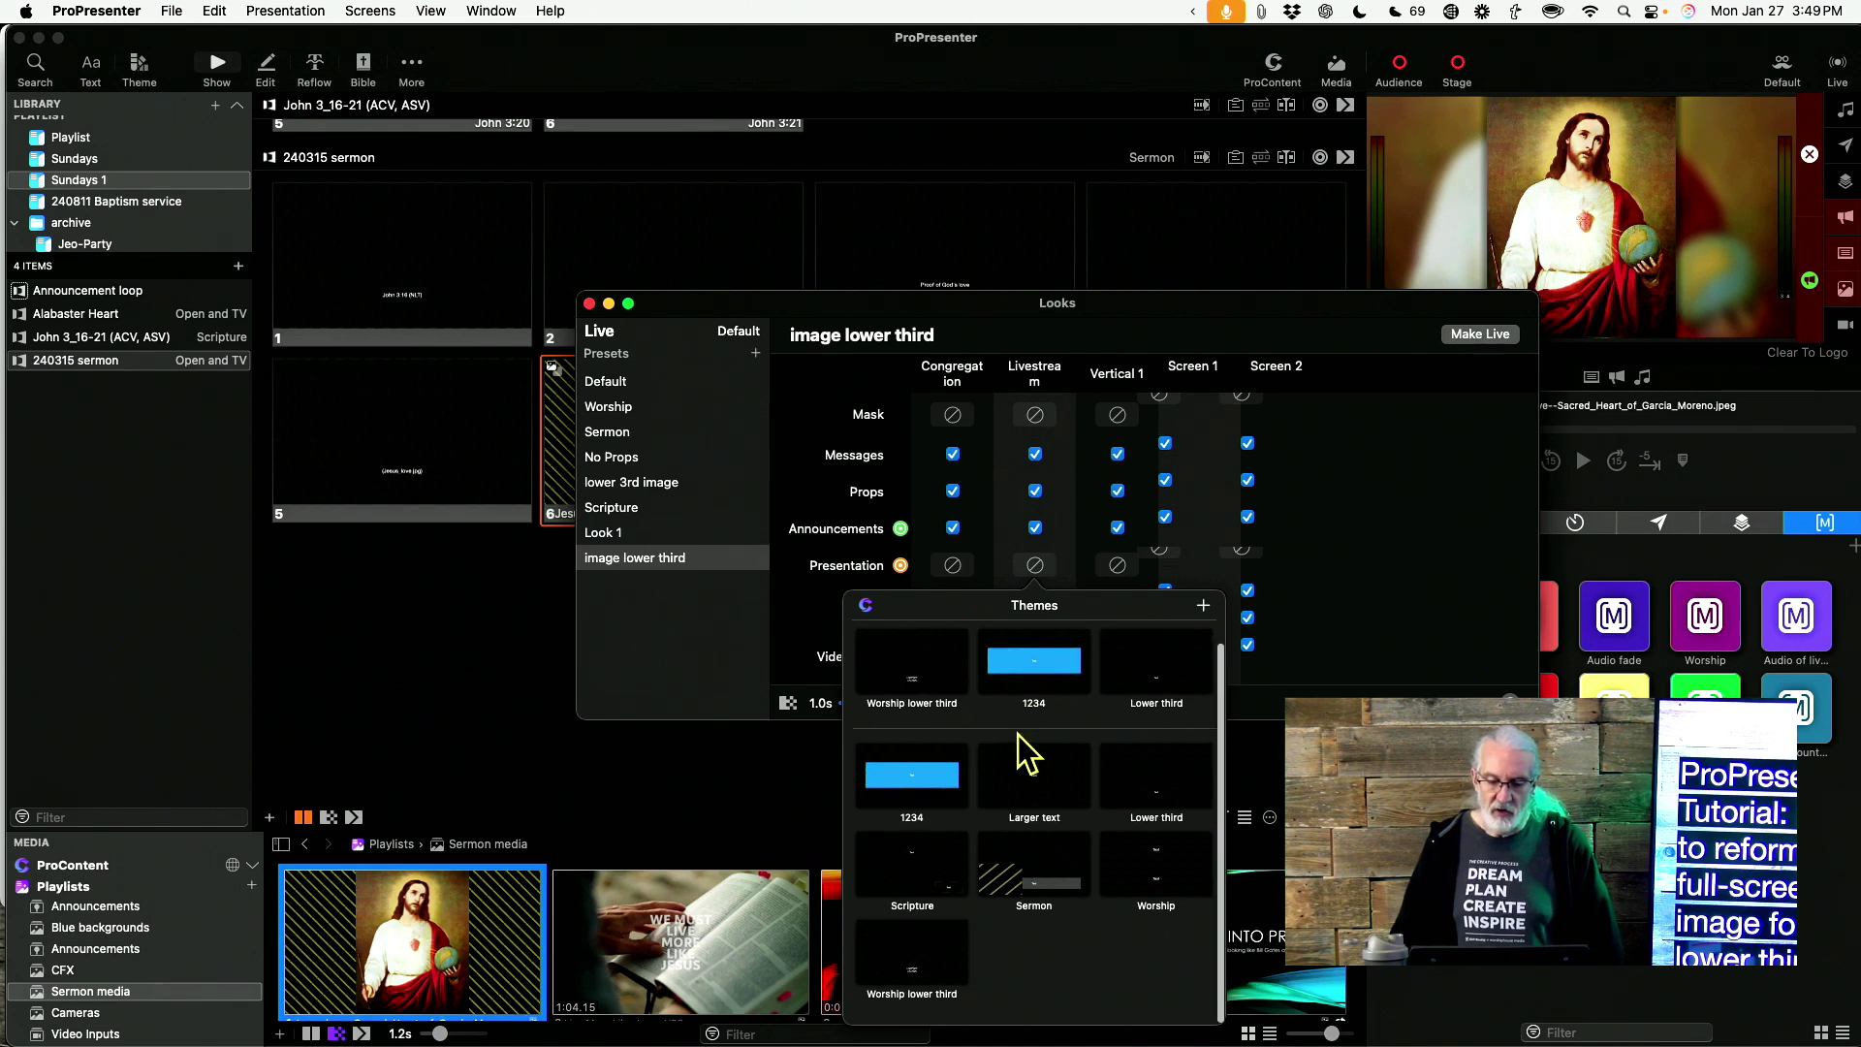
pyautogui.click(1059, 877)
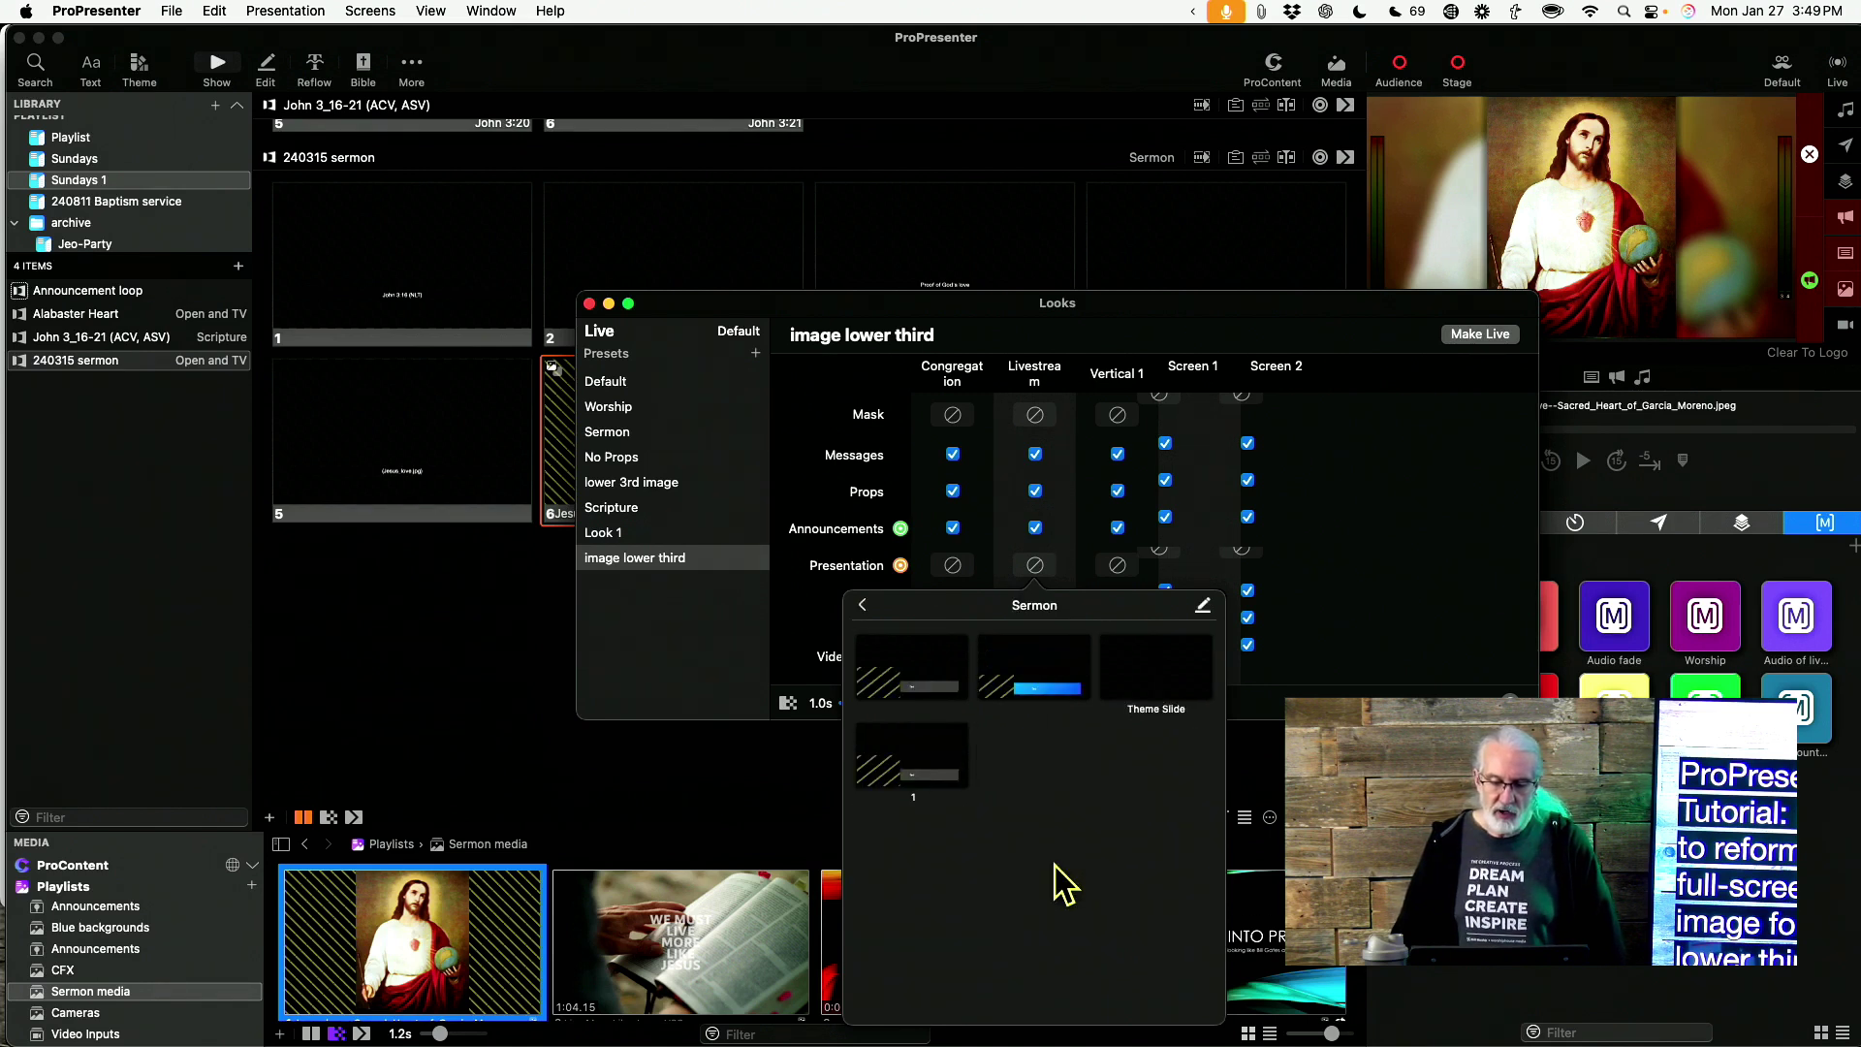
pyautogui.click(1049, 676)
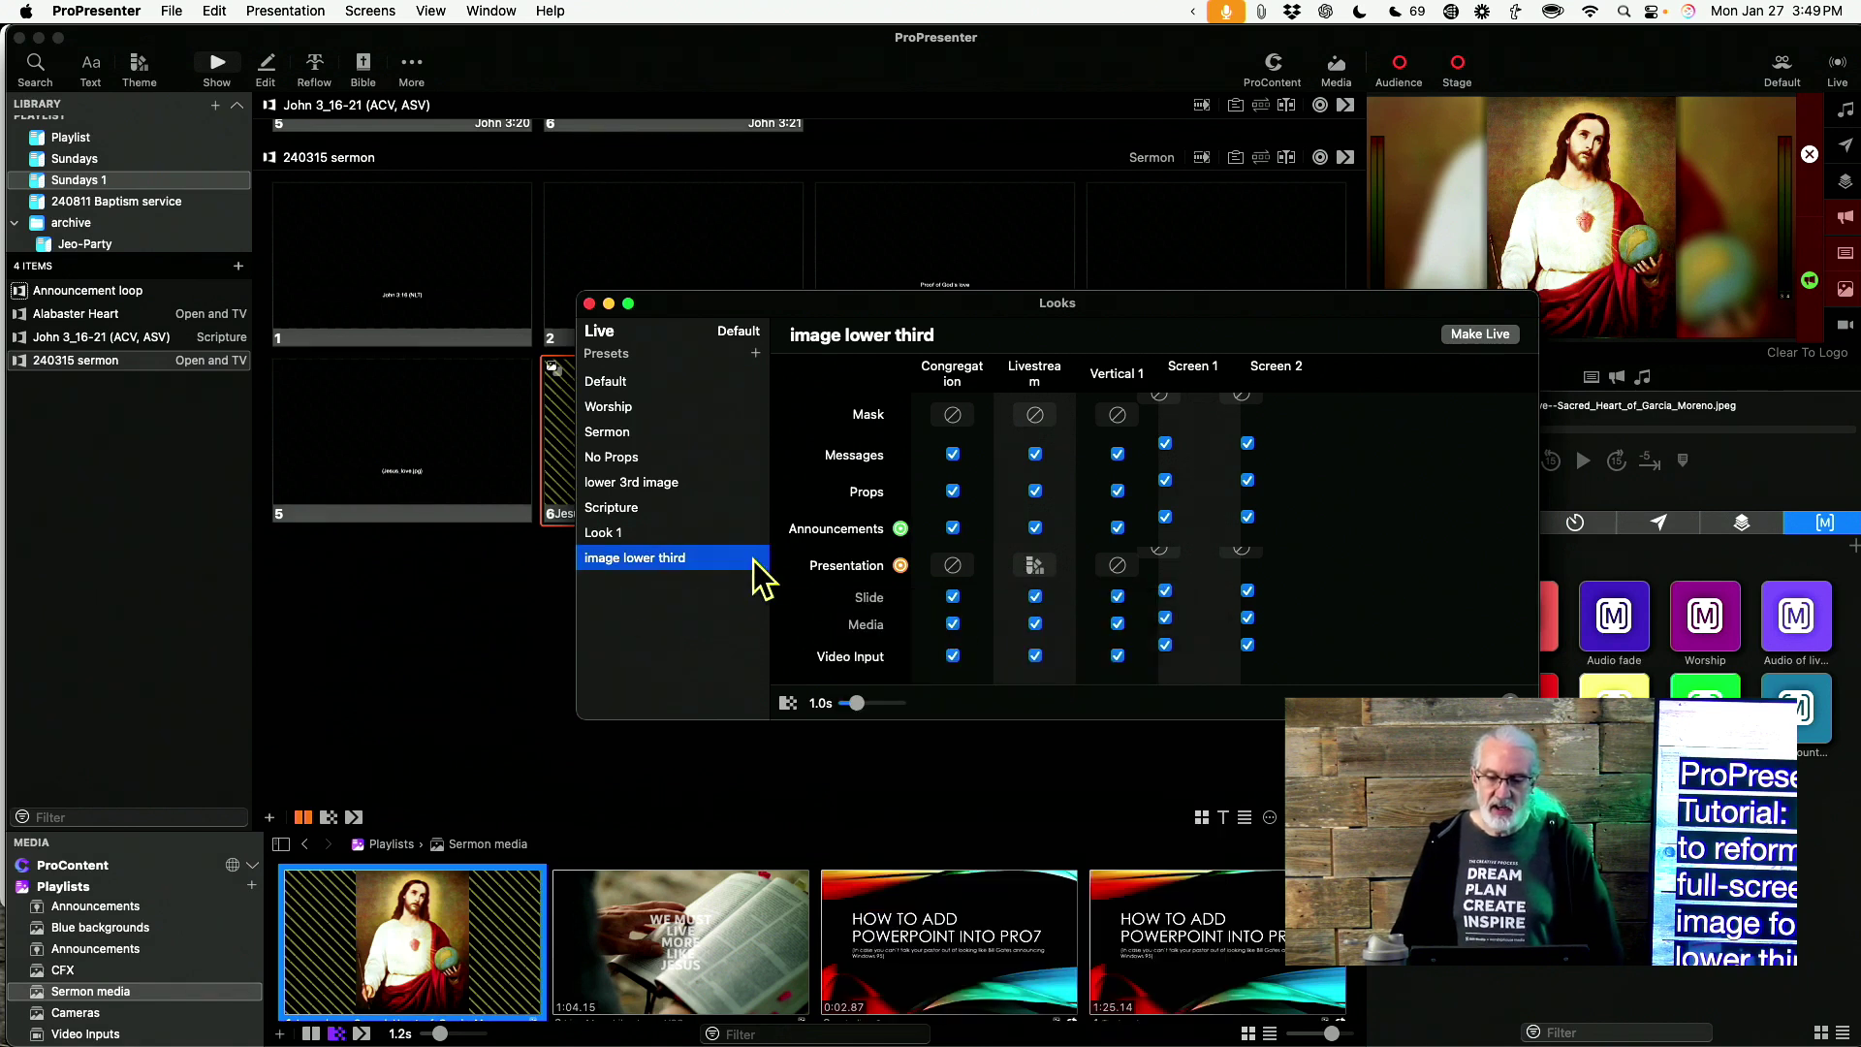
# Make image lower third live with announcements off for Congregation and Livestream, then close Looks
pyautogui.click(1475, 336)
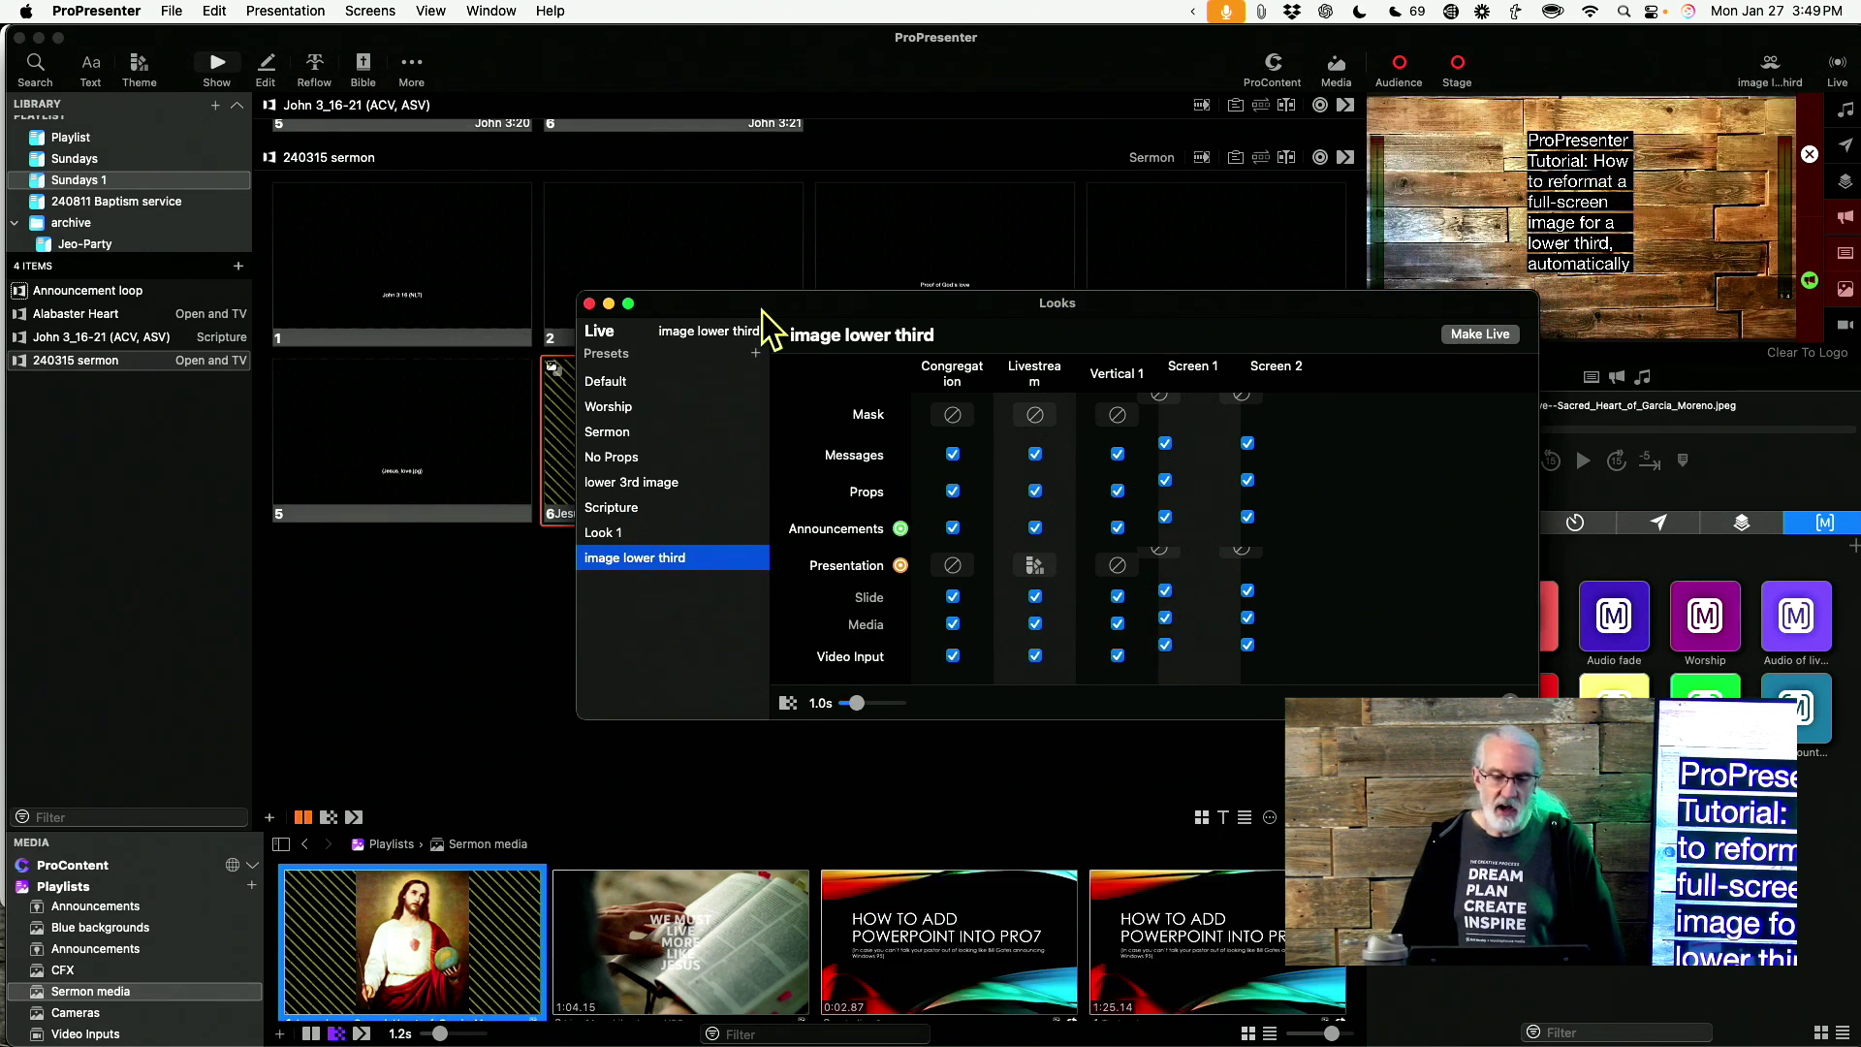
pyautogui.click(953, 527)
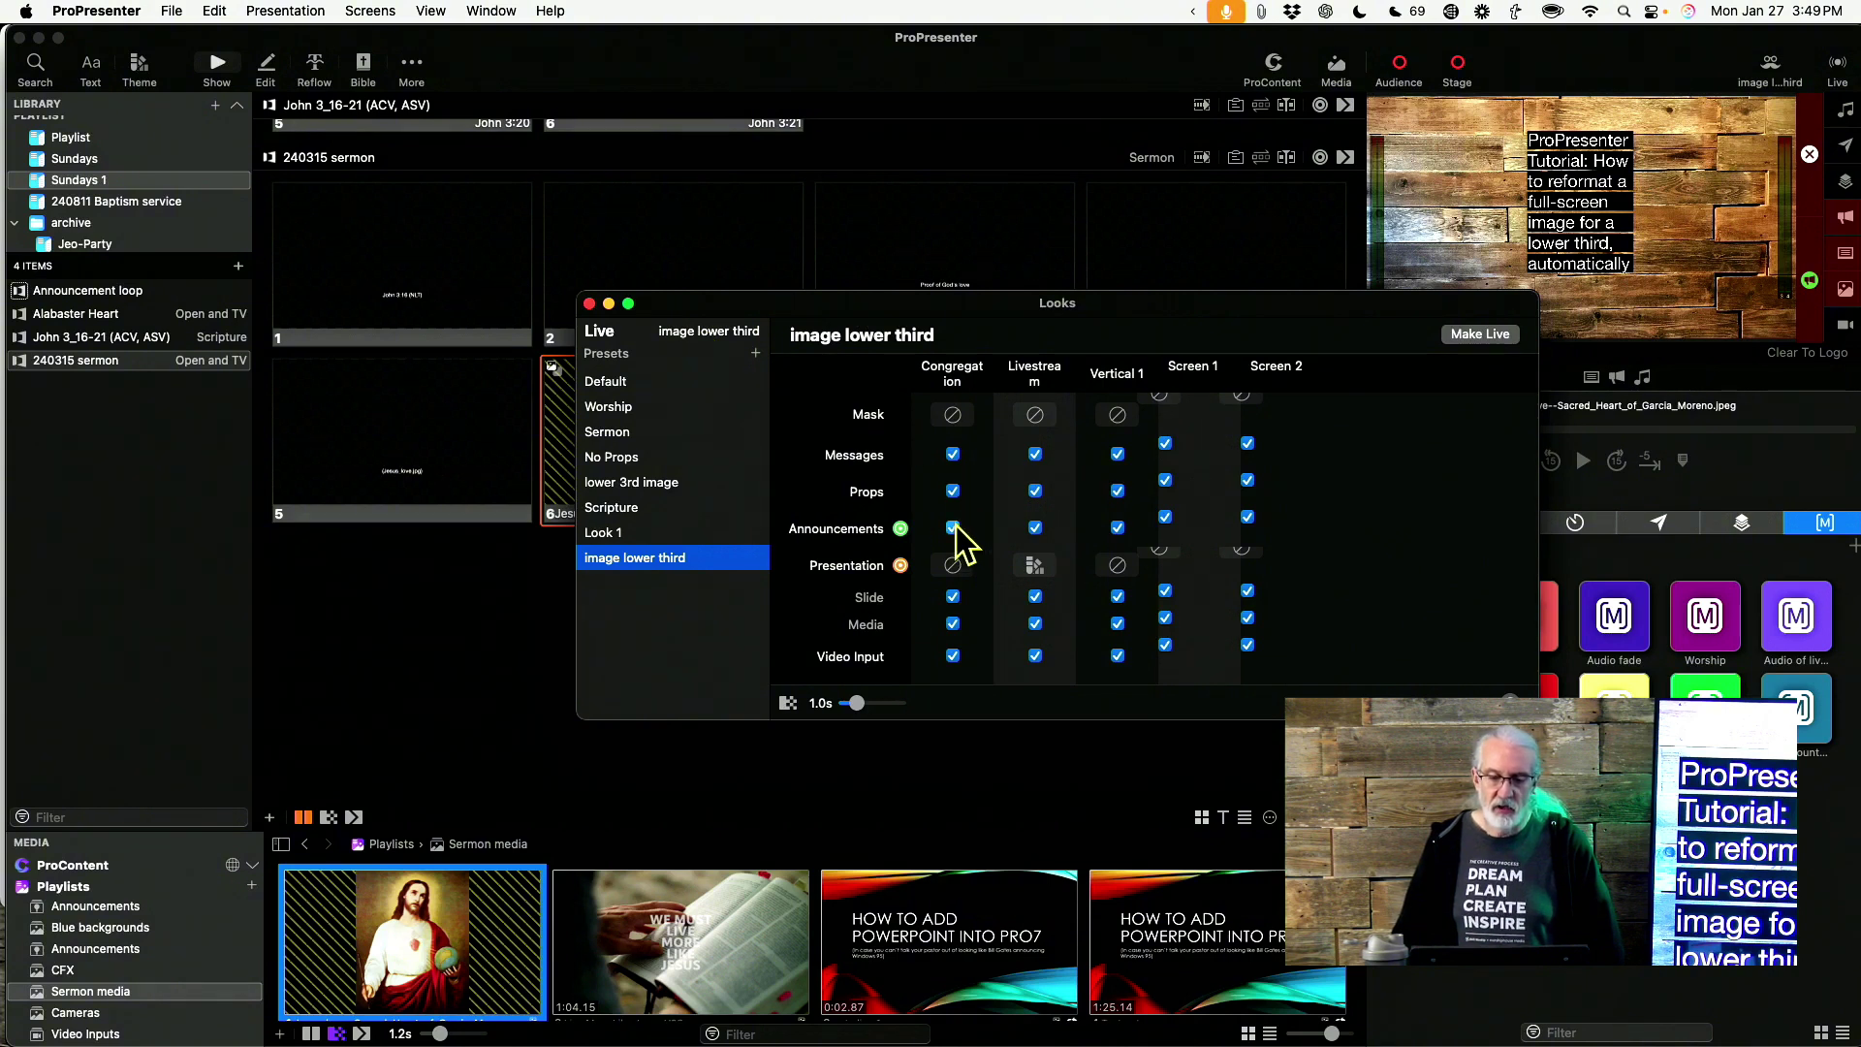
pyautogui.click(1035, 528)
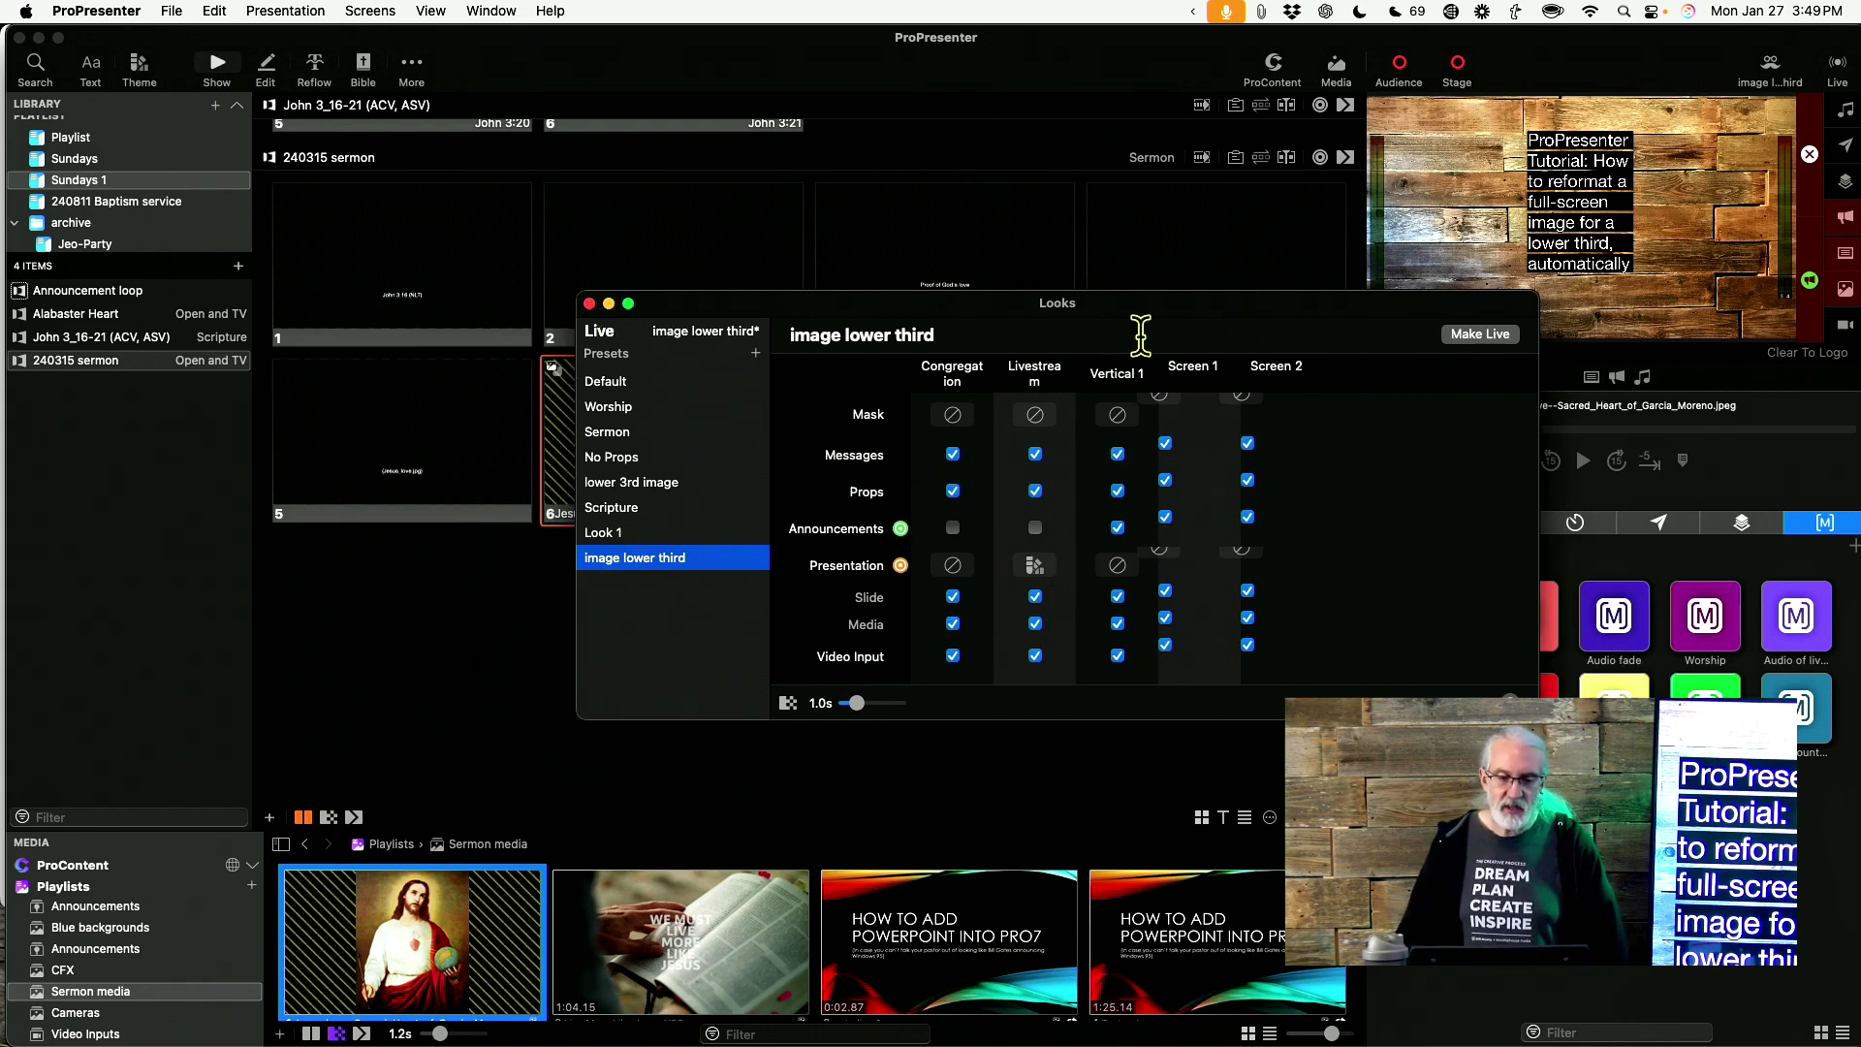
pyautogui.moveTo(1294, 310)
pyautogui.mouseDown()
pyautogui.moveTo(1255, 159)
pyautogui.moveTo(1346, 212)
pyautogui.moveTo(1326, 356)
pyautogui.moveTo(1312, 324)
pyautogui.mouseUp()
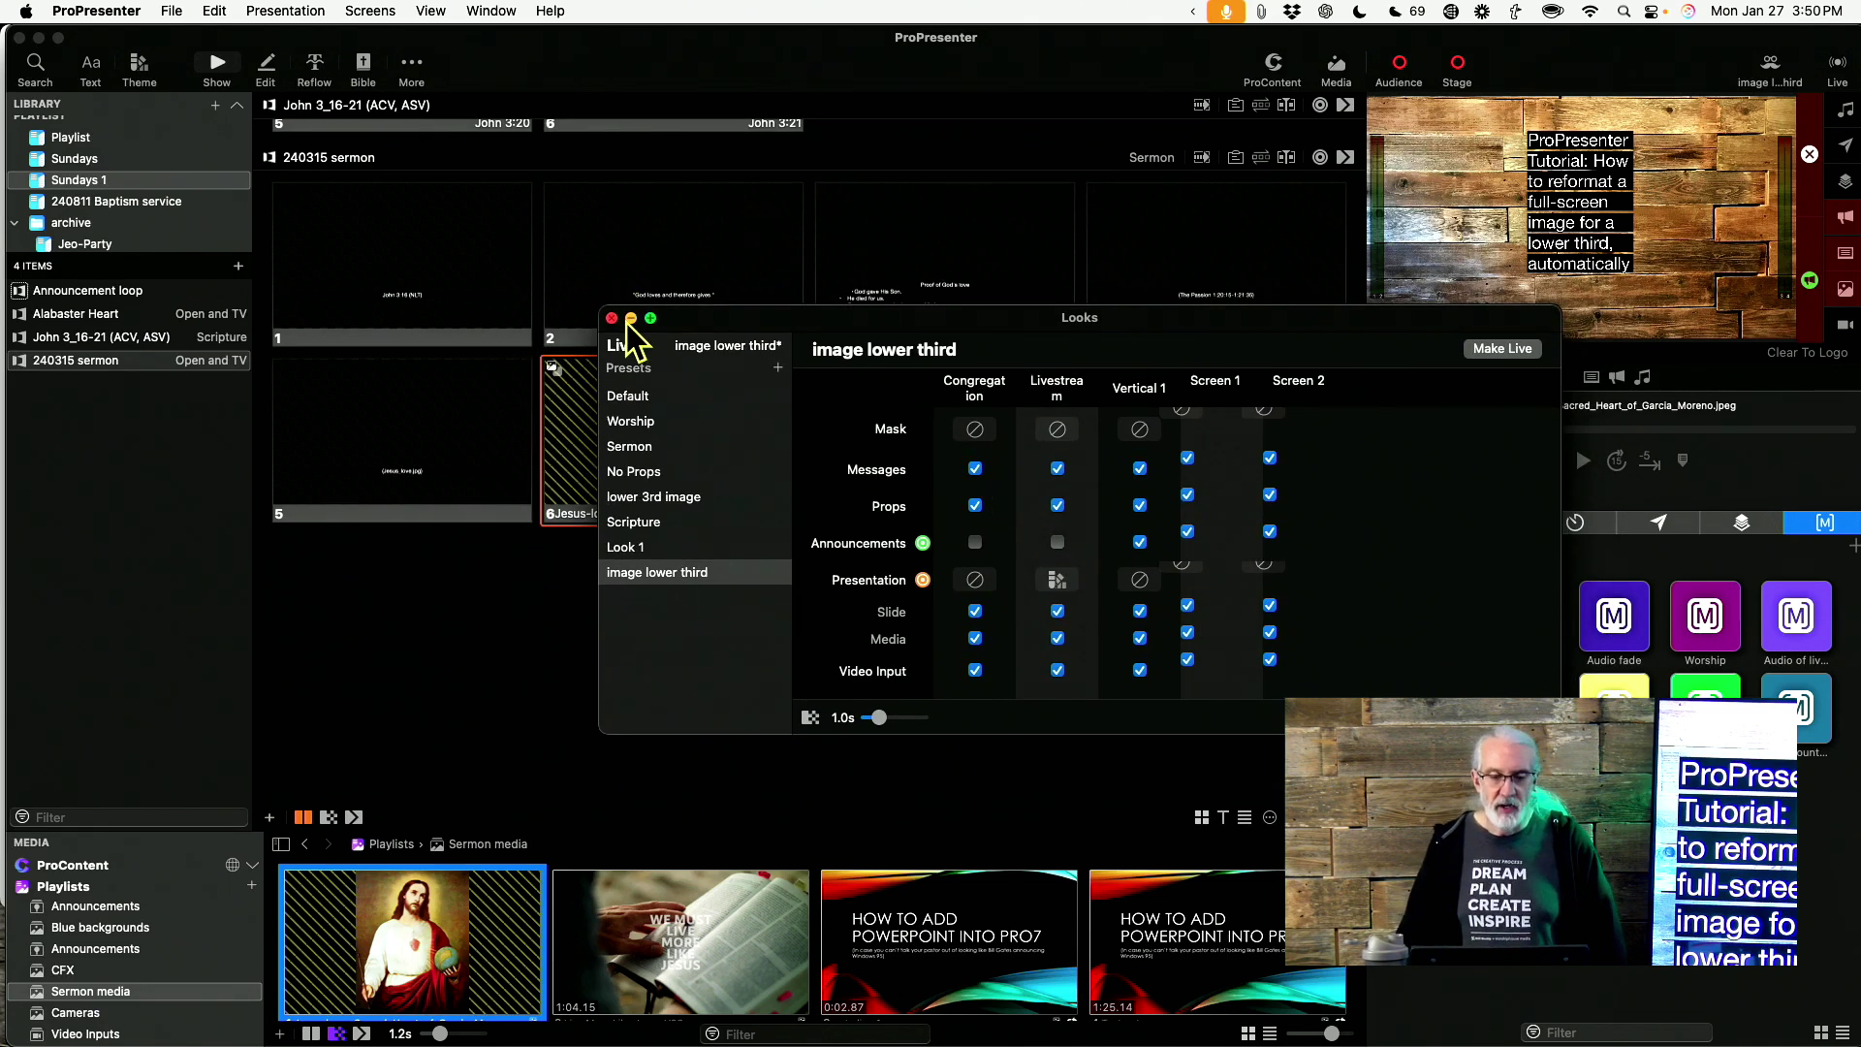
pyautogui.click(1504, 350)
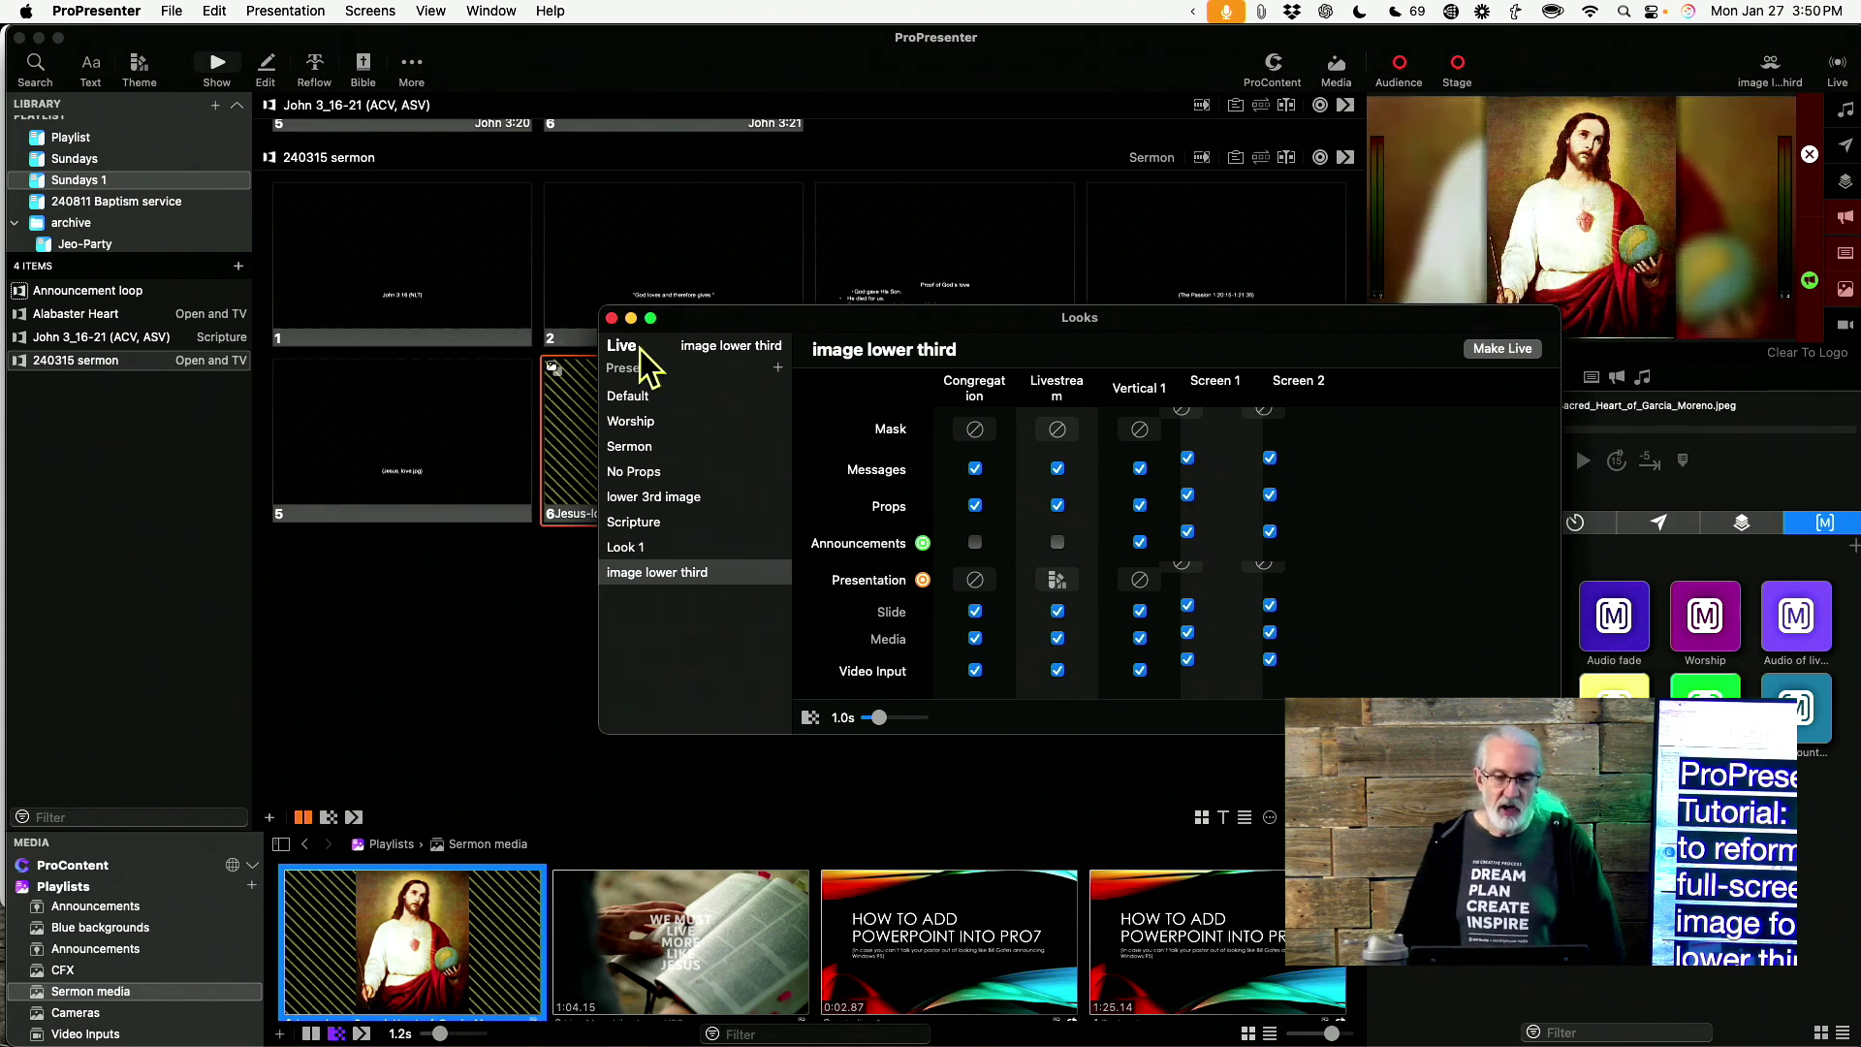
pyautogui.click(612, 318)
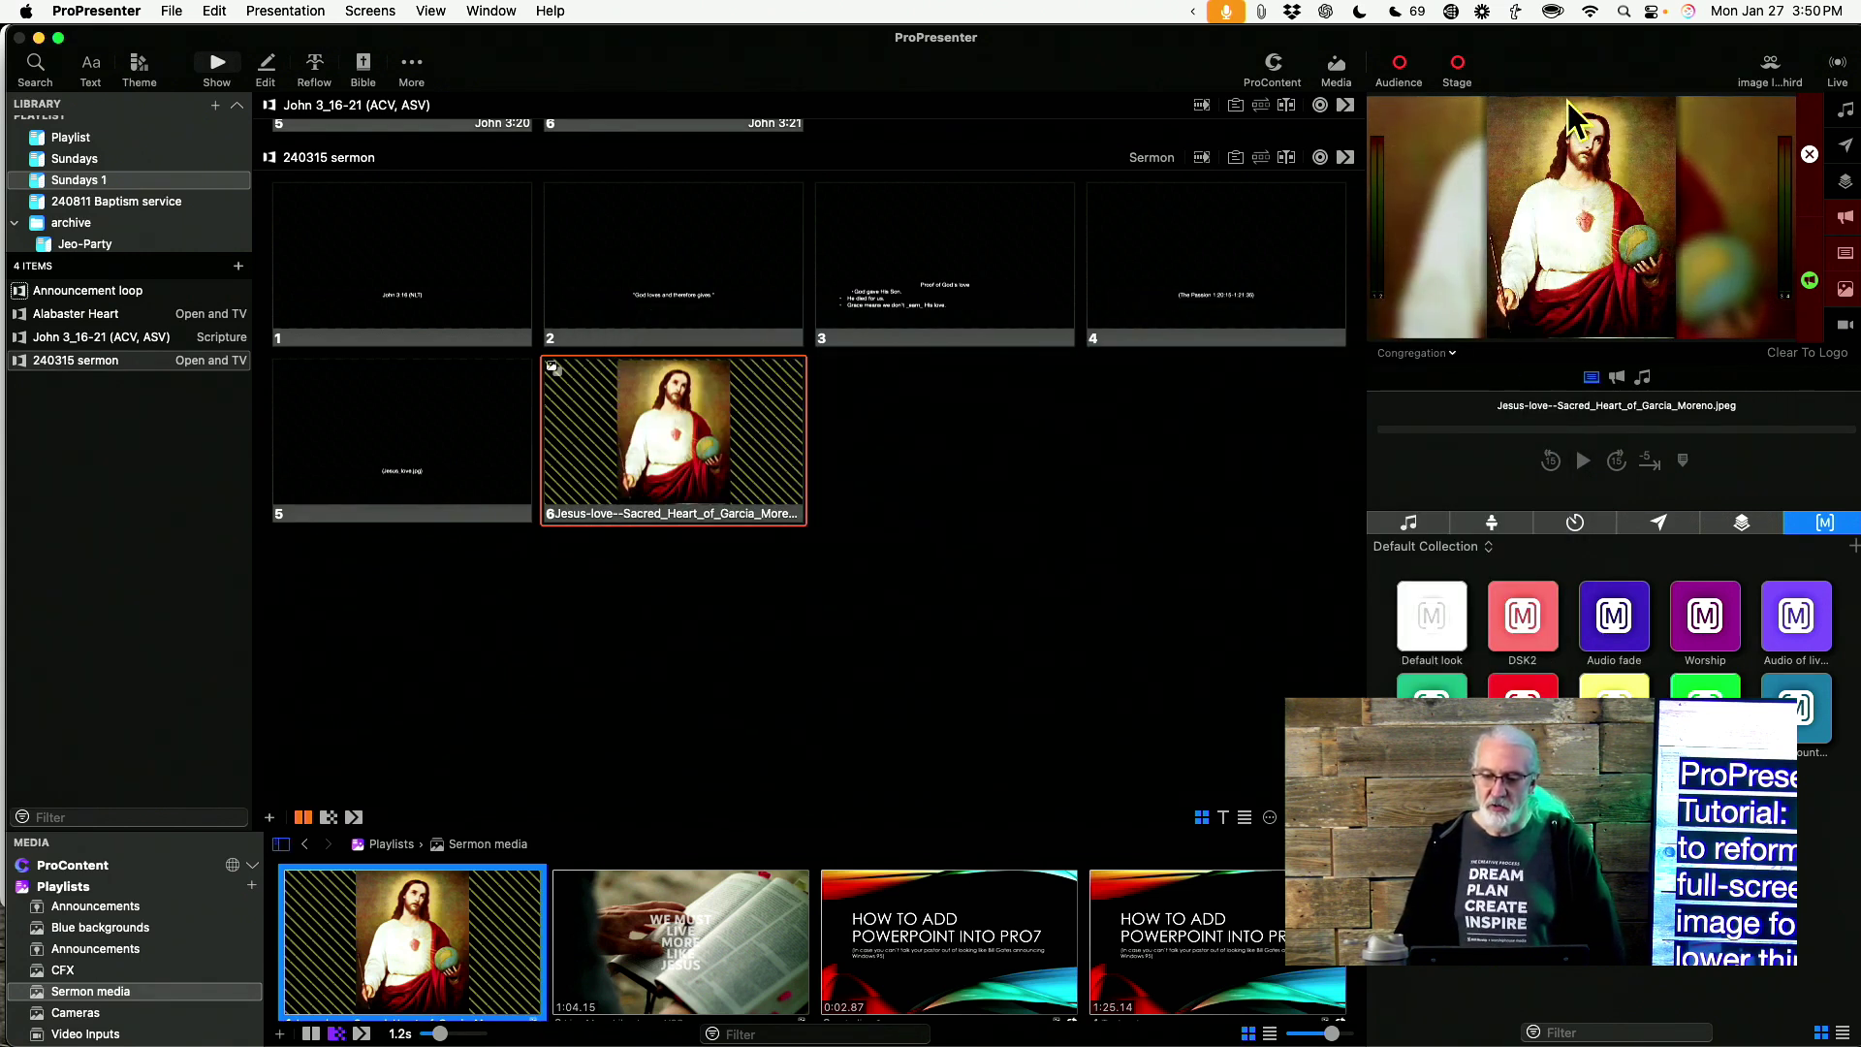
pyautogui.click(1451, 357)
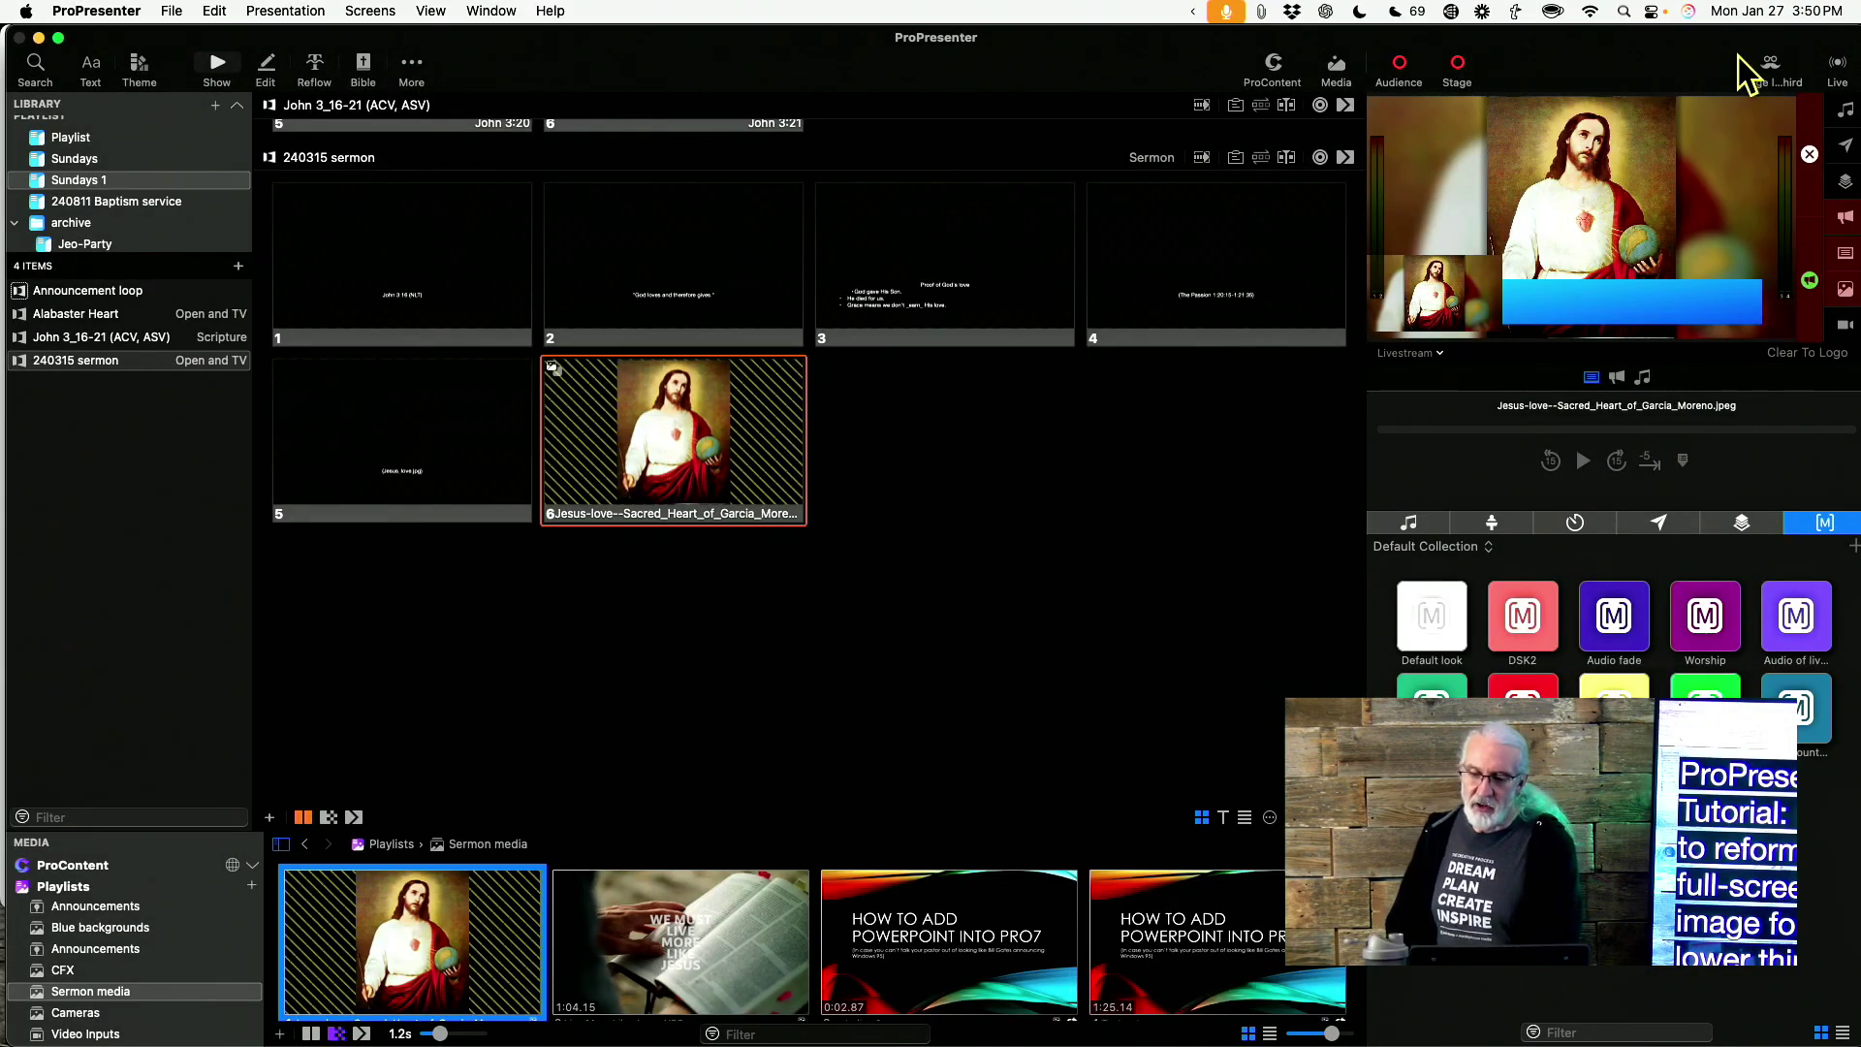
# Turn off Livestream's Media in the image lower third look, save it, and close the editor
pyautogui.click(1778, 66)
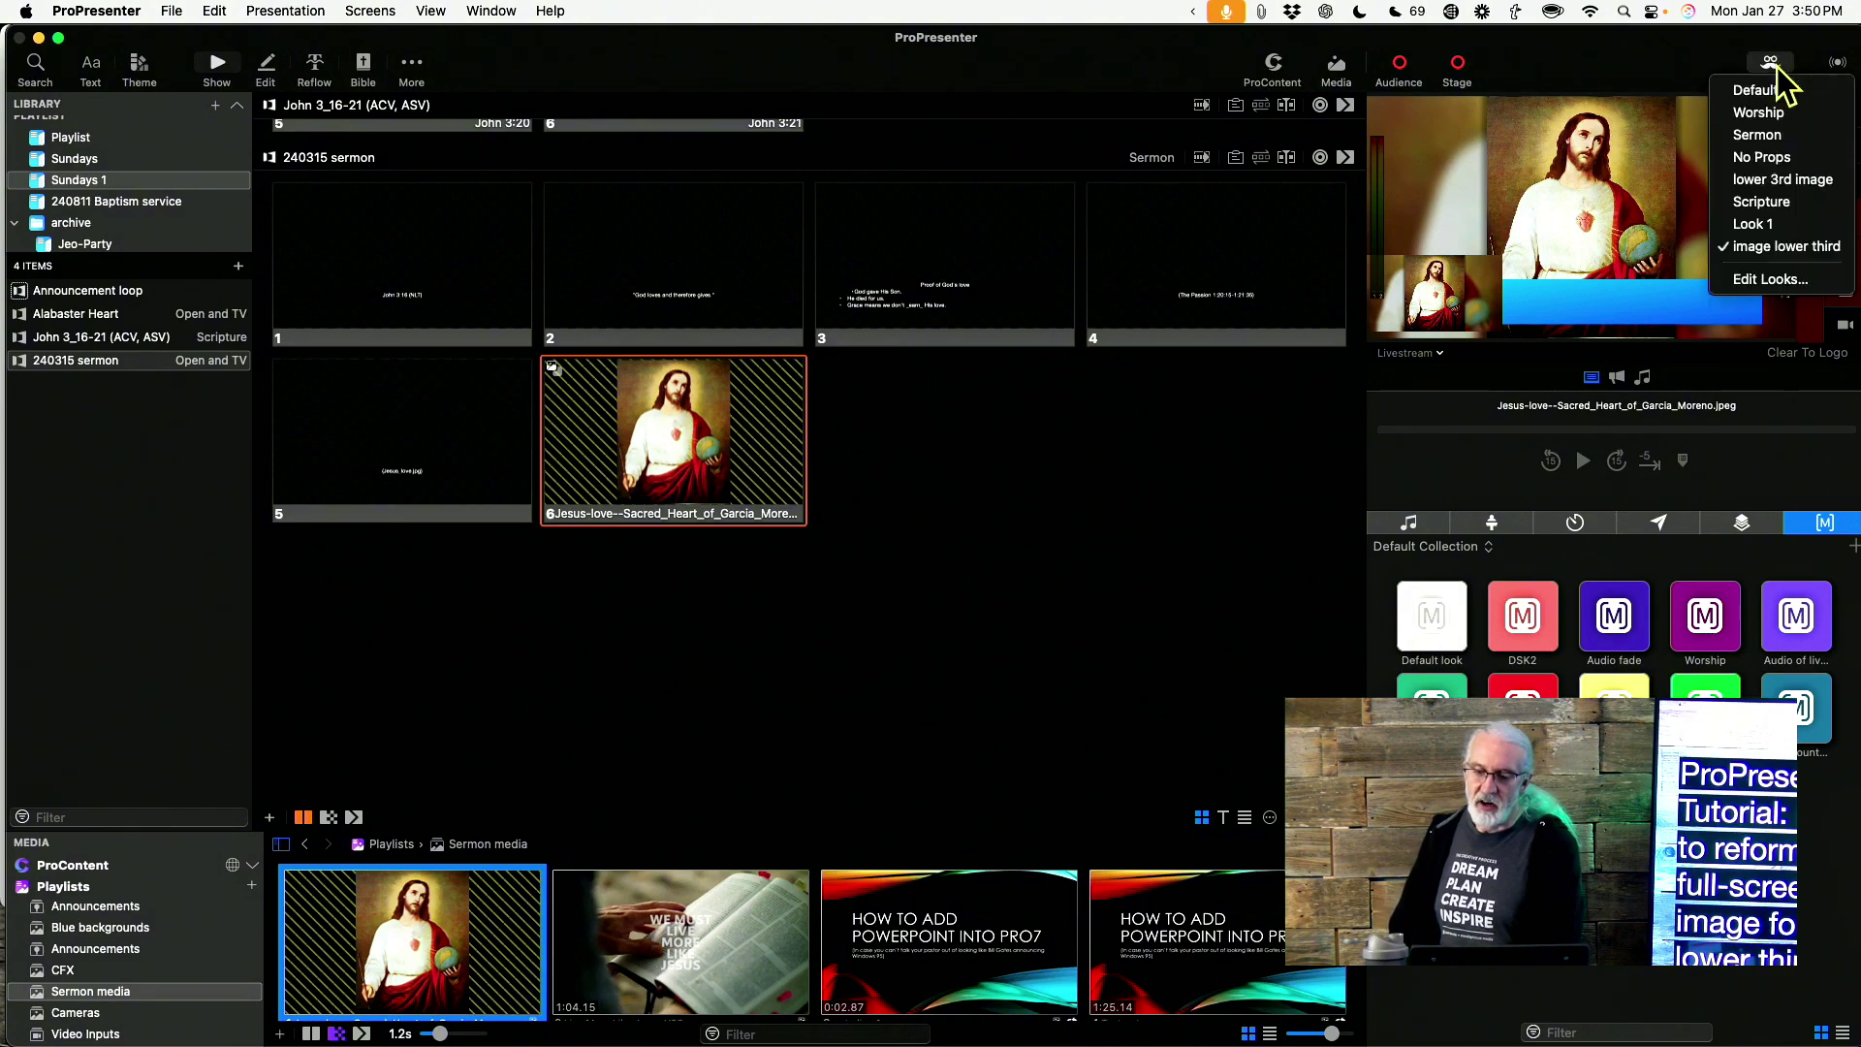
pyautogui.click(1785, 284)
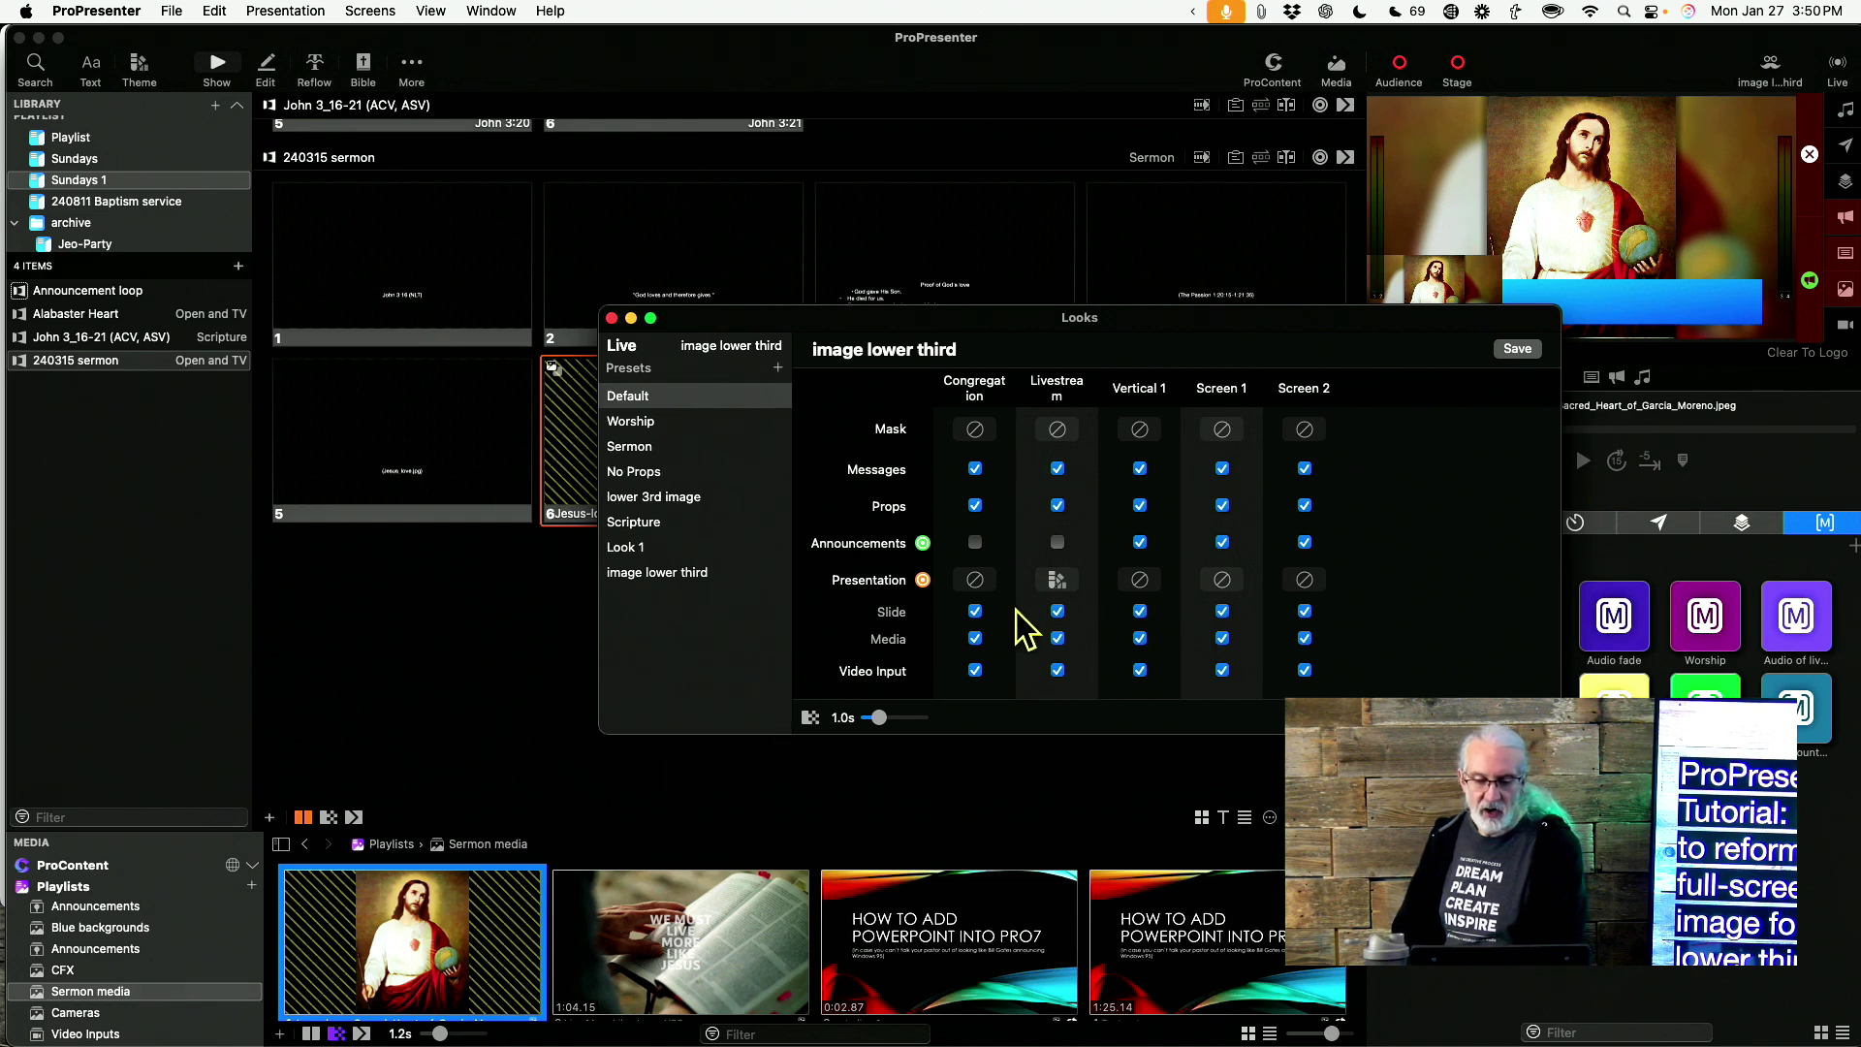
pyautogui.click(1056, 638)
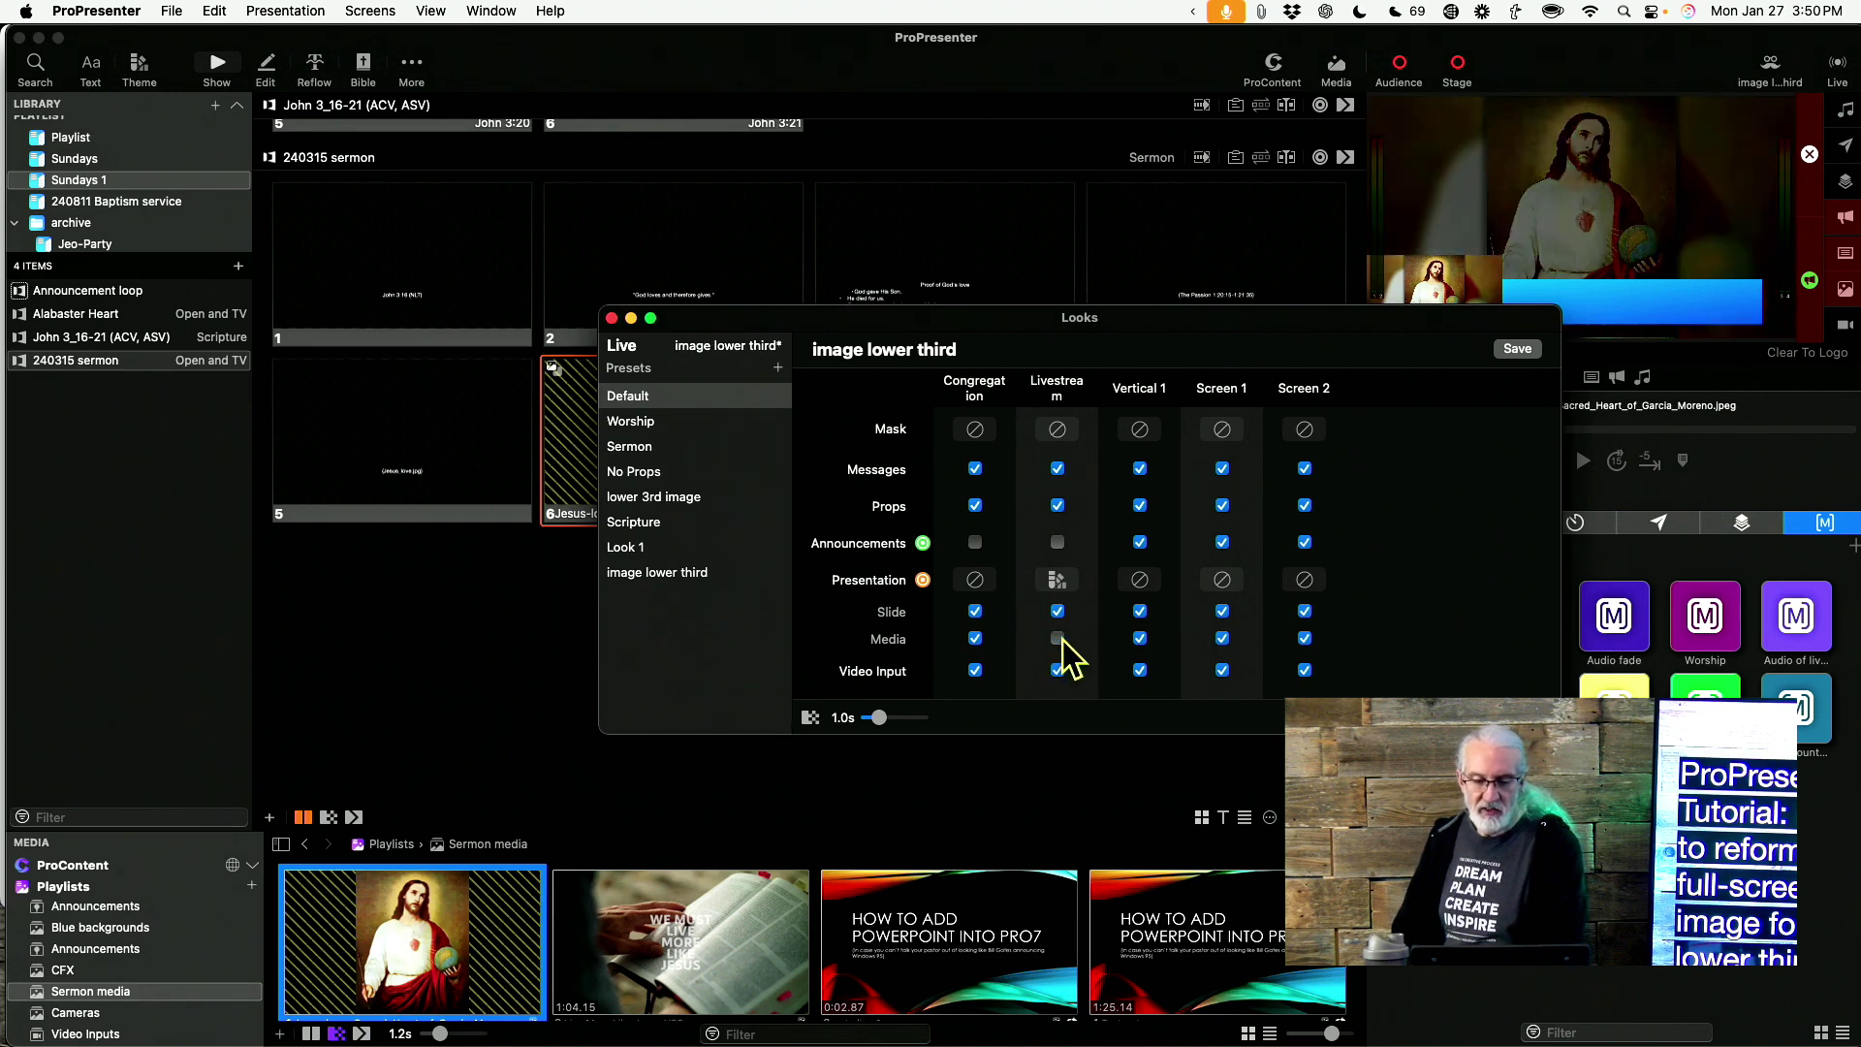
pyautogui.click(1518, 348)
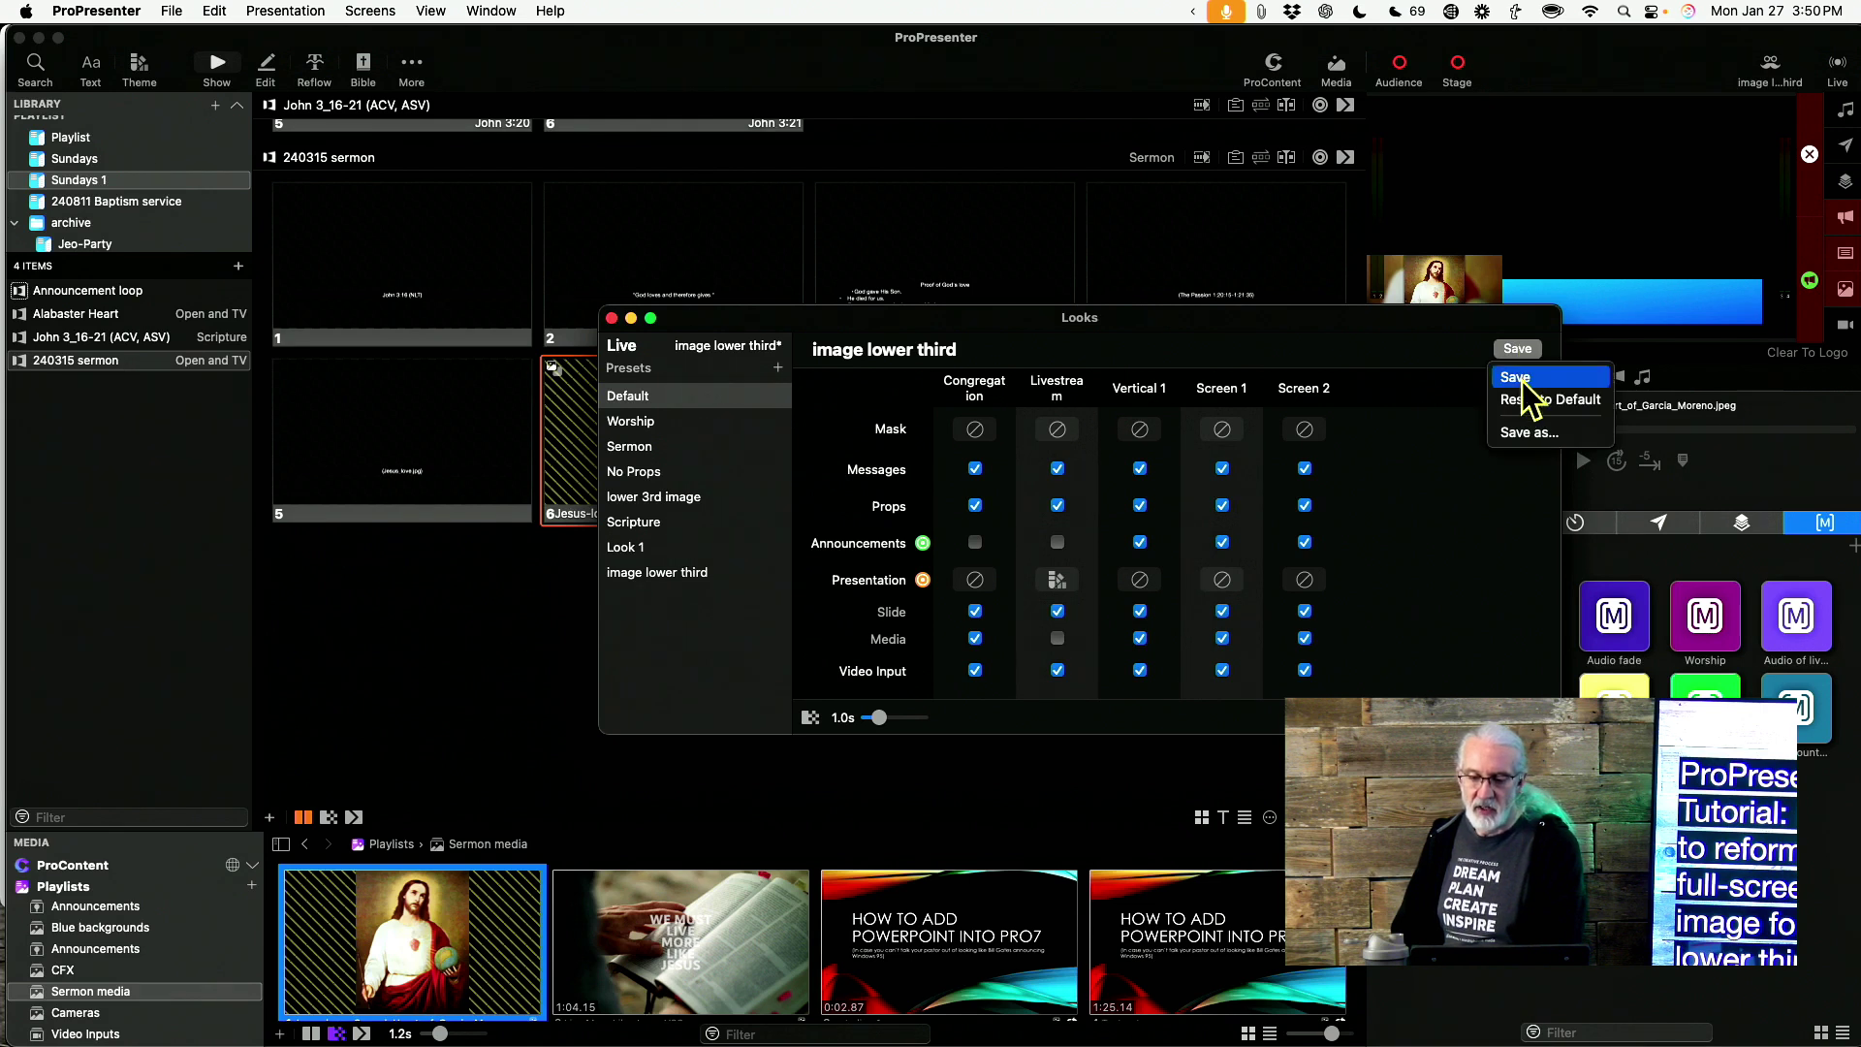
pyautogui.click(1522, 379)
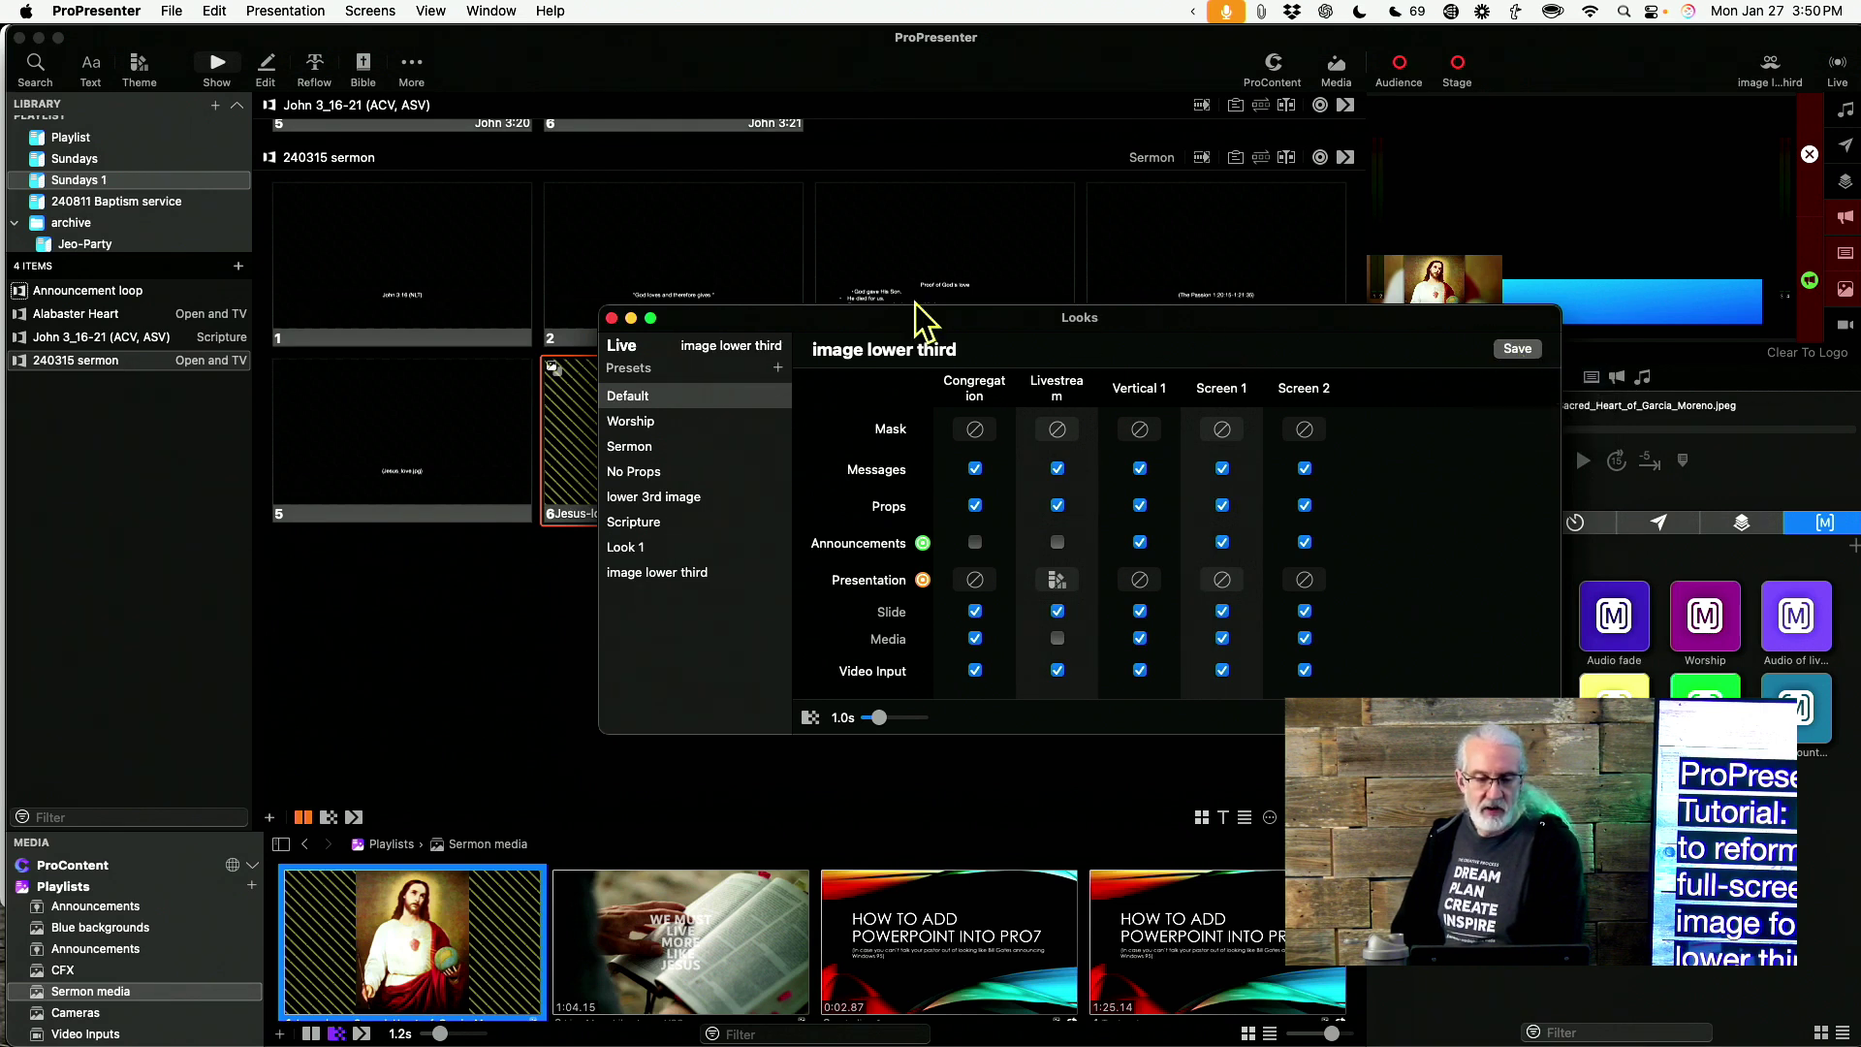
pyautogui.click(611, 318)
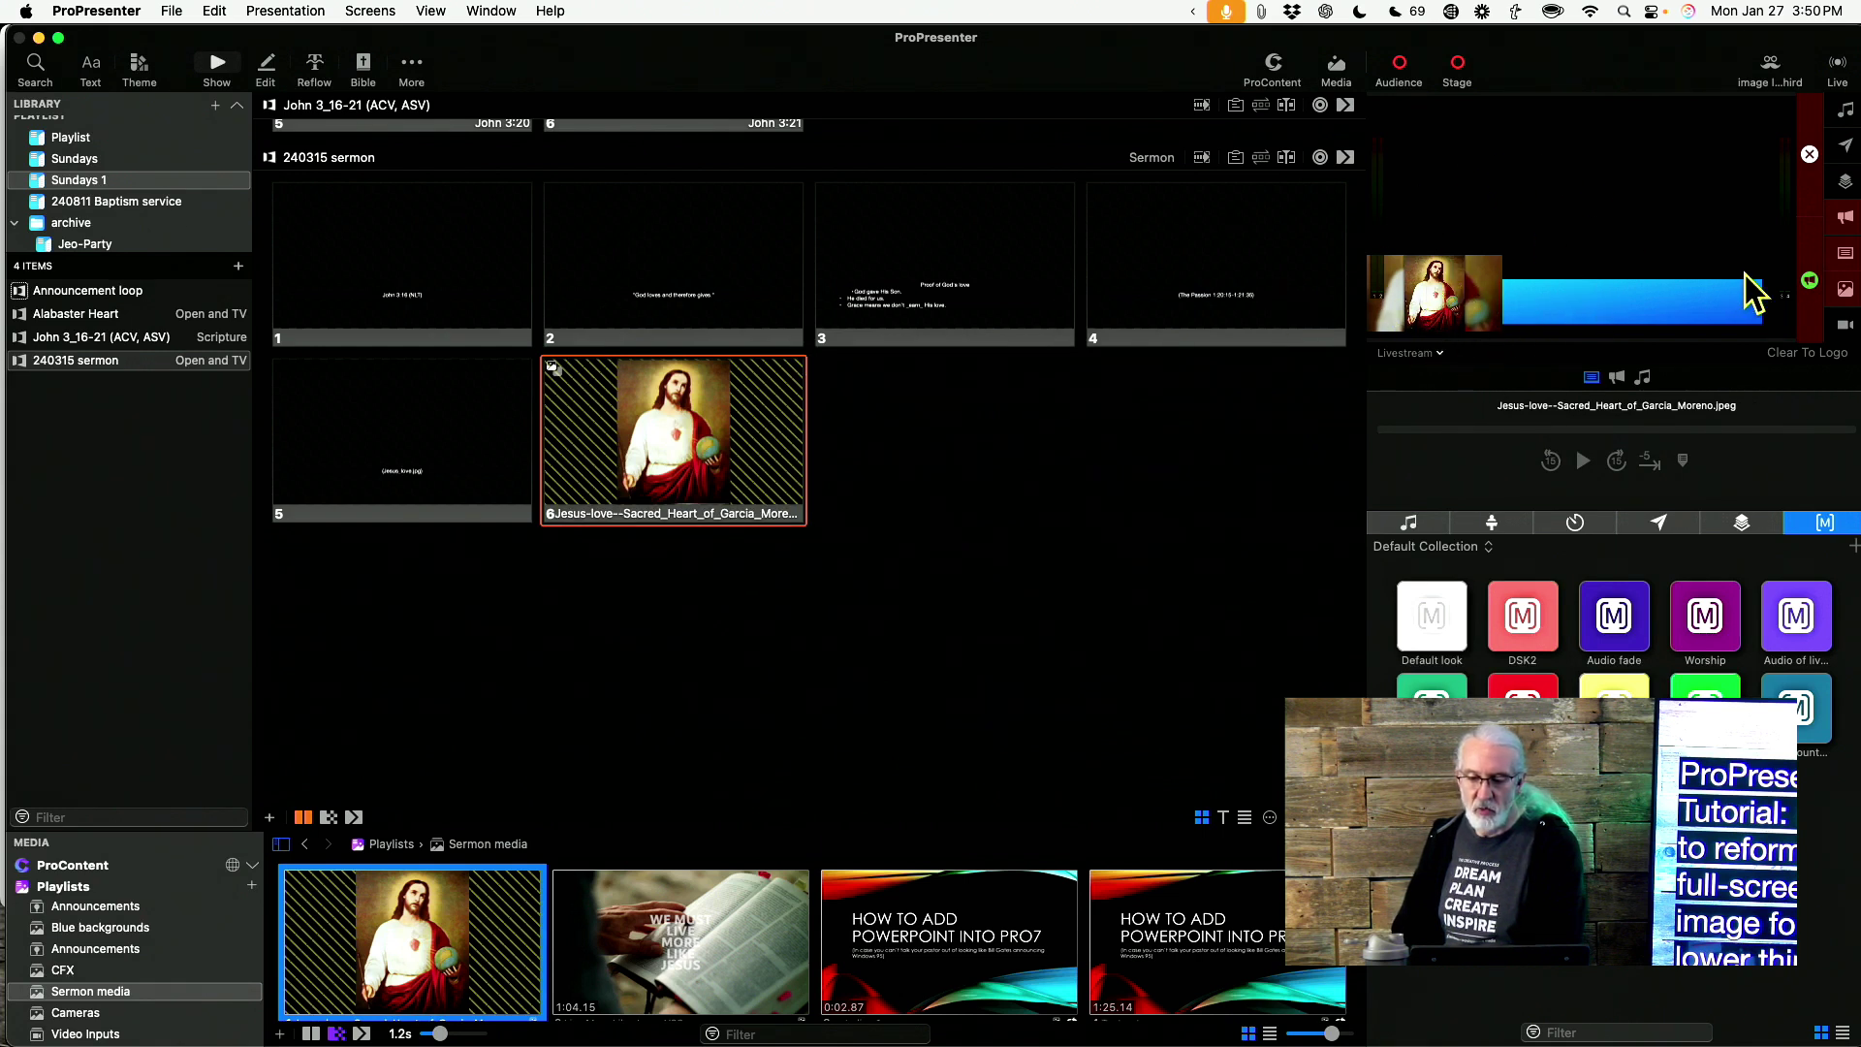
pyautogui.click(1440, 354)
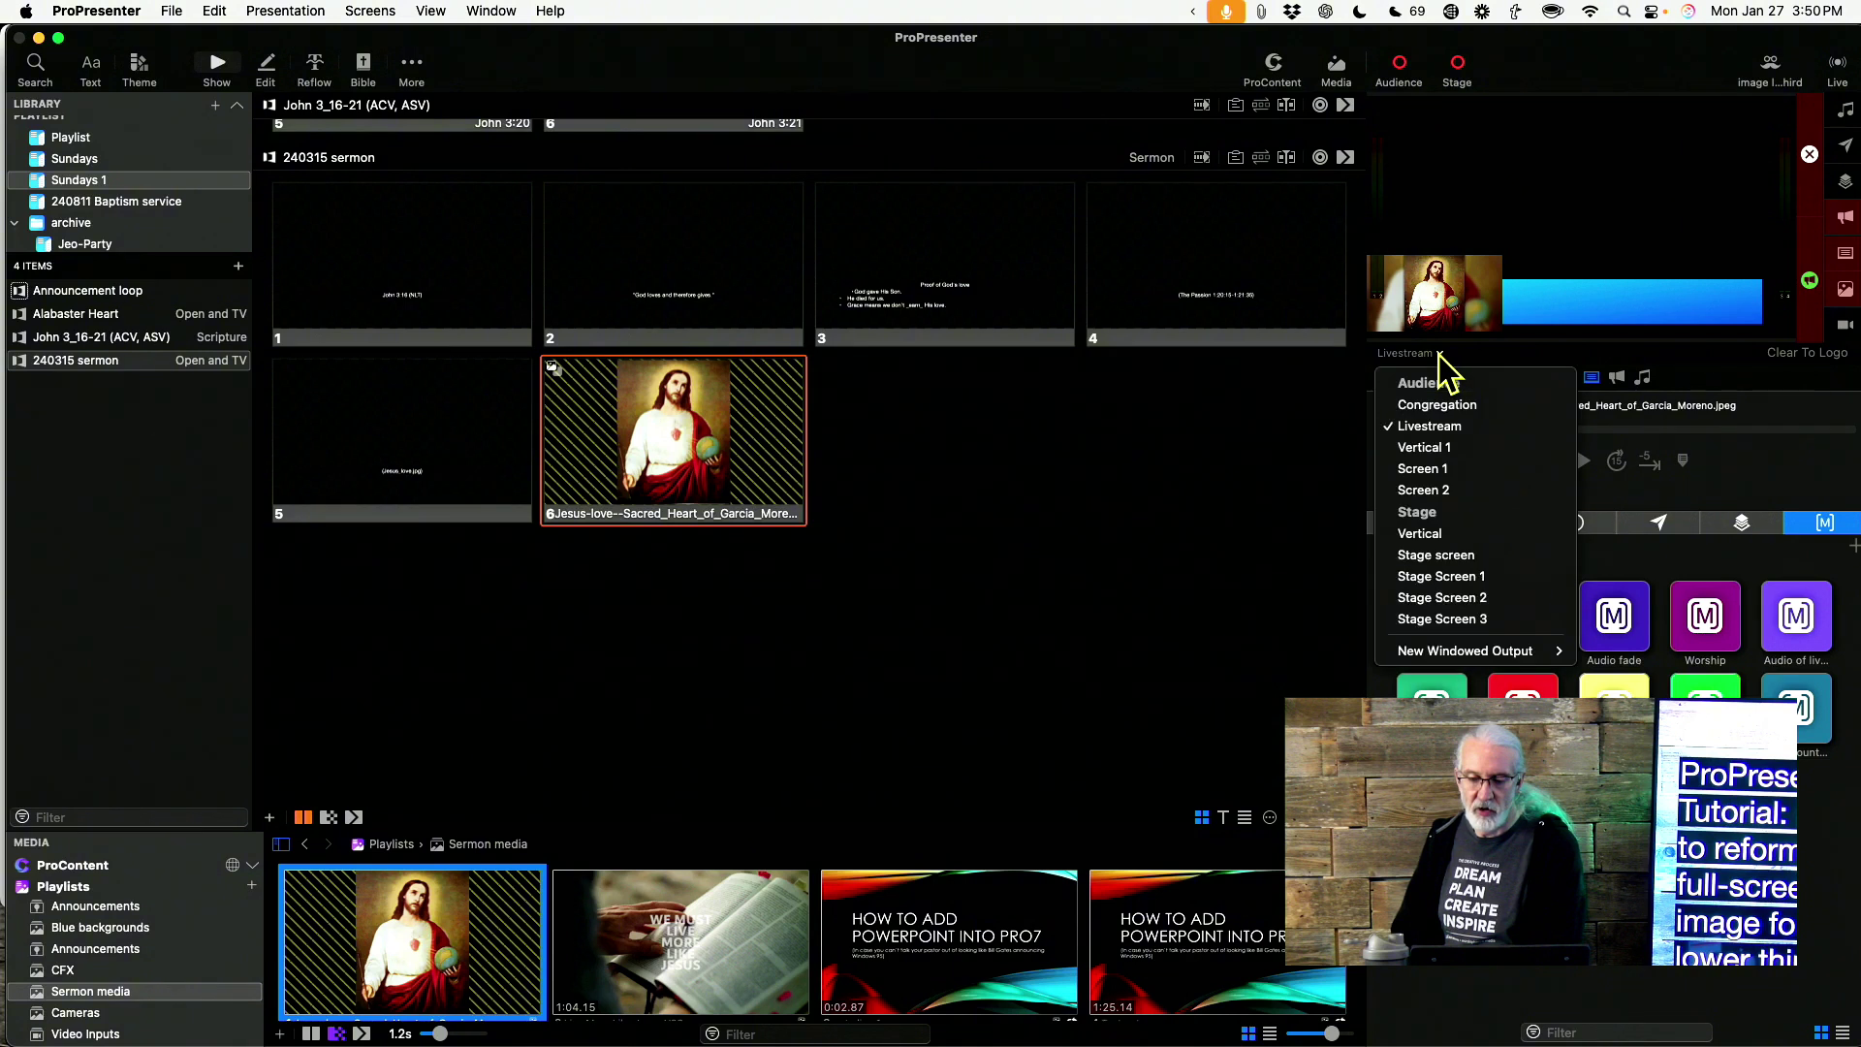
pyautogui.click(1436, 405)
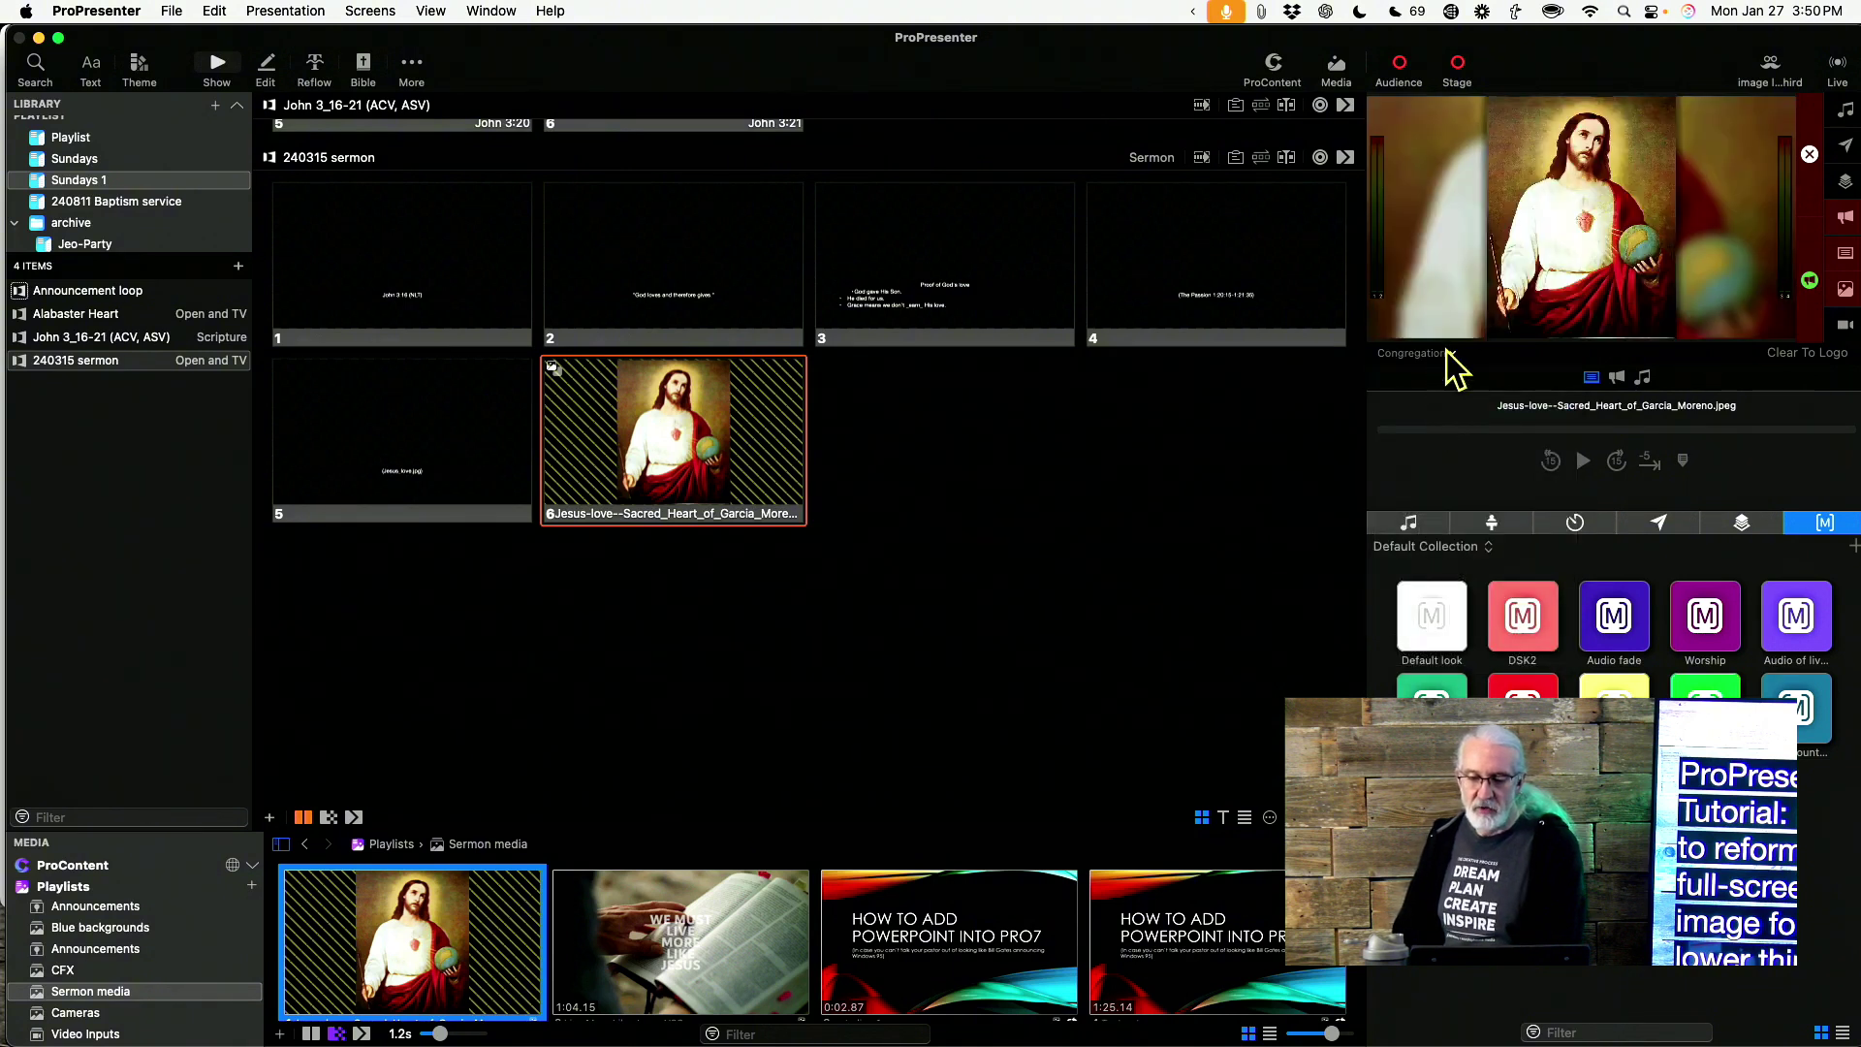
pyautogui.click(1452, 356)
pyautogui.click(1441, 429)
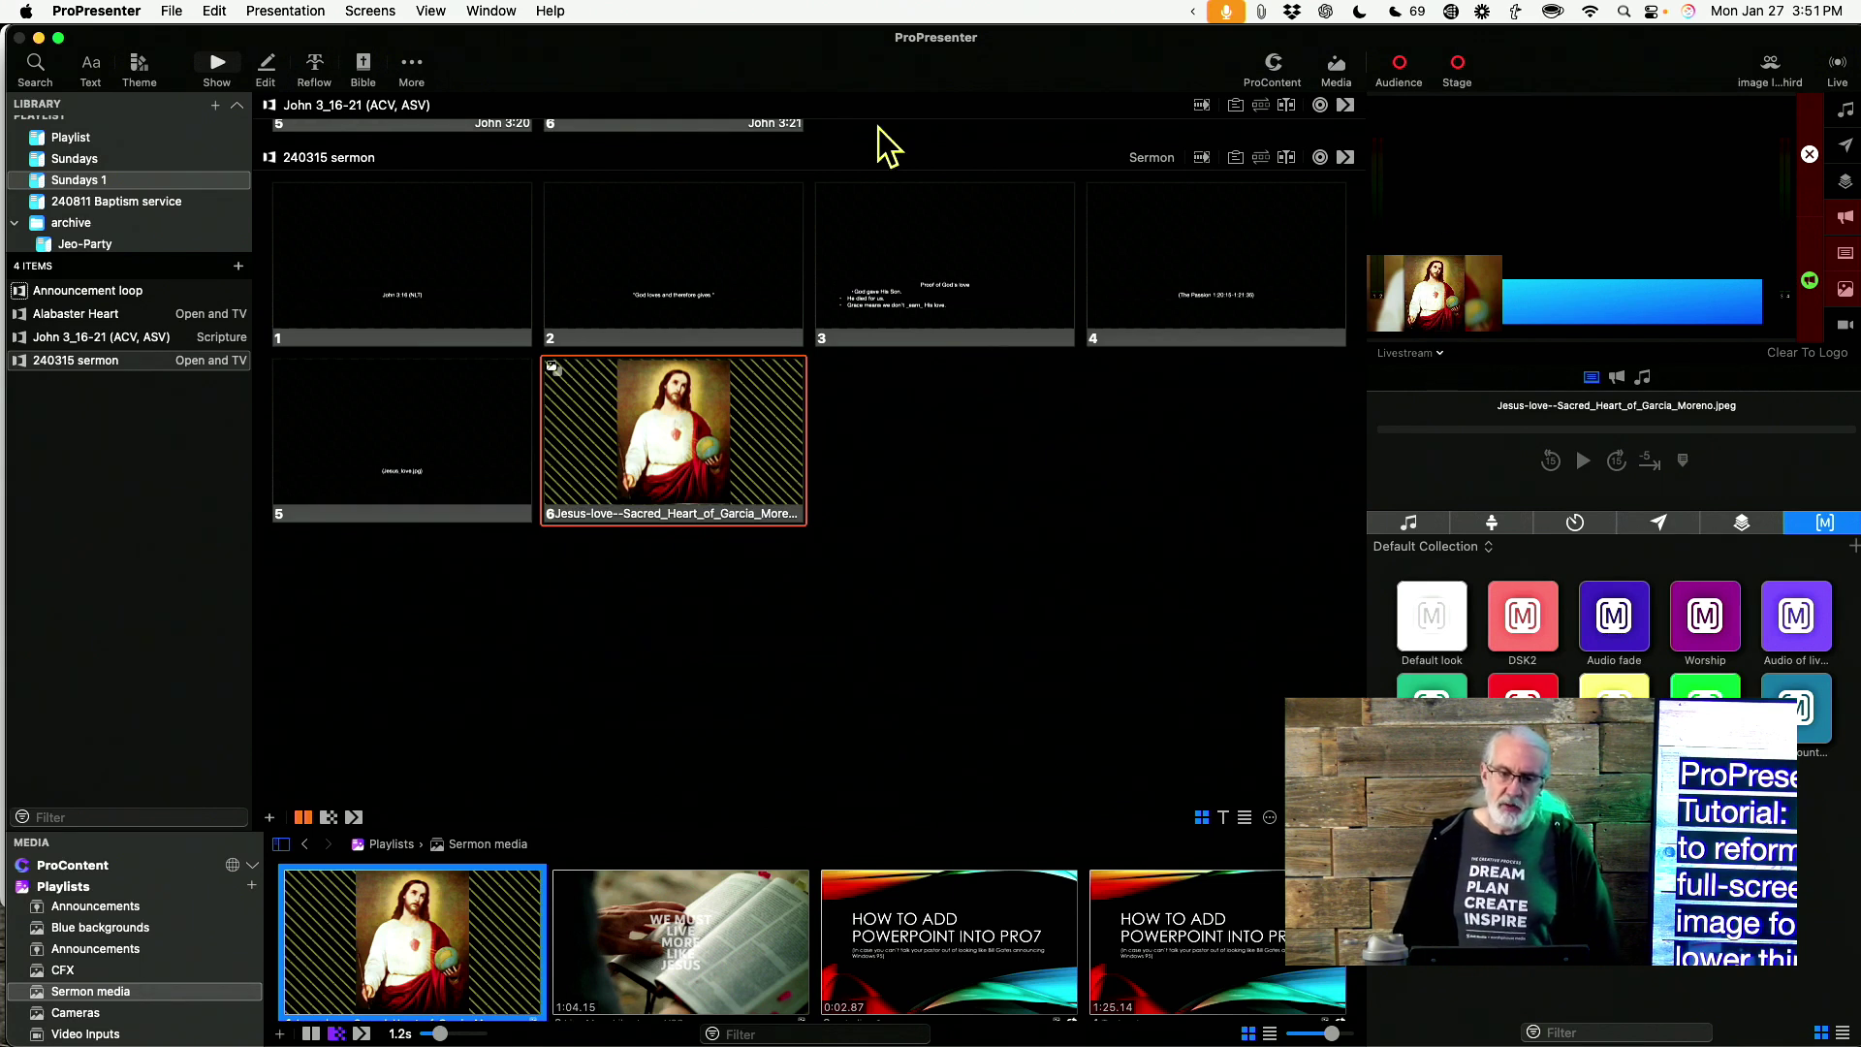
# In the Theme Editor, delete the blue text bar from Sermon theme slide 2
pyautogui.click(411, 62)
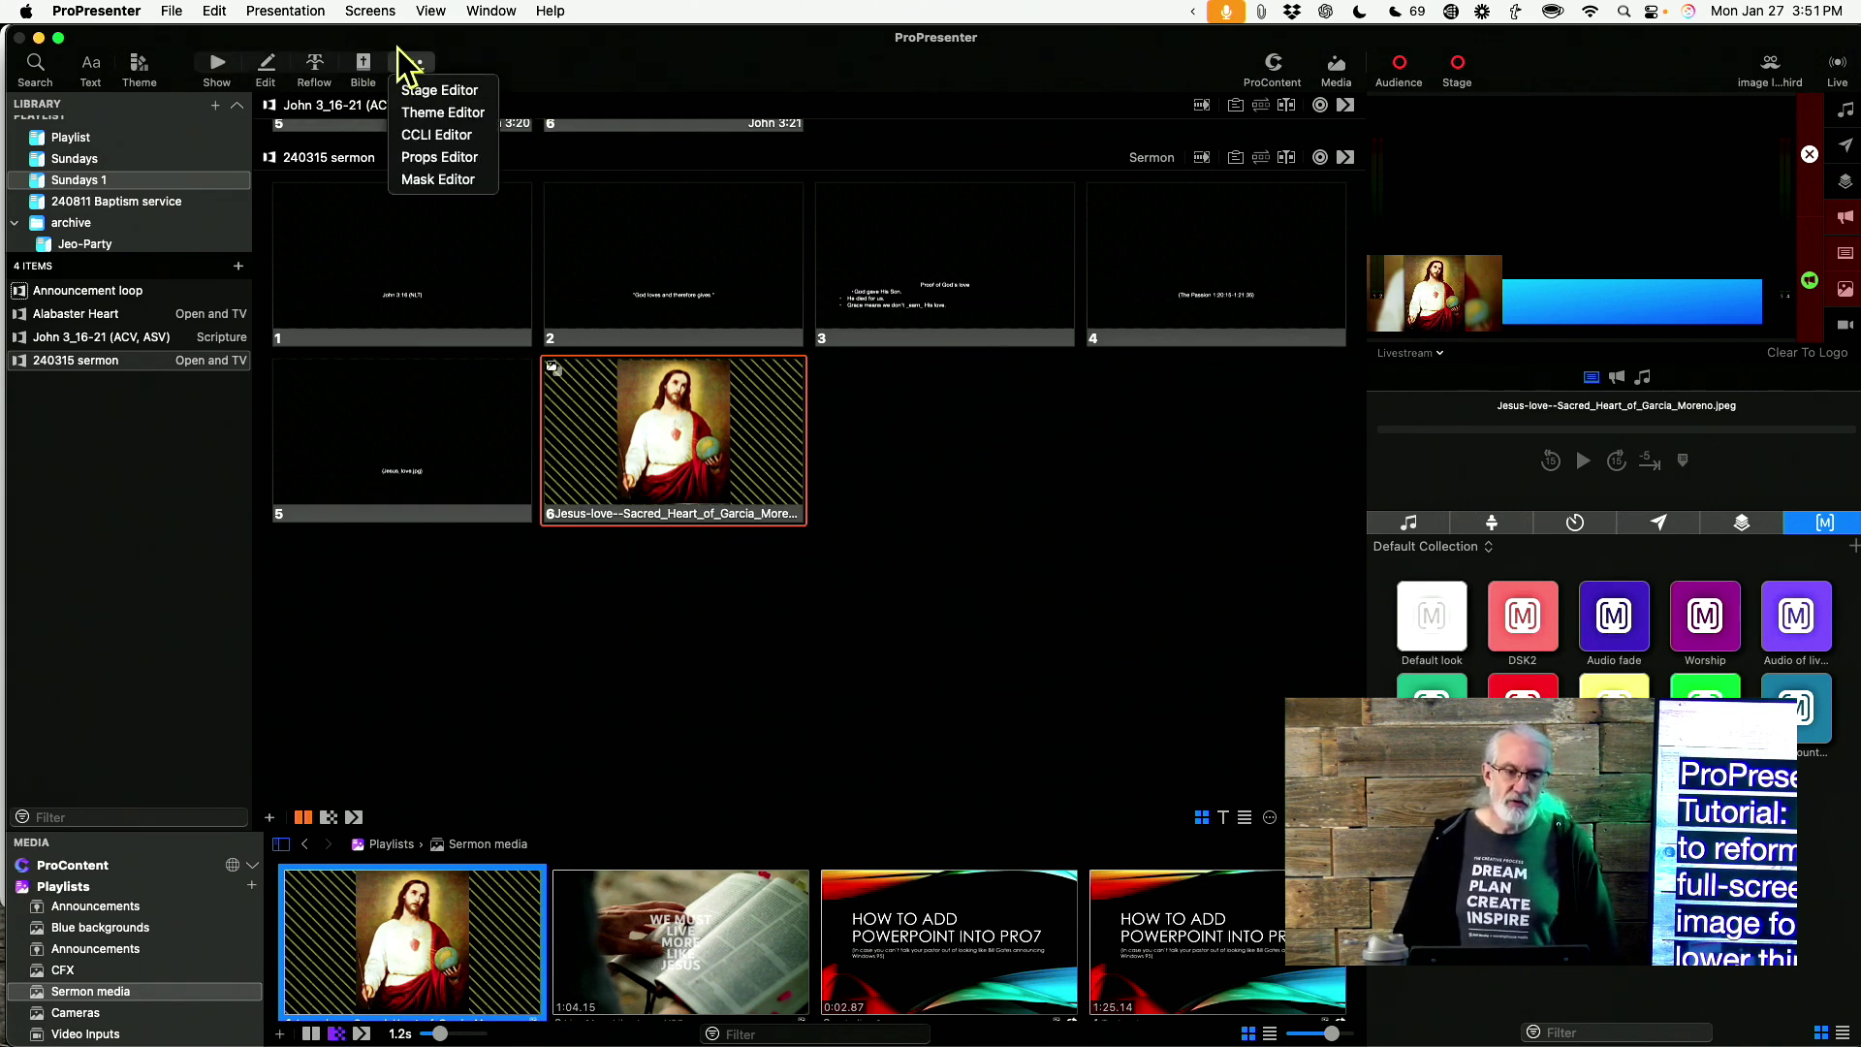
pyautogui.click(432, 113)
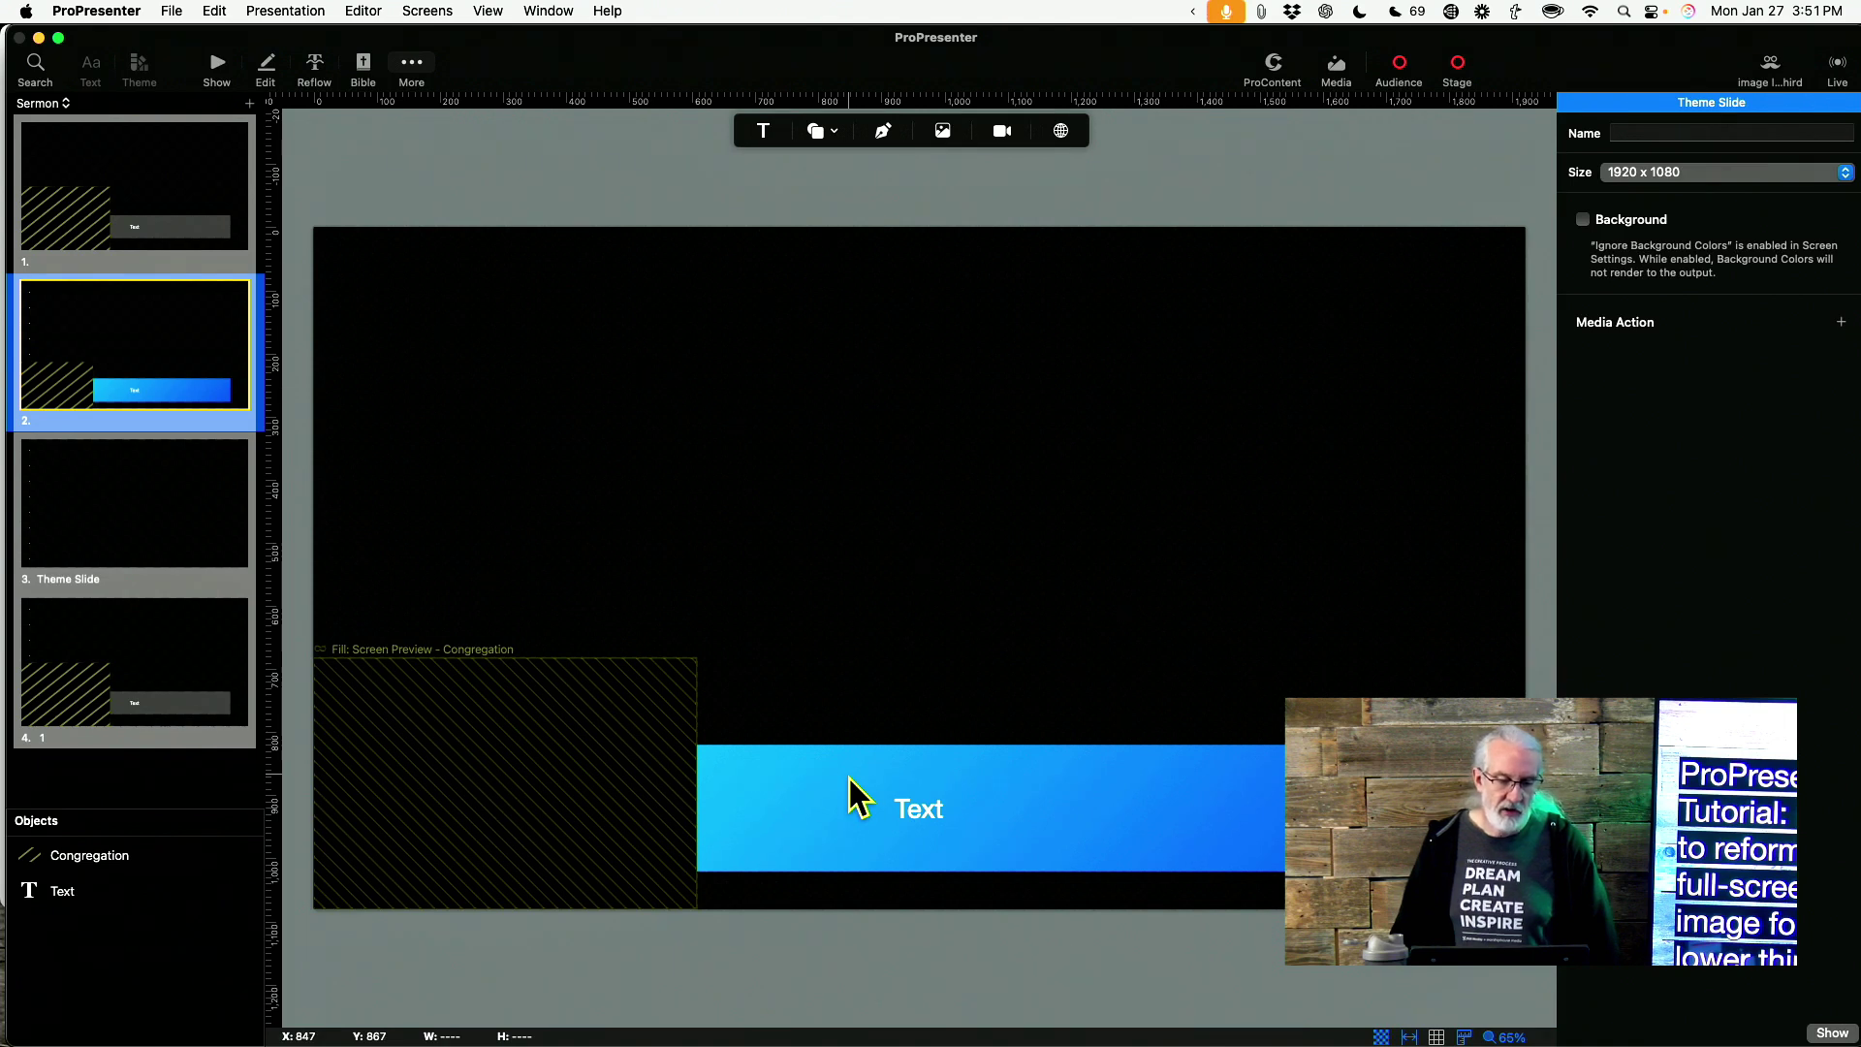
pyautogui.click(54, 889)
pyautogui.press('BackSpace')
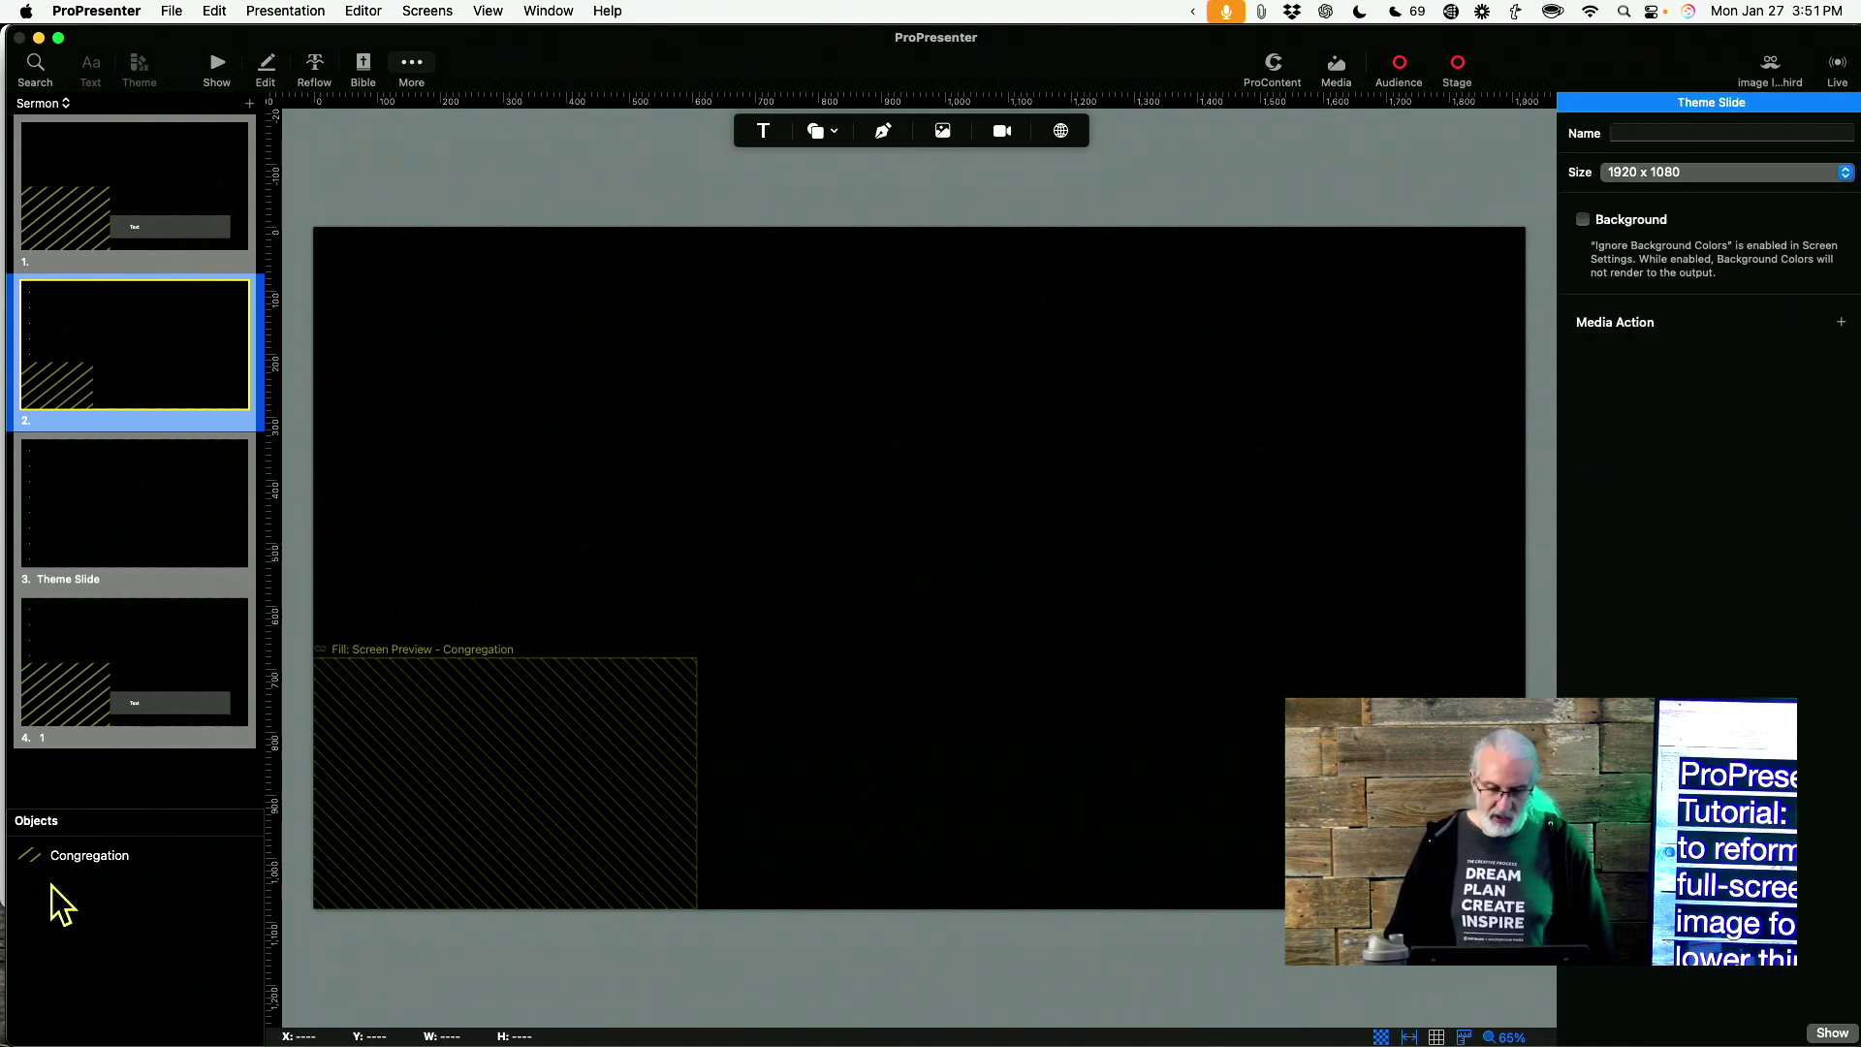
pyautogui.click(217, 66)
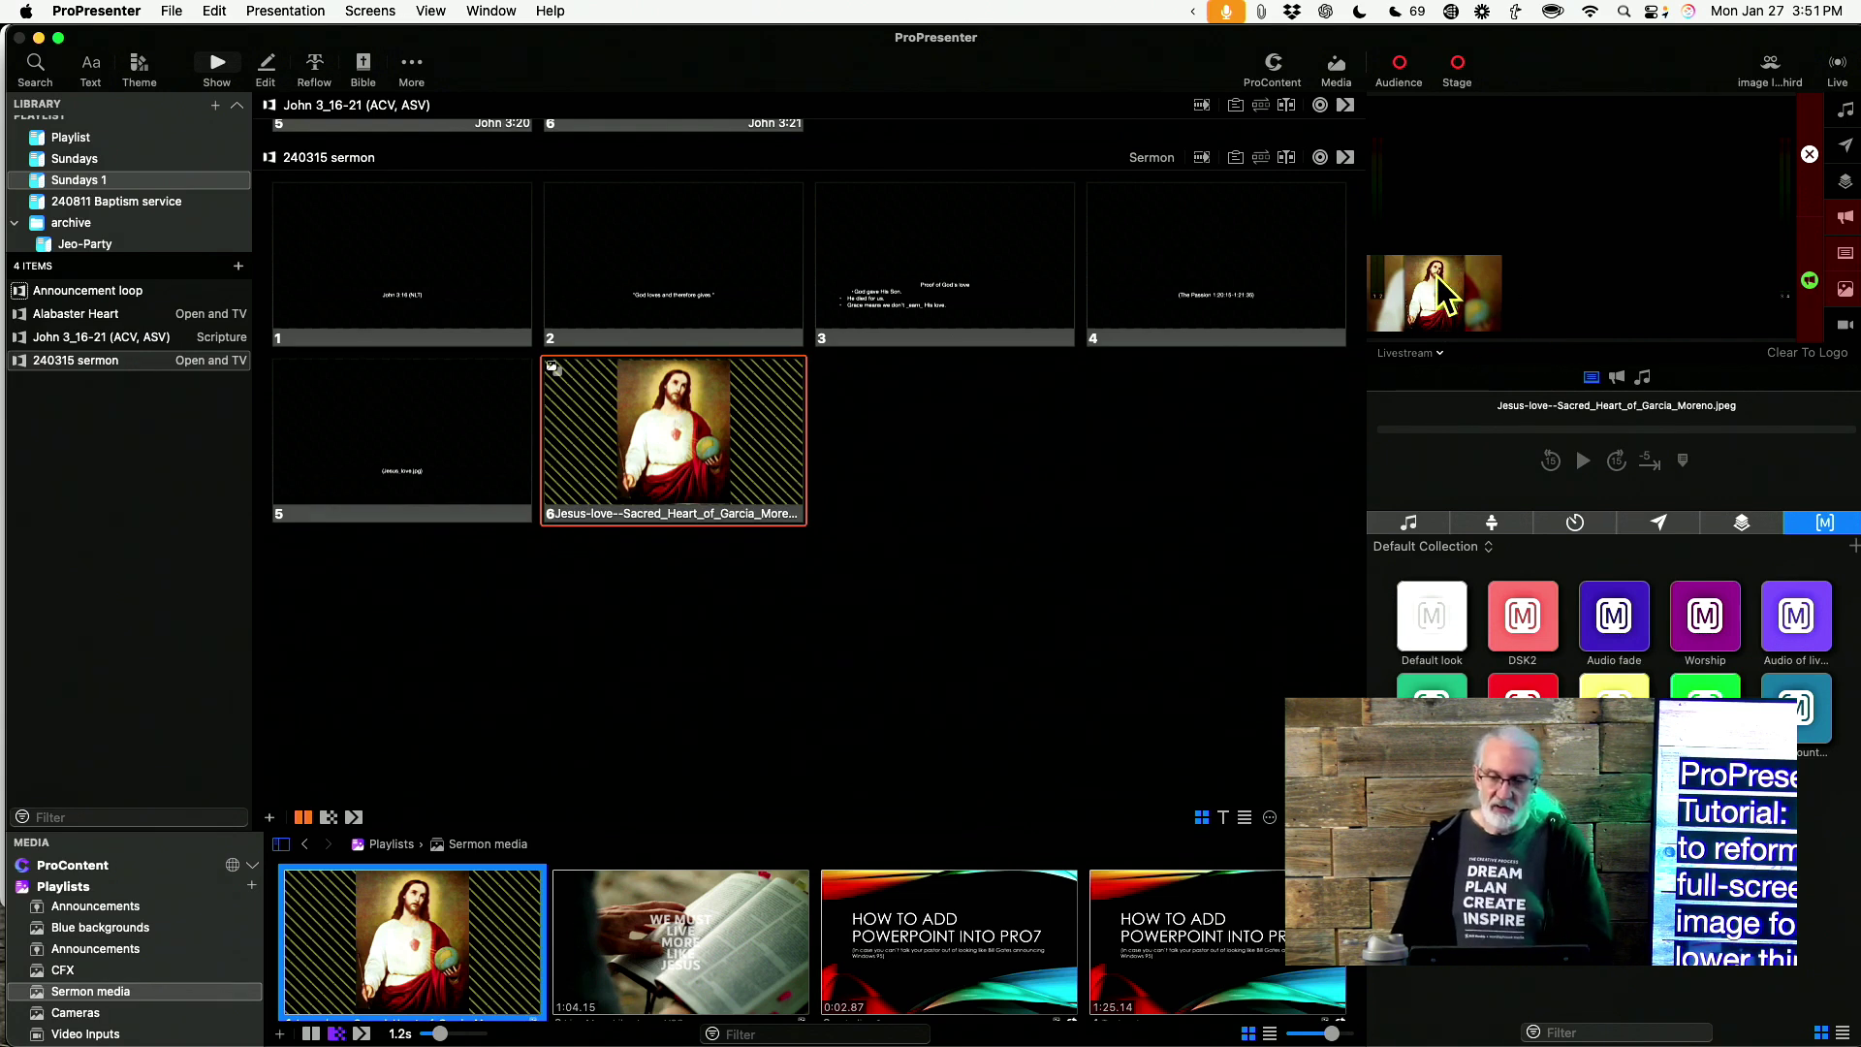
# Add a new slide after slide 2 in the Sermon theme
pyautogui.click(405, 66)
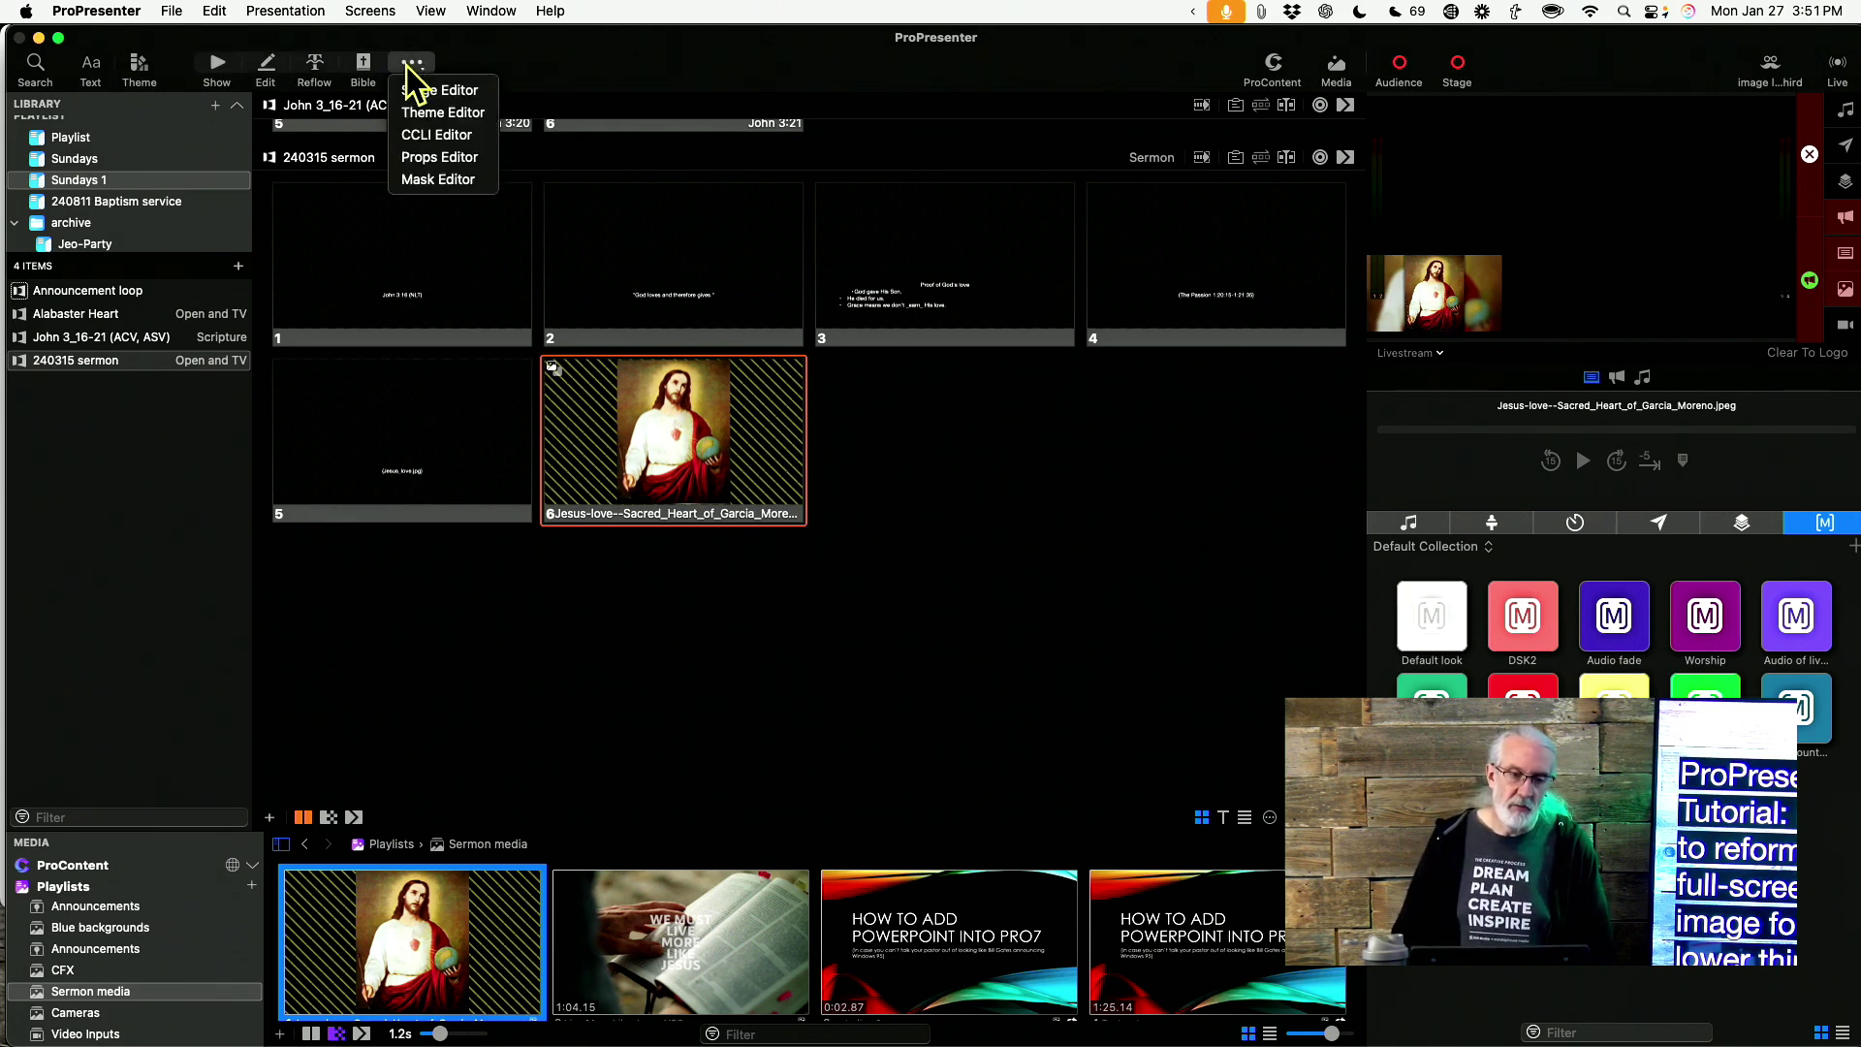
pyautogui.click(442, 113)
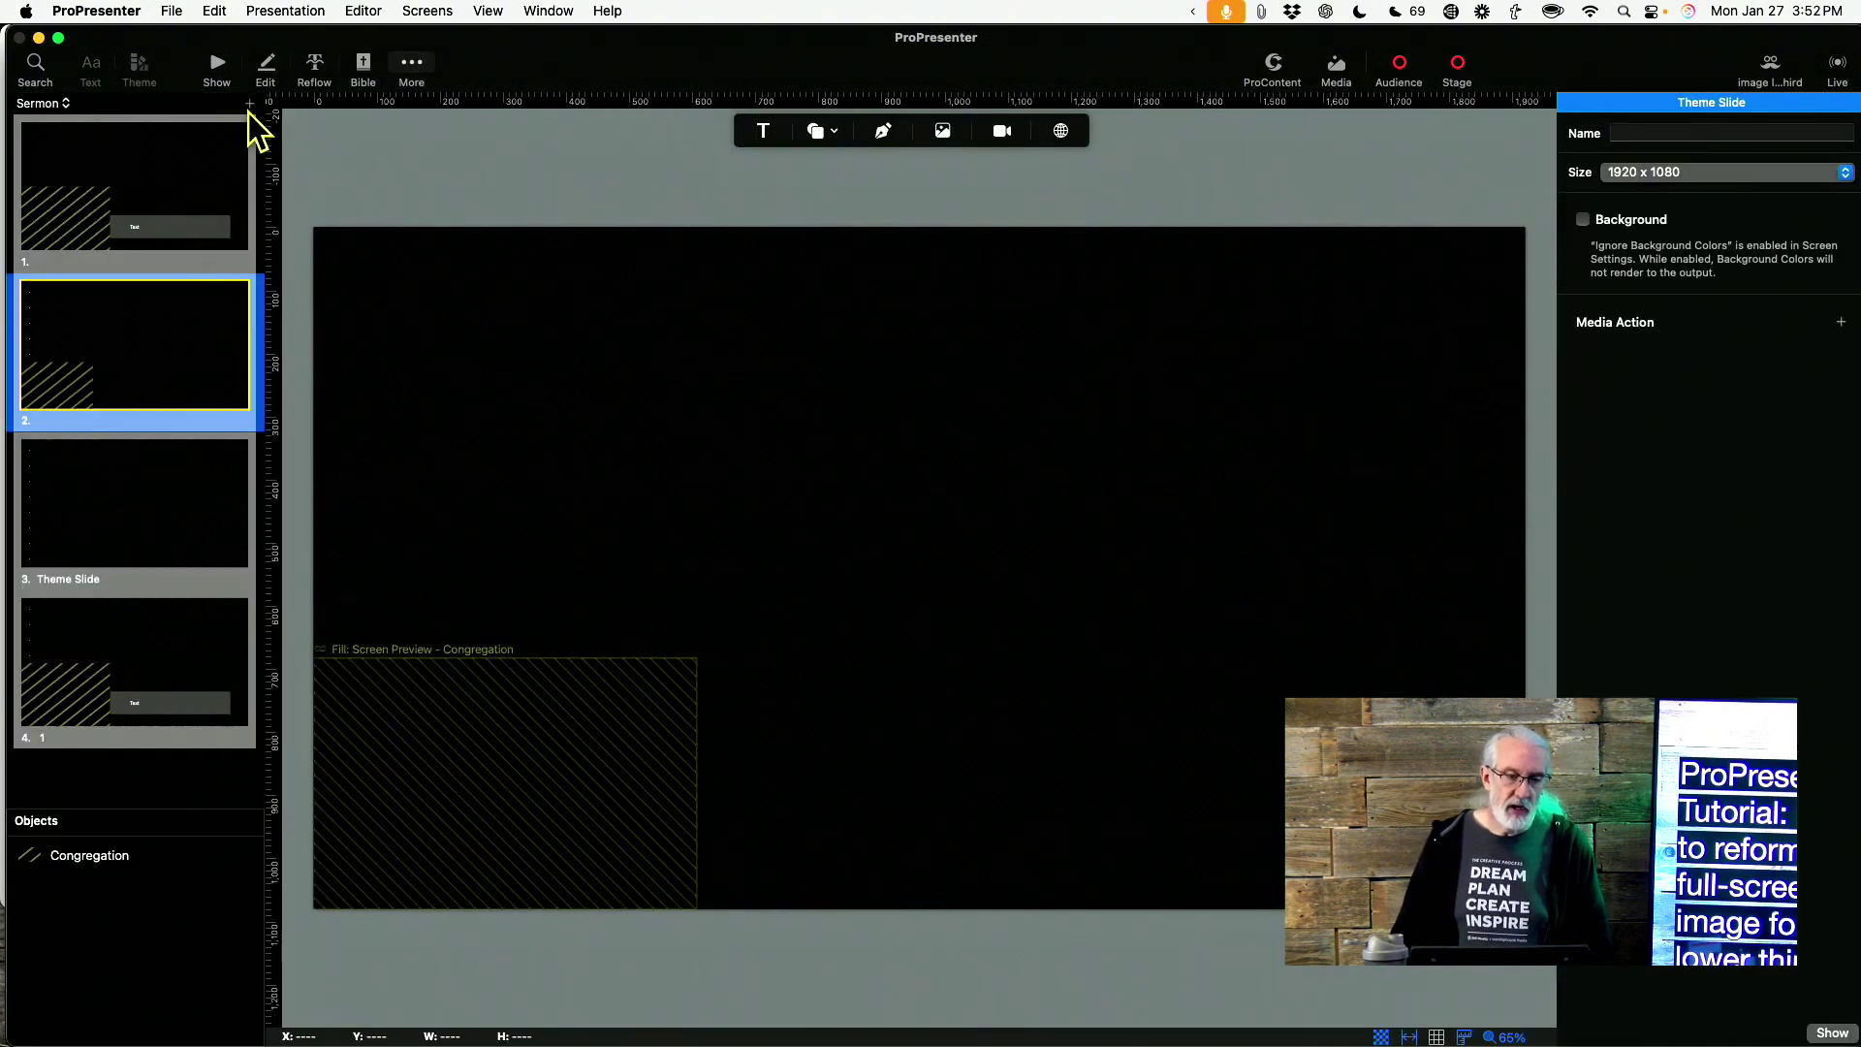
pyautogui.click(250, 105)
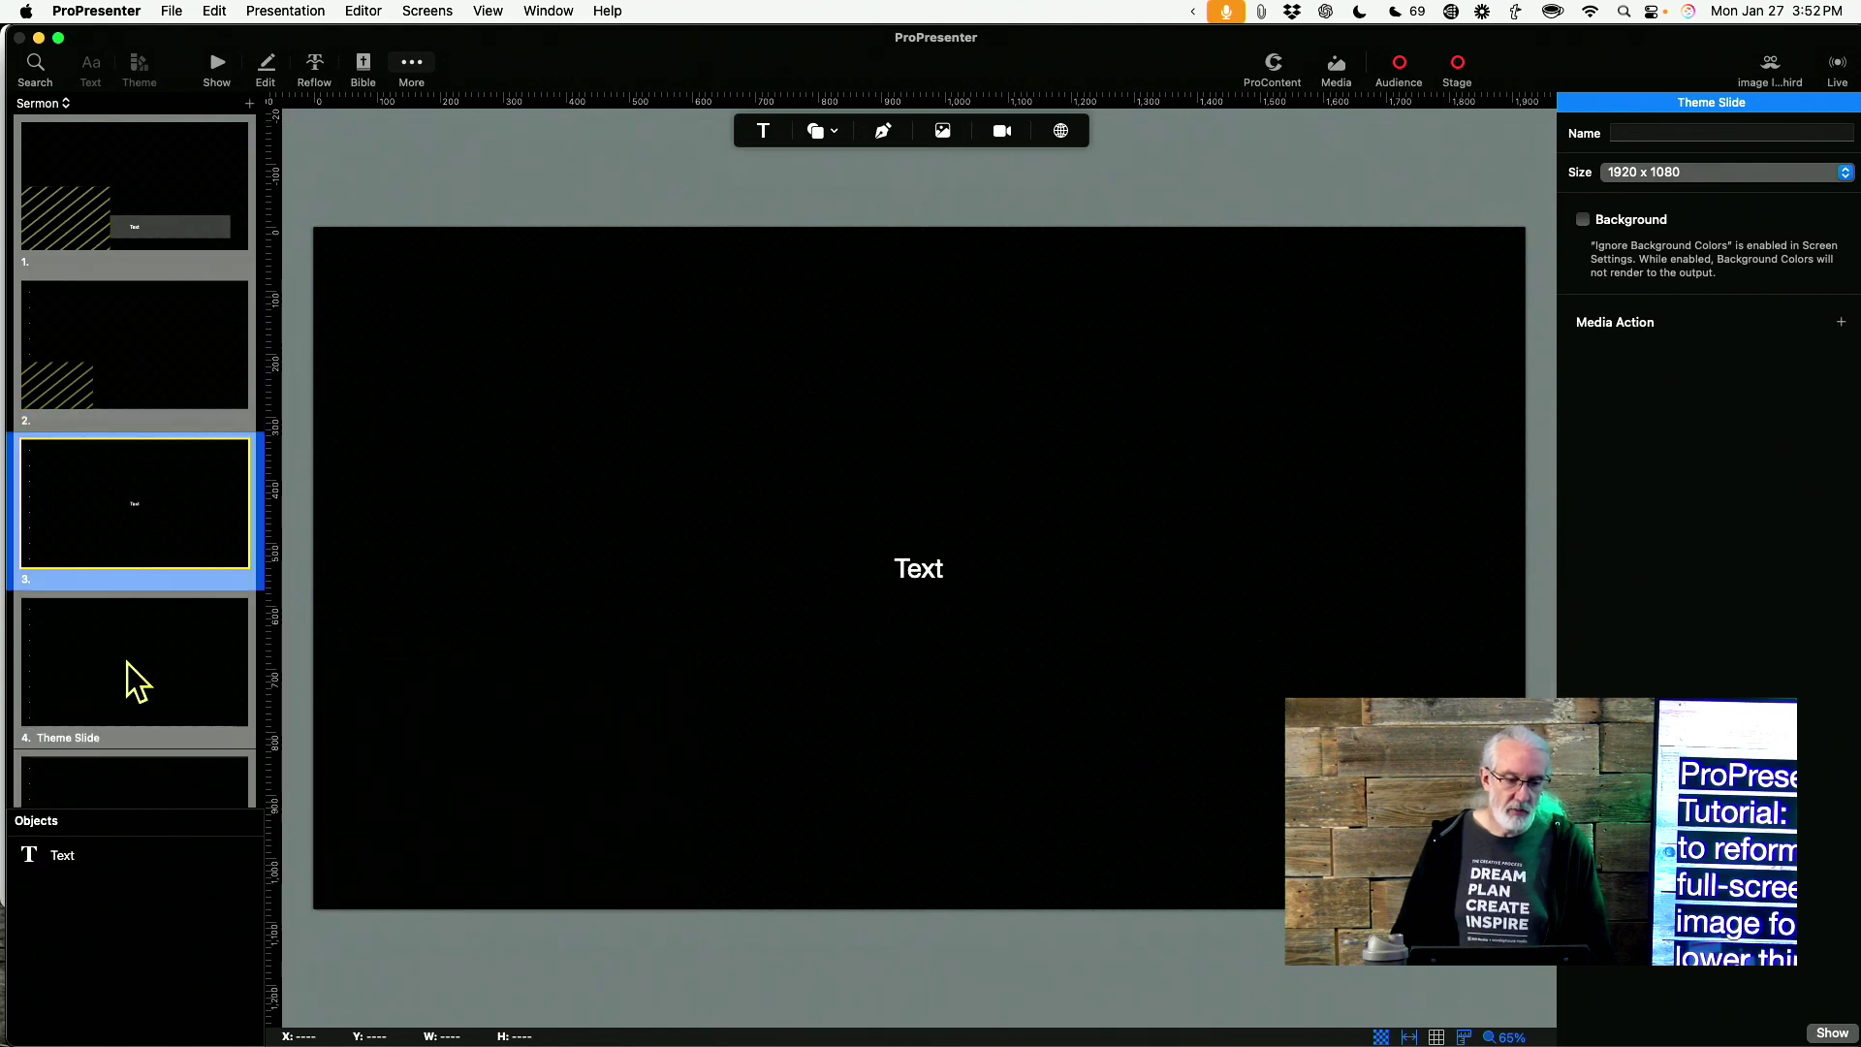
pyautogui.scroll(-2, 130, 690)
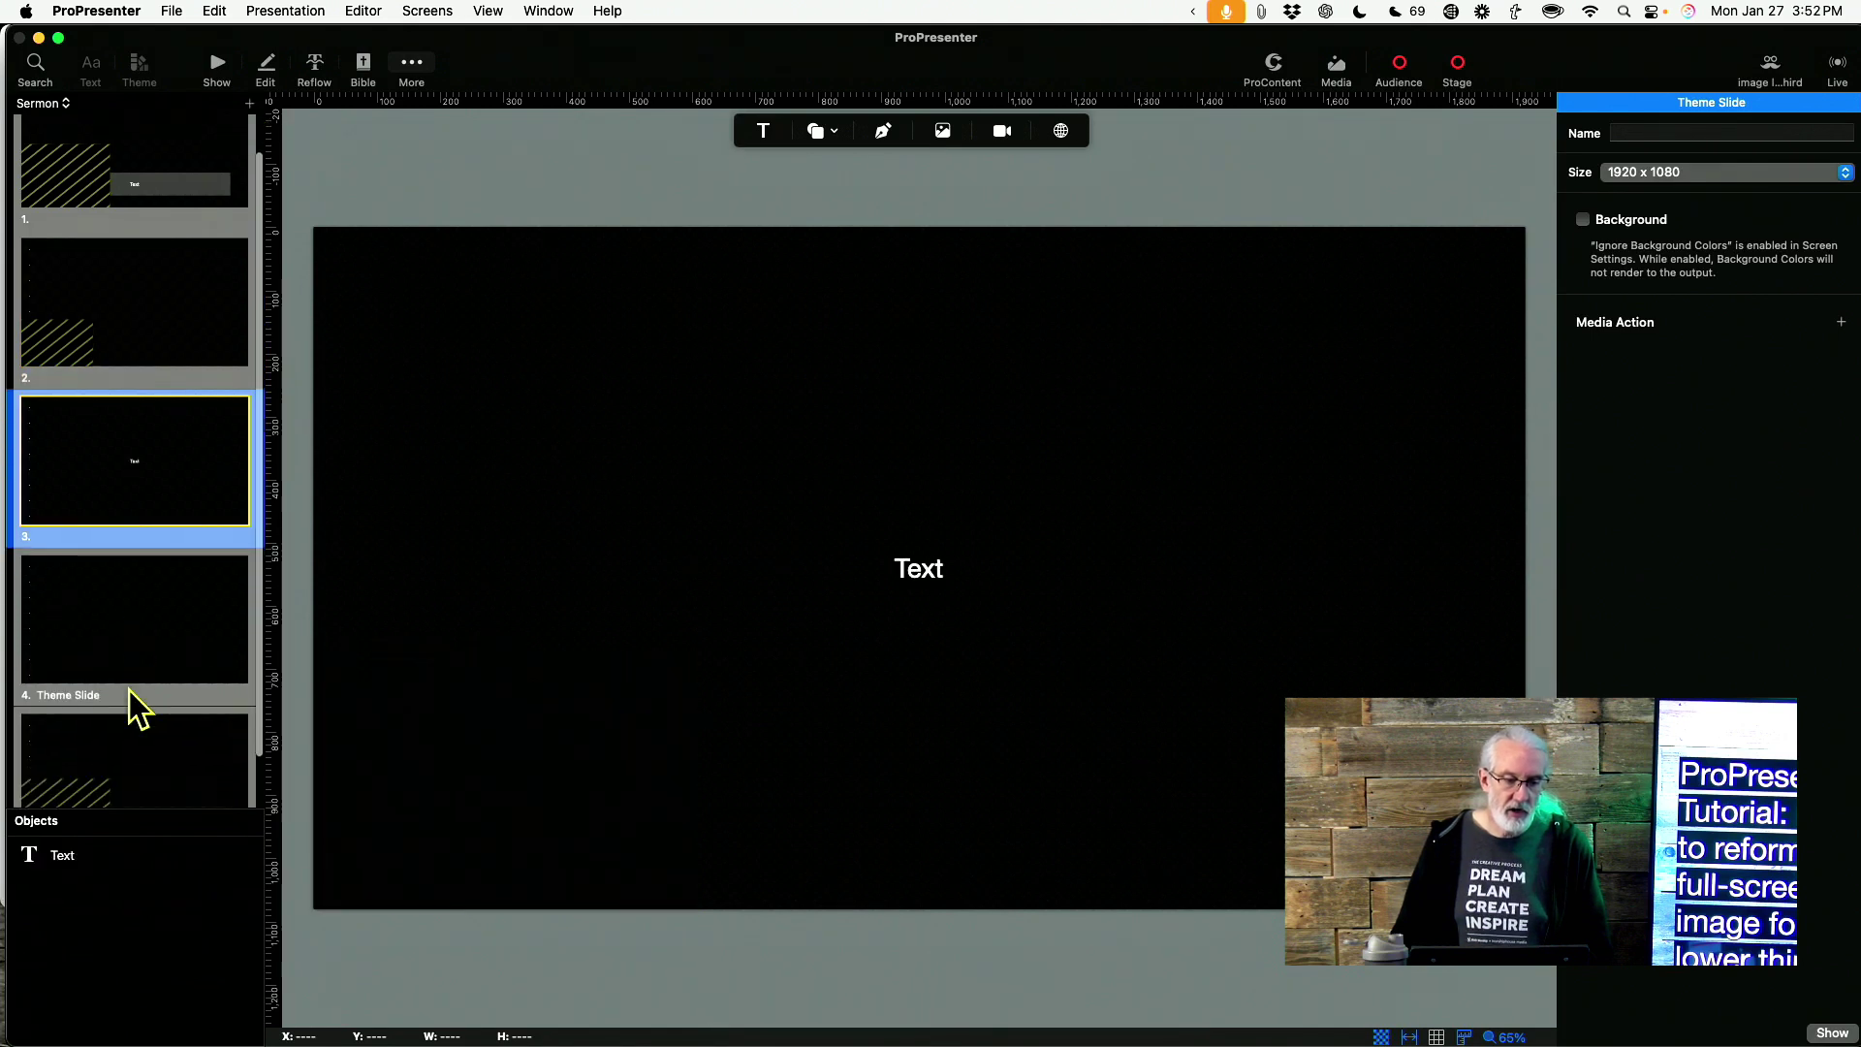
# Resize the new slide's text box to cover the left side, 775 × 1080 at 0, 0
pyautogui.click(895, 573)
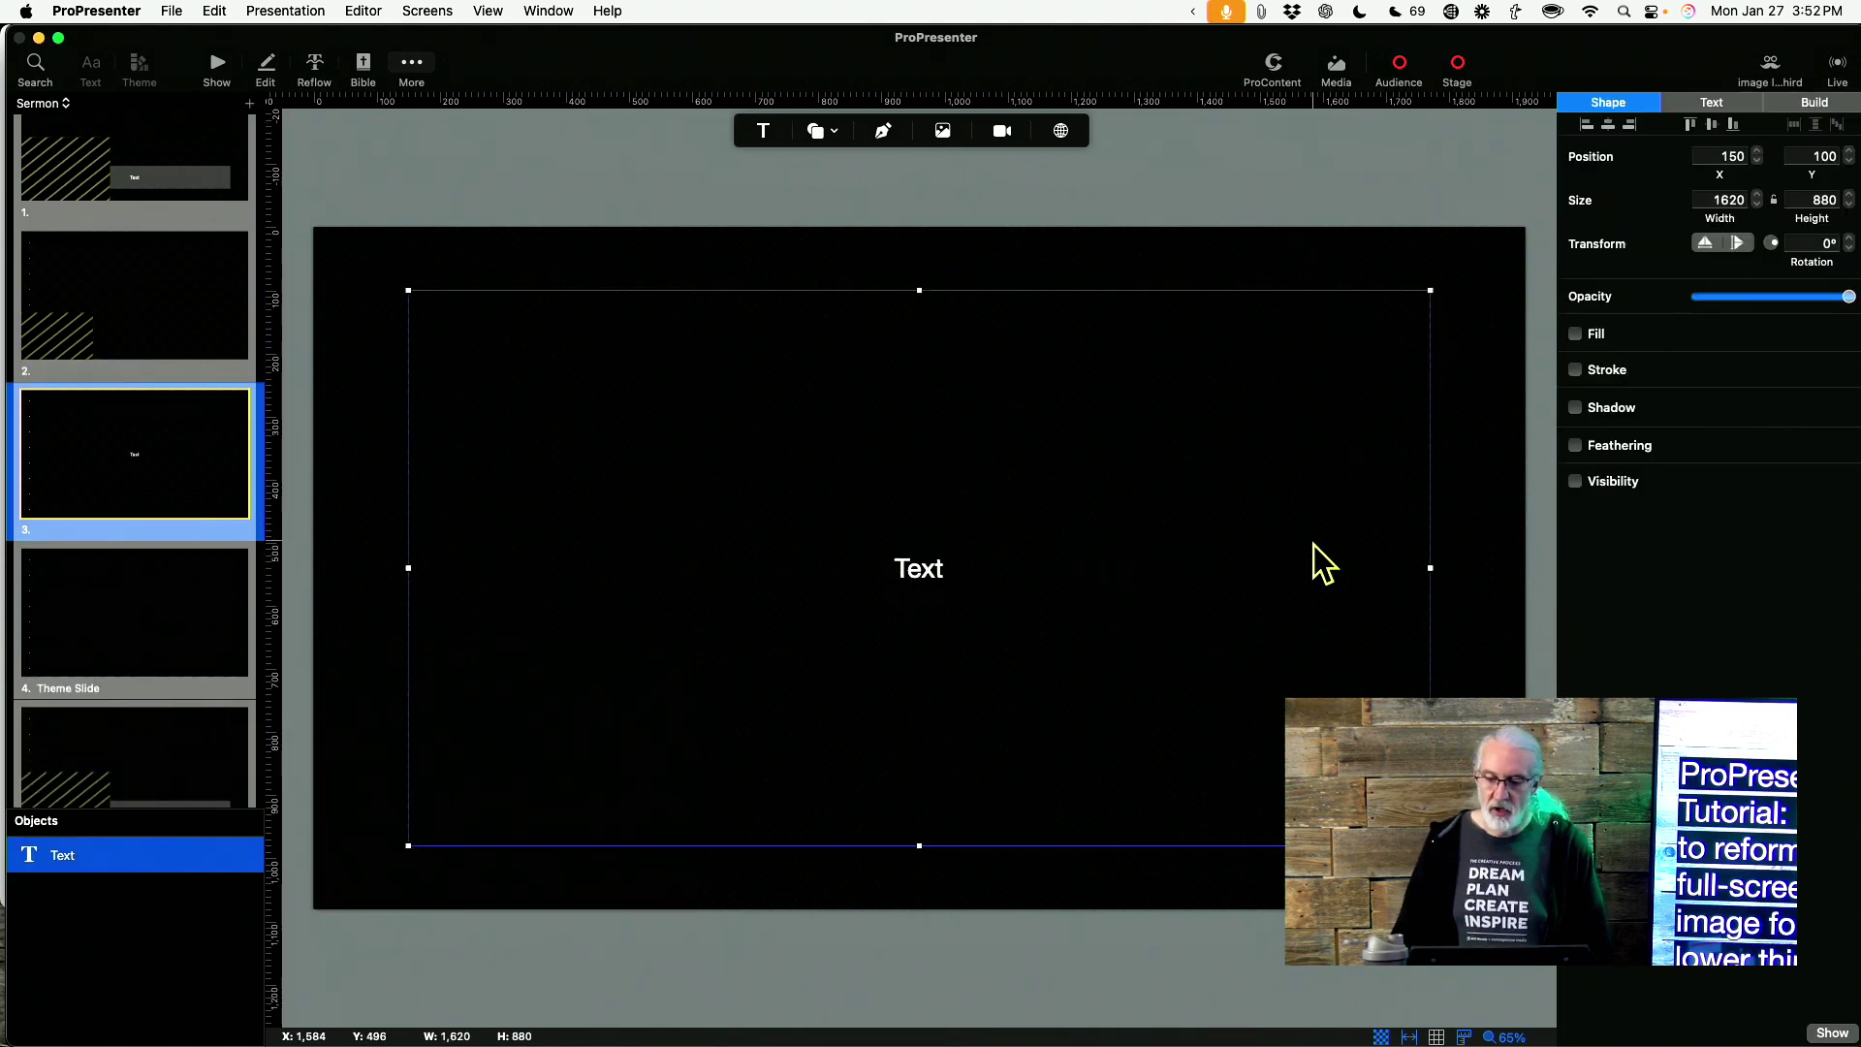
pyautogui.moveTo(1431, 568); pyautogui.dragTo(799, 569)
pyautogui.moveTo(679, 565); pyautogui.dragTo(590, 570)
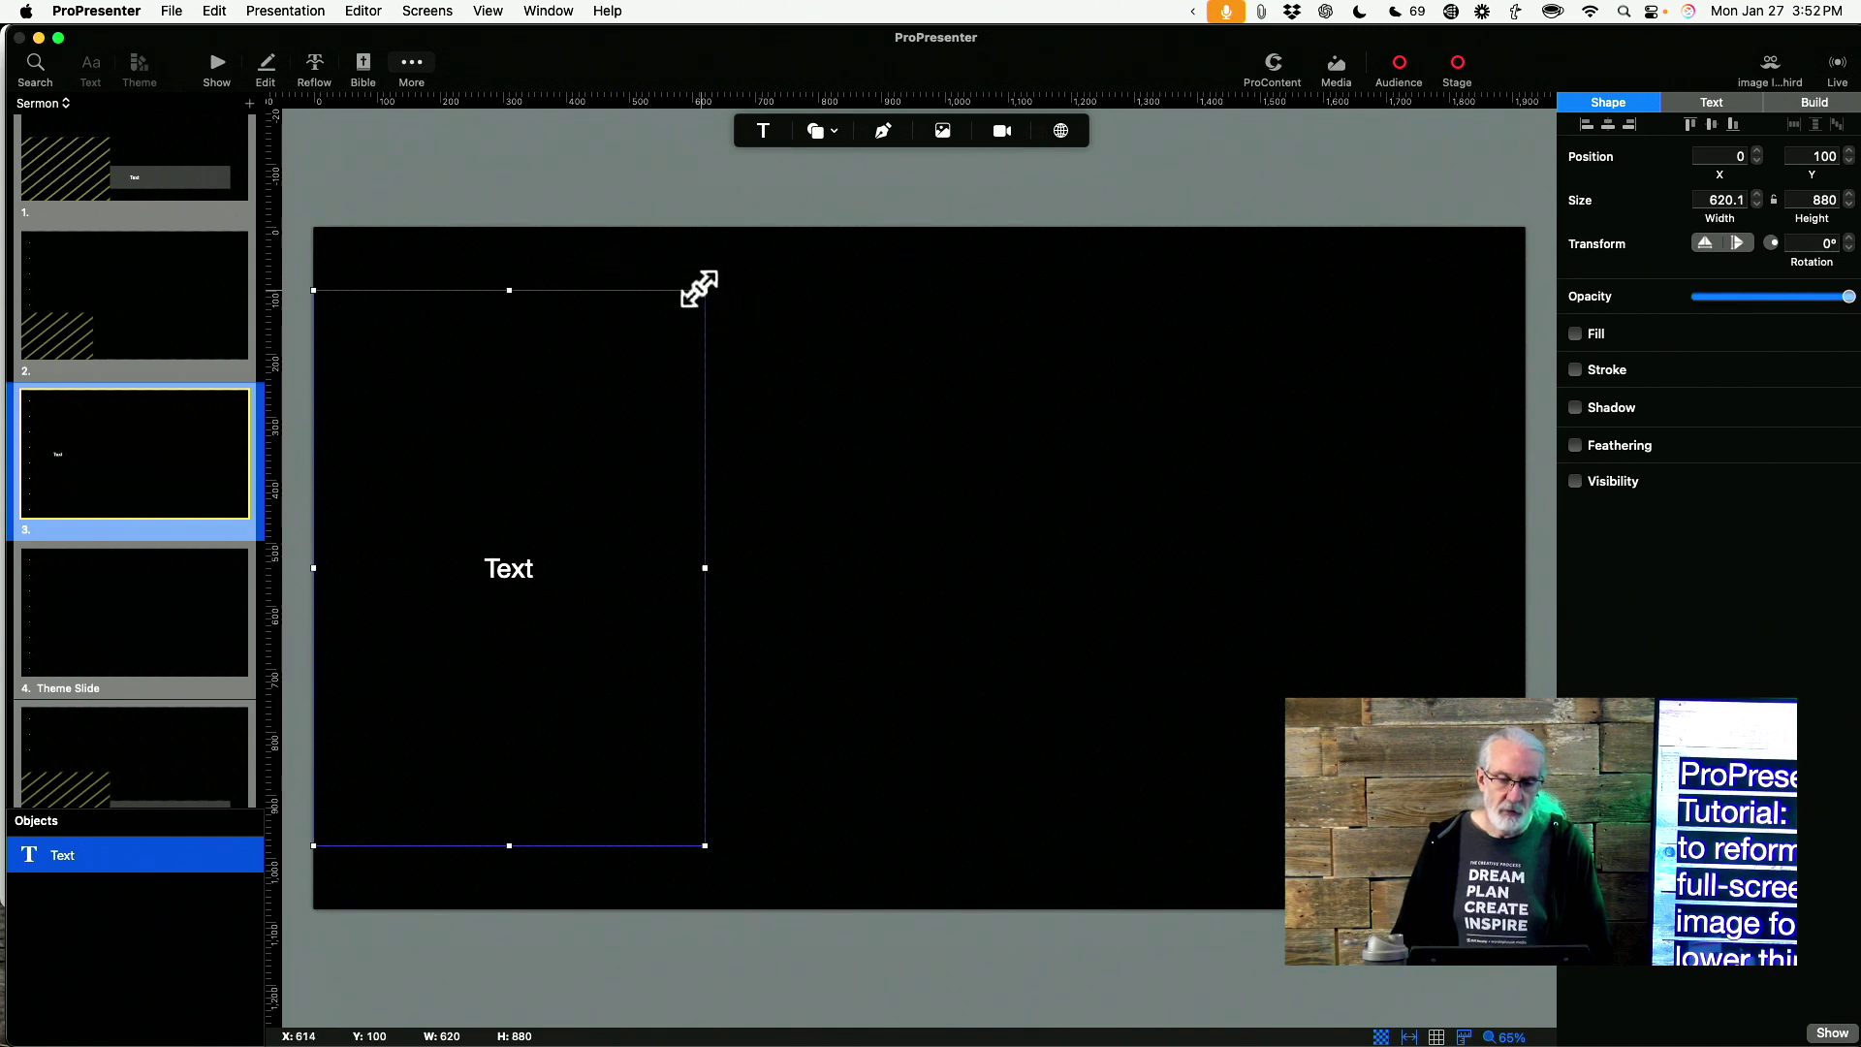
pyautogui.moveTo(705, 290); pyautogui.dragTo(780, 231)
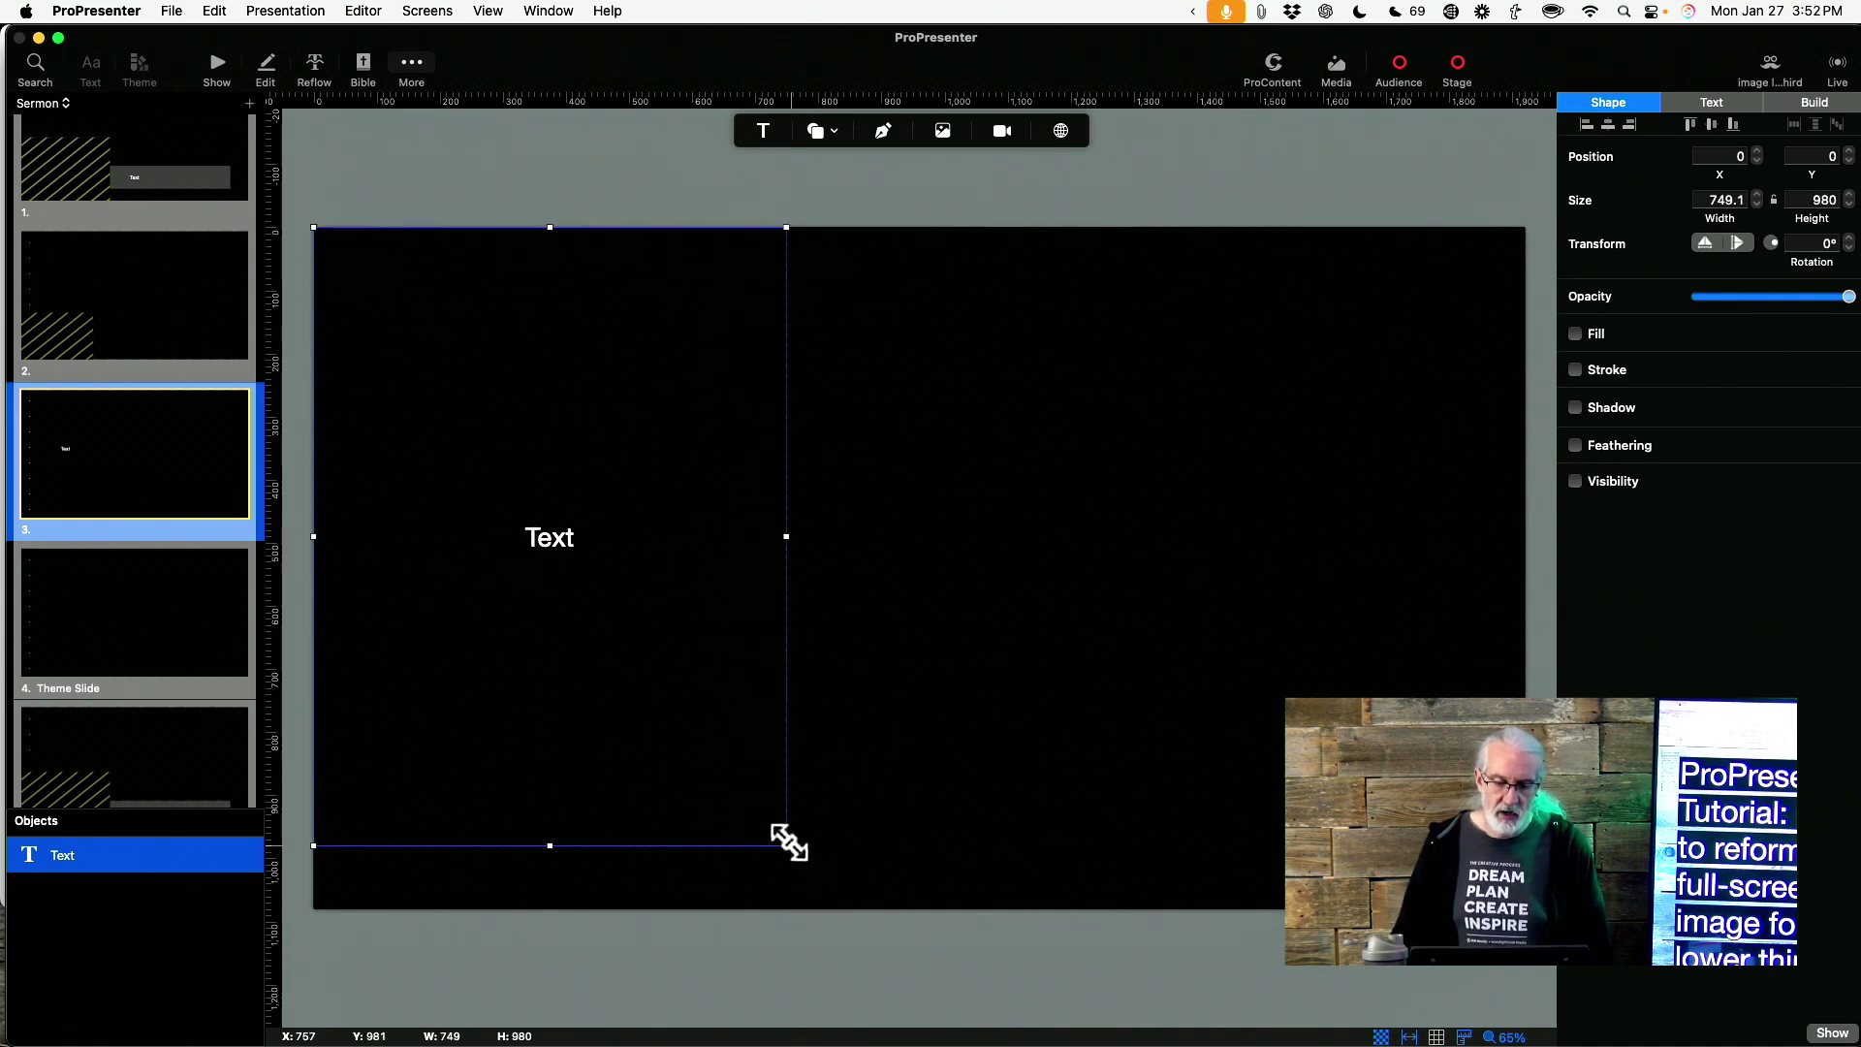
pyautogui.moveTo(784, 844); pyautogui.dragTo(800, 901)
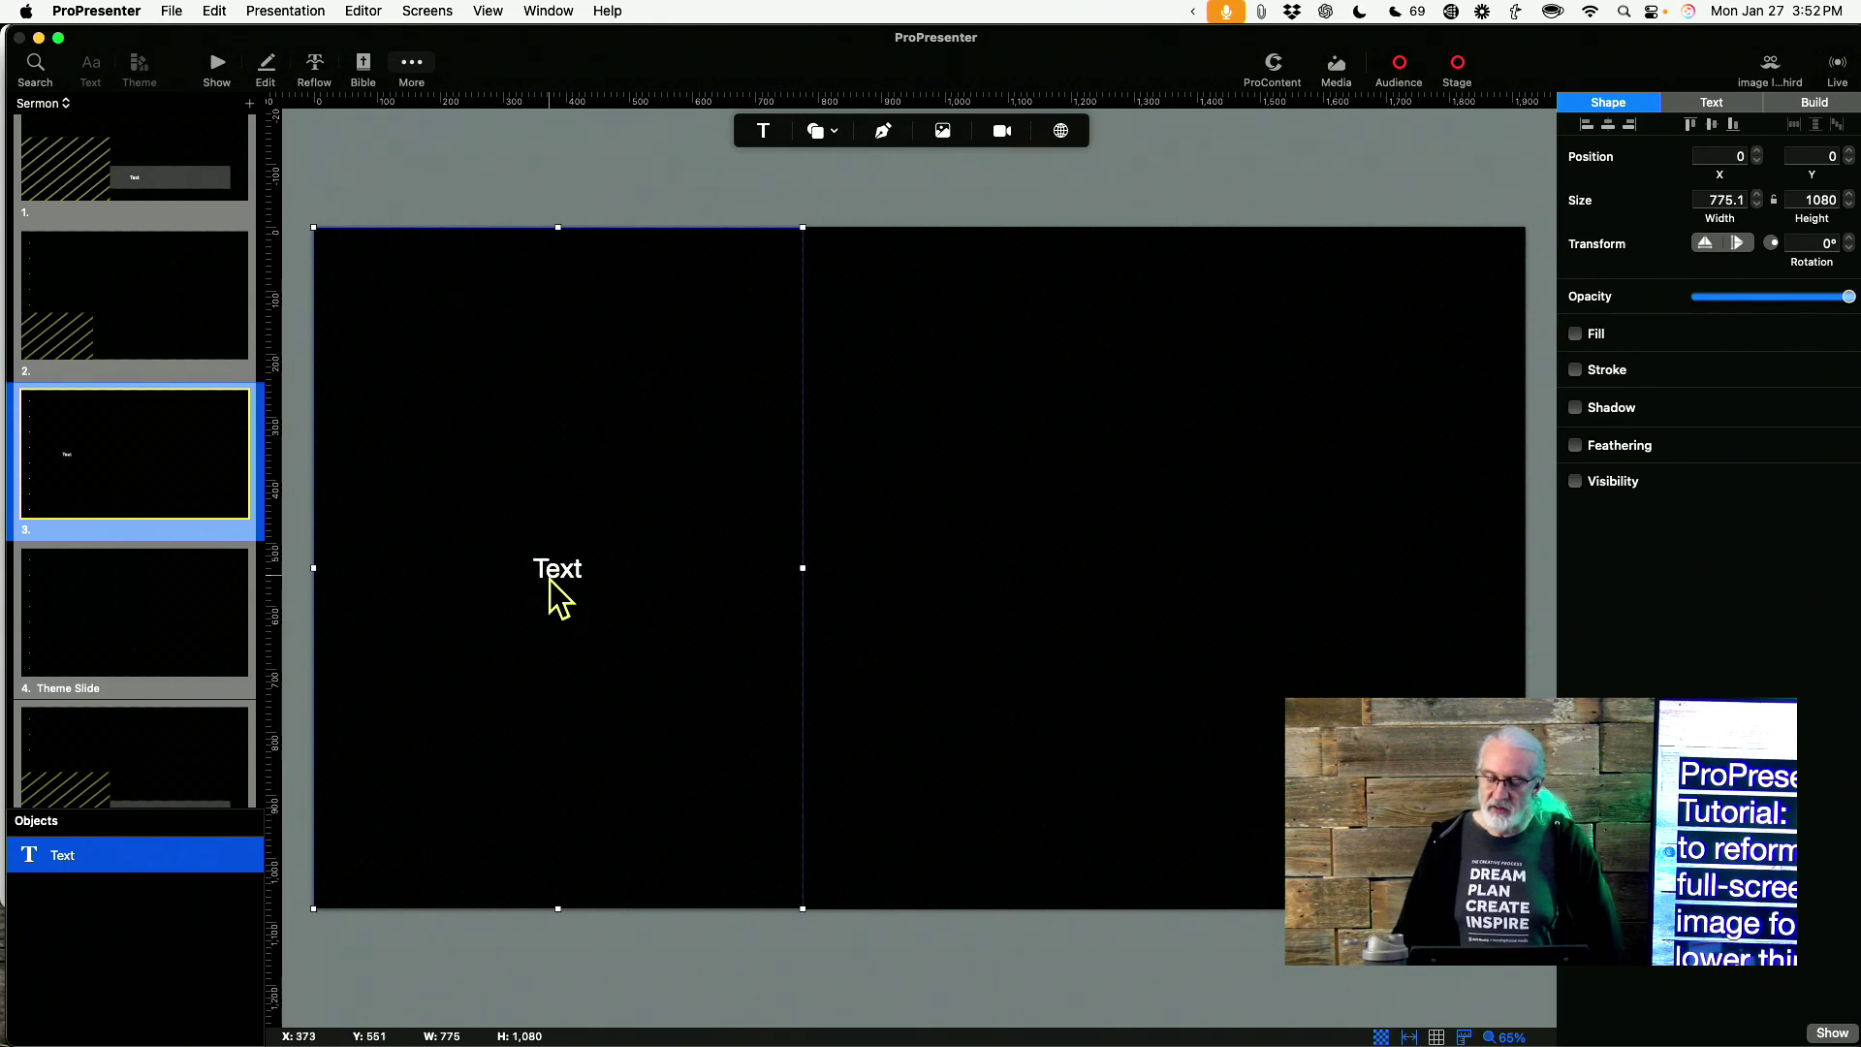
# Enable Fill on the slide 3 text box and set it to Screen Preview > Congregation
pyautogui.click(1576, 333)
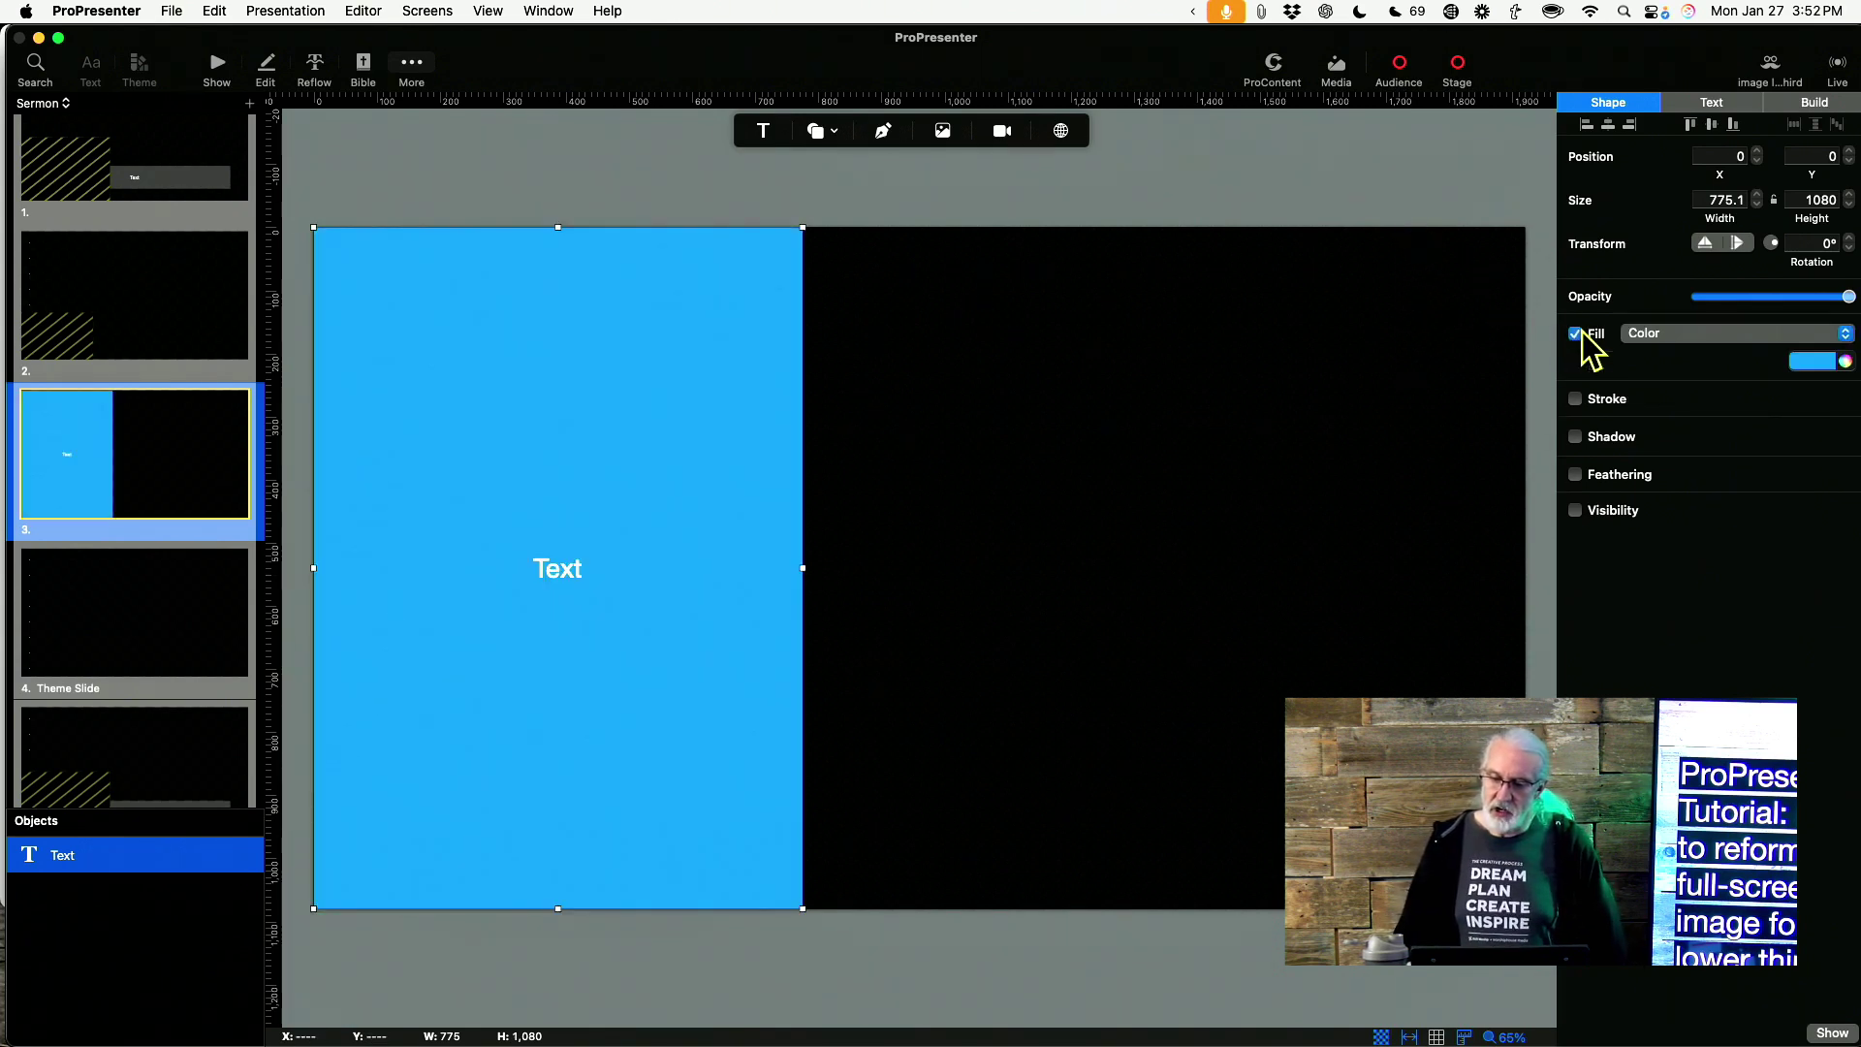
pyautogui.click(1801, 335)
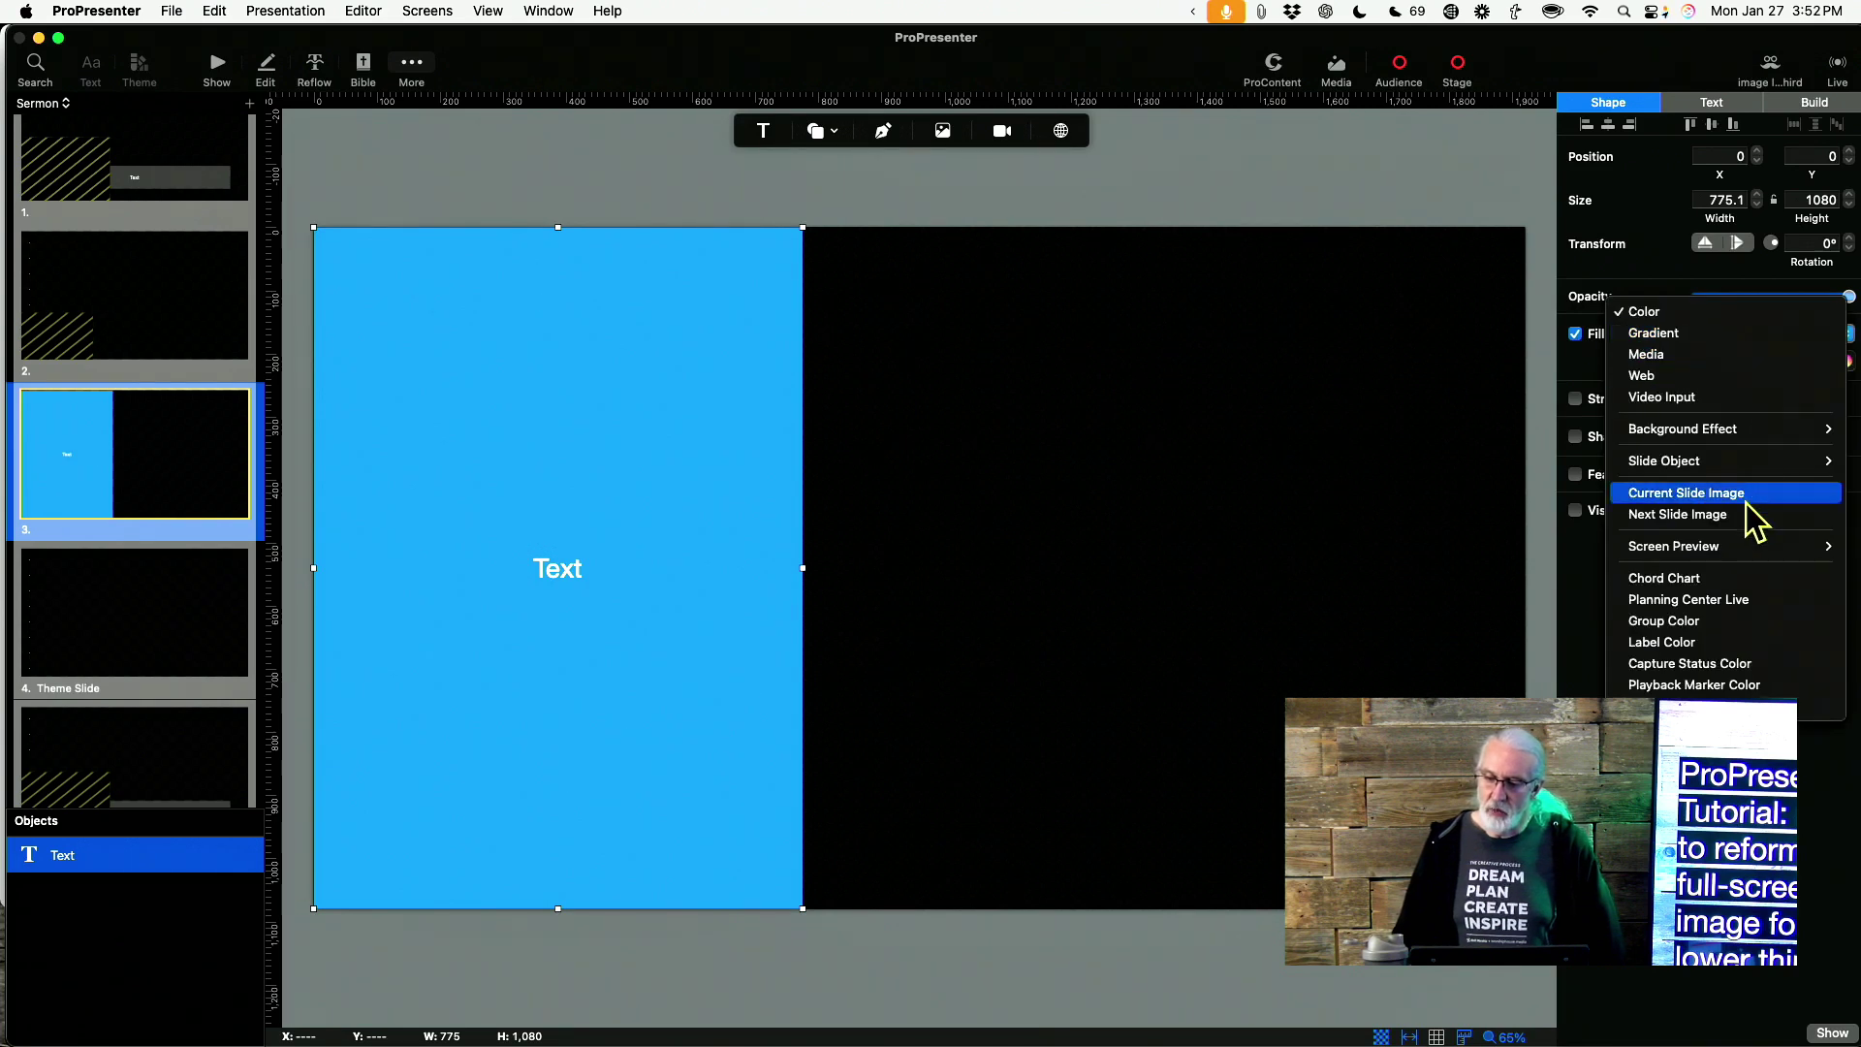
pyautogui.moveTo(1745, 546)
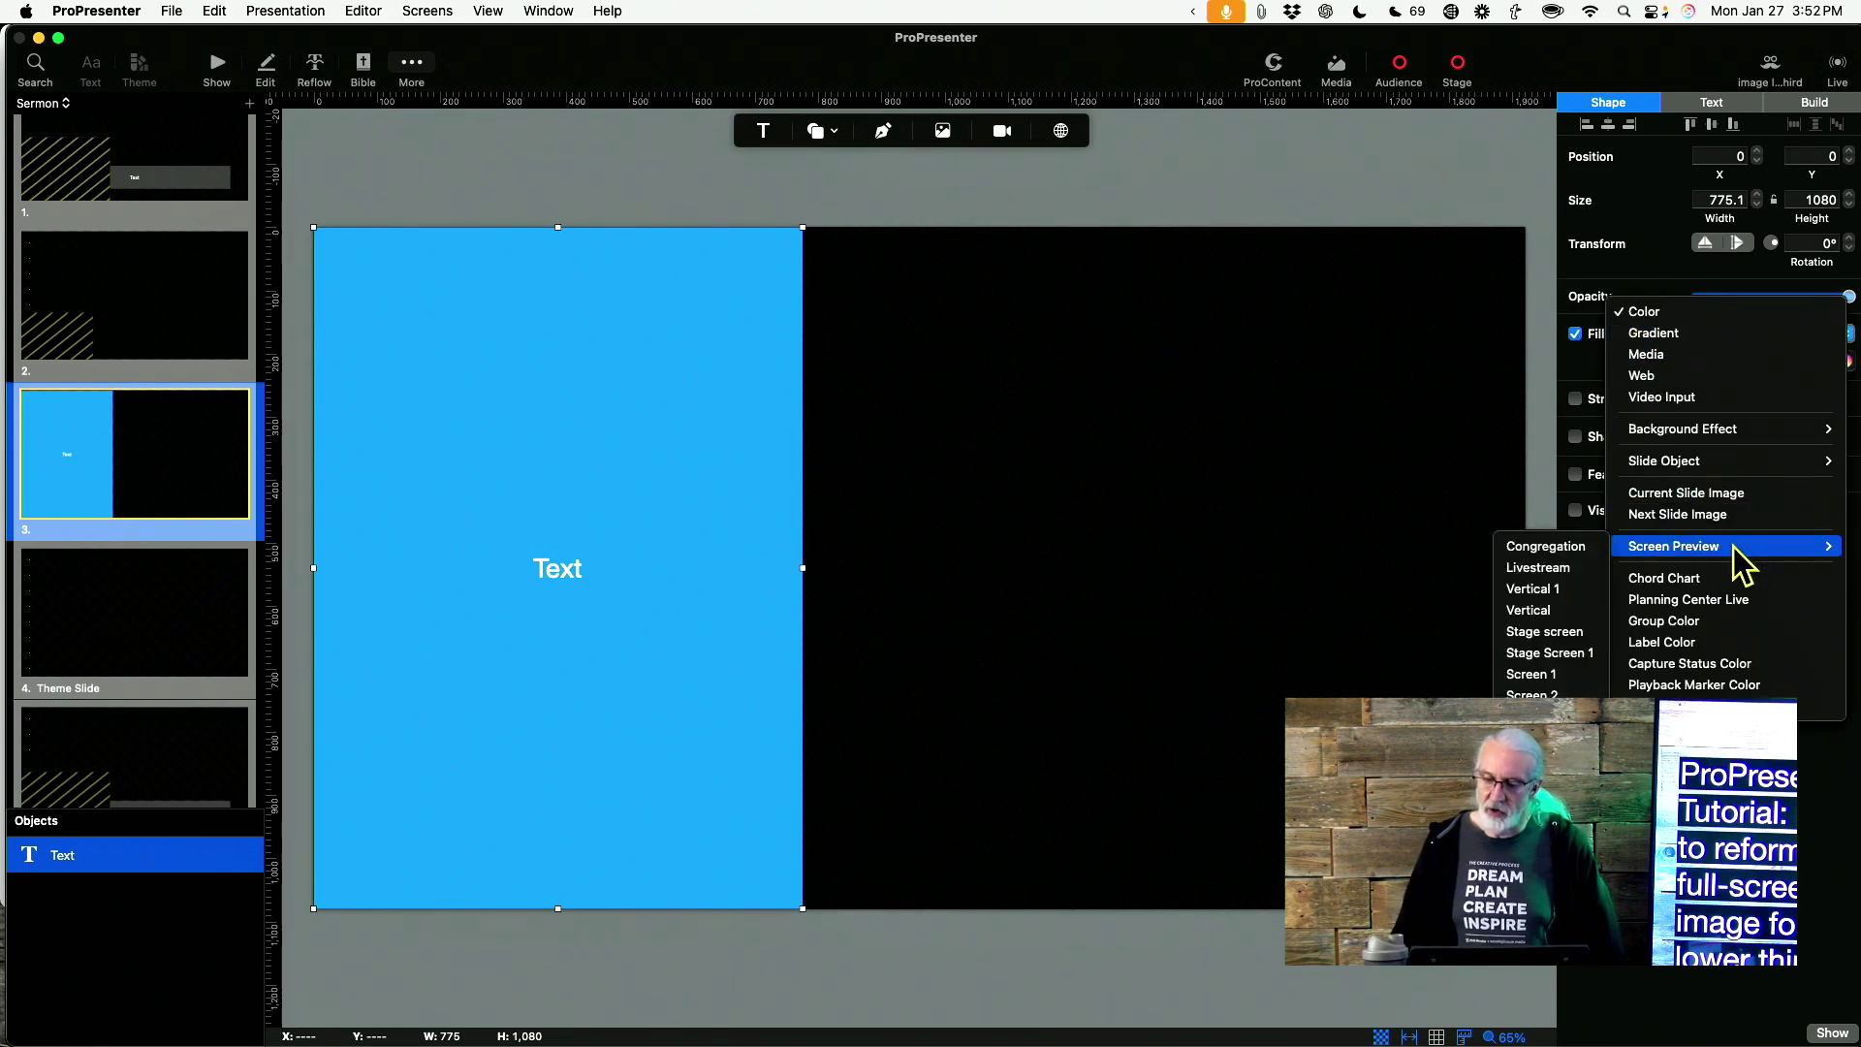
pyautogui.click(1556, 548)
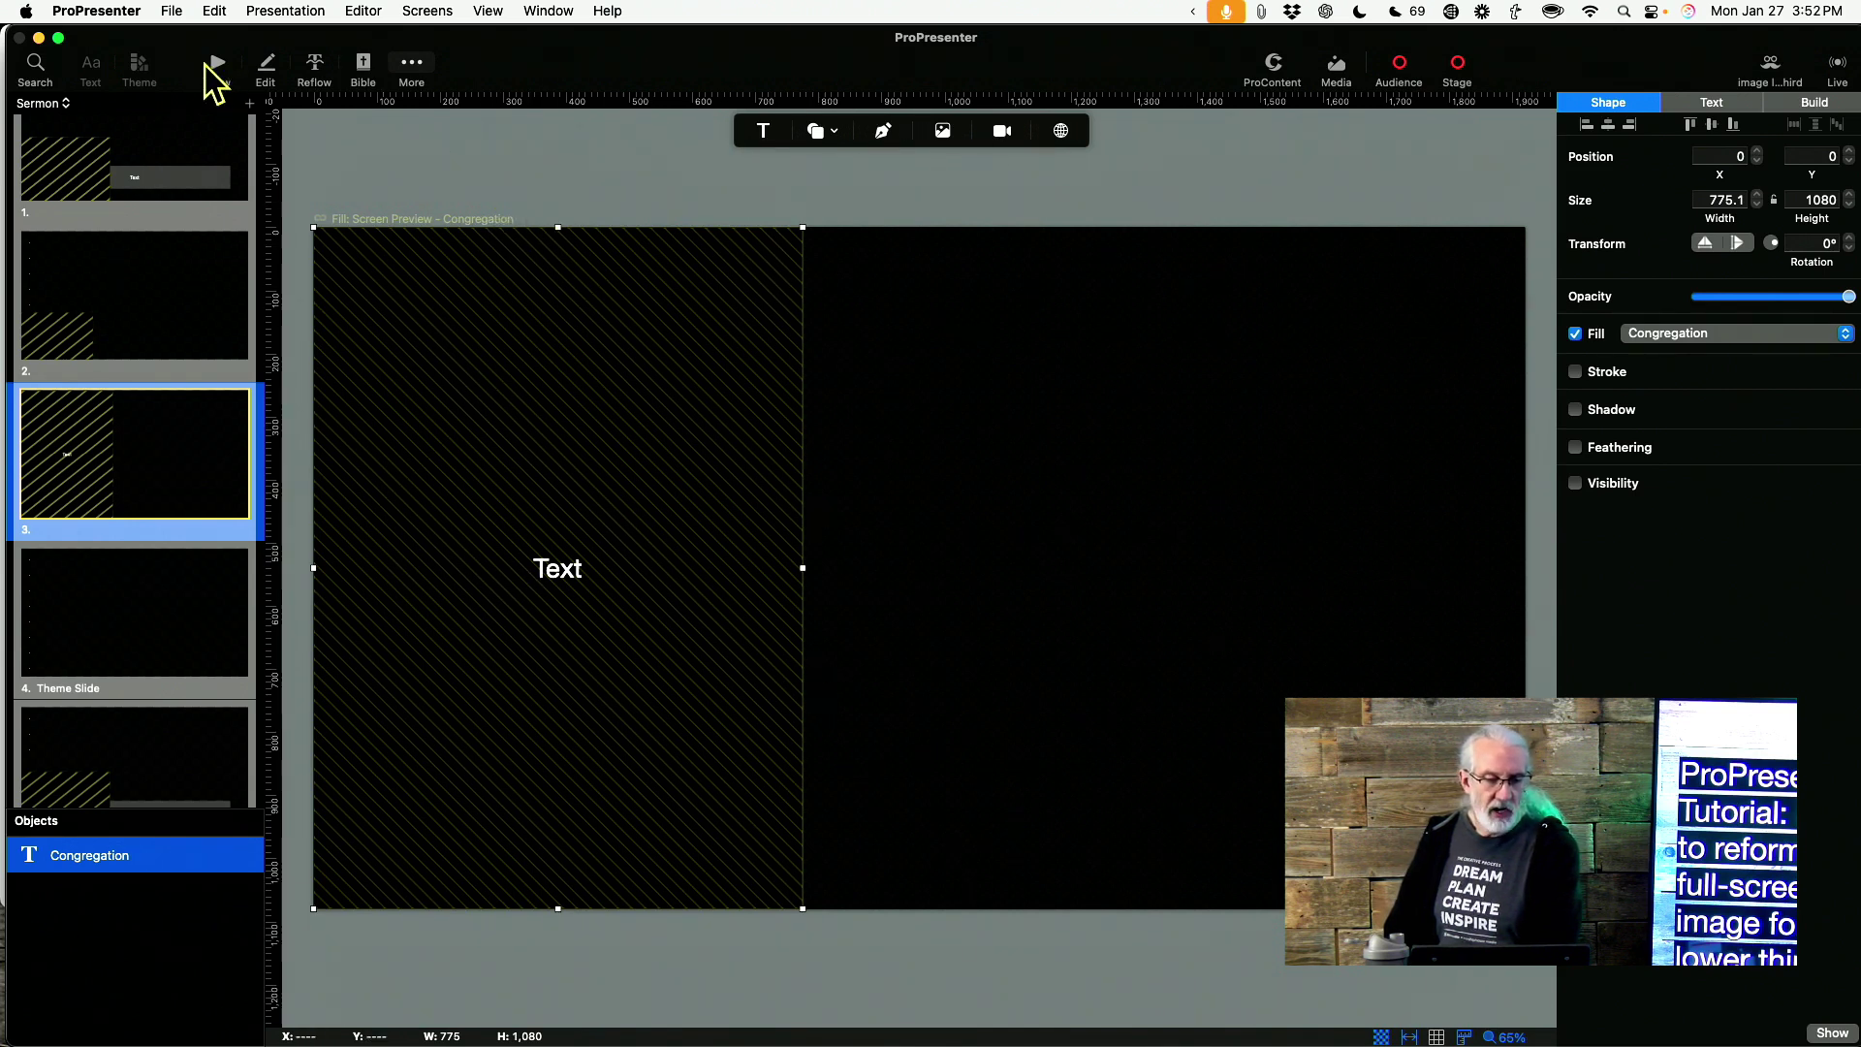
# Add a new look preset in the Looks editor
pyautogui.click(215, 64)
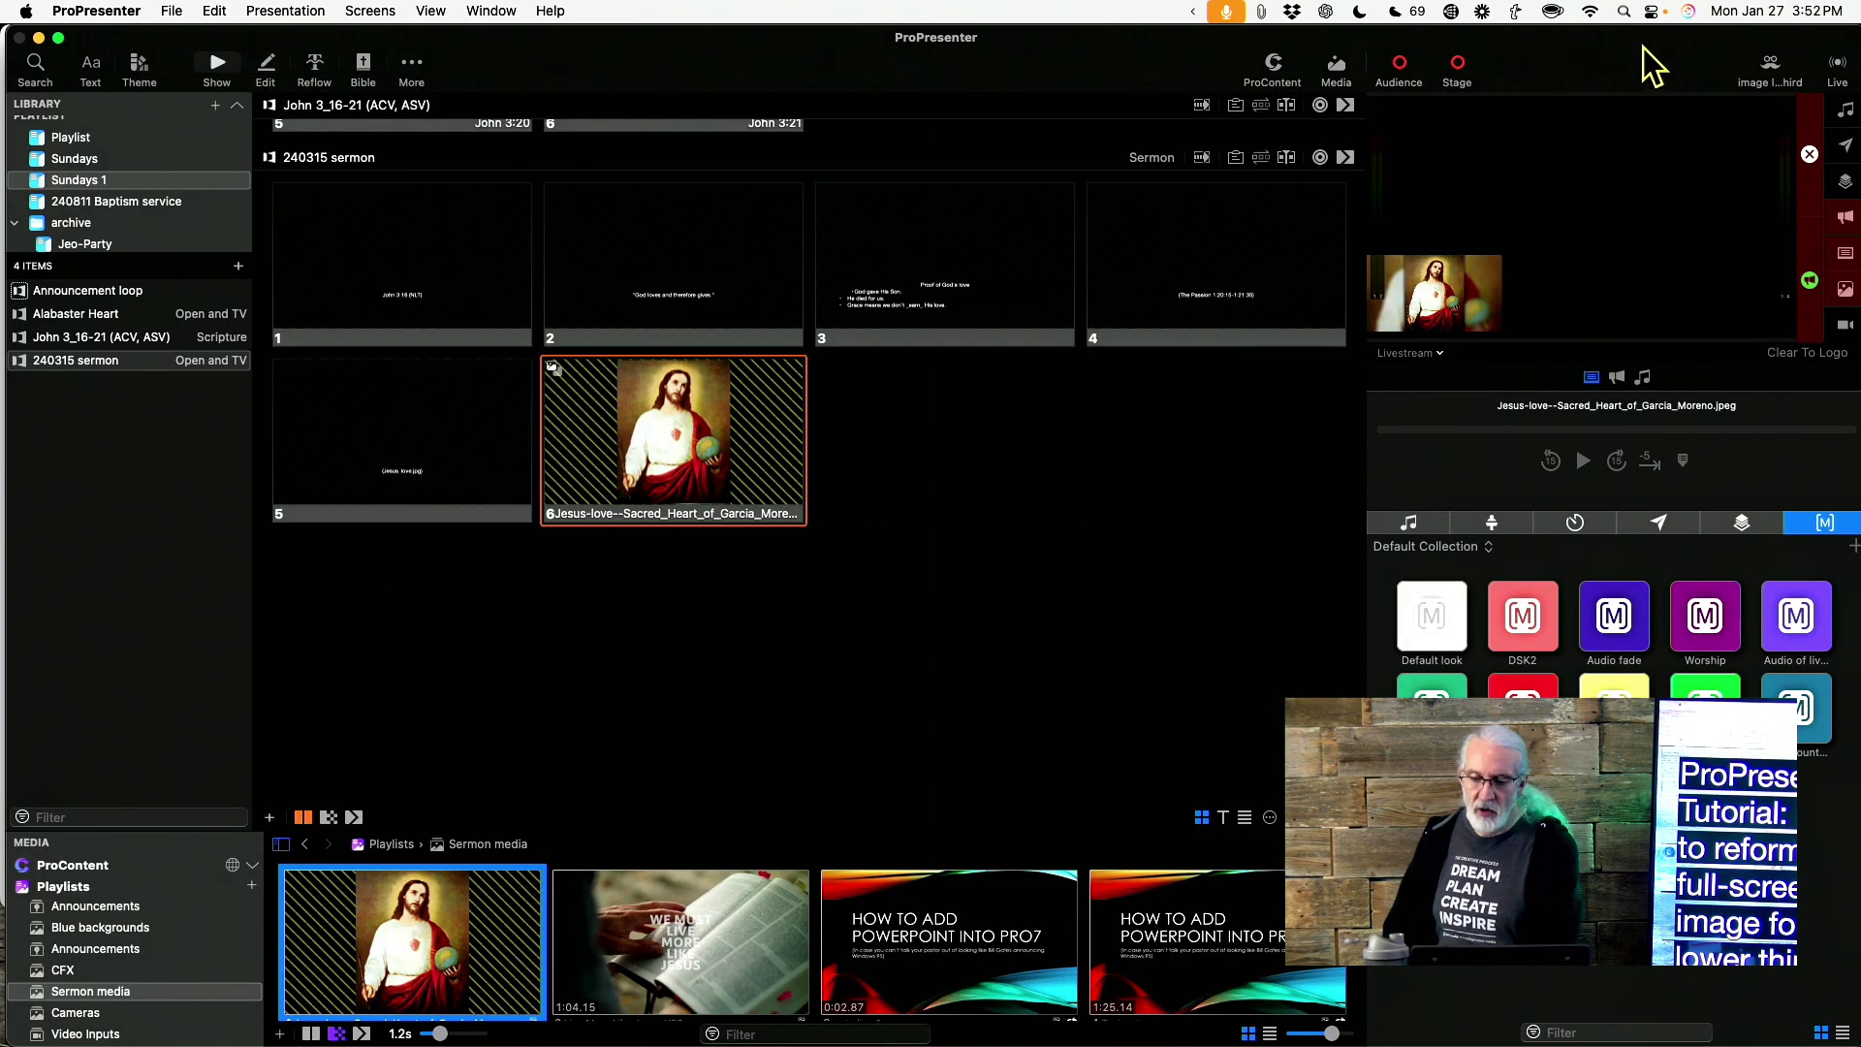
pyautogui.click(1774, 61)
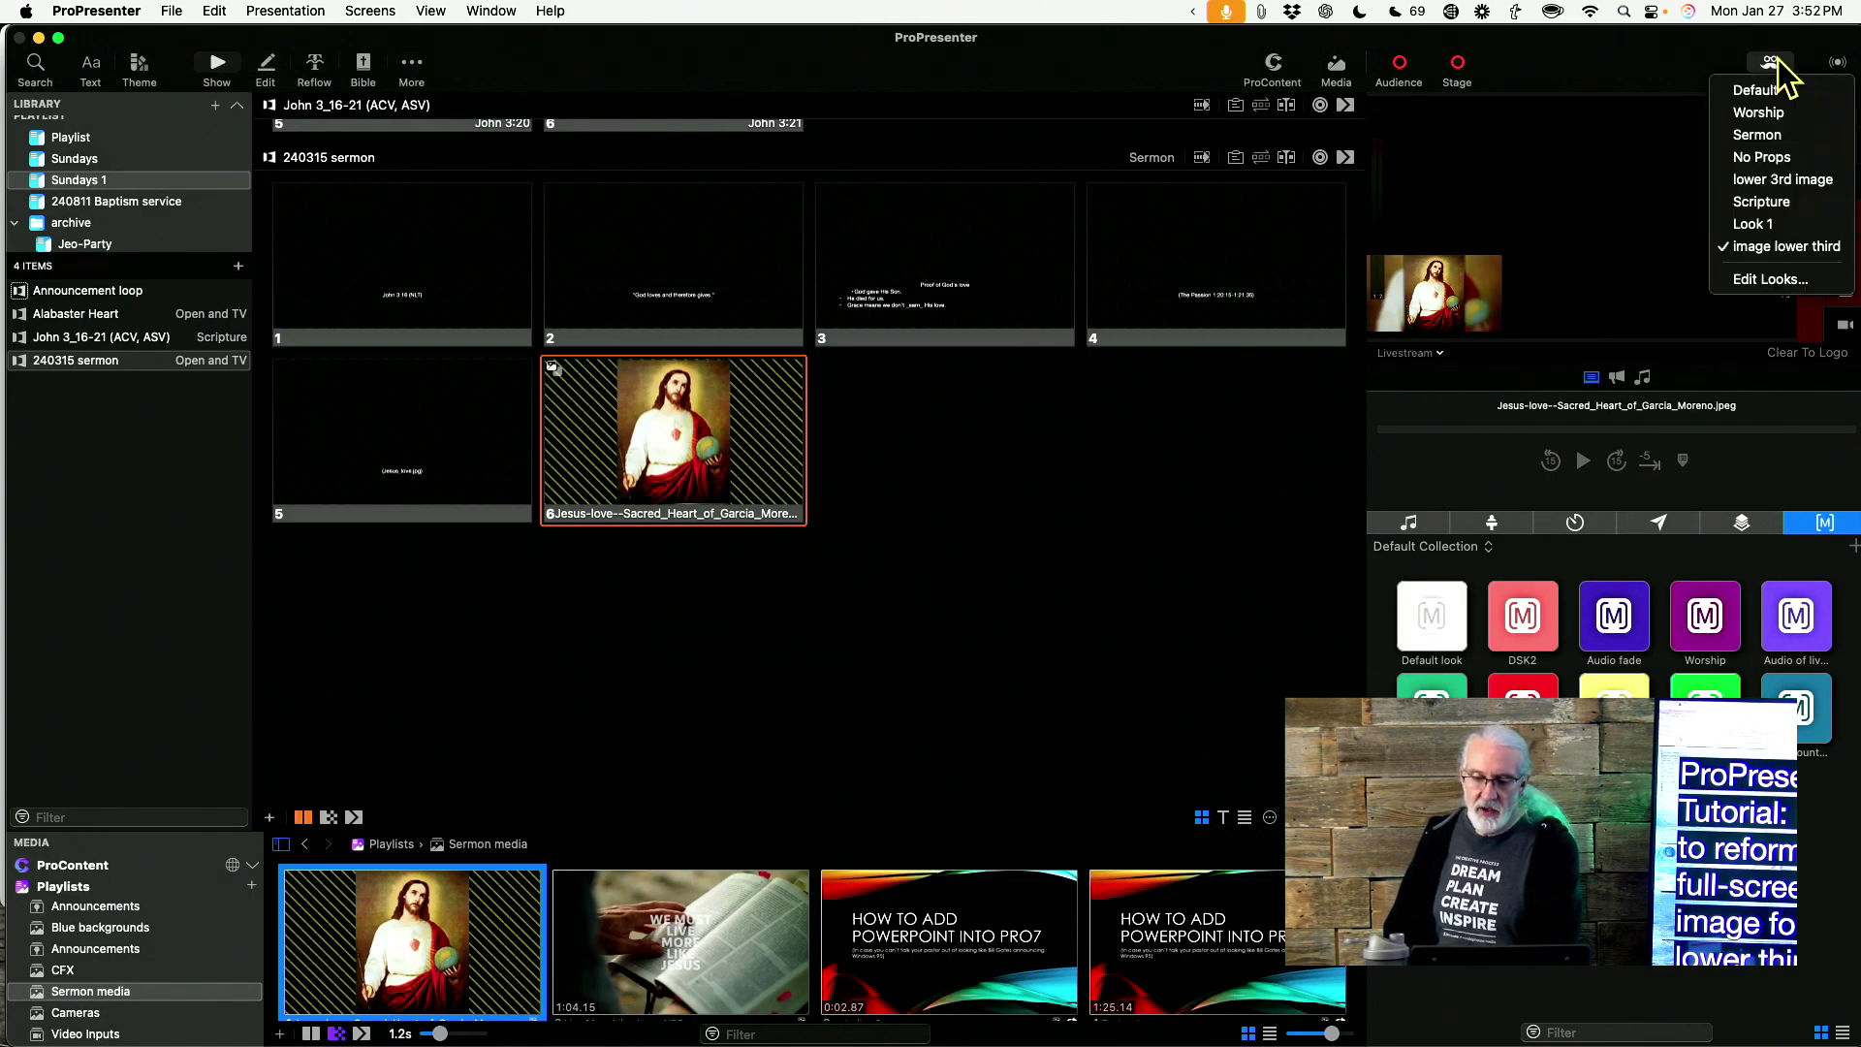
pyautogui.click(1770, 279)
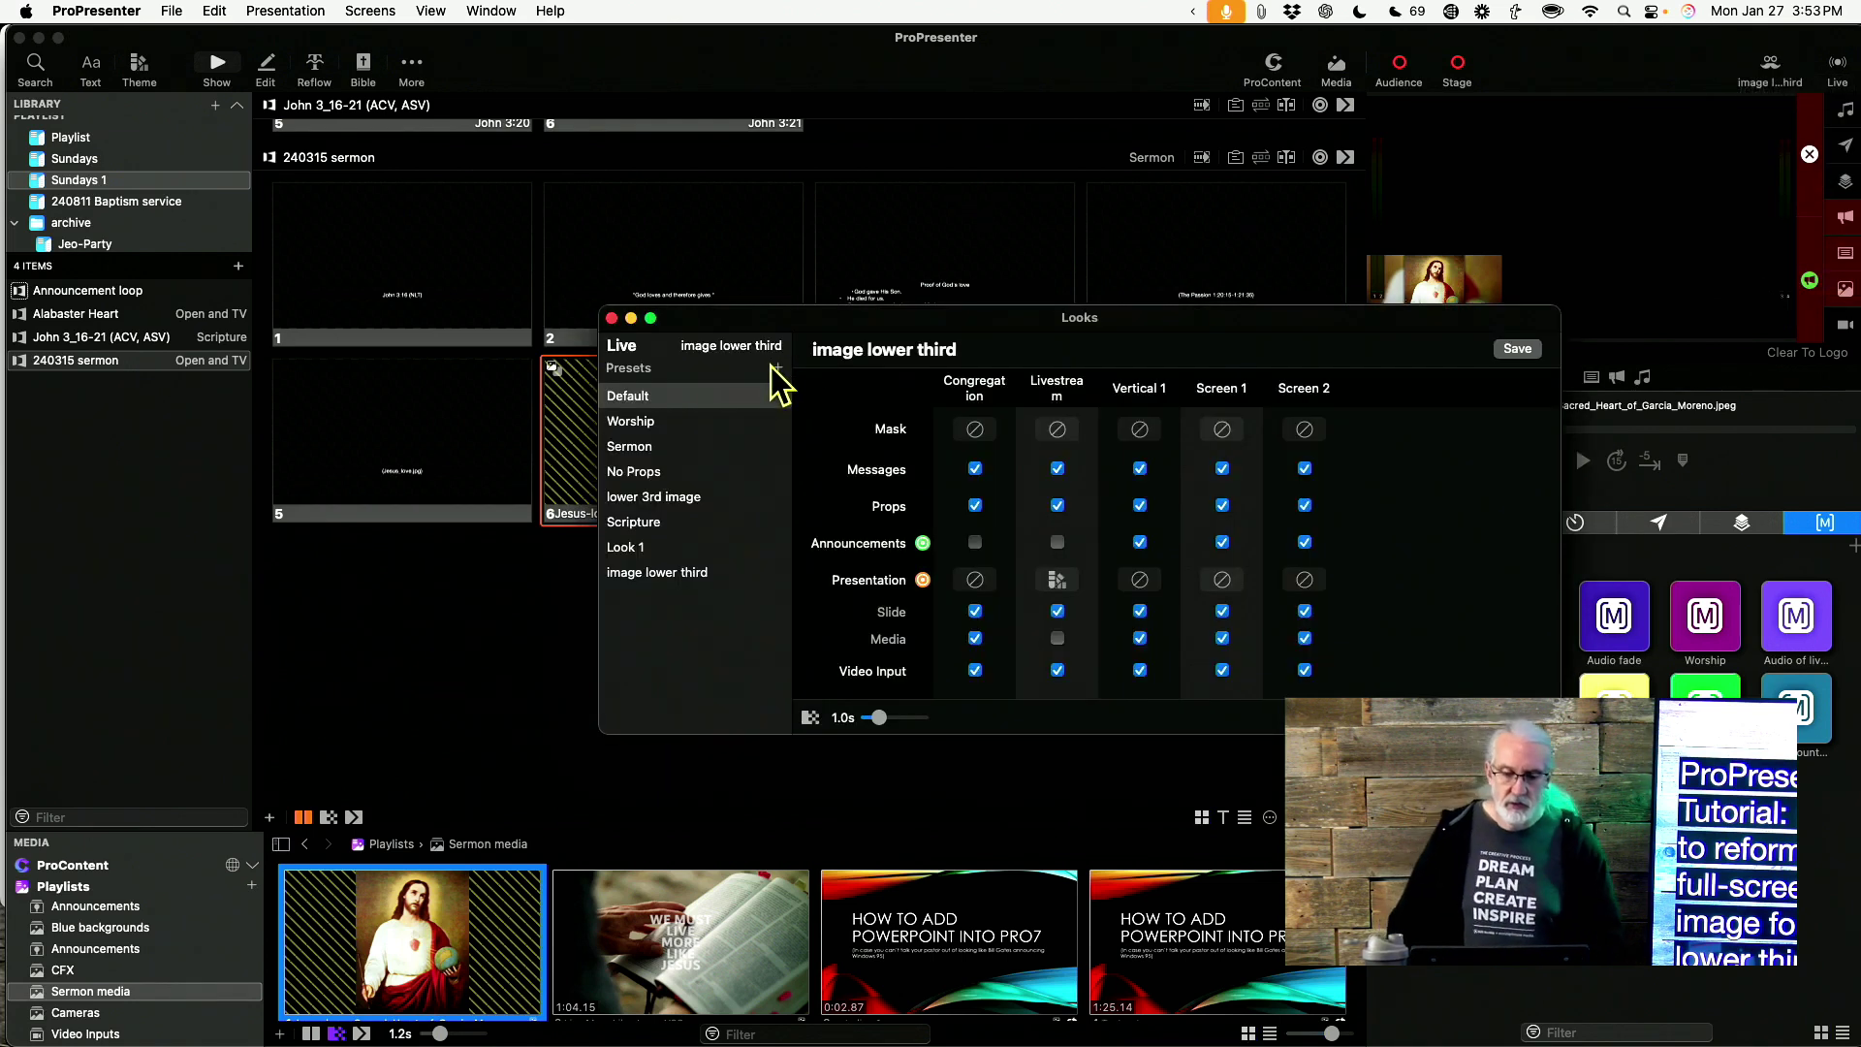
pyautogui.click(777, 368)
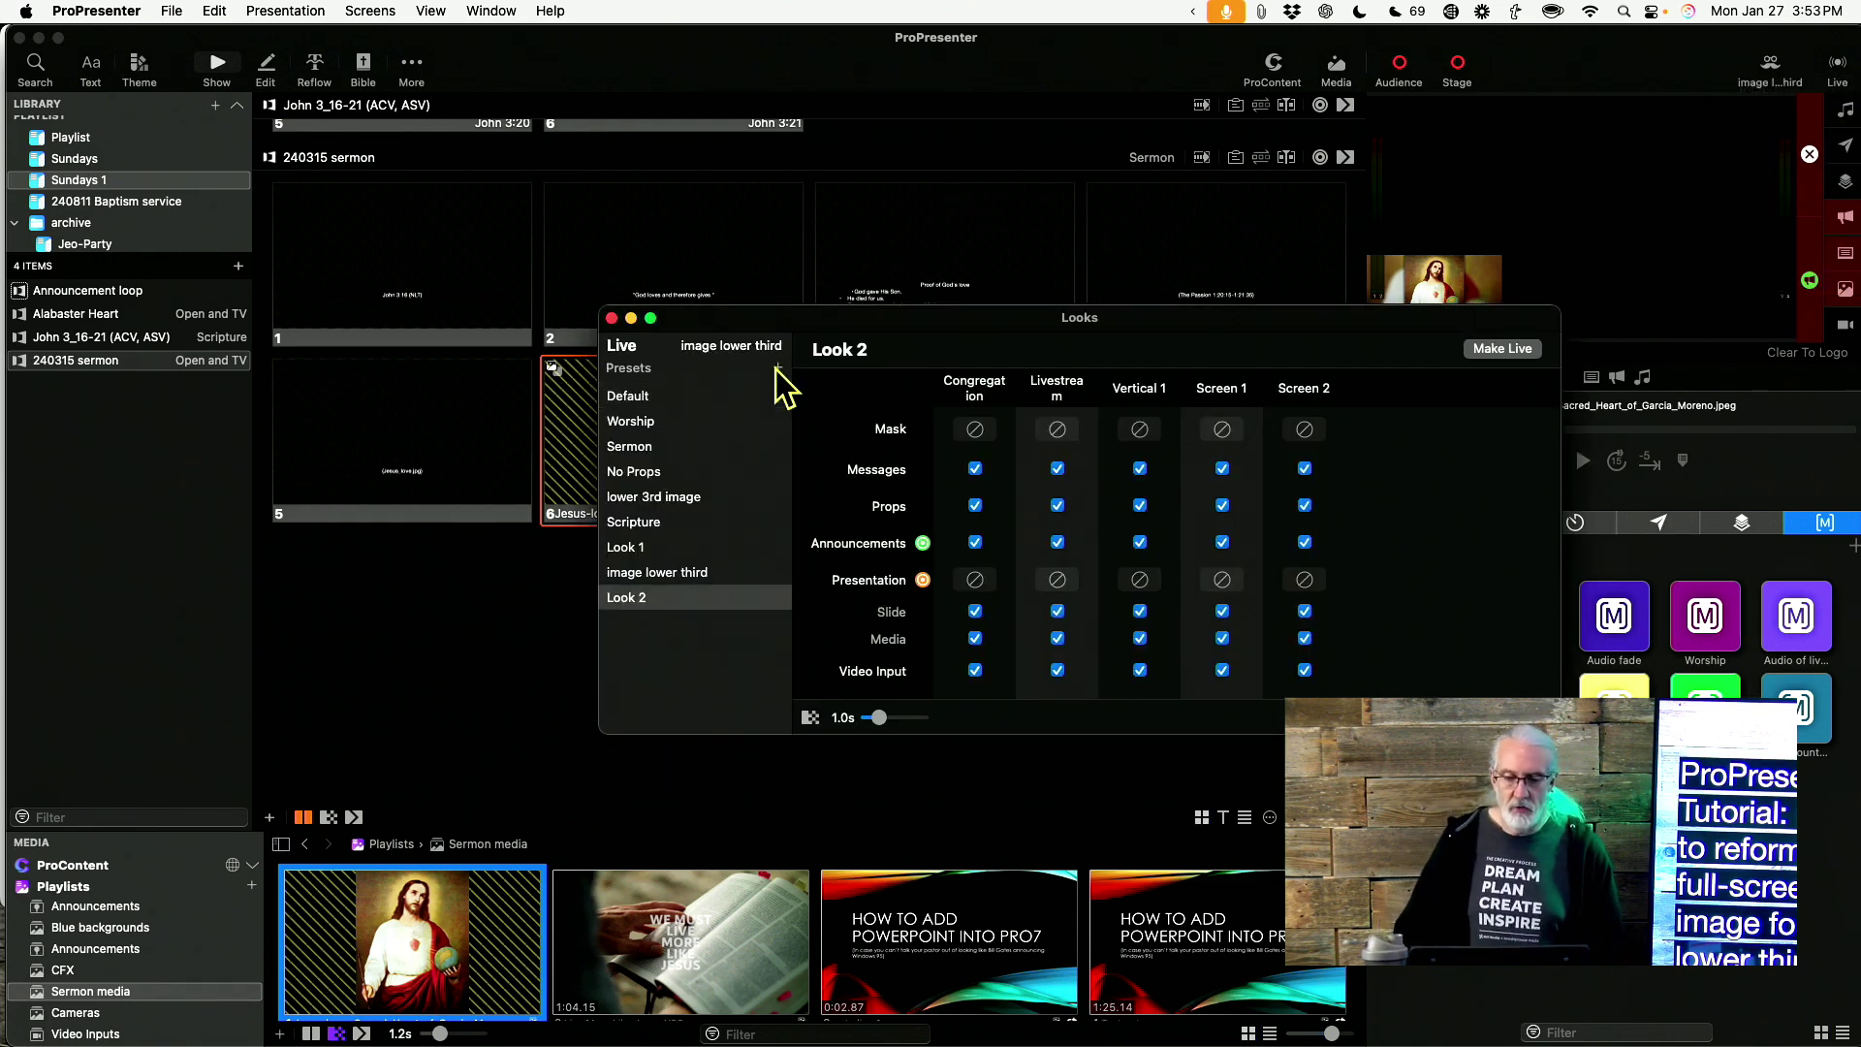
# Rename the Look 2 preset to 'side third image'
pyautogui.rightClick(667, 601)
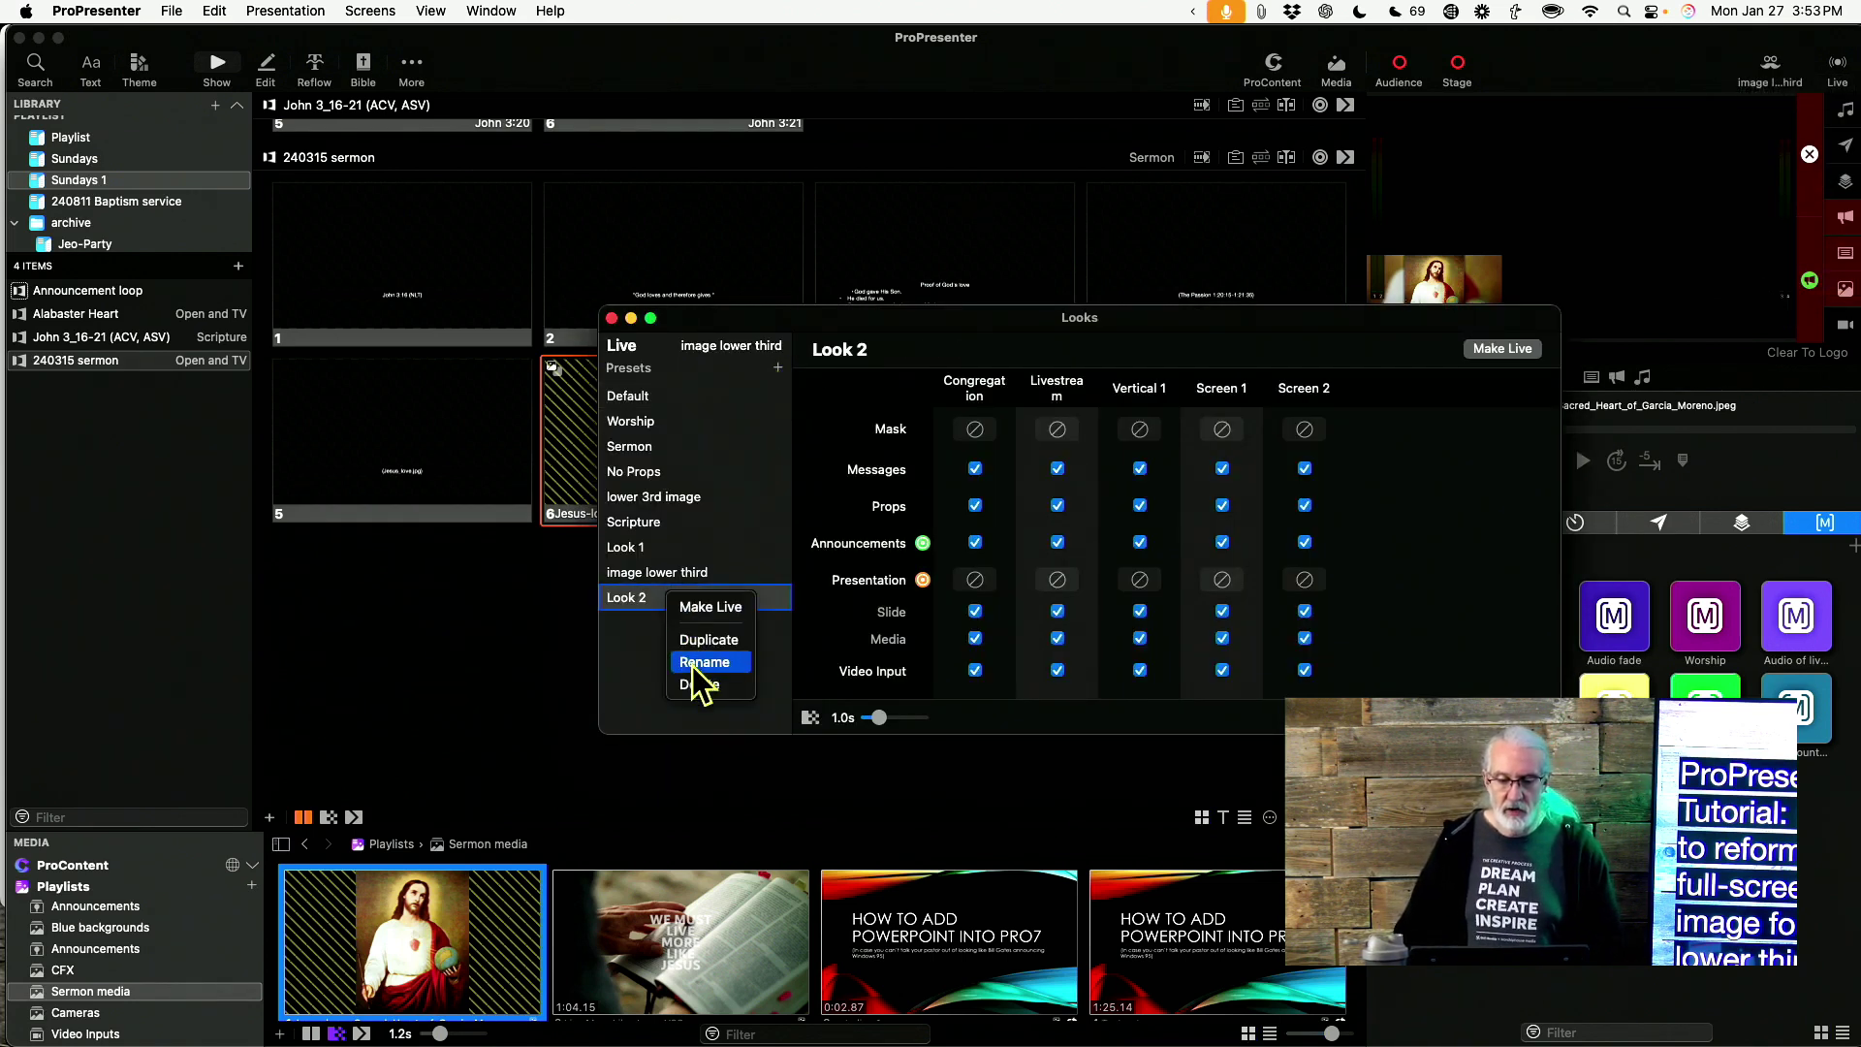
pyautogui.click(635, 644)
pyautogui.rightClick(637, 601)
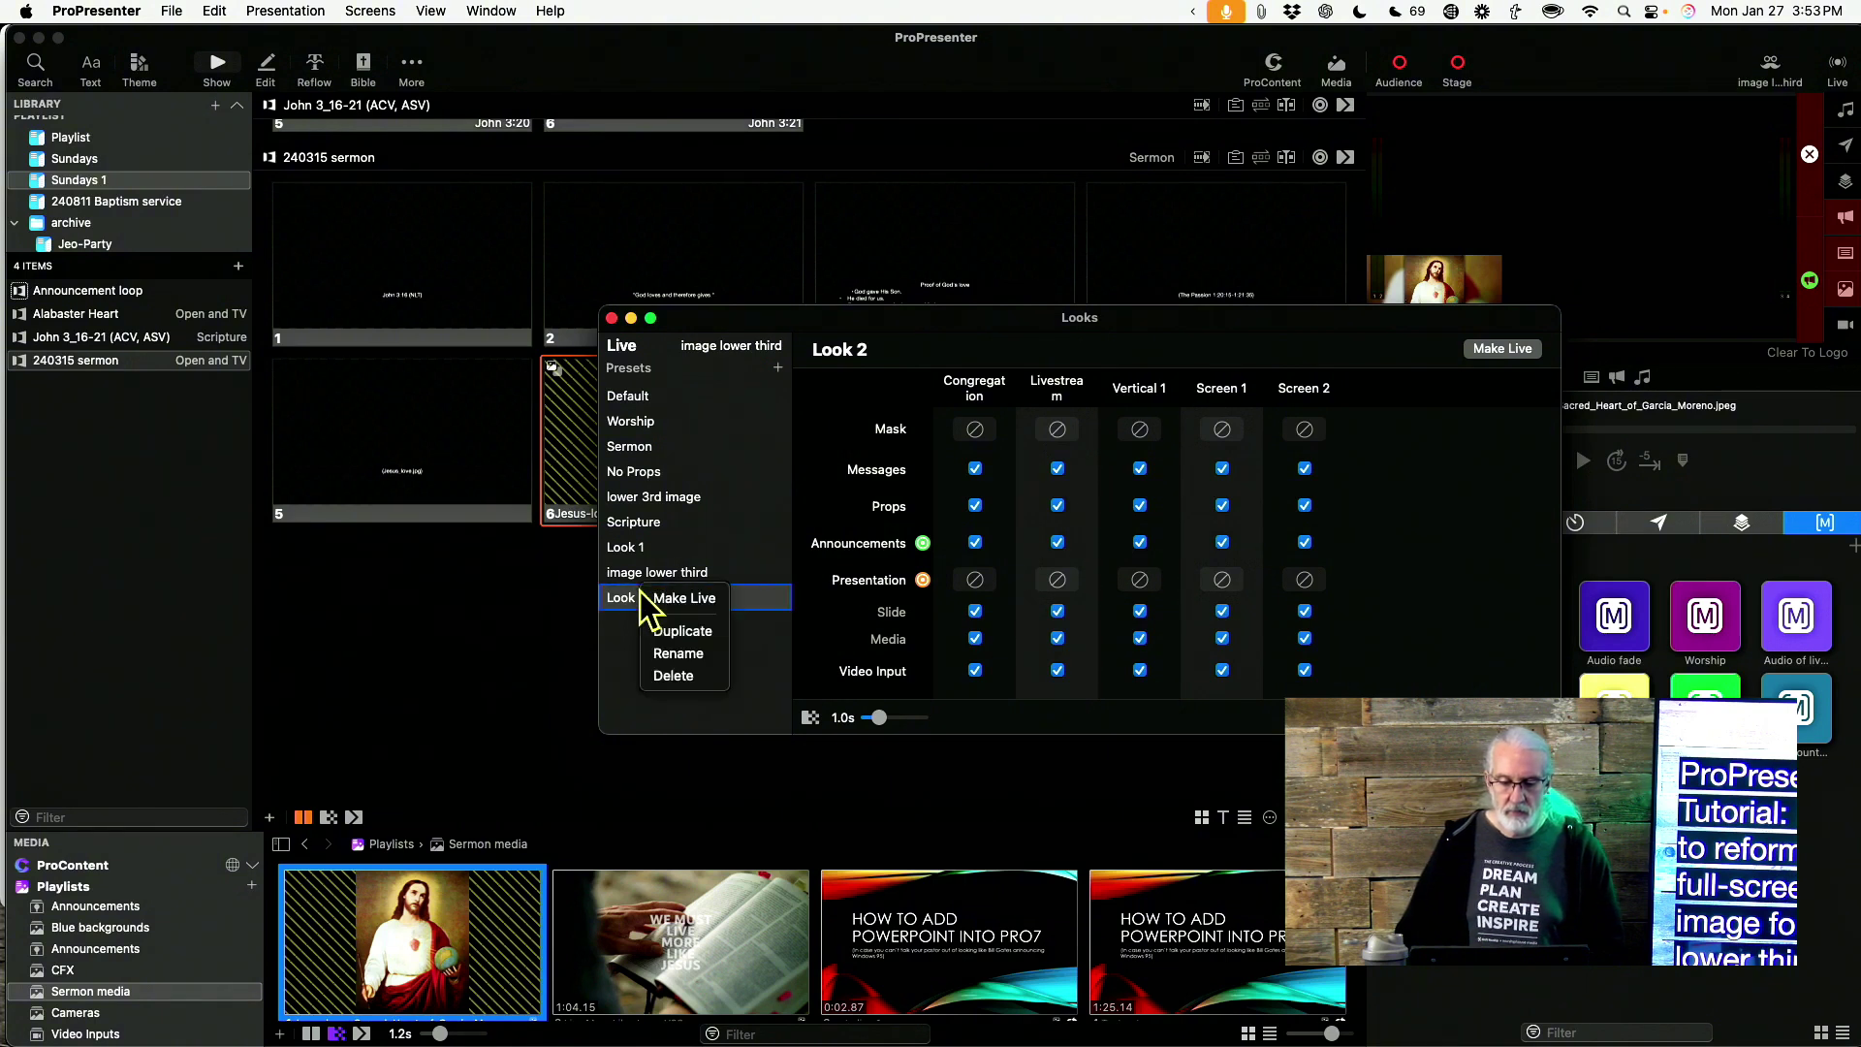
pyautogui.click(673, 655)
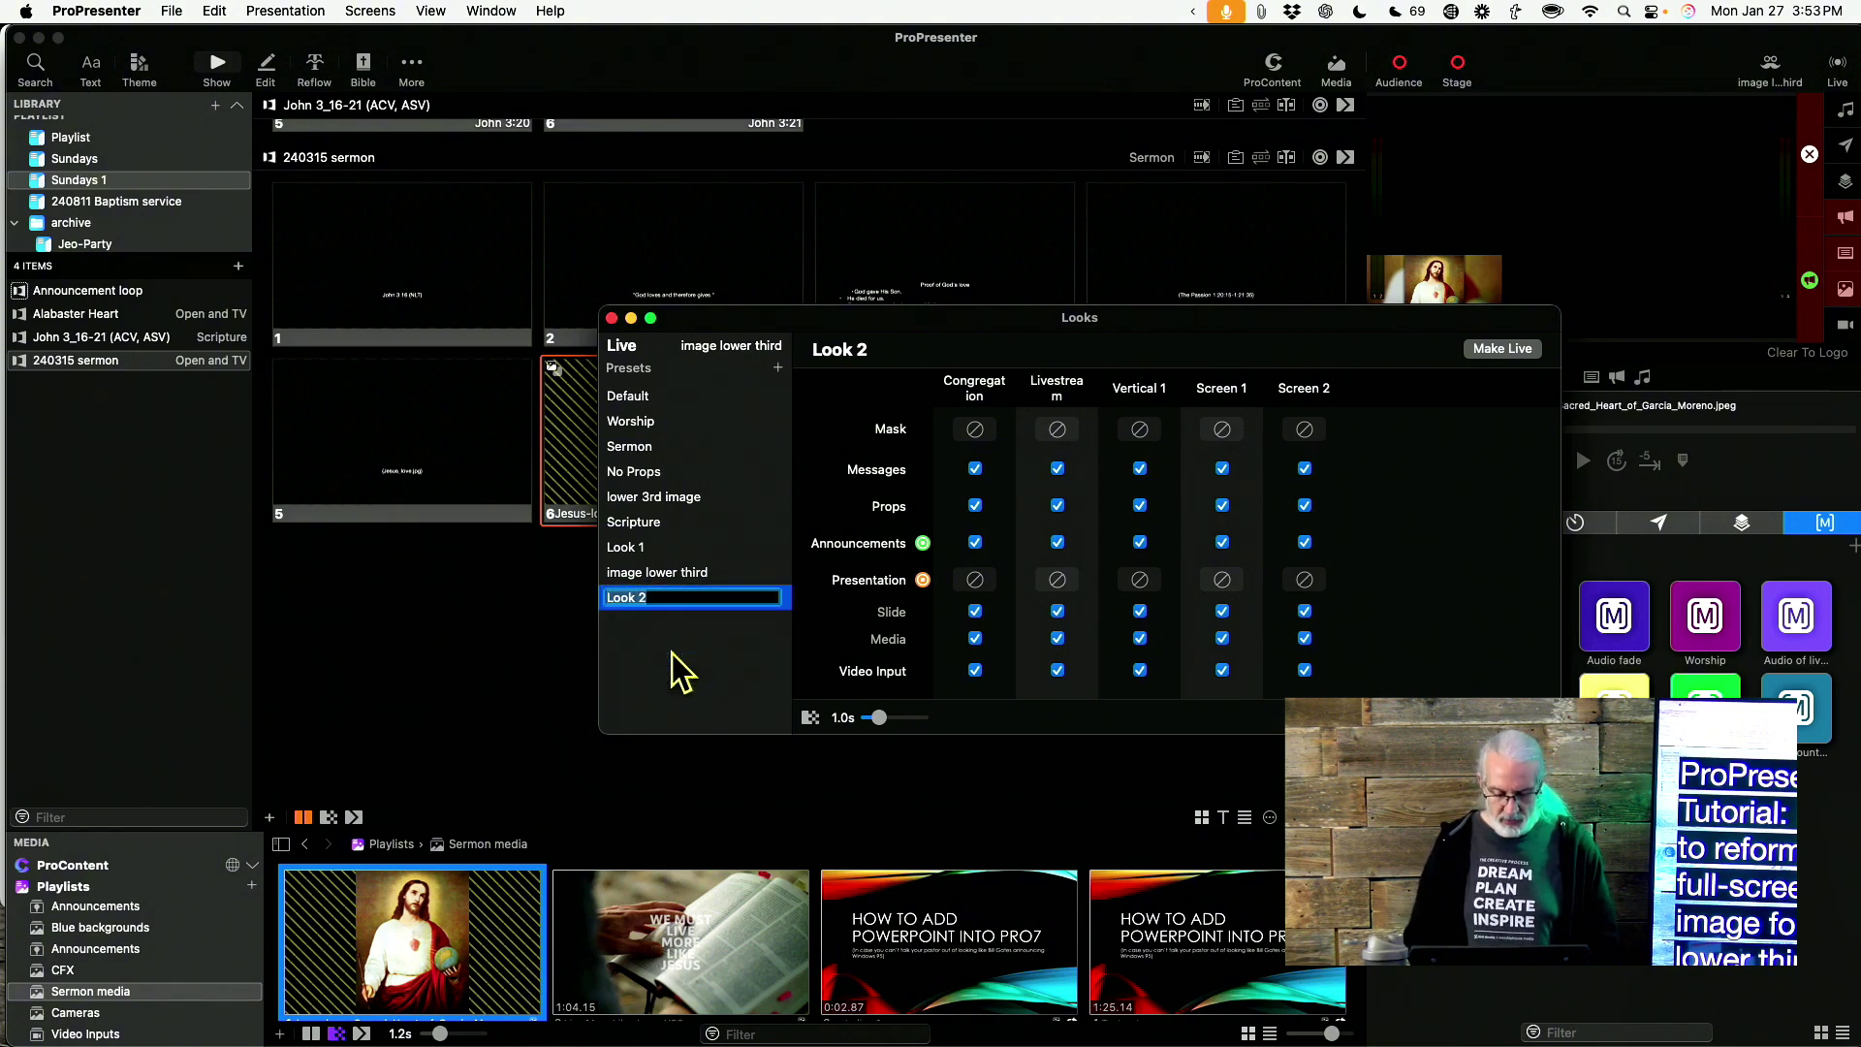
pyautogui.write('side third image')
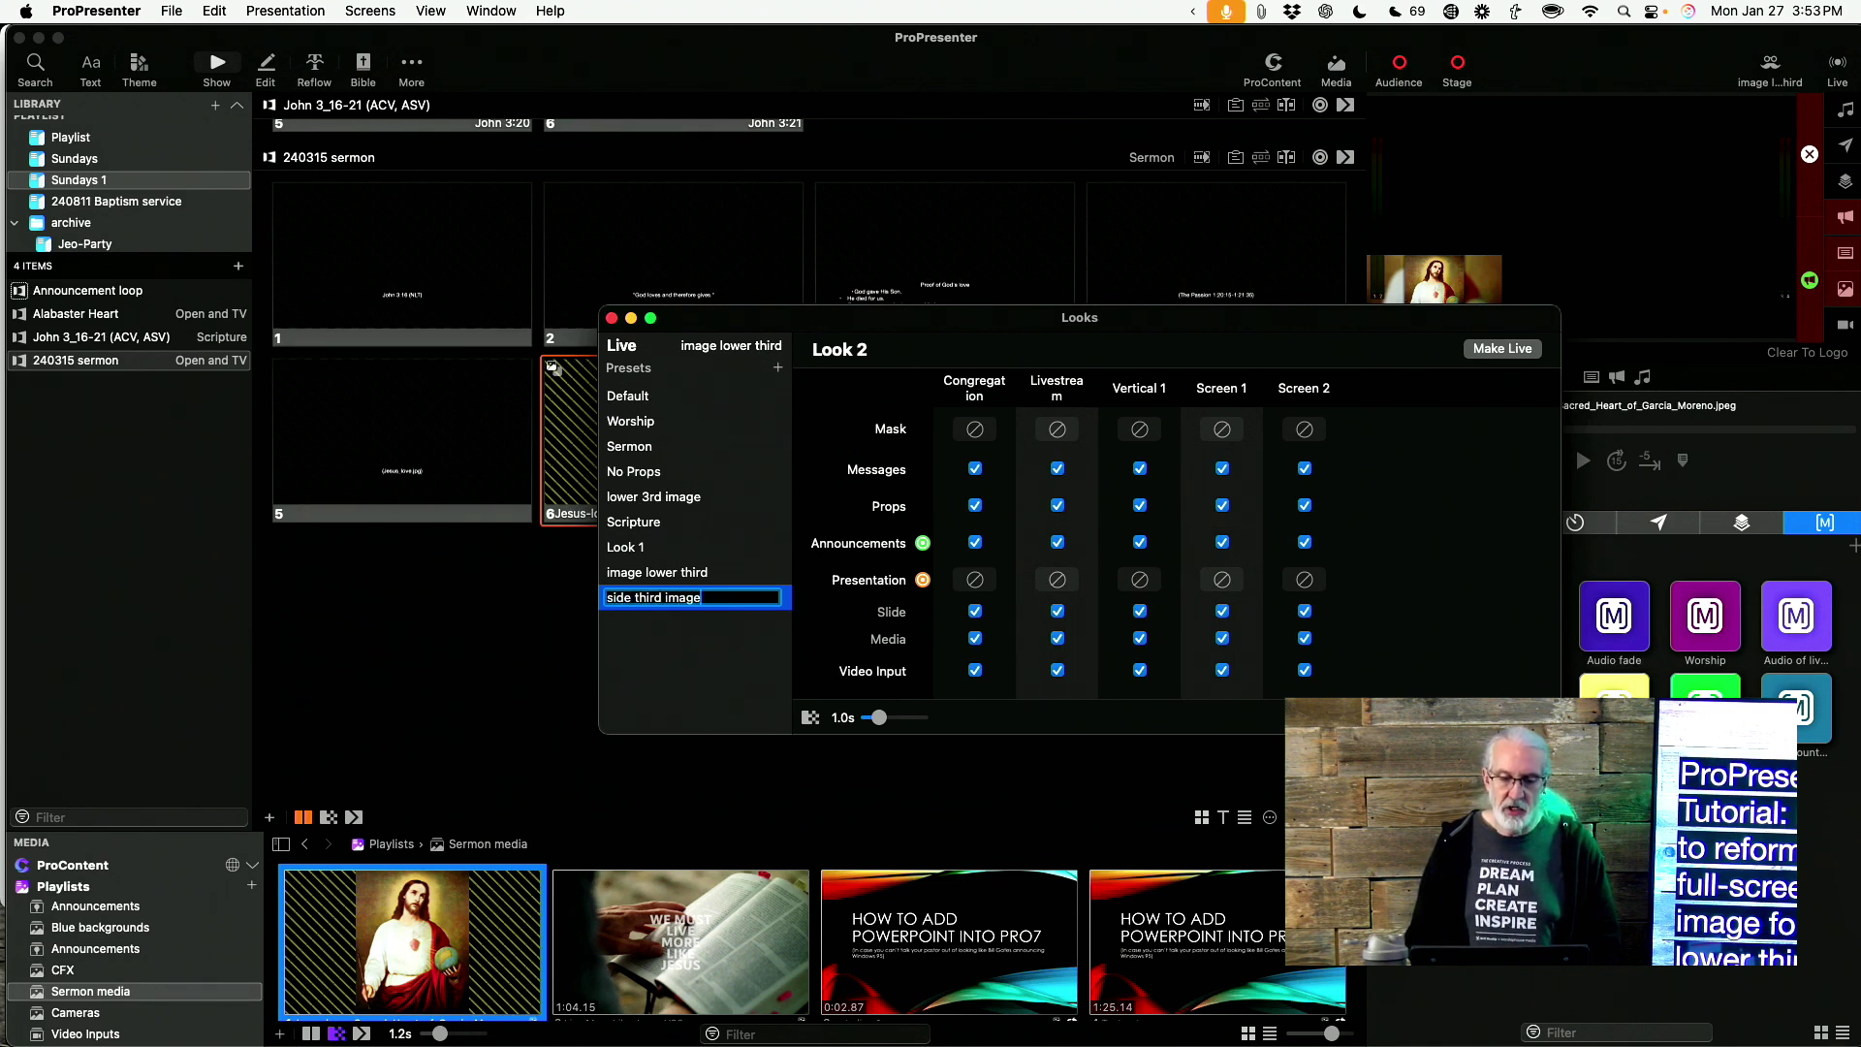
pyautogui.press('Return')
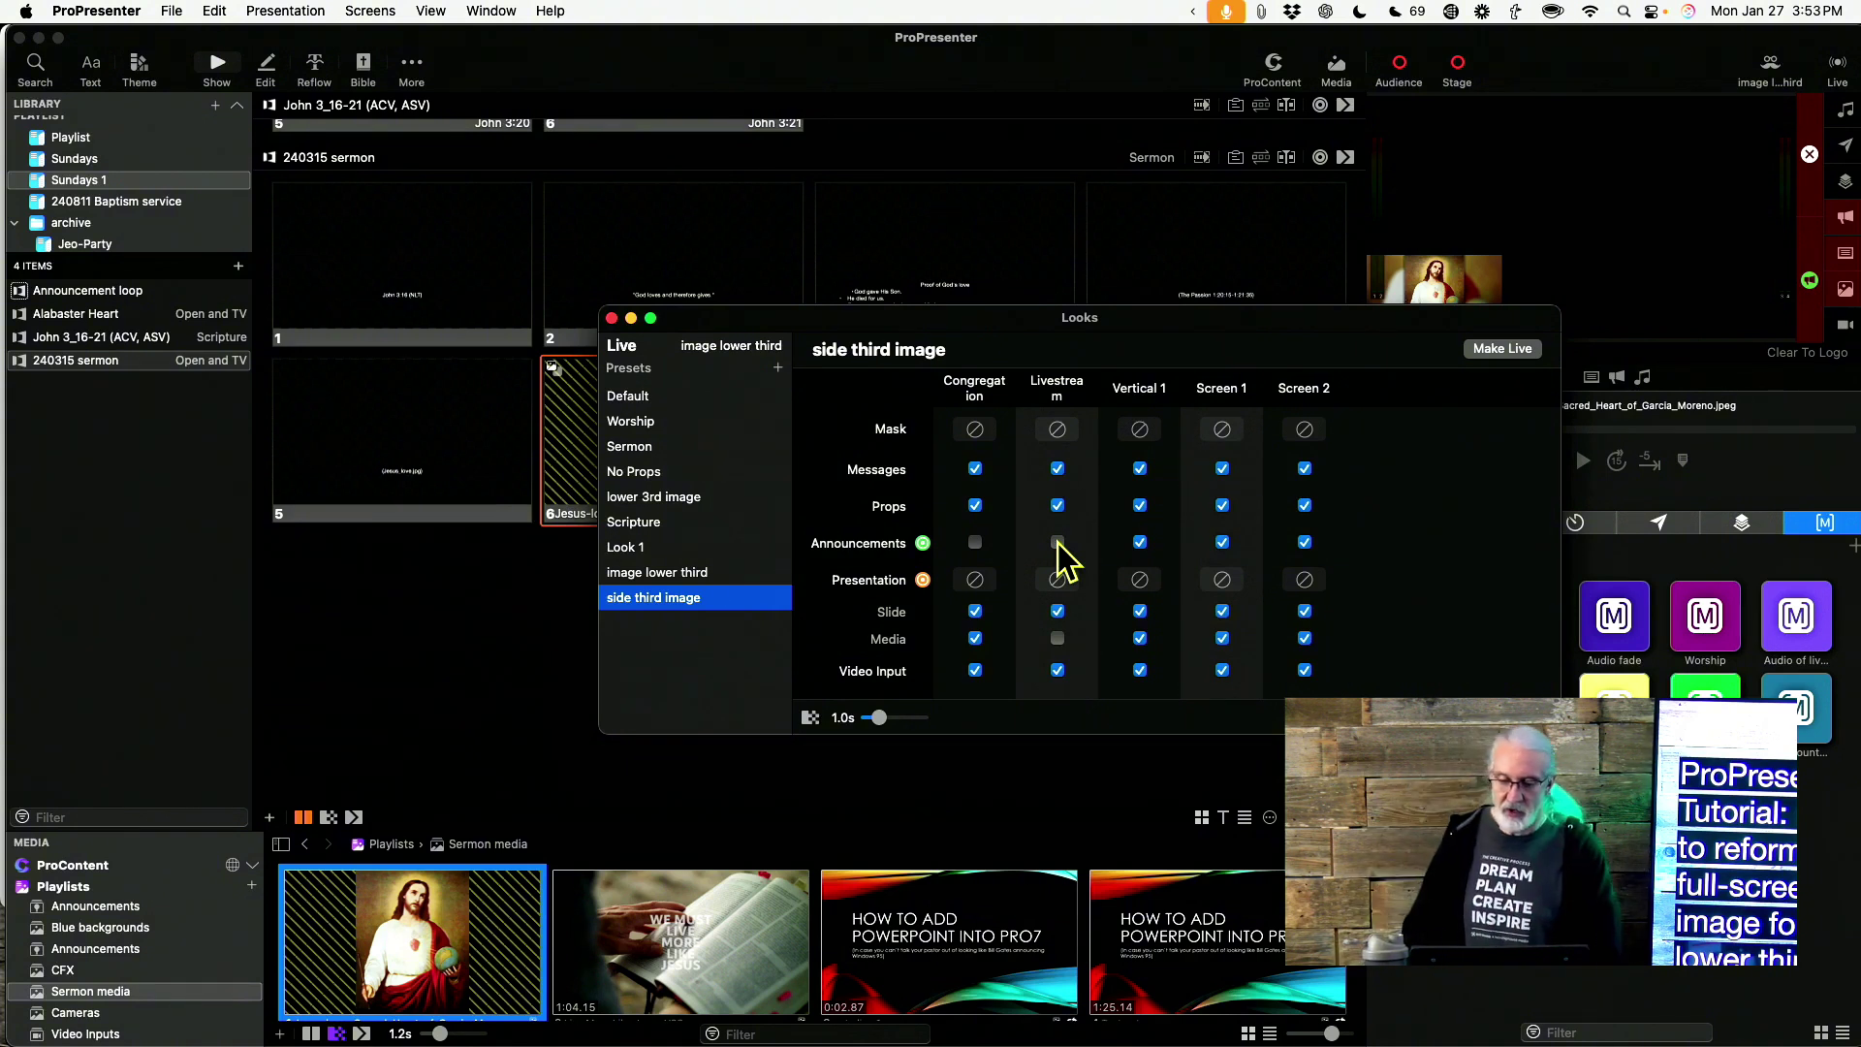
# Feed a Sermon theme slide to the Livestream presentation and make side third image live
pyautogui.click(1061, 583)
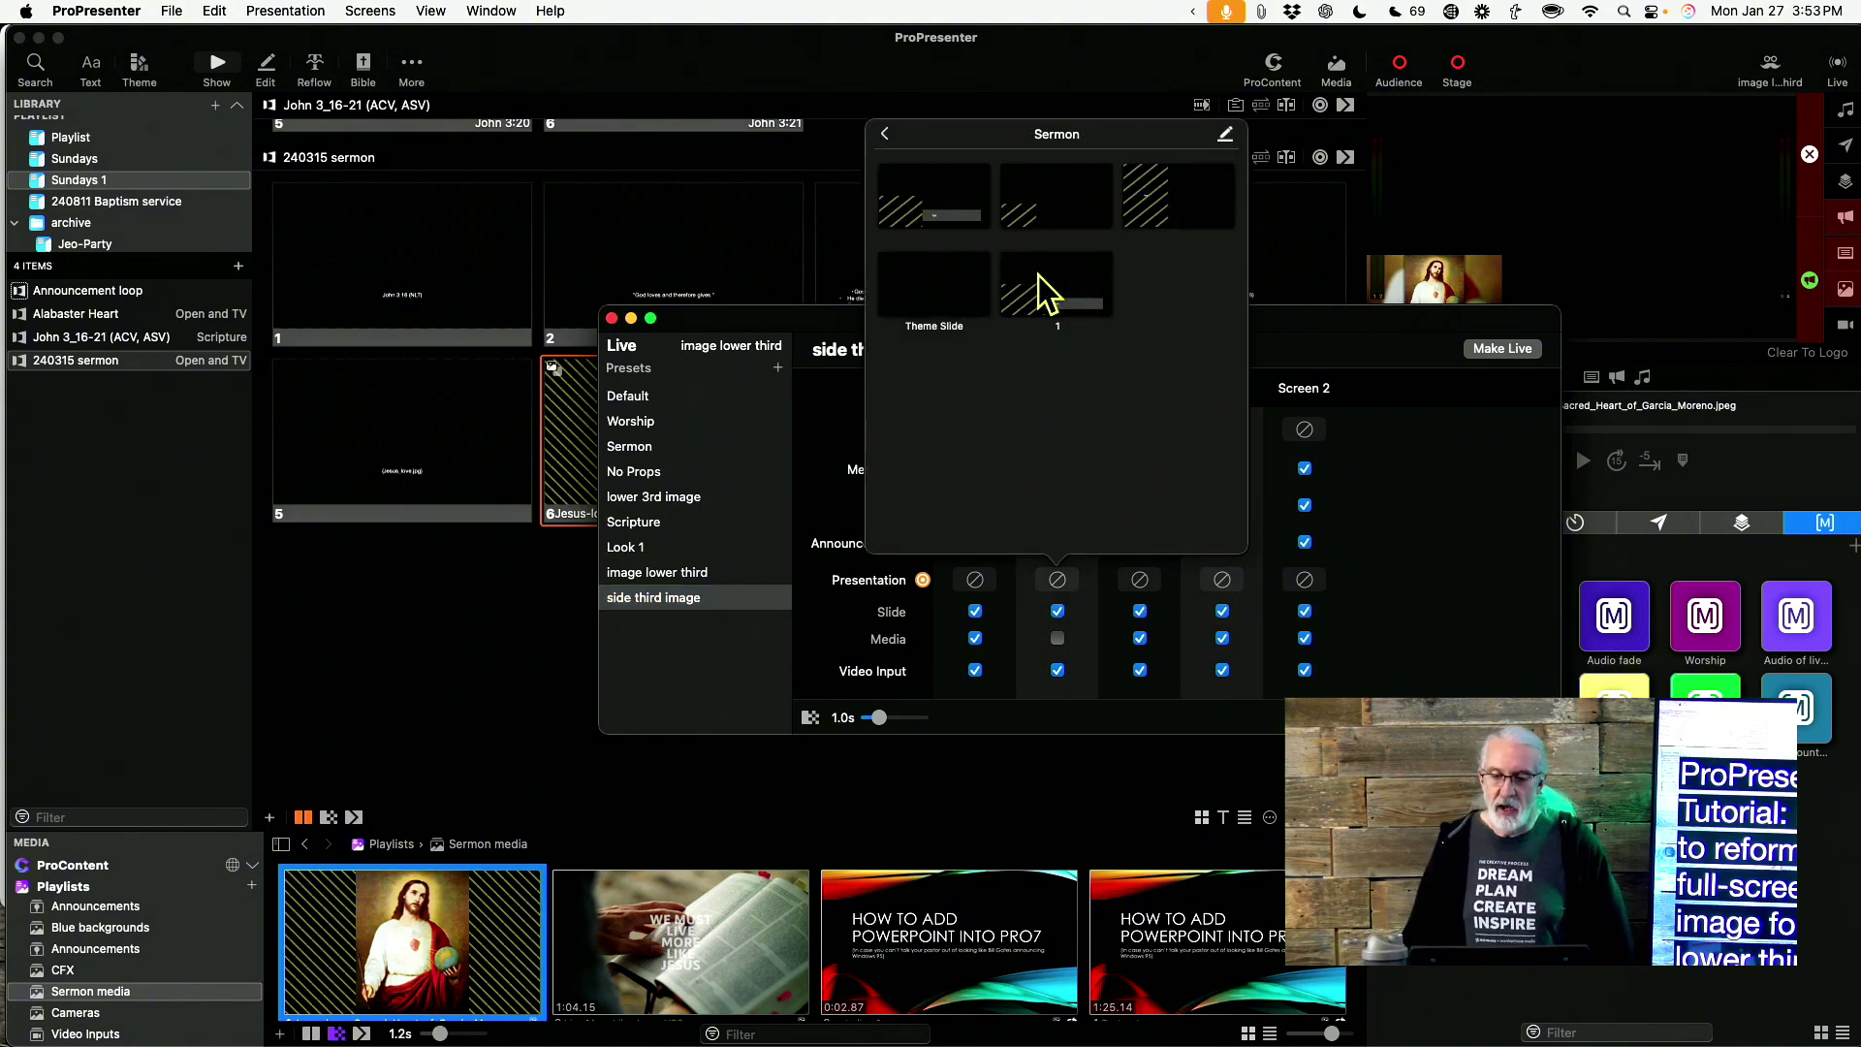
pyautogui.click(1174, 225)
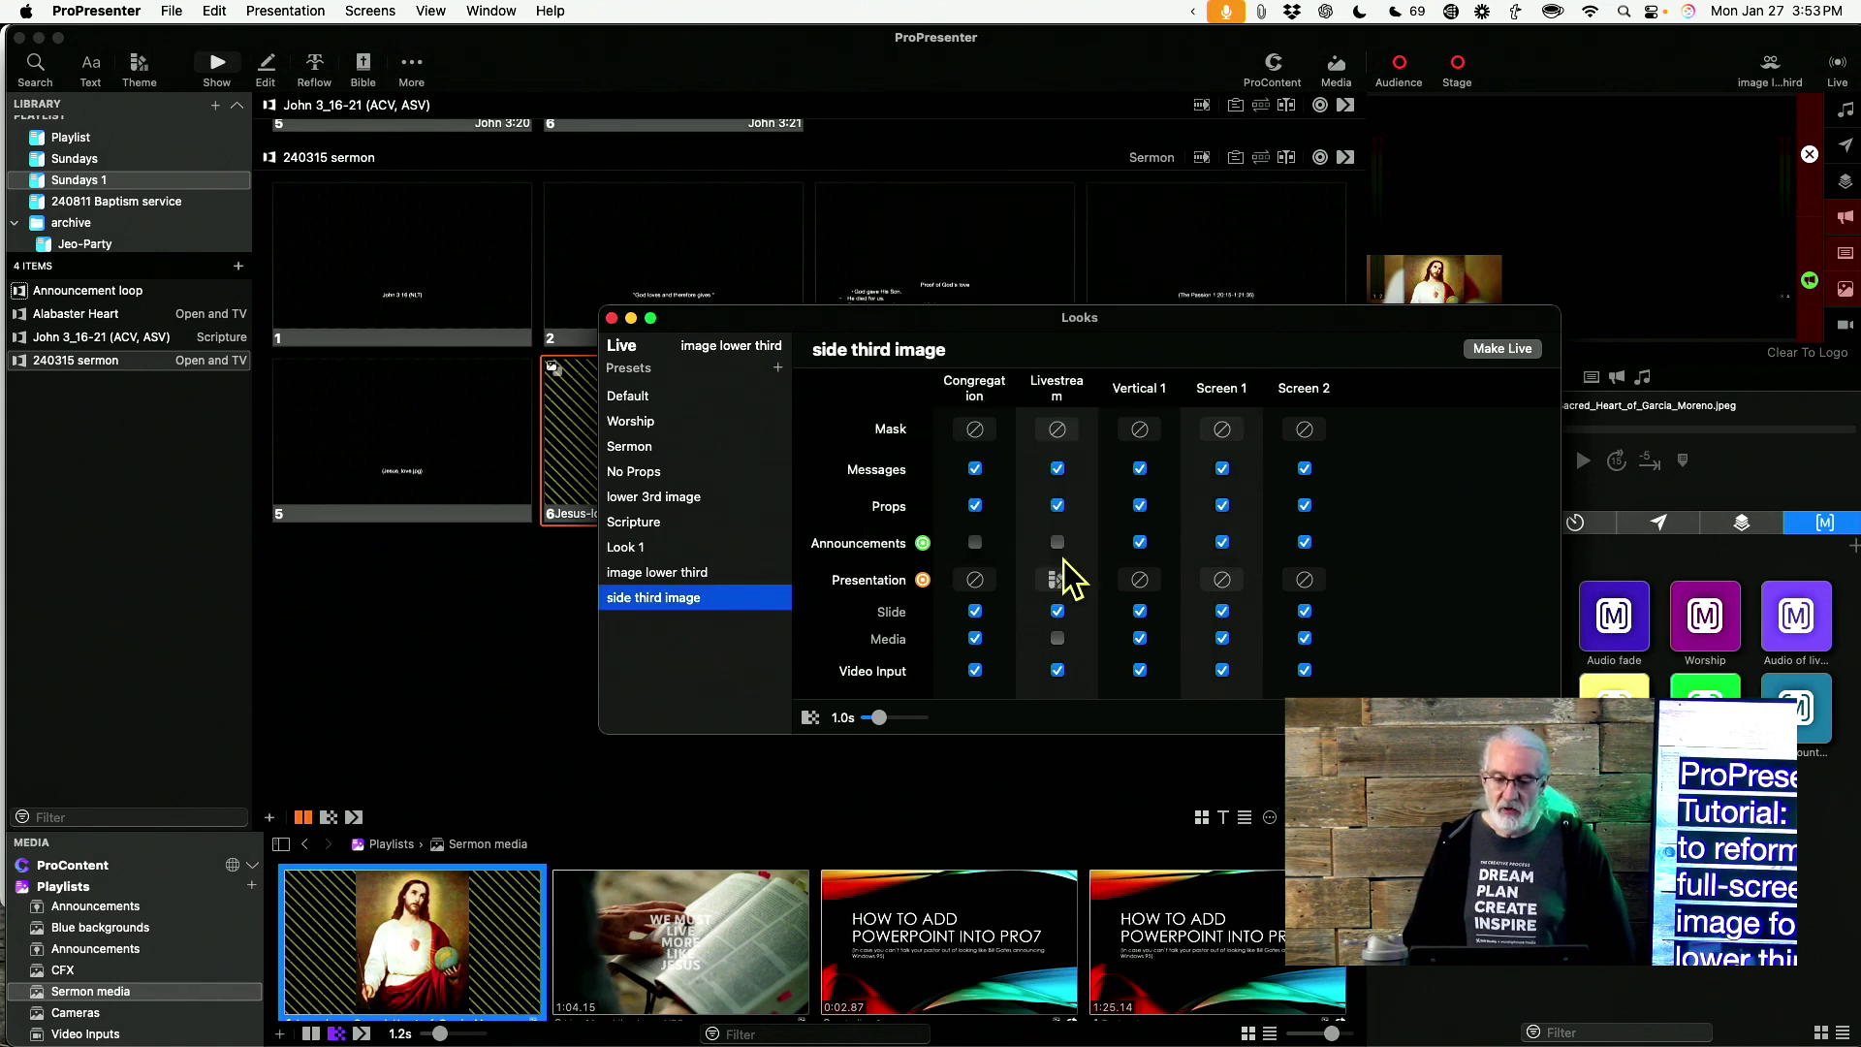
pyautogui.click(1518, 351)
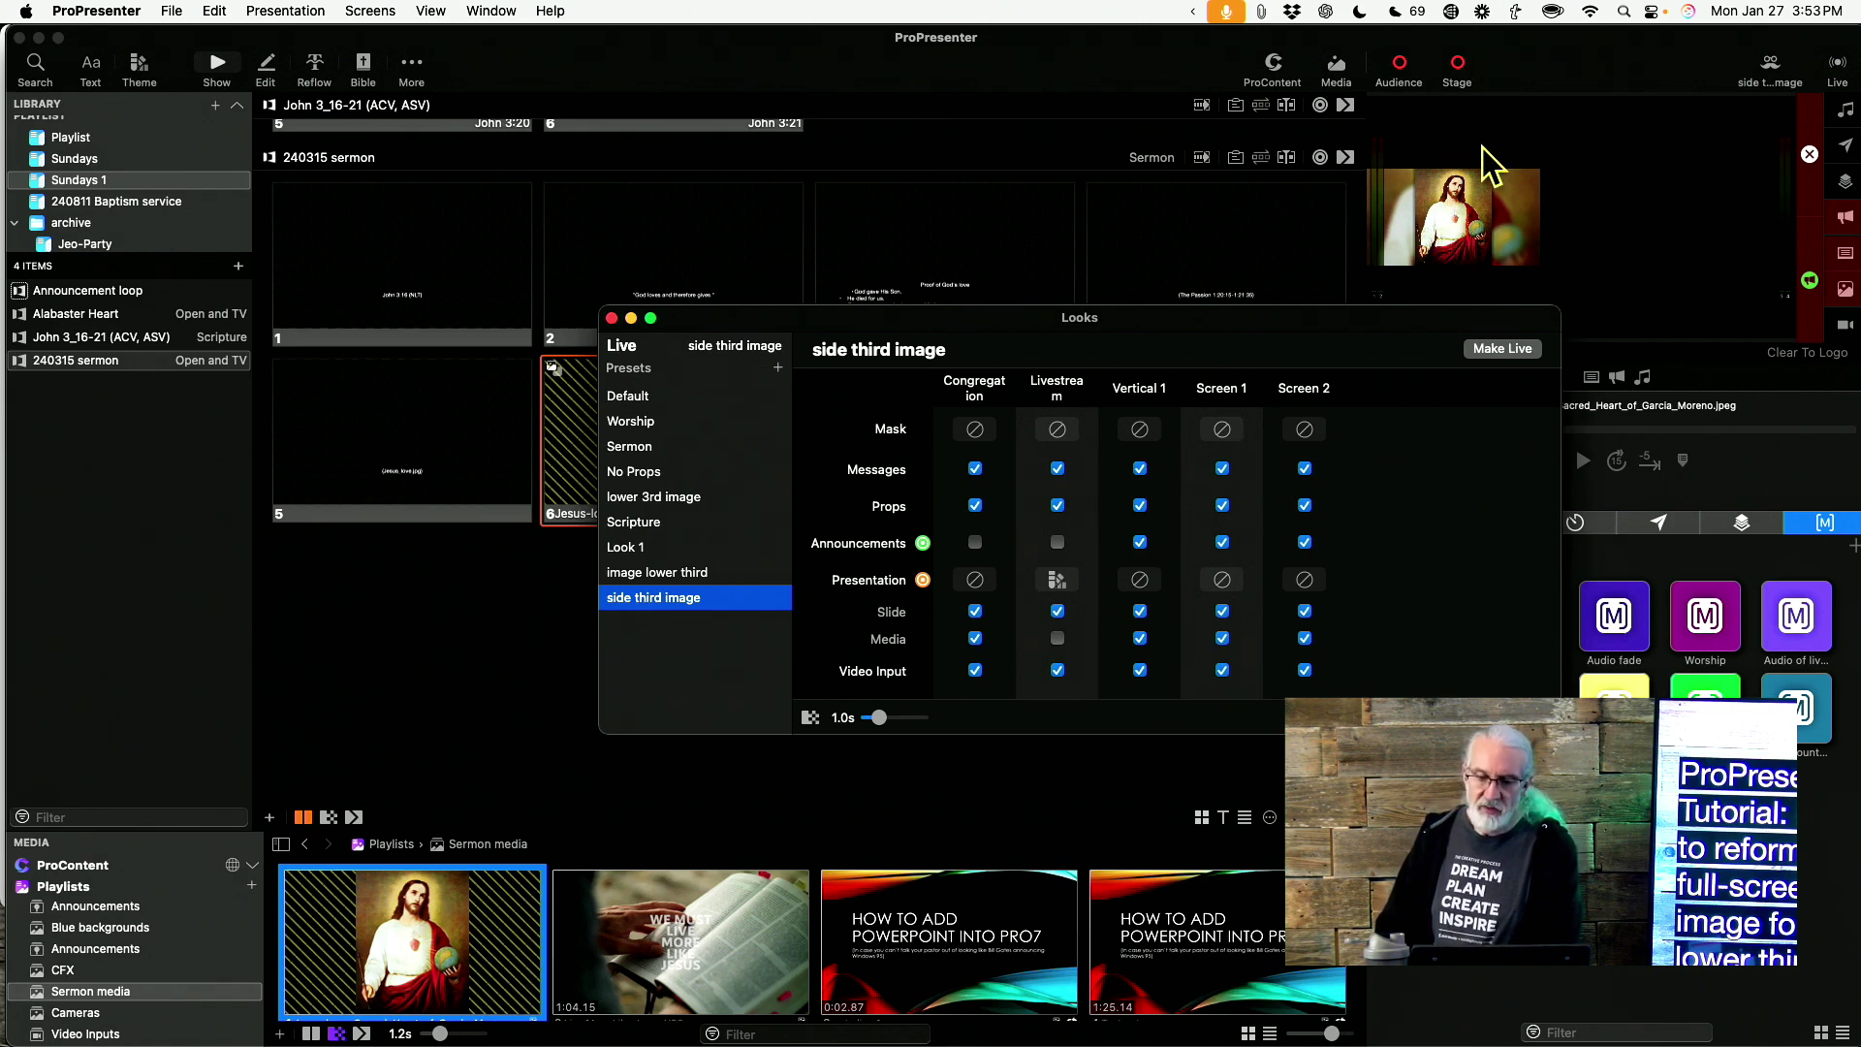
# Reopen the Theme Editor and select slide 3's Congregation fill object, showing its Shape settings
pyautogui.click(611, 318)
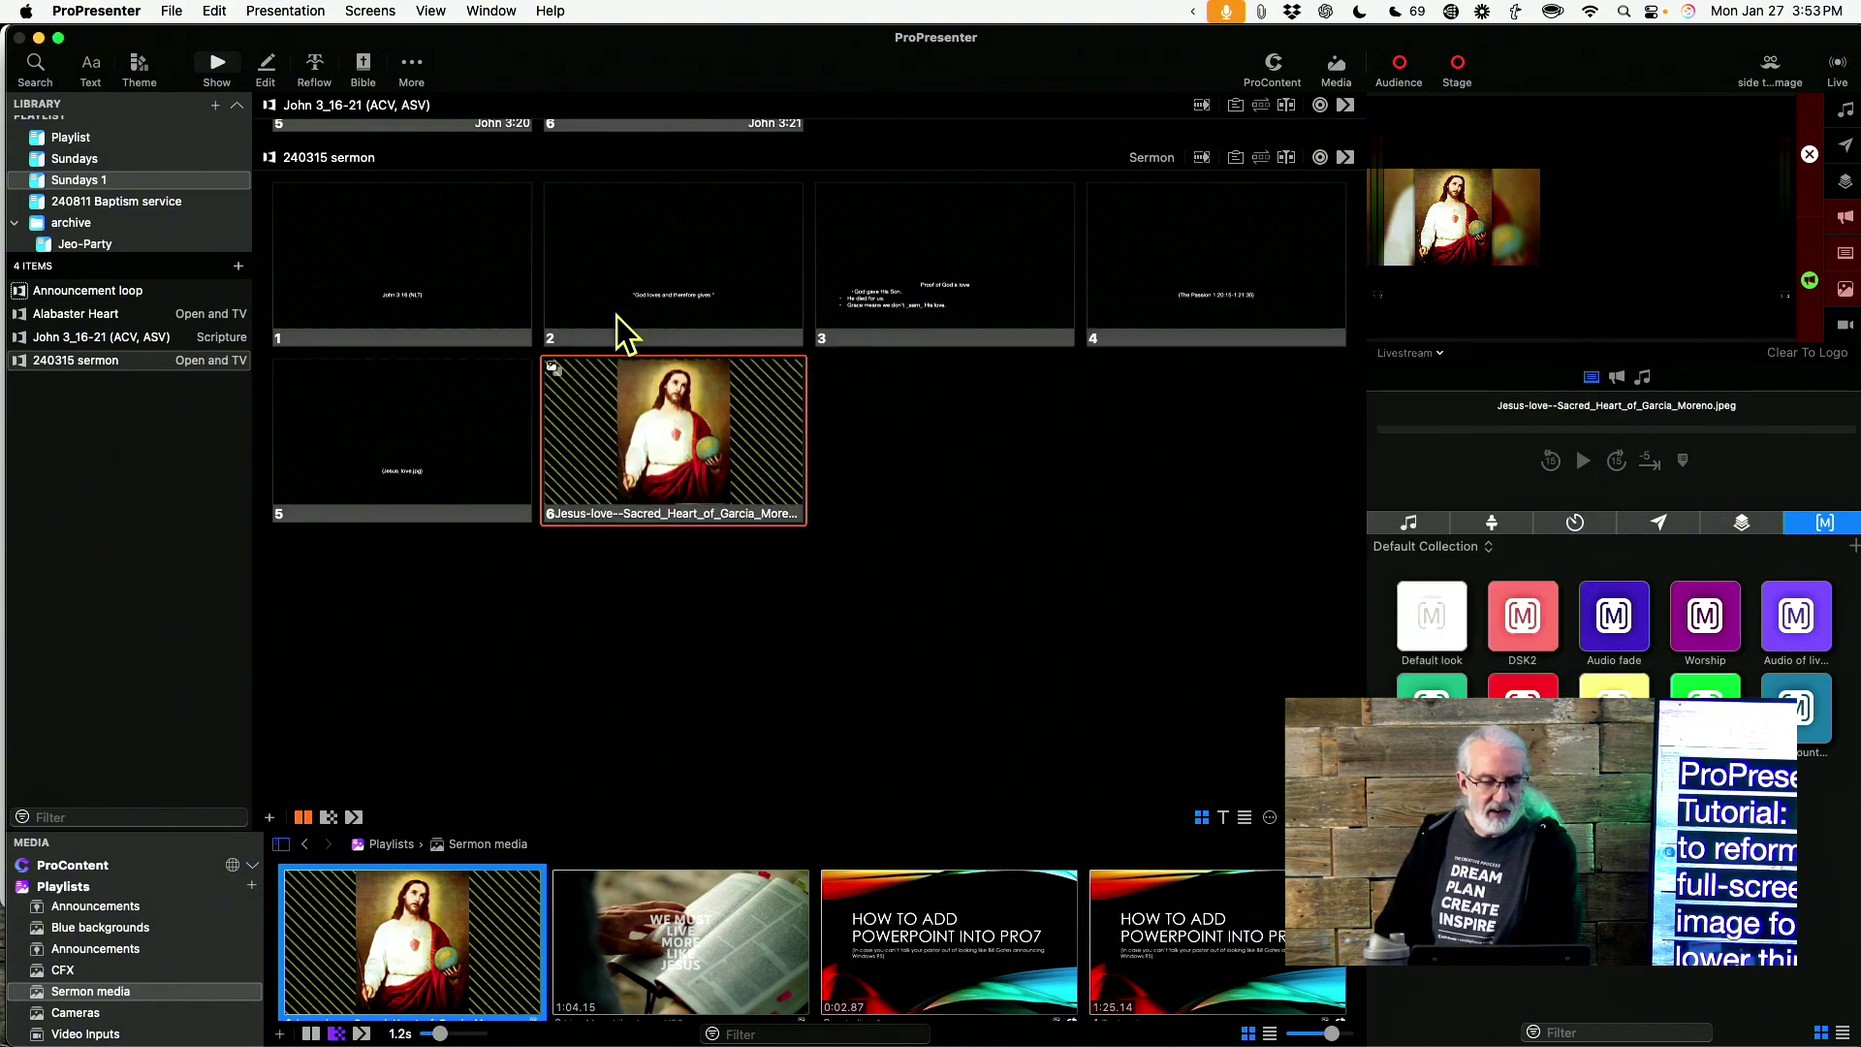
pyautogui.click(412, 64)
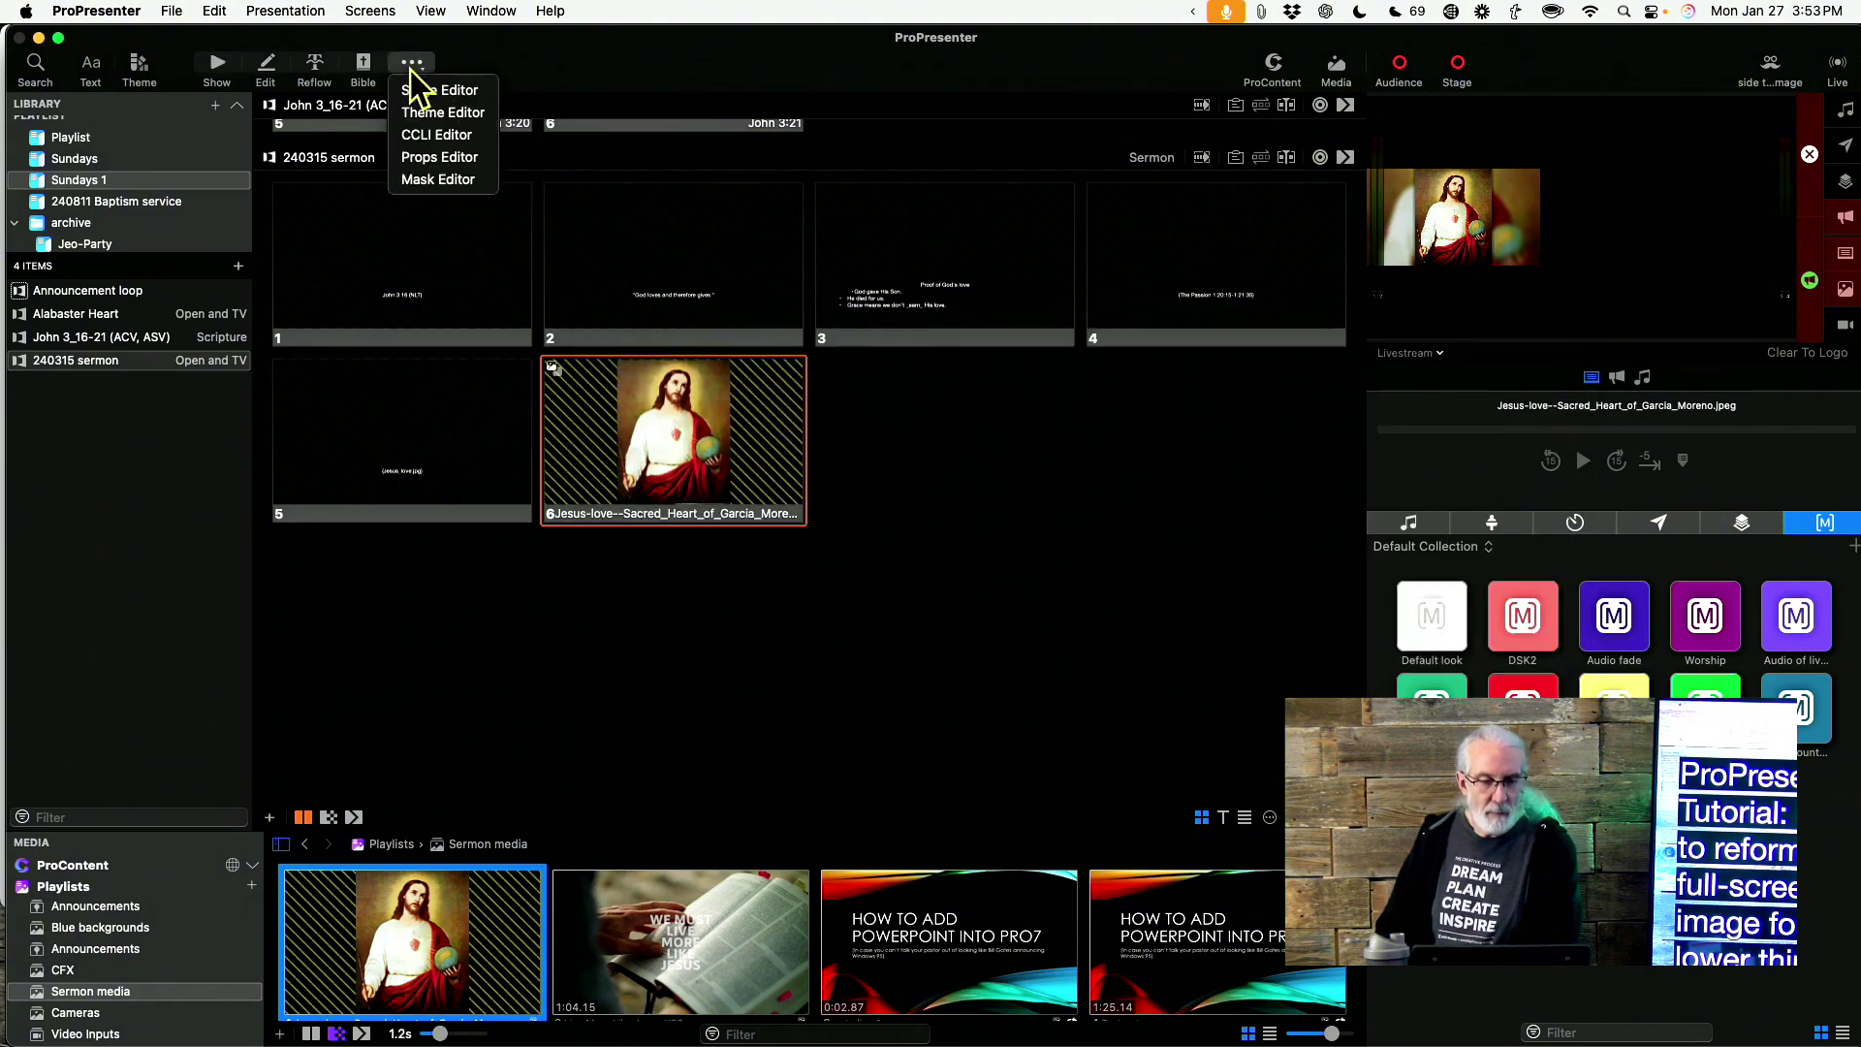
pyautogui.click(421, 114)
pyautogui.click(583, 491)
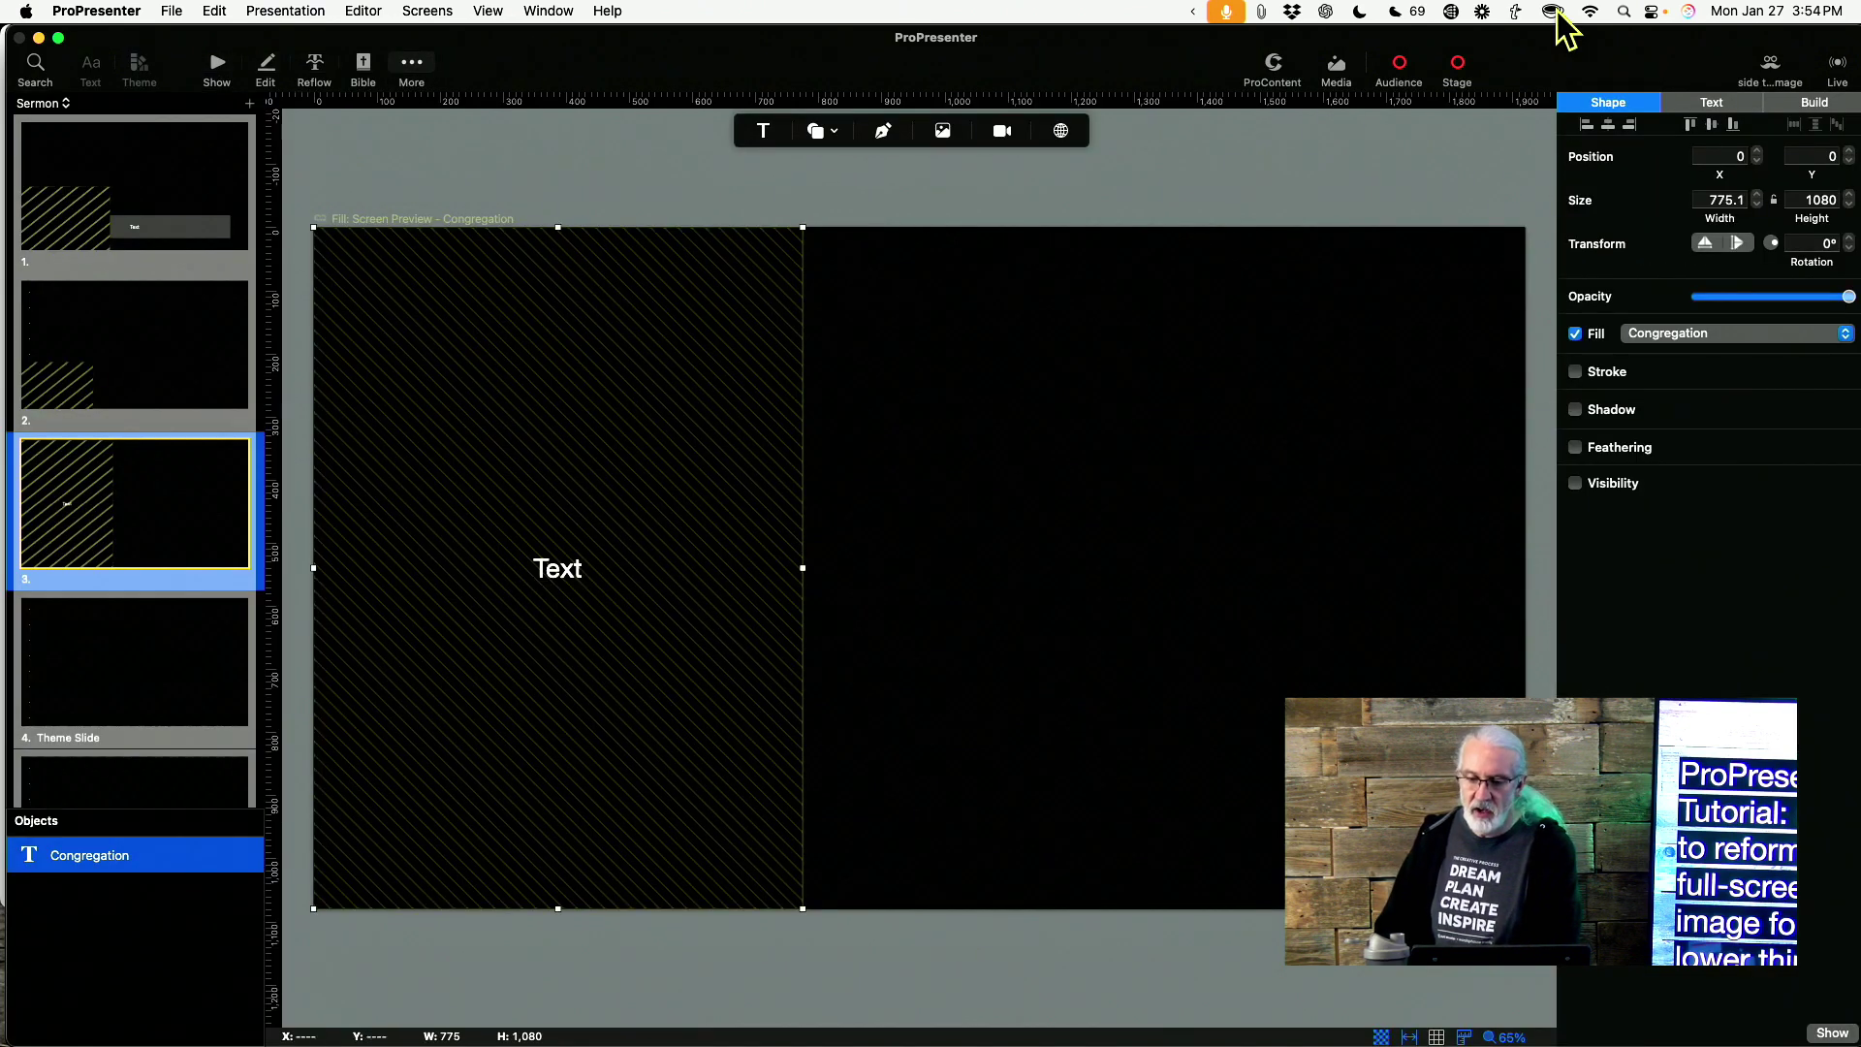
pyautogui.click(1713, 103)
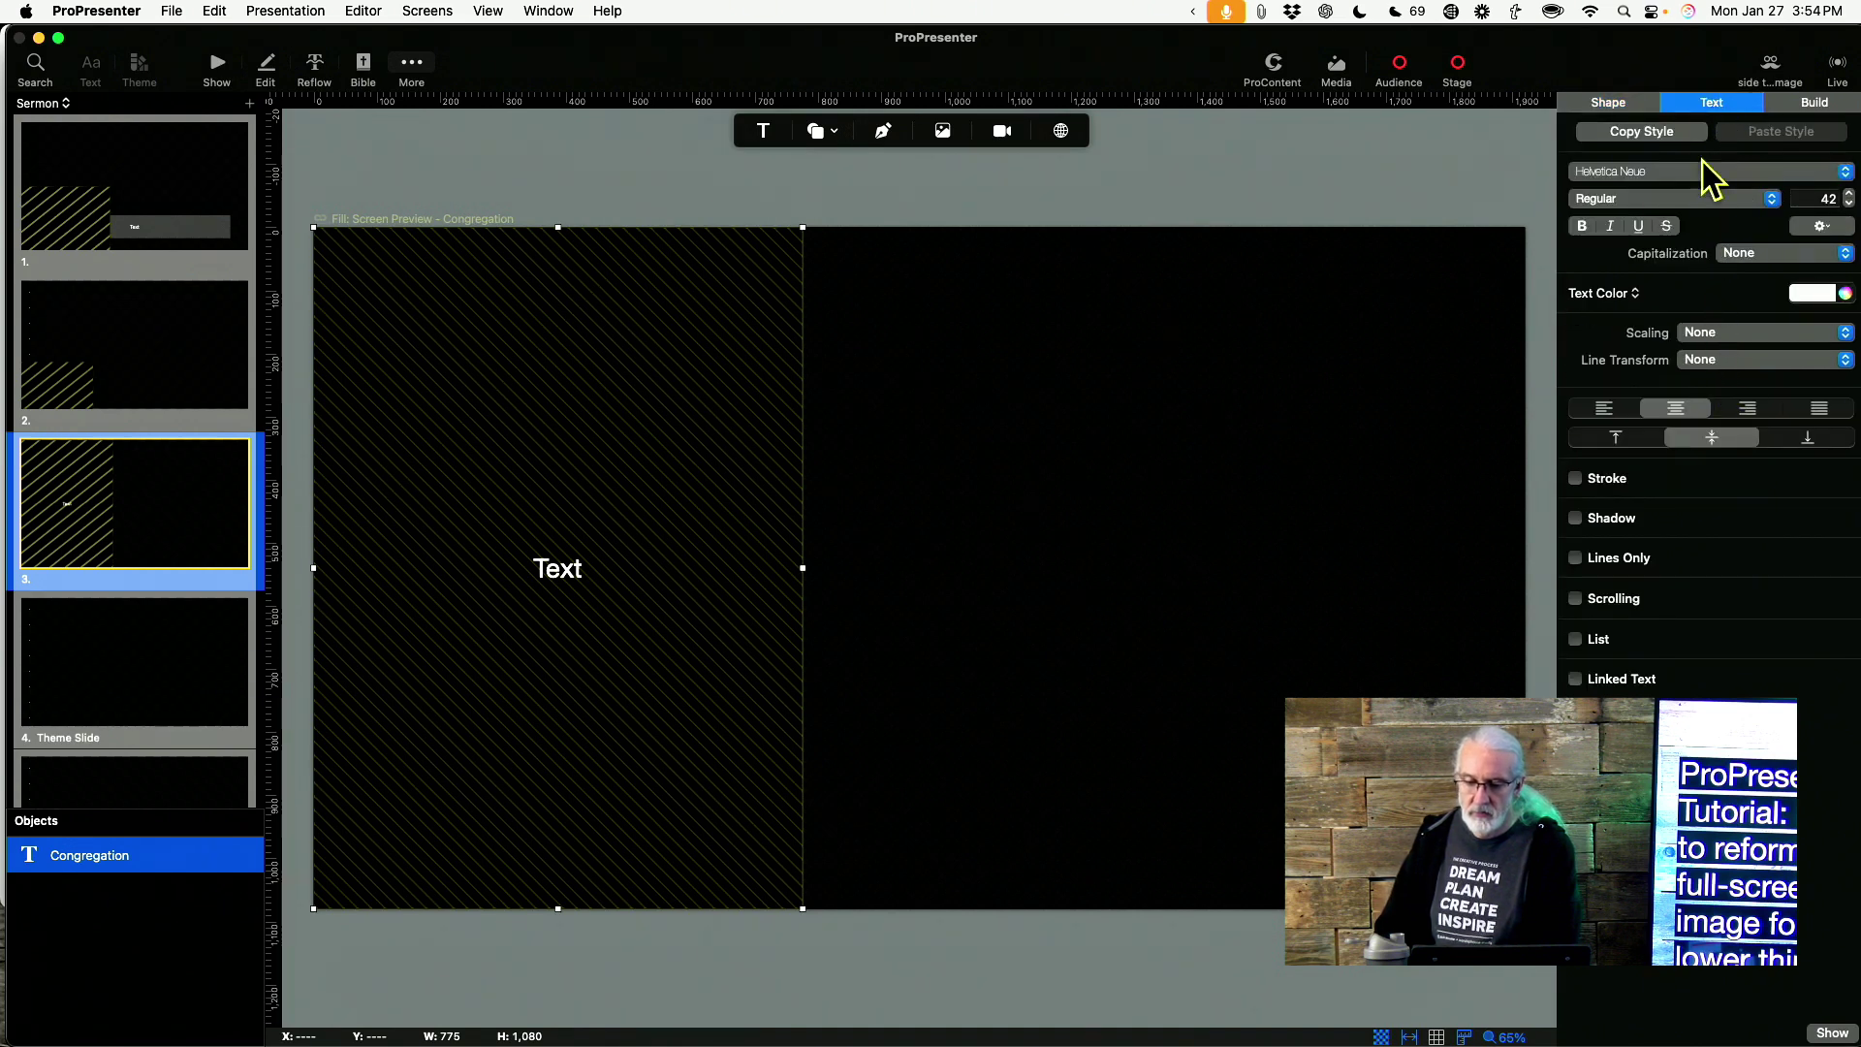
pyautogui.click(1617, 105)
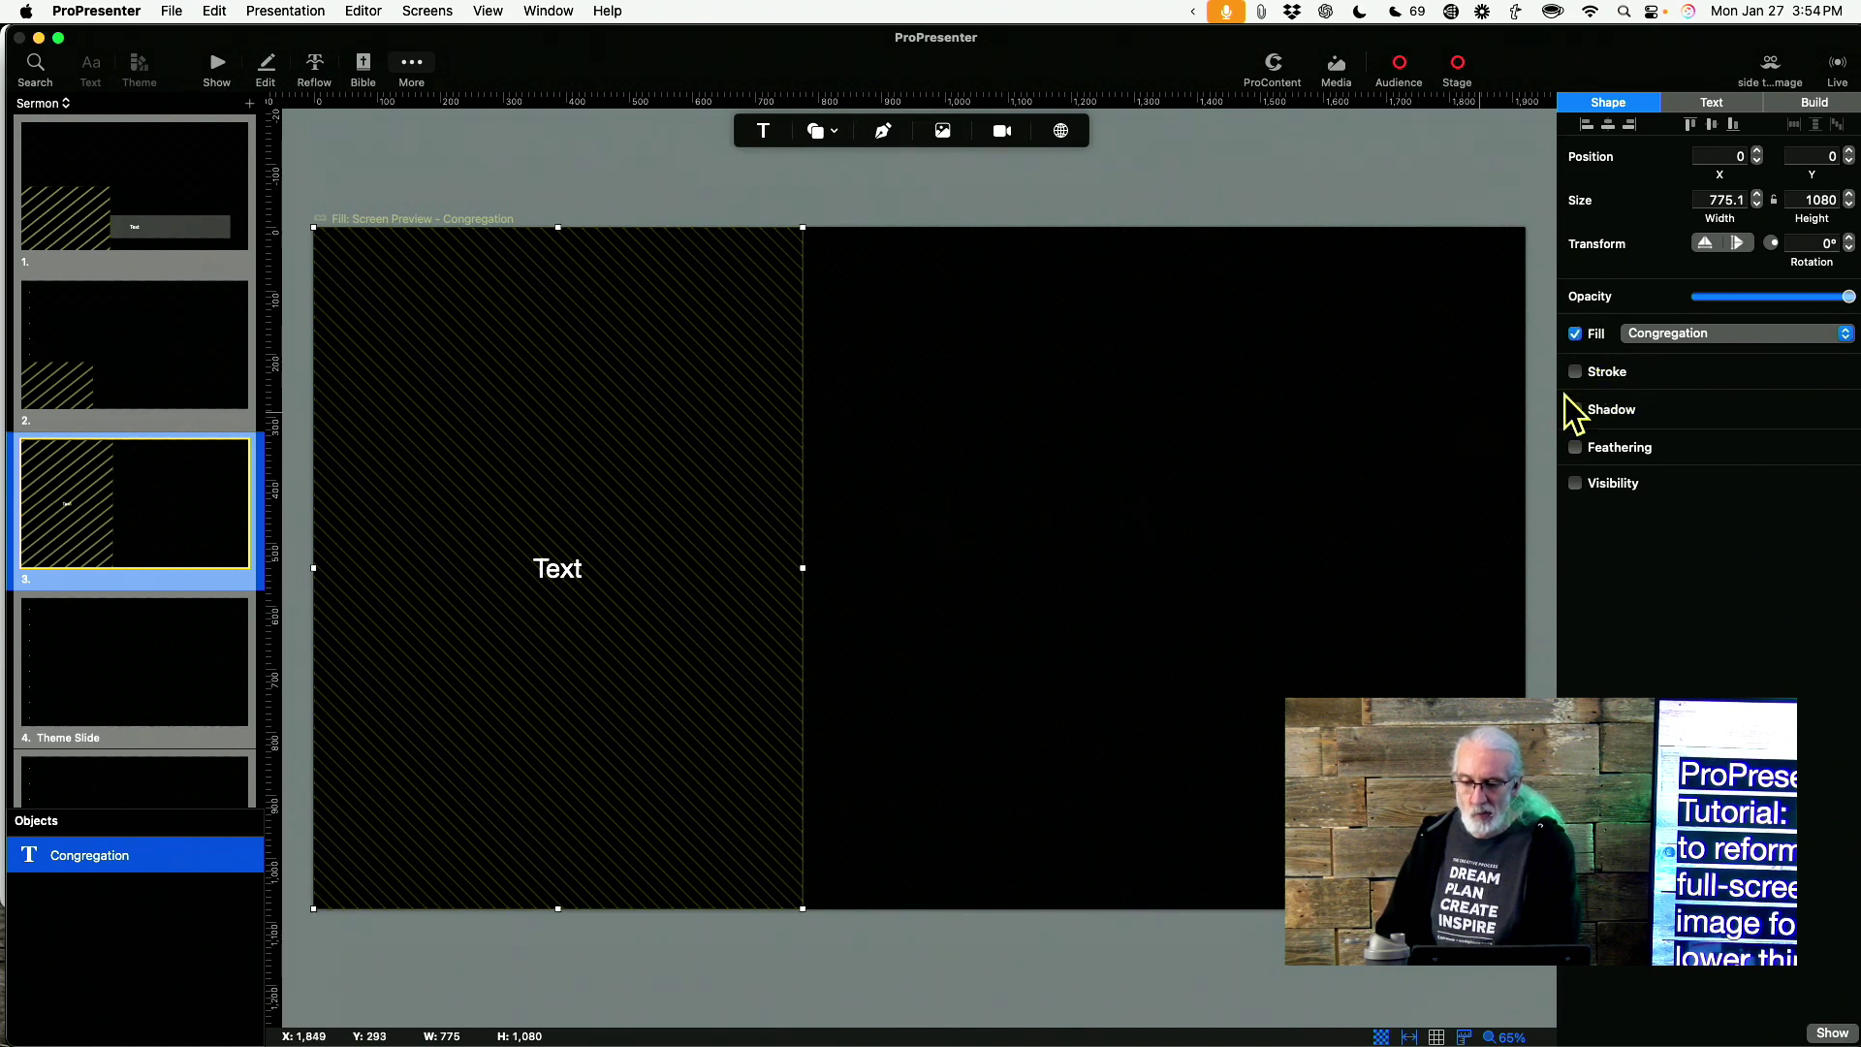
pyautogui.click(1845, 335)
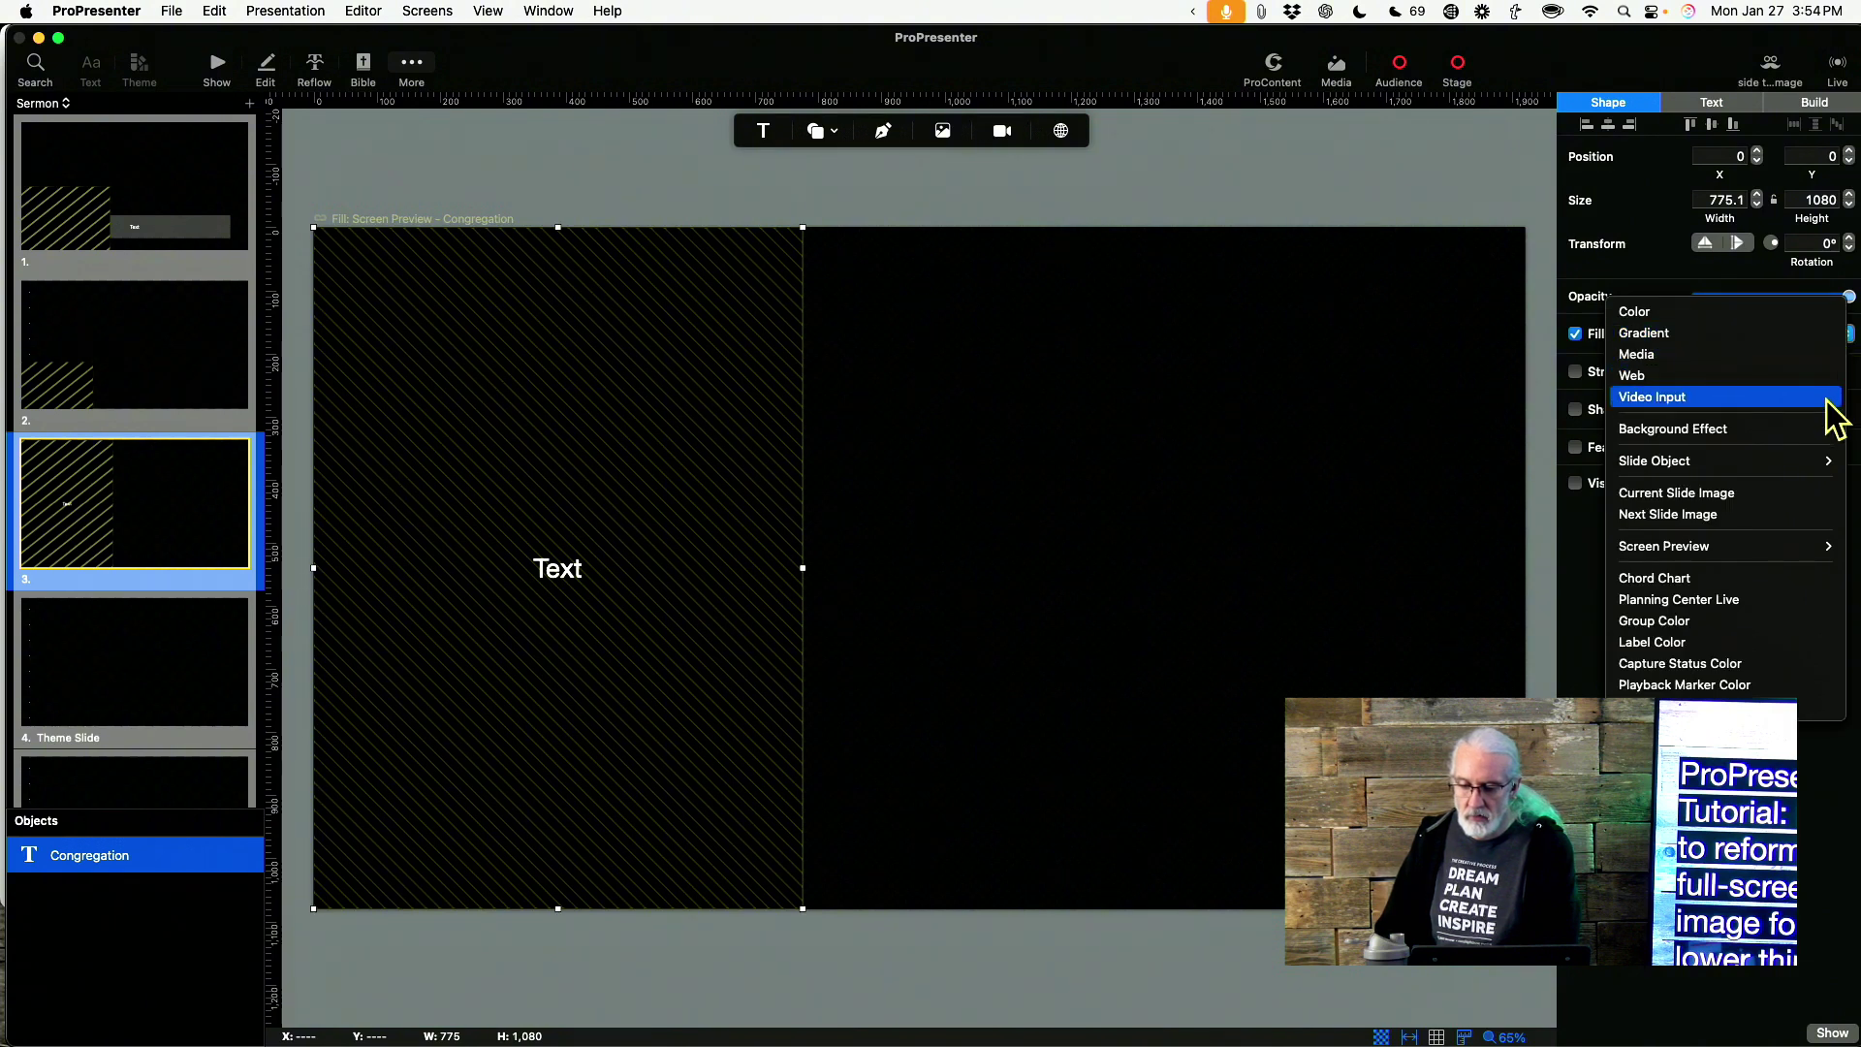
pyautogui.moveTo(1819, 431)
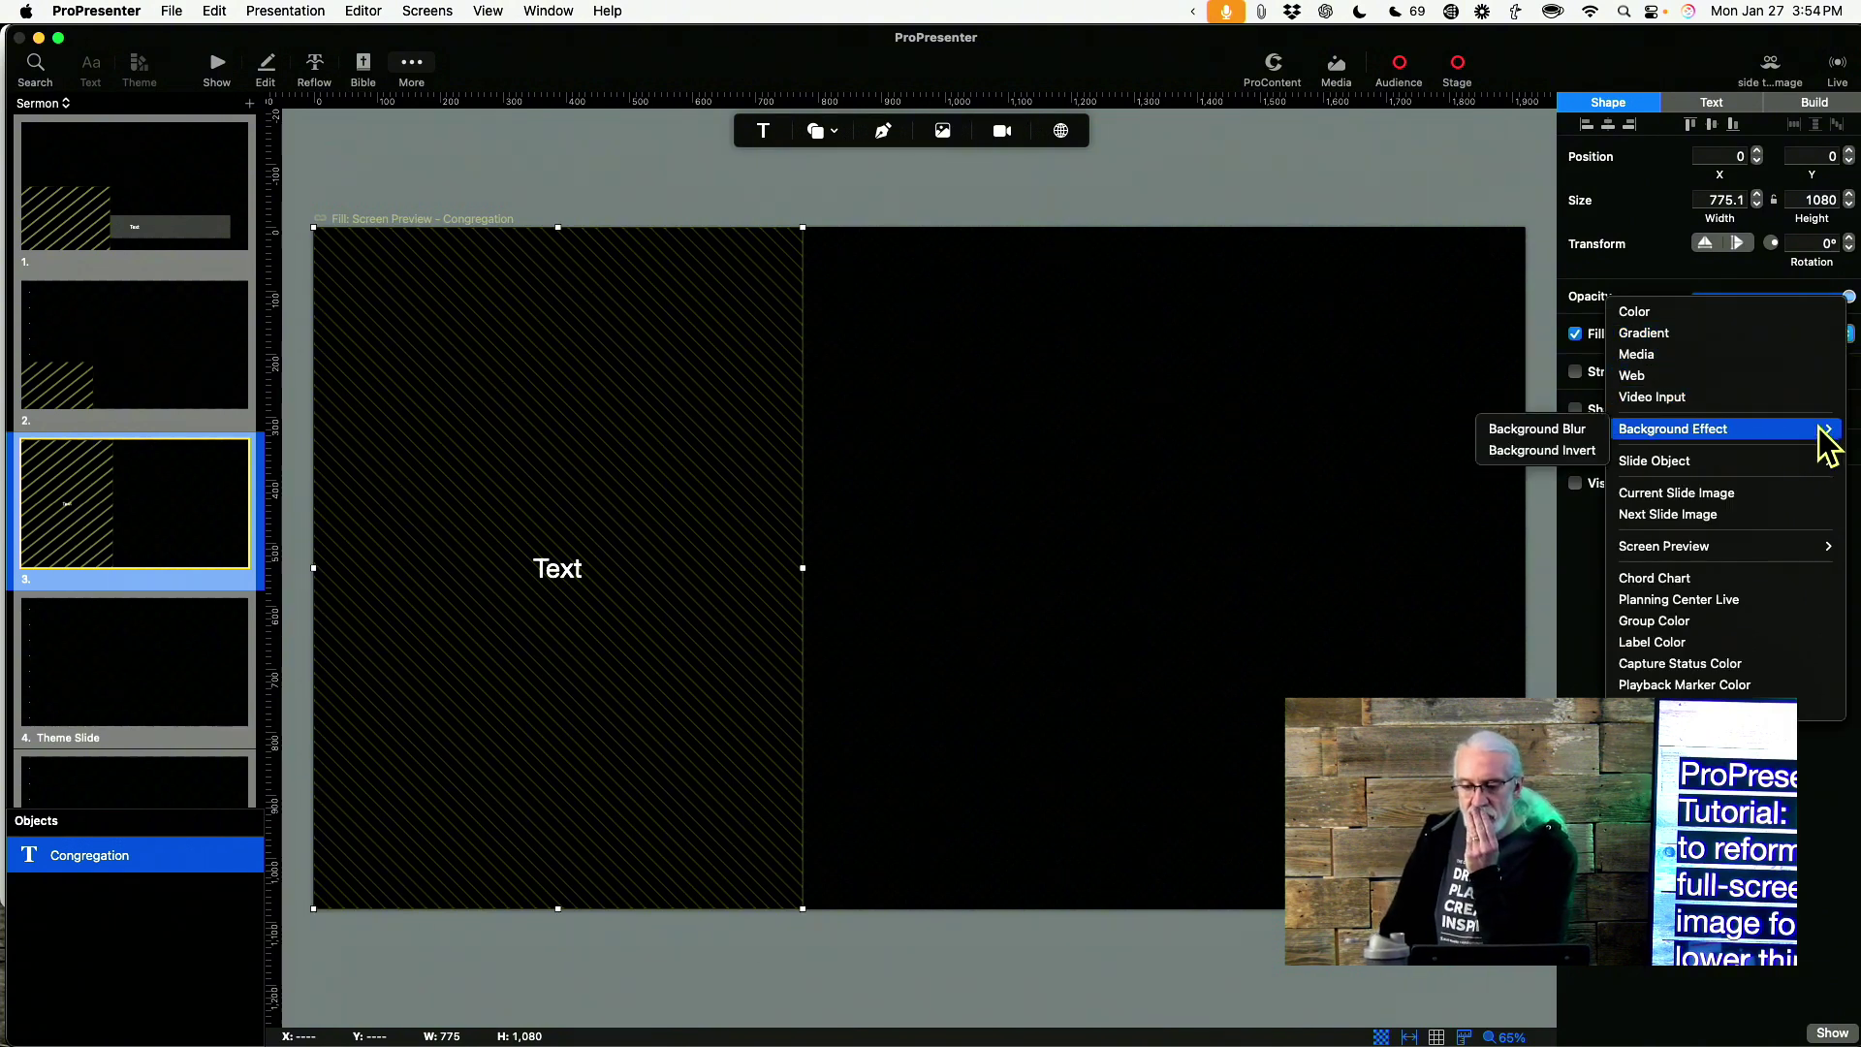
pyautogui.moveTo(1815, 554)
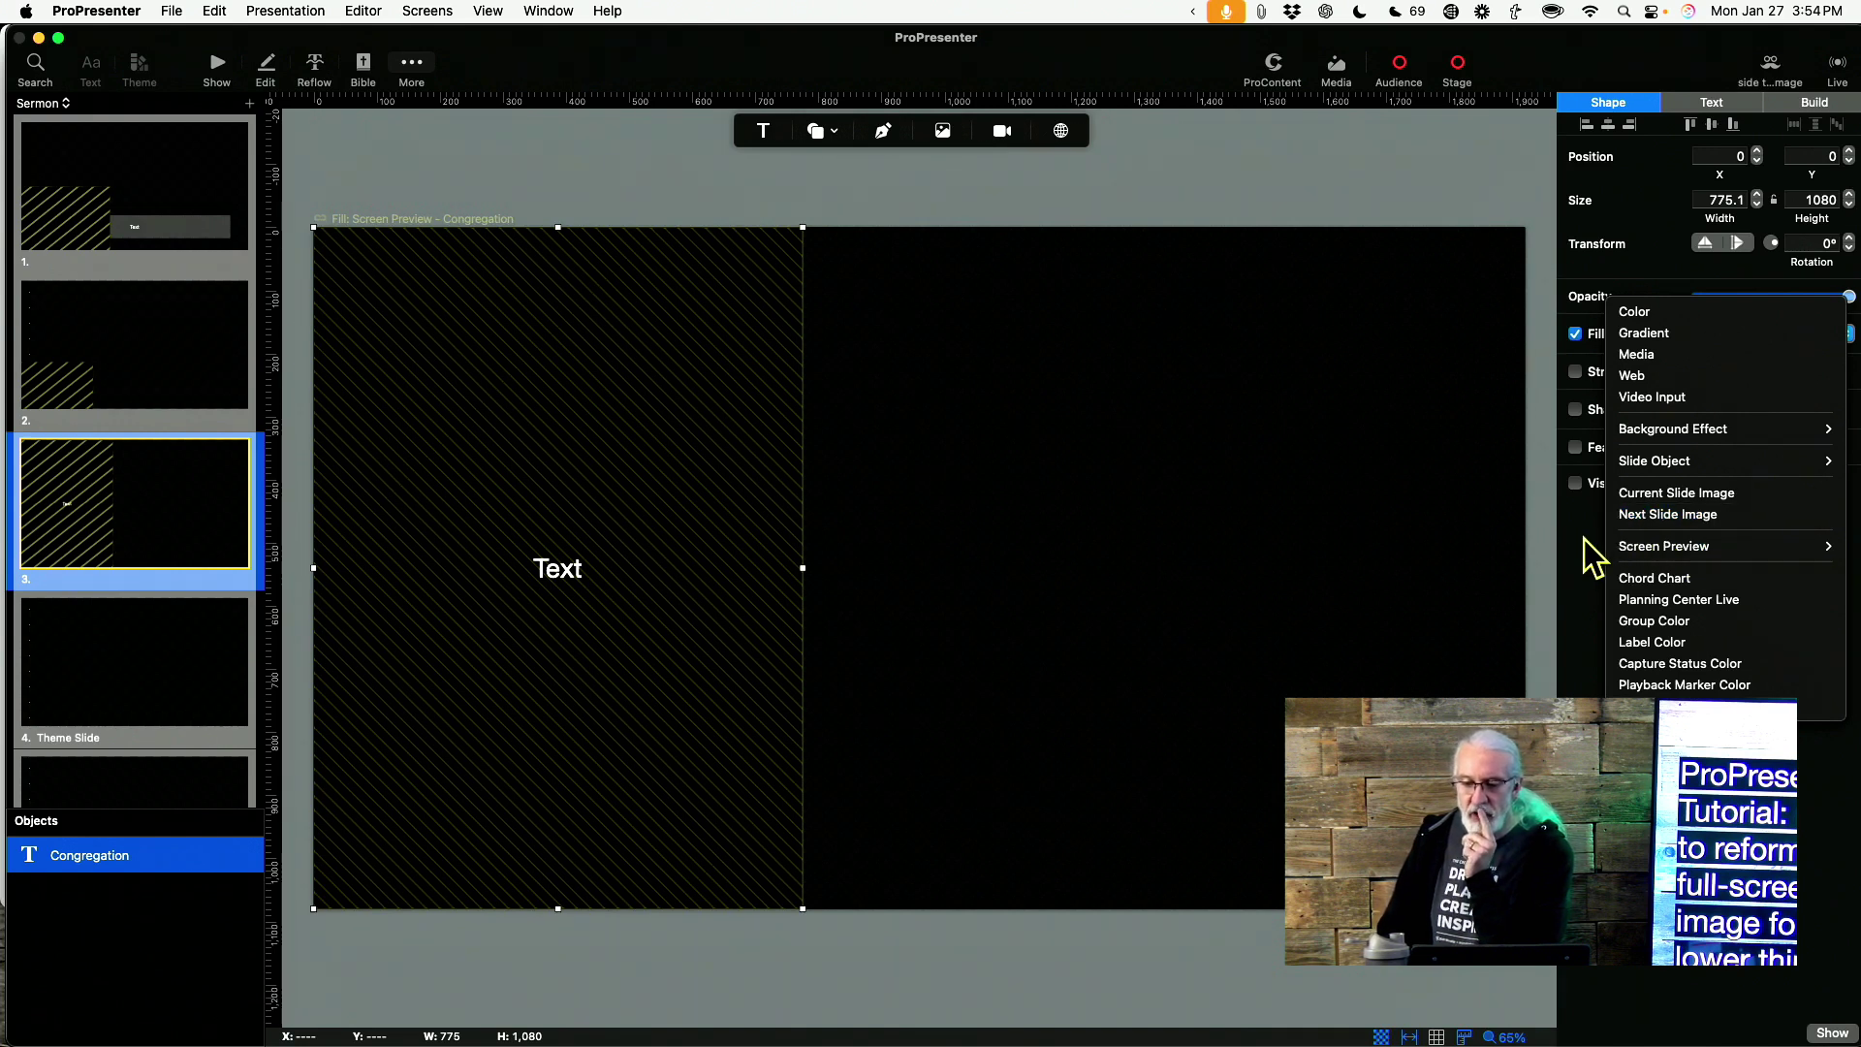
pyautogui.moveTo(1645, 430)
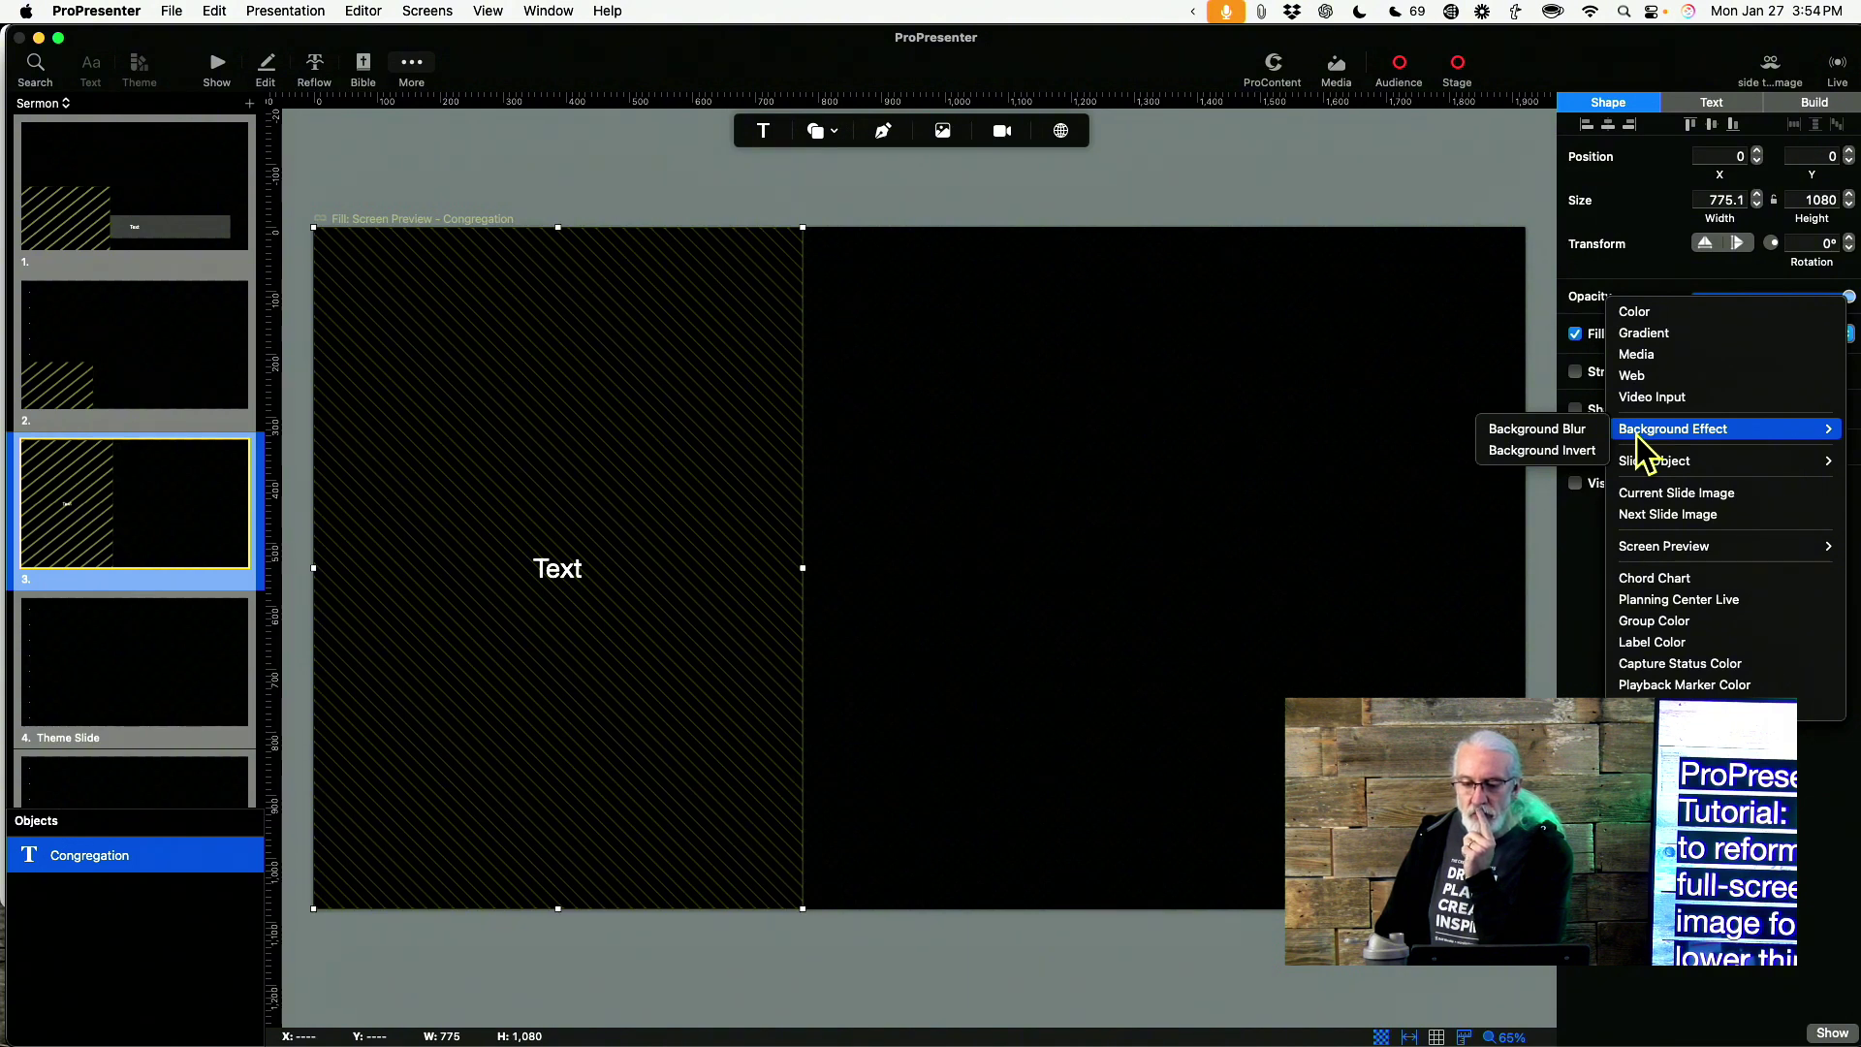
pyautogui.click(1593, 582)
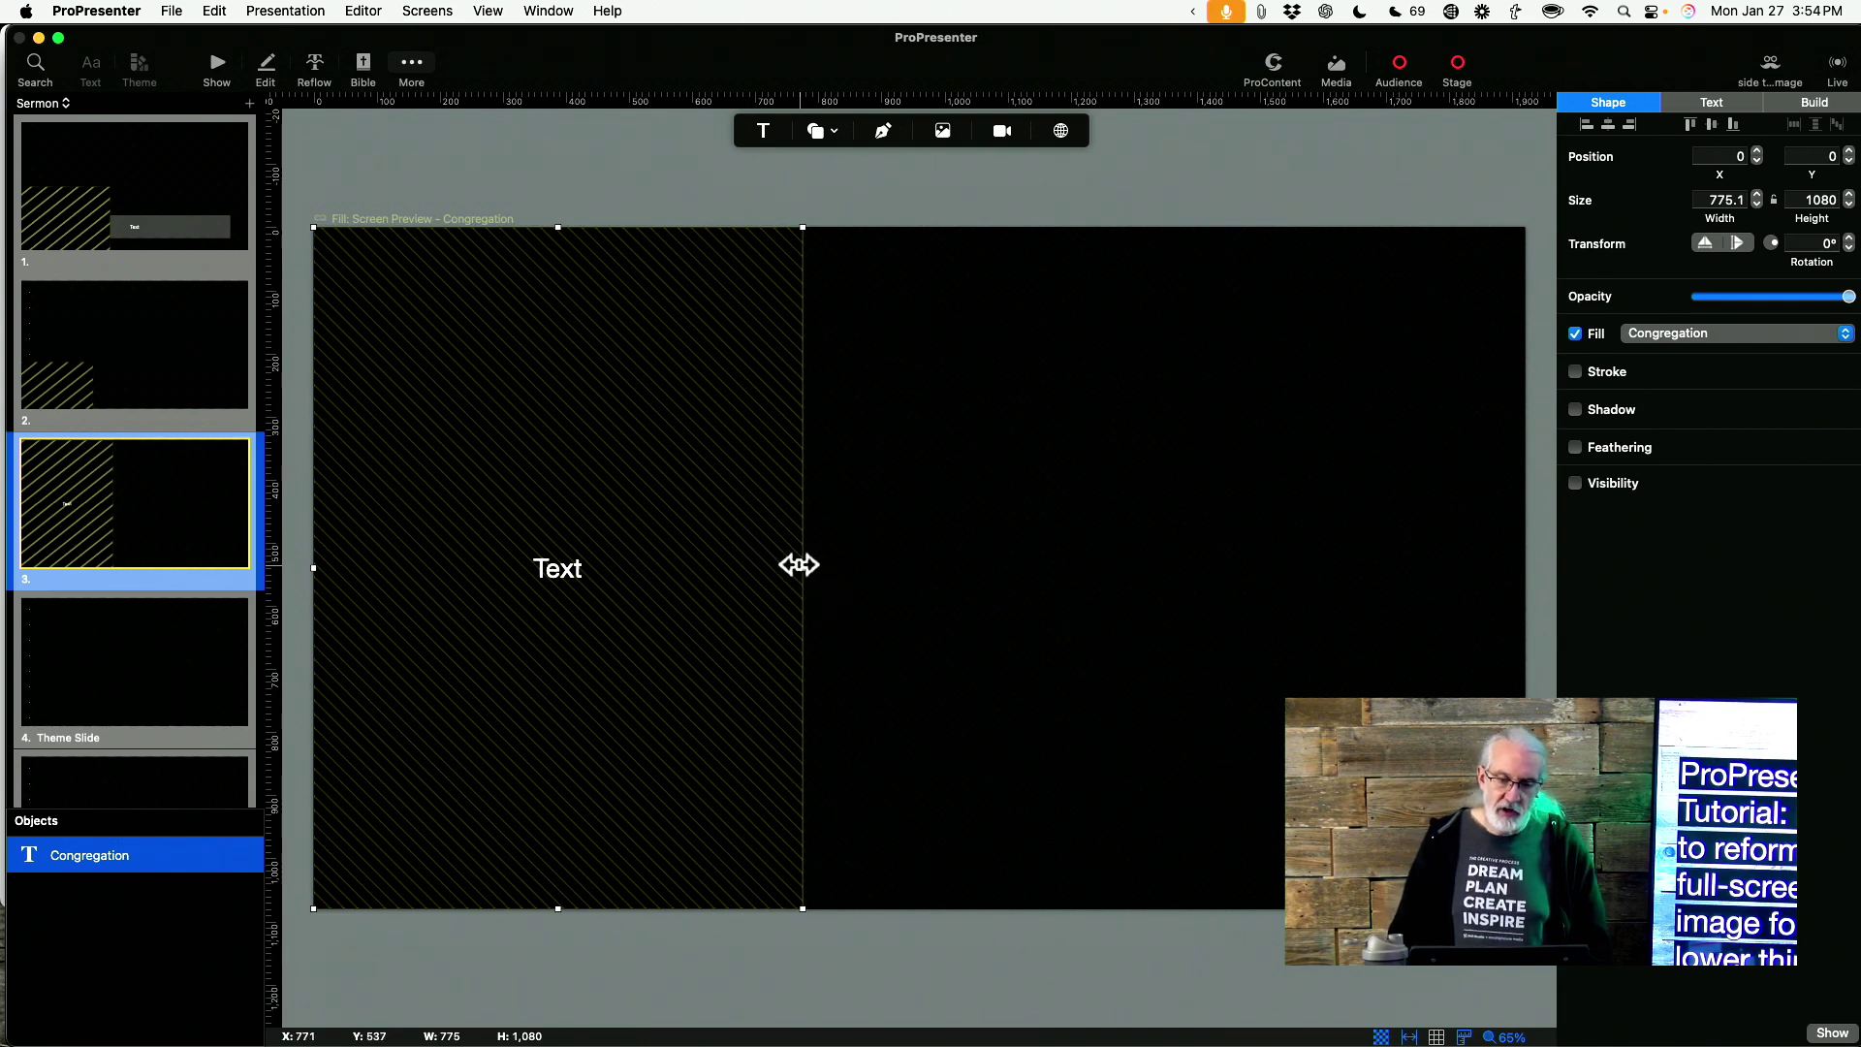
# Widen the Congregation fill to 1920 at X -600 and return to the show view
pyautogui.moveTo(799, 565); pyautogui.dragTo(1518, 581)
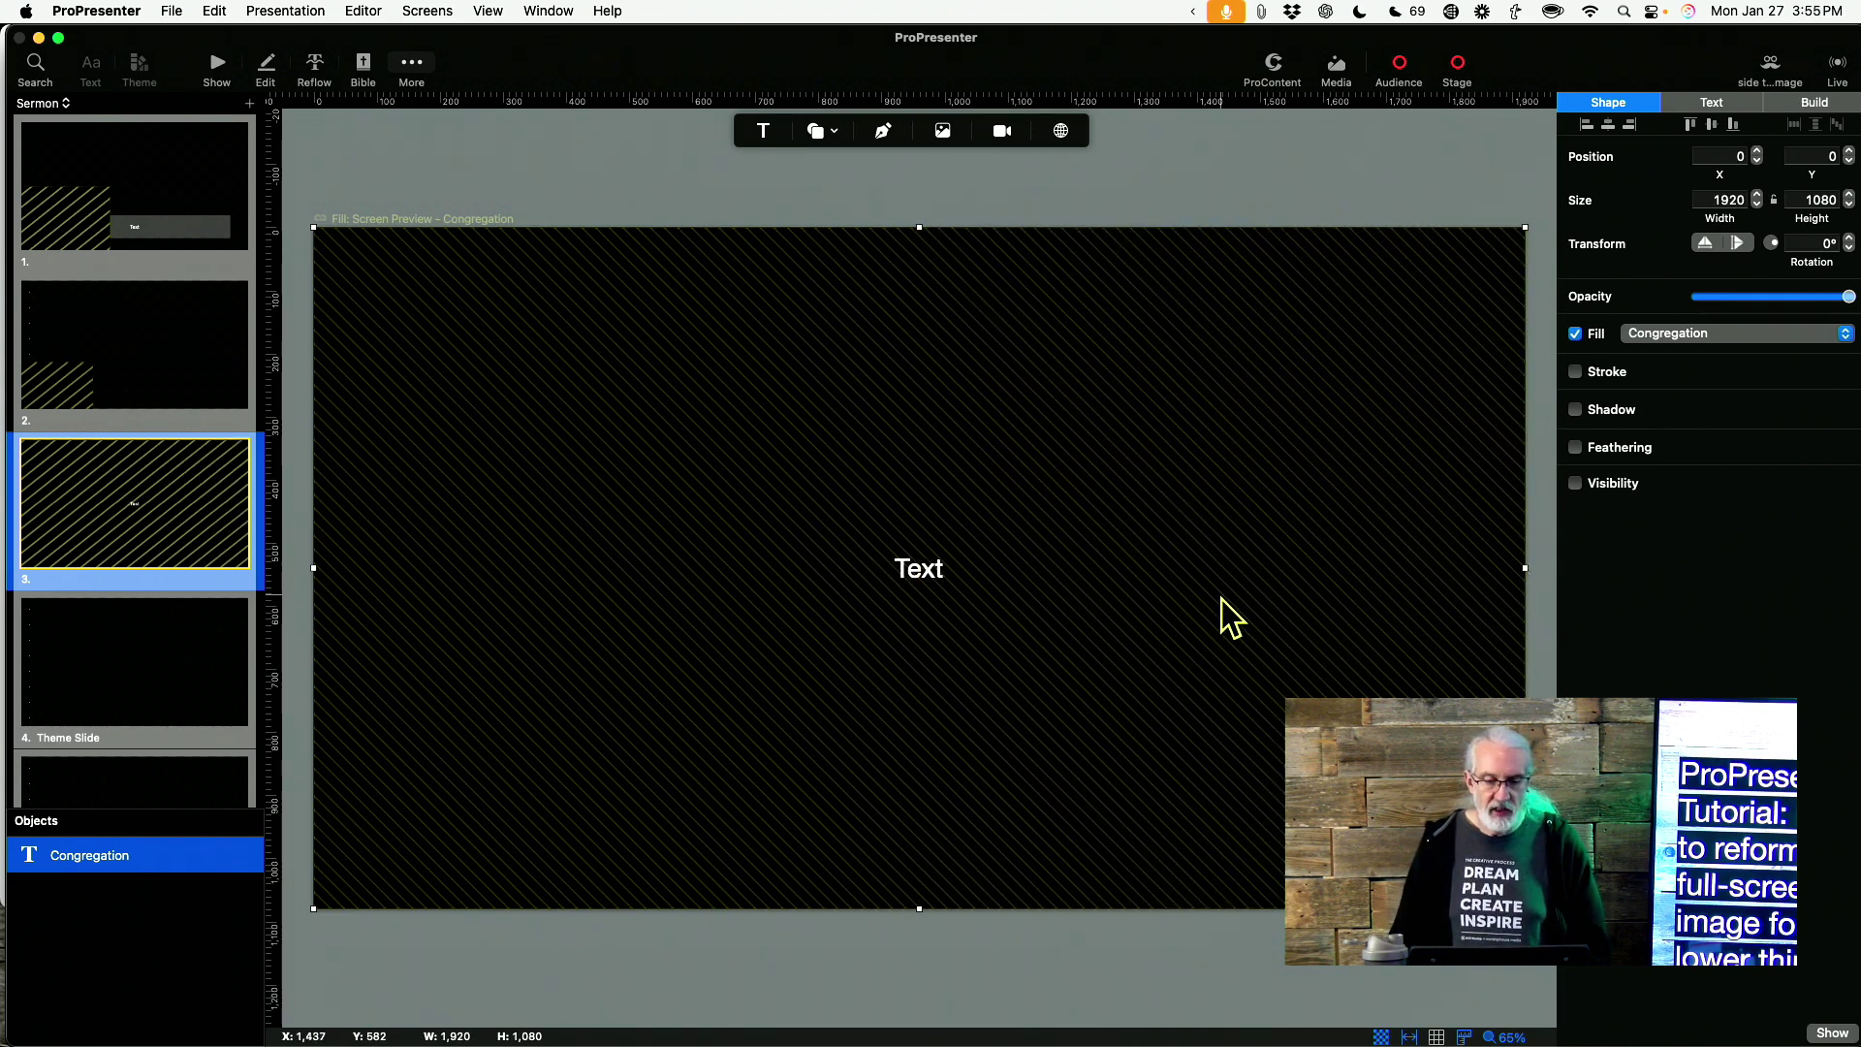
pyautogui.moveTo(1222, 599); pyautogui.dragTo(841, 618)
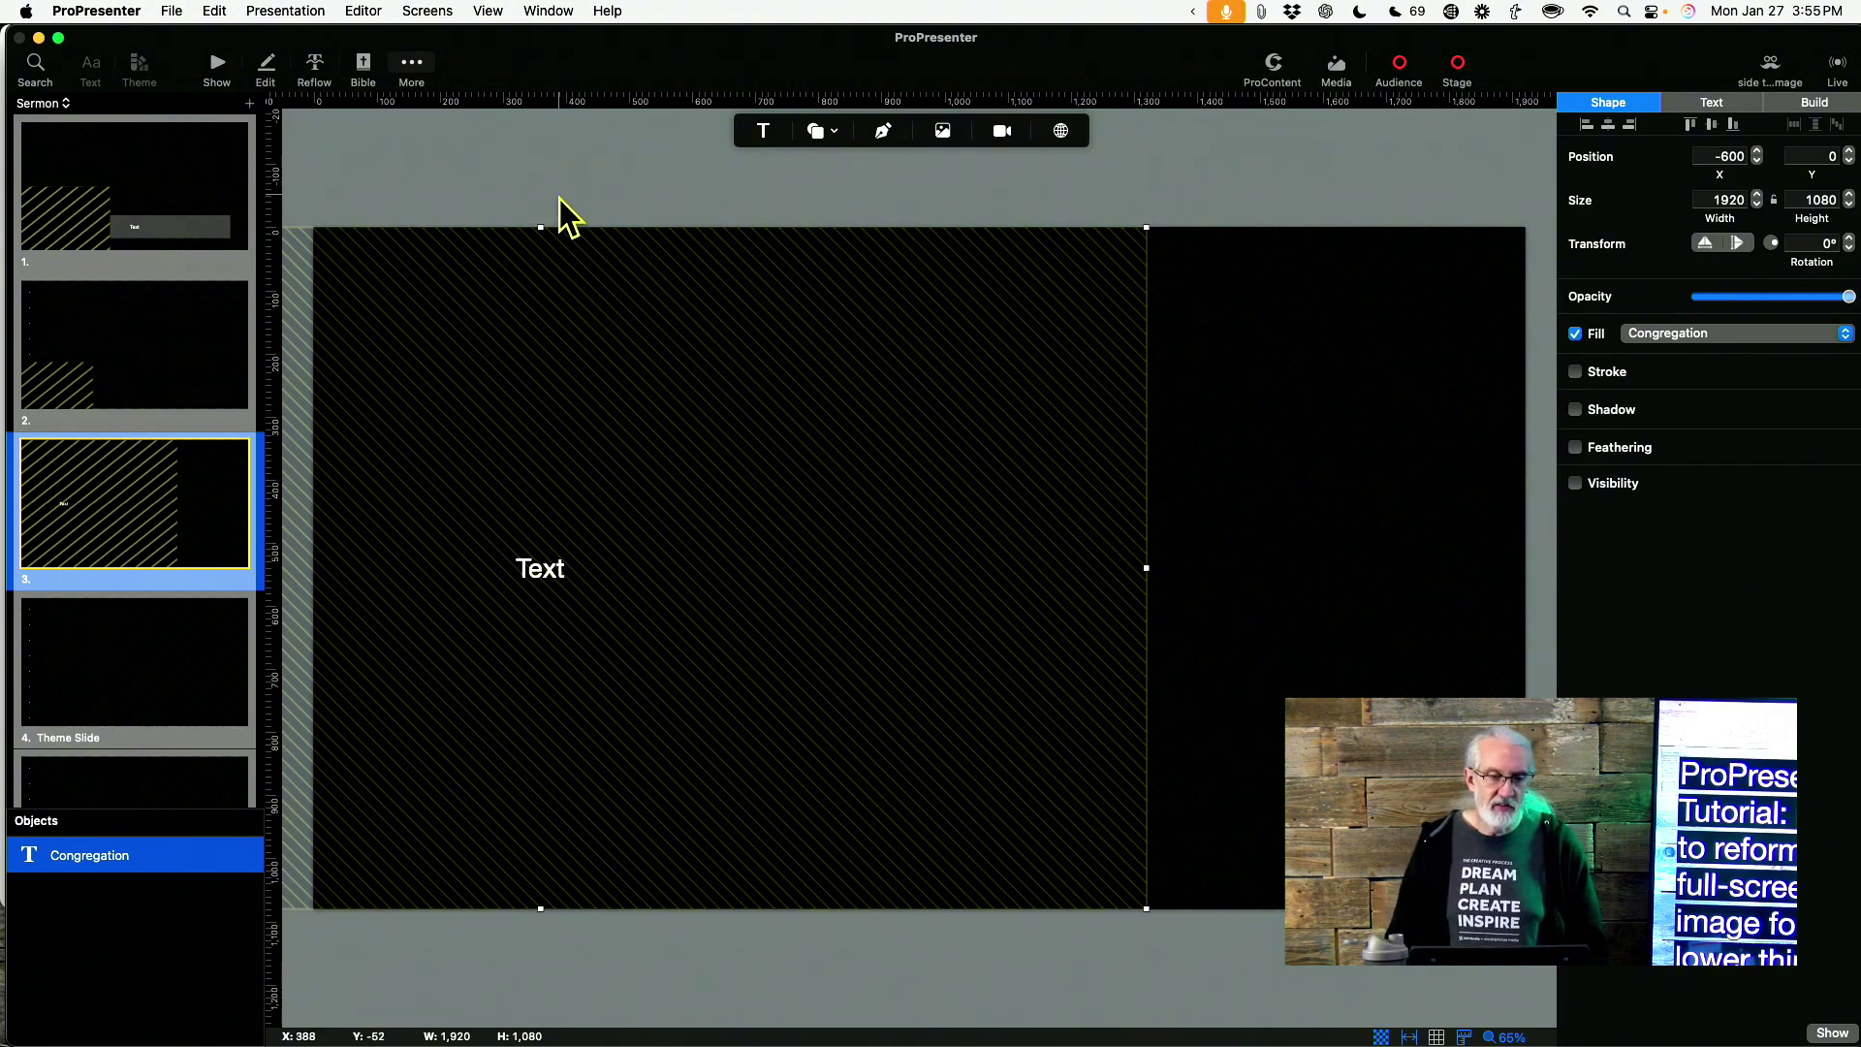
pyautogui.click(212, 76)
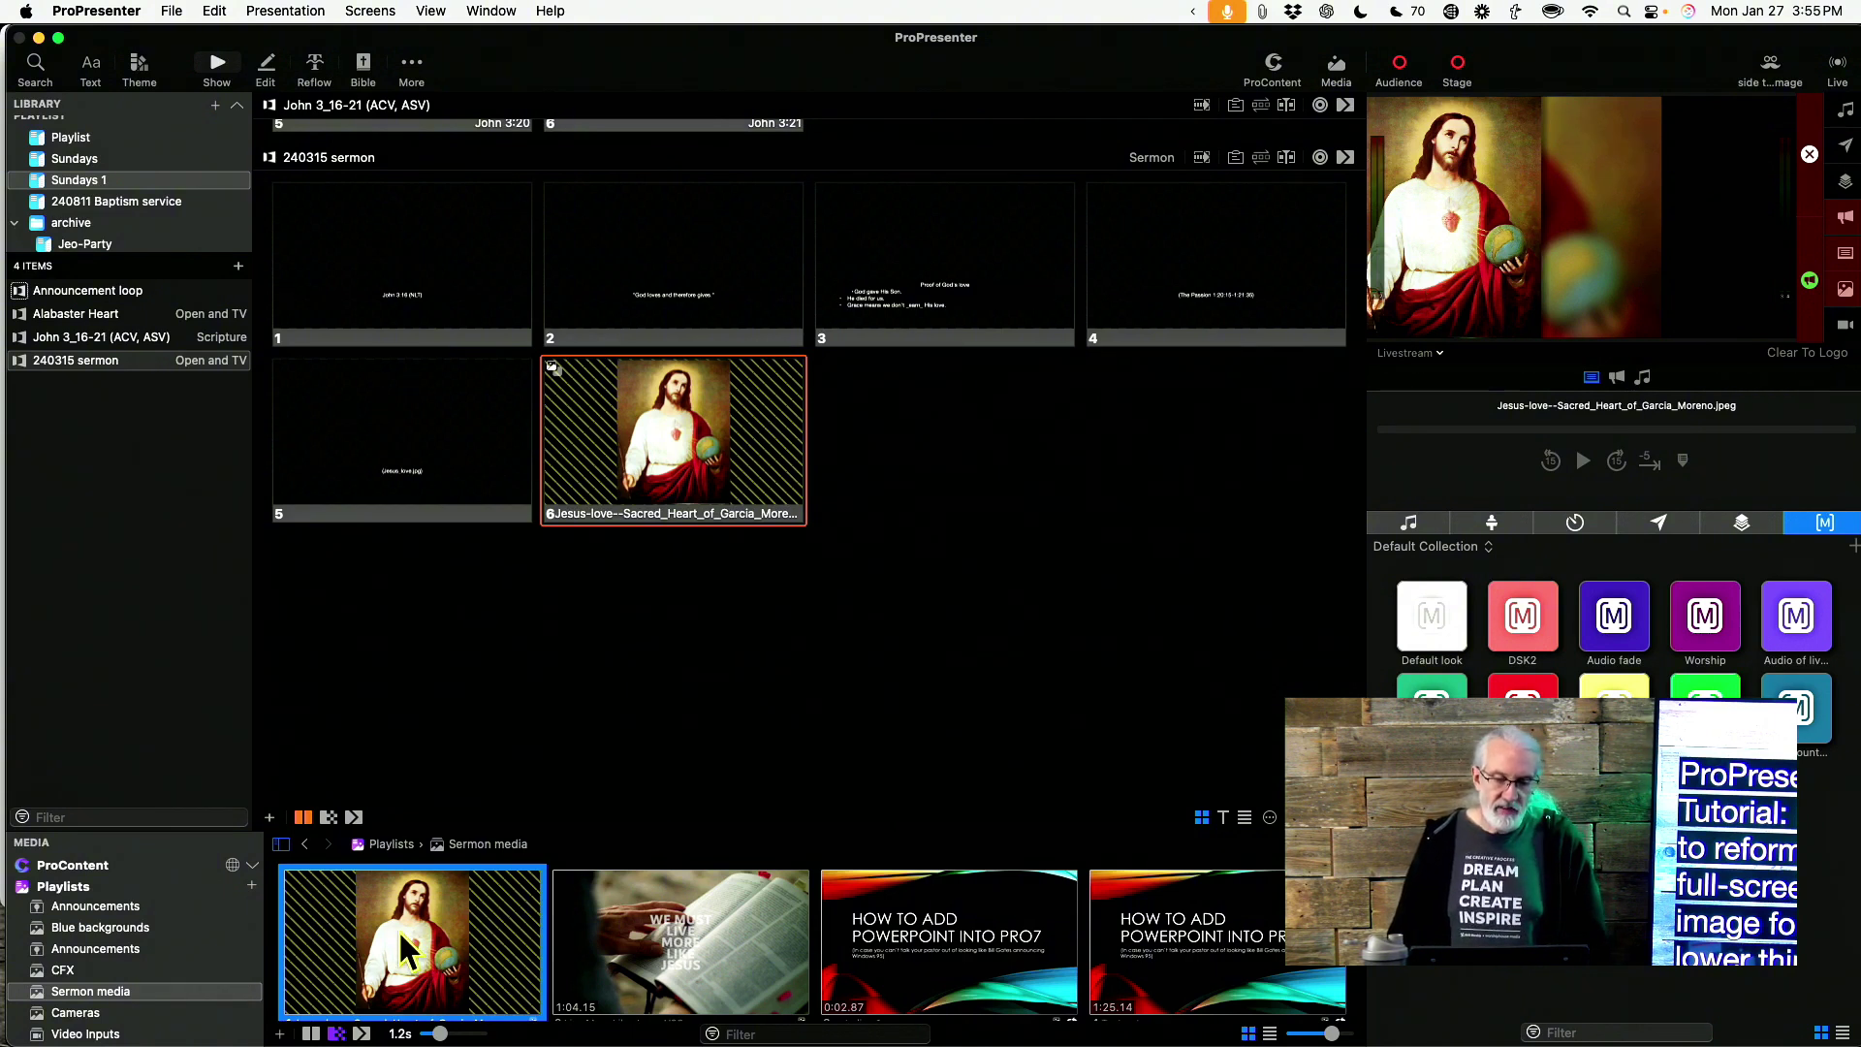
# Set the Jesus image to Scale to Fit and add it to the sermon slides
pyautogui.rightClick(472, 975)
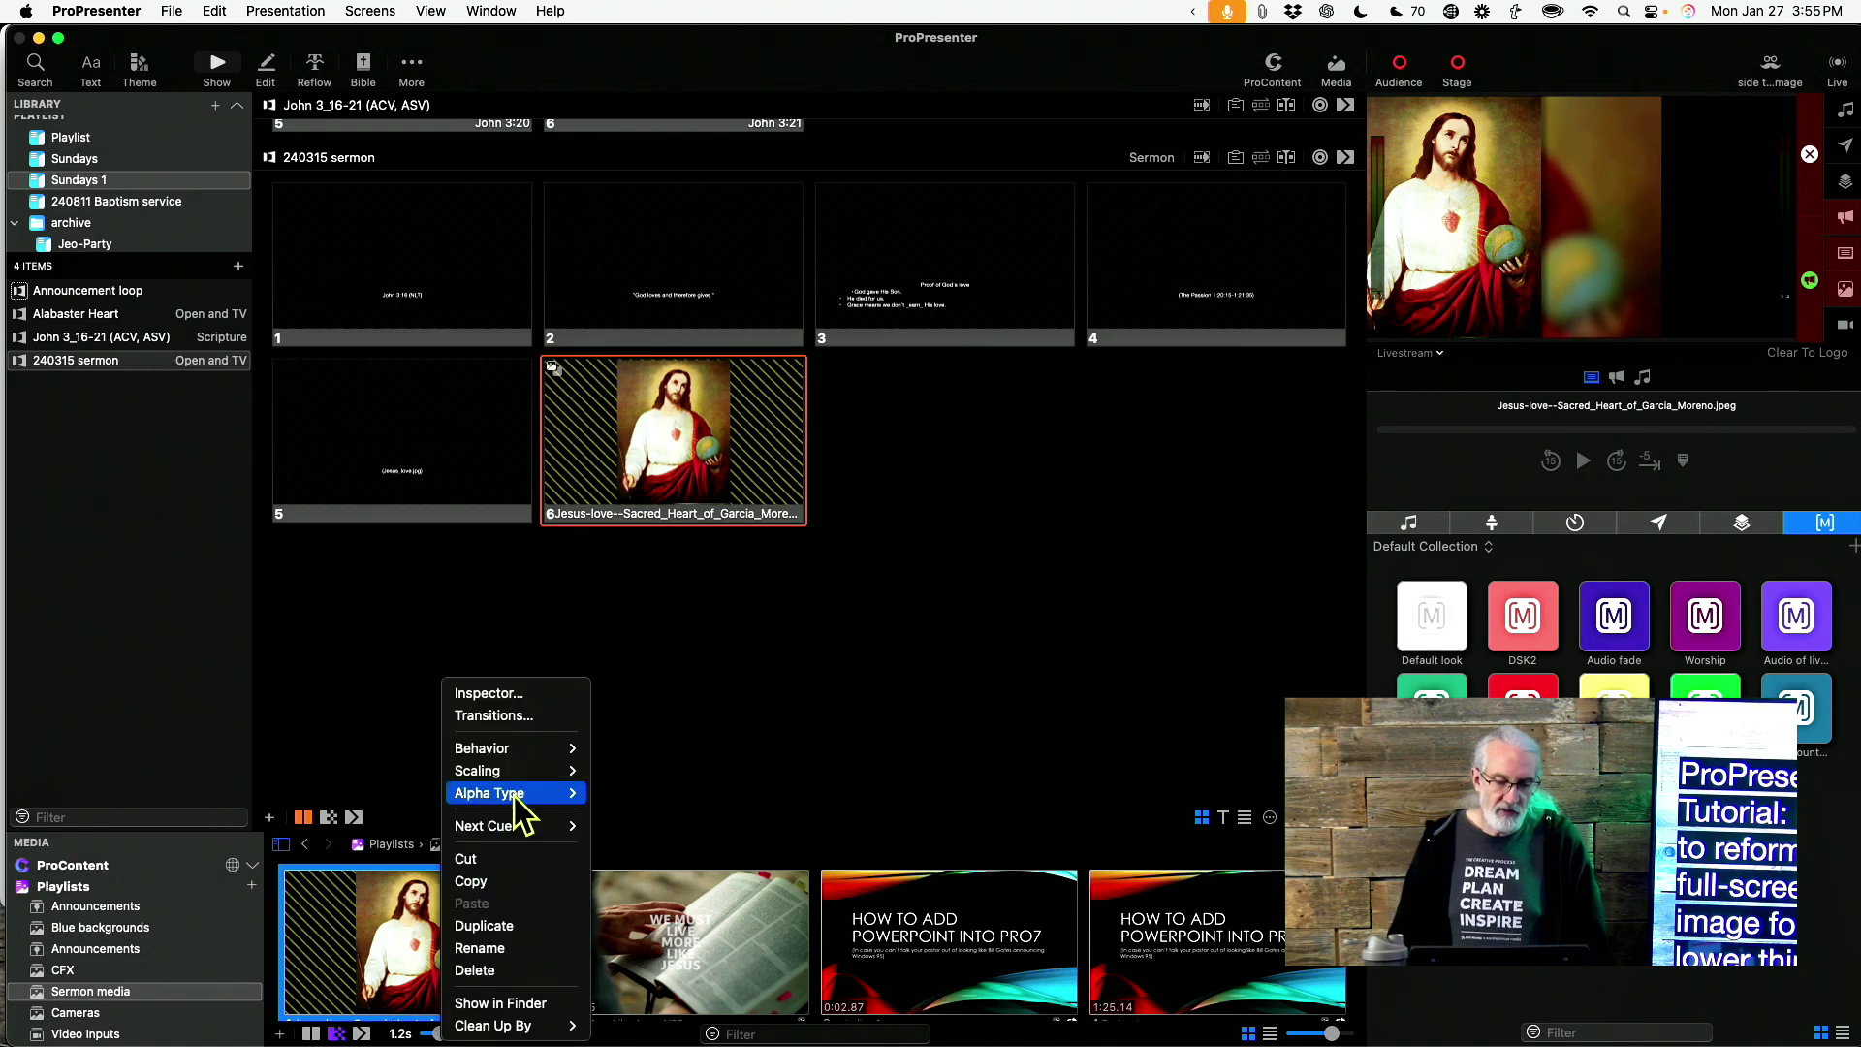
pyautogui.moveTo(505, 776)
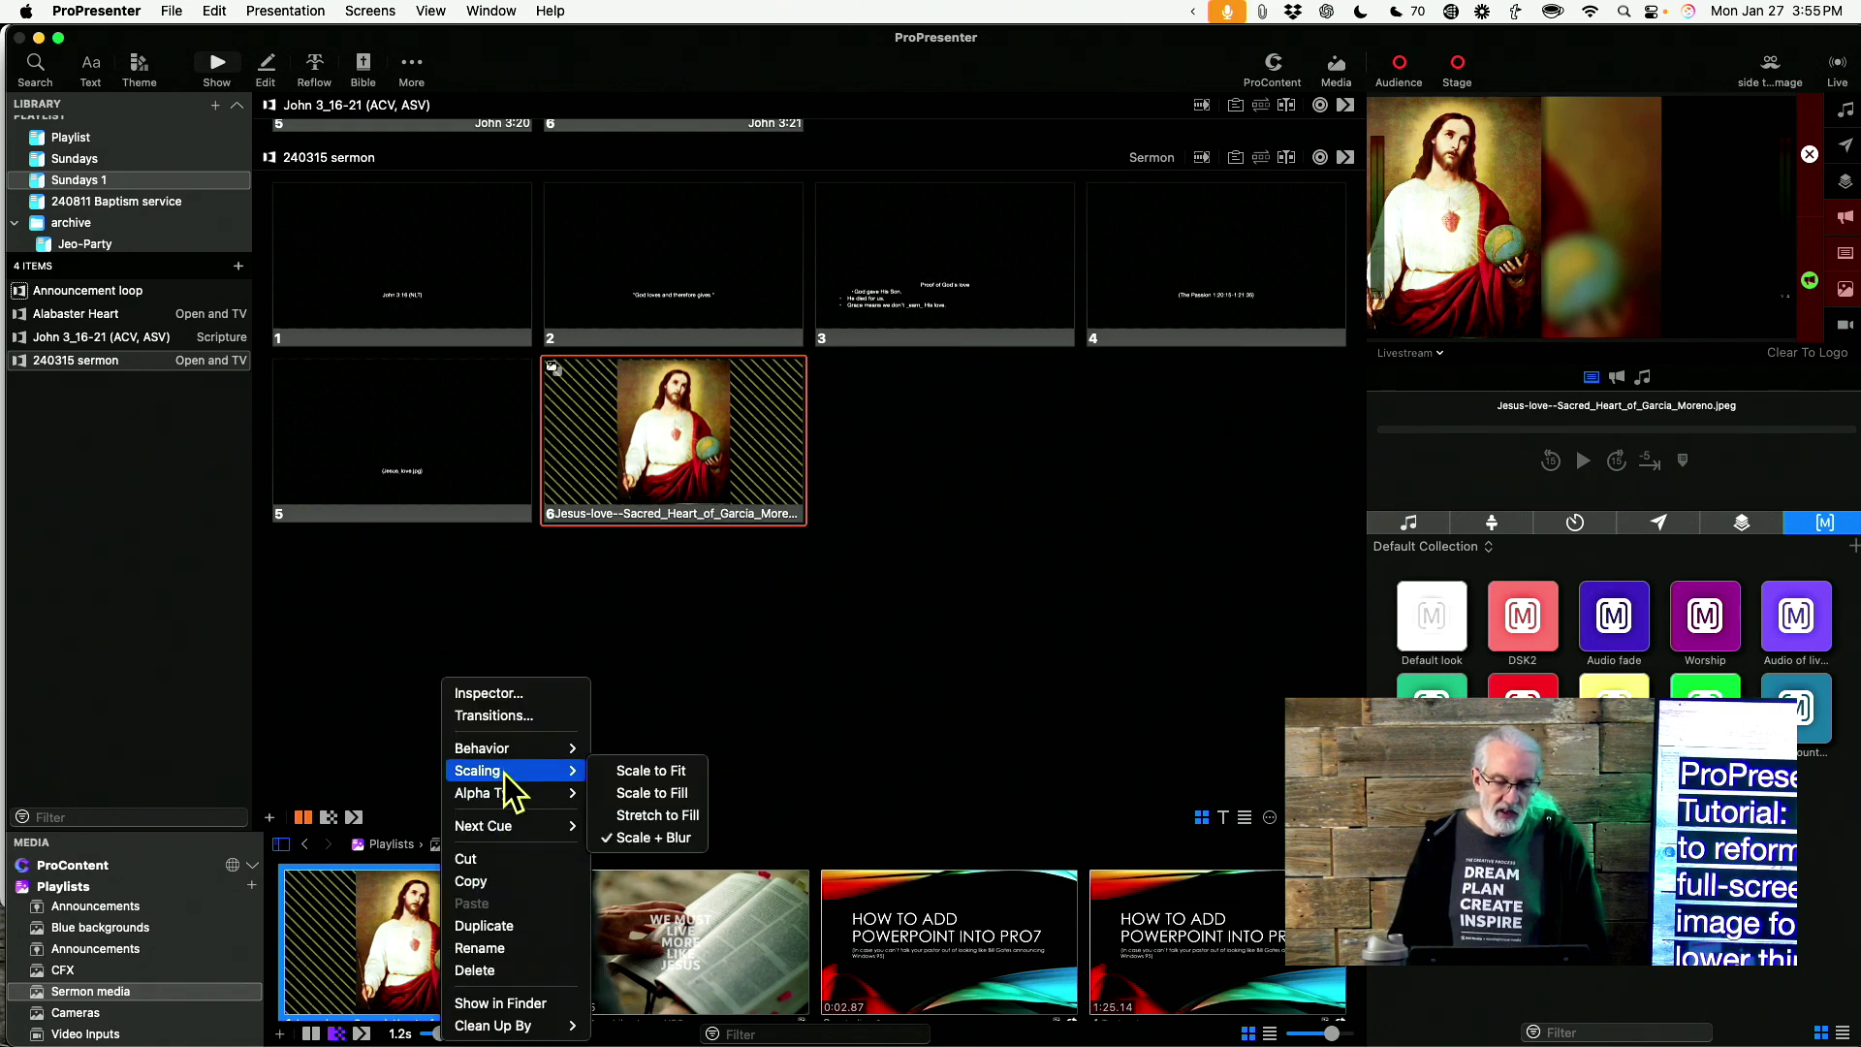
pyautogui.click(634, 772)
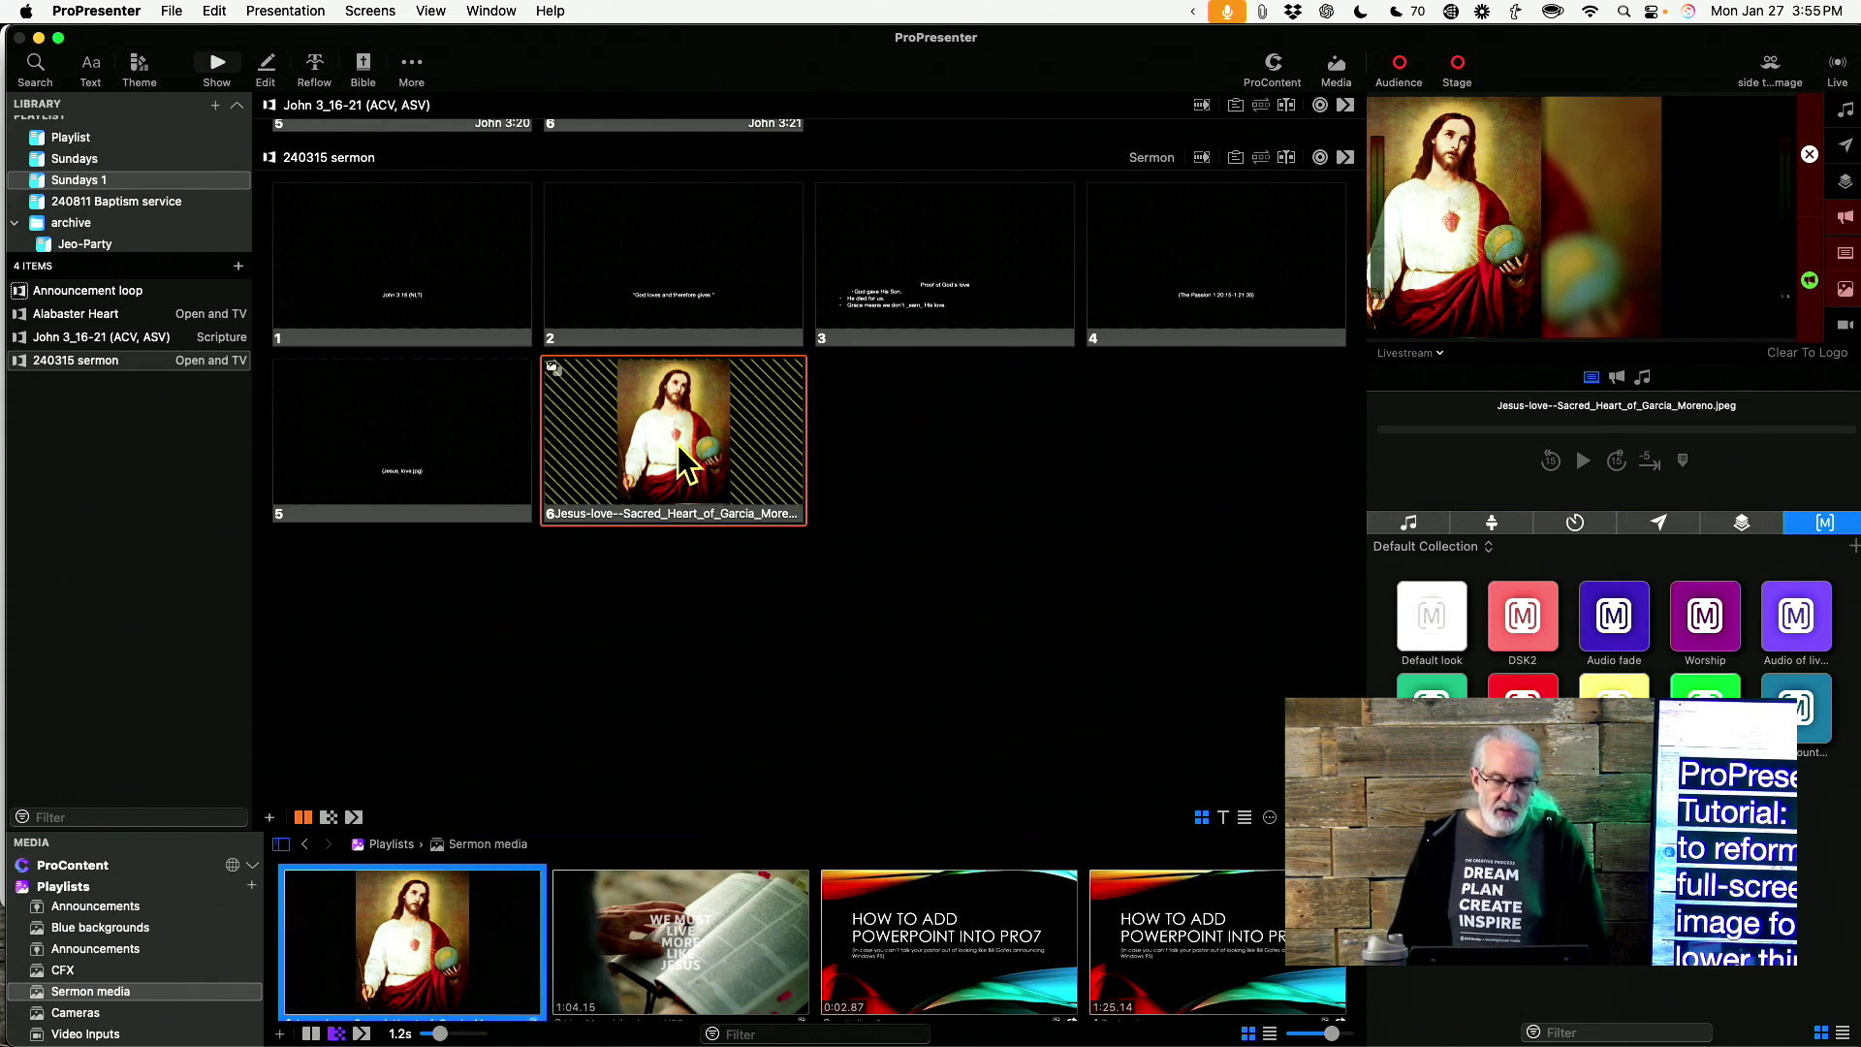
pyautogui.moveTo(456, 901); pyautogui.dragTo(669, 446)
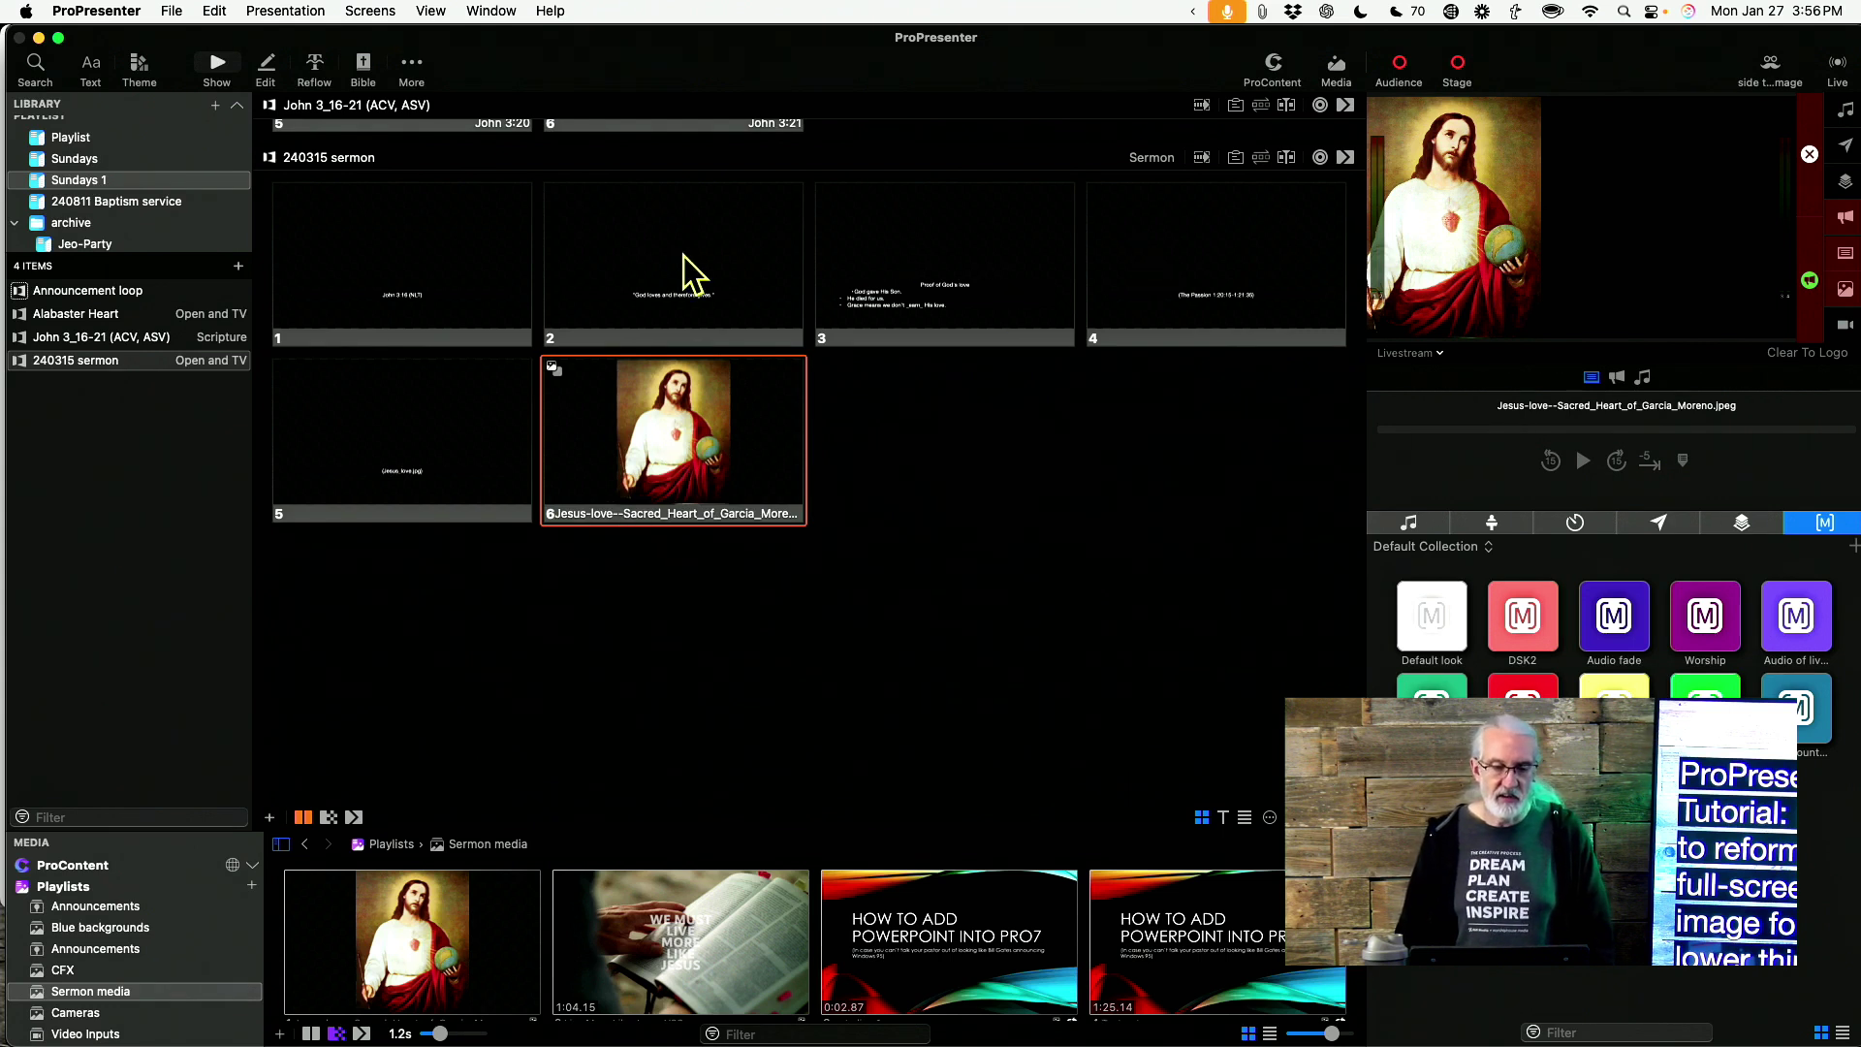
# Move the 'God loves and therefore gives' slide to the end of the 240315 sermon
pyautogui.moveTo(684, 276); pyautogui.dragTo(913, 392)
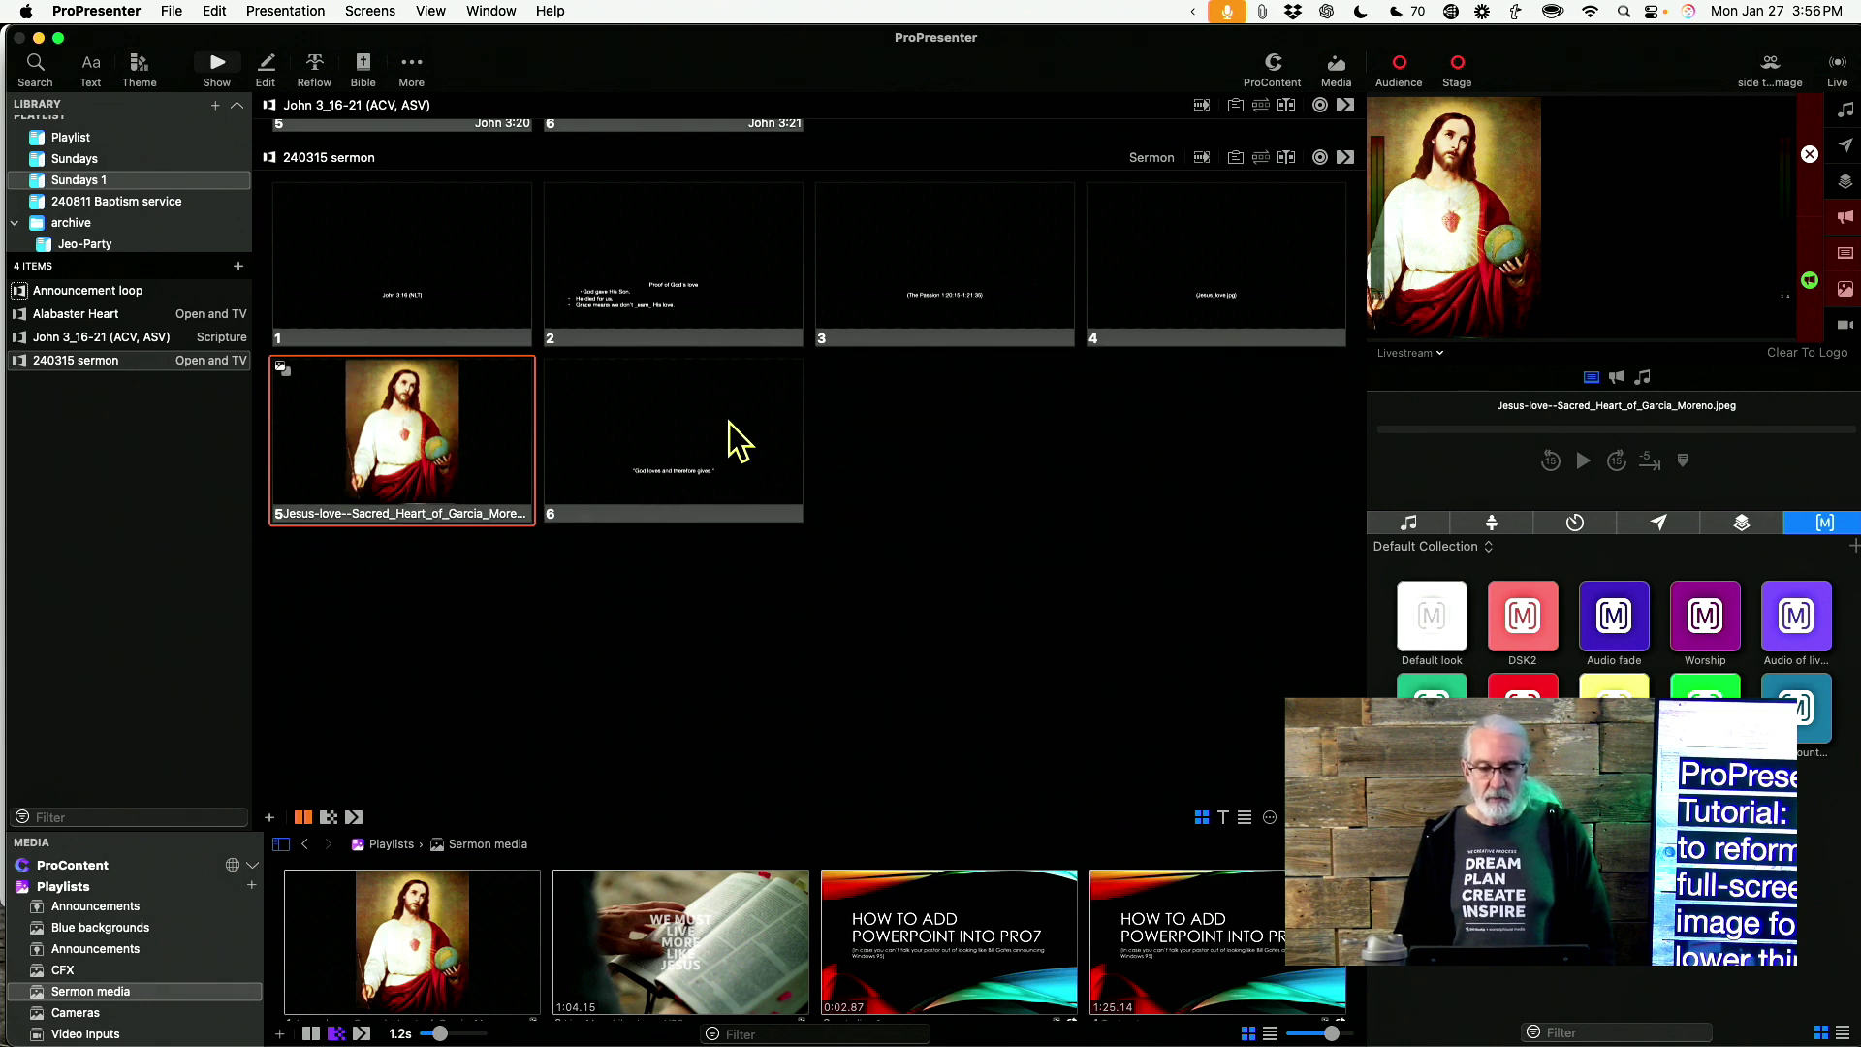